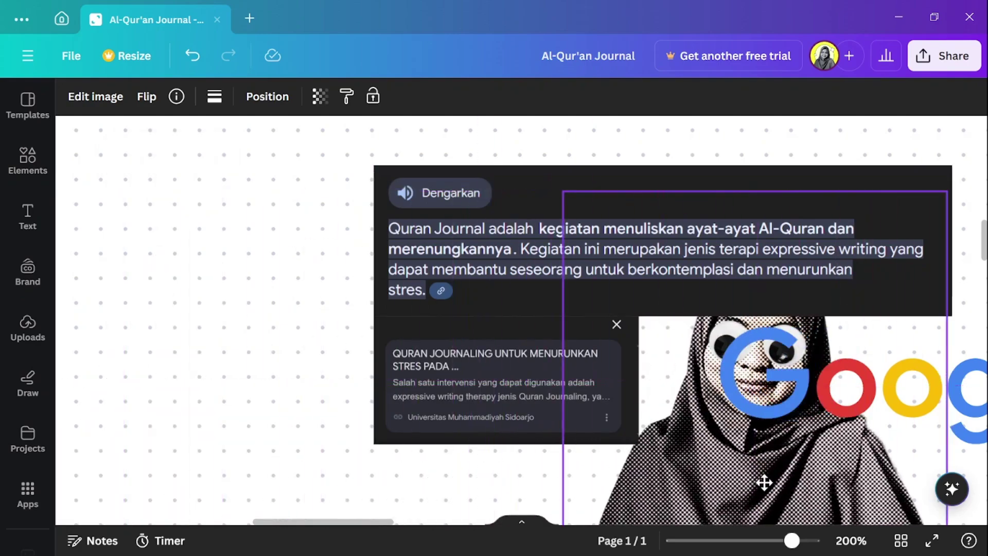
# Move the portrait cutout behind the Google logo so its googly eyes line up with the two o's.
pyautogui.moveTo(882, 454); pyautogui.dragTo(913, 486)
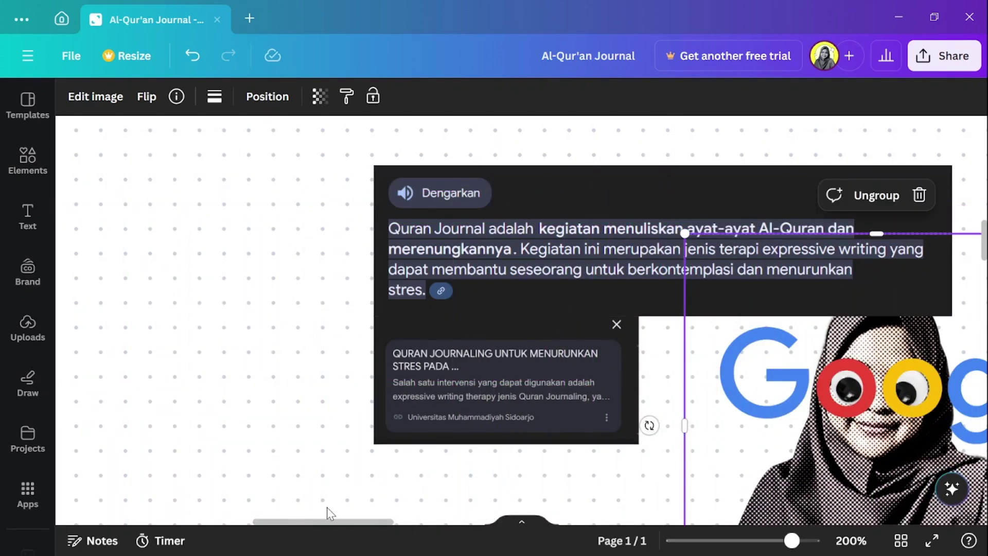
pyautogui.moveTo(359, 524); pyautogui.dragTo(383, 523)
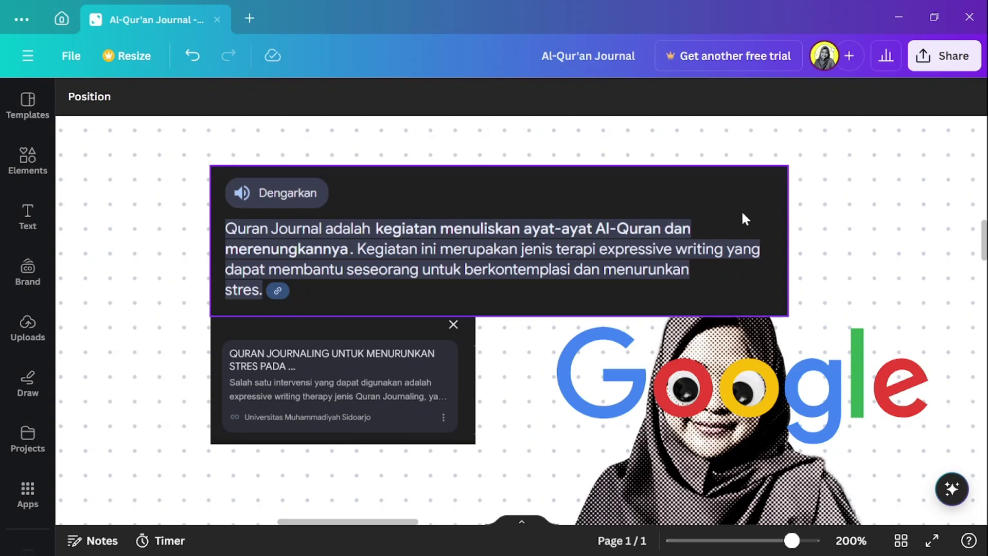
# Move the portrait up to the laptop photo, overlapping its edge next to the pixel speech bubble.
pyautogui.moveTo(674, 452); pyautogui.dragTo(584, 341)
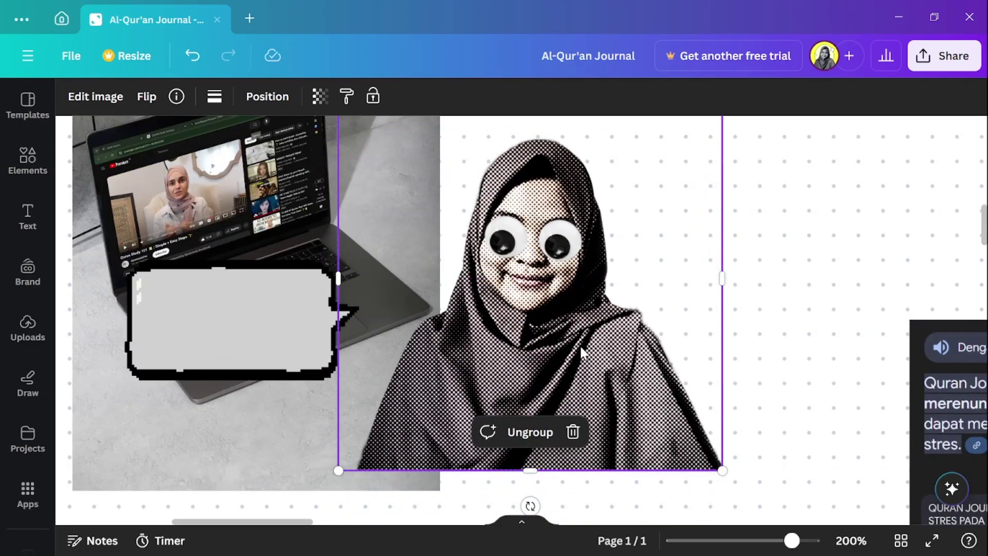
pyautogui.scroll(1, 582, 361)
pyautogui.moveTo(633, 445); pyautogui.dragTo(519, 424)
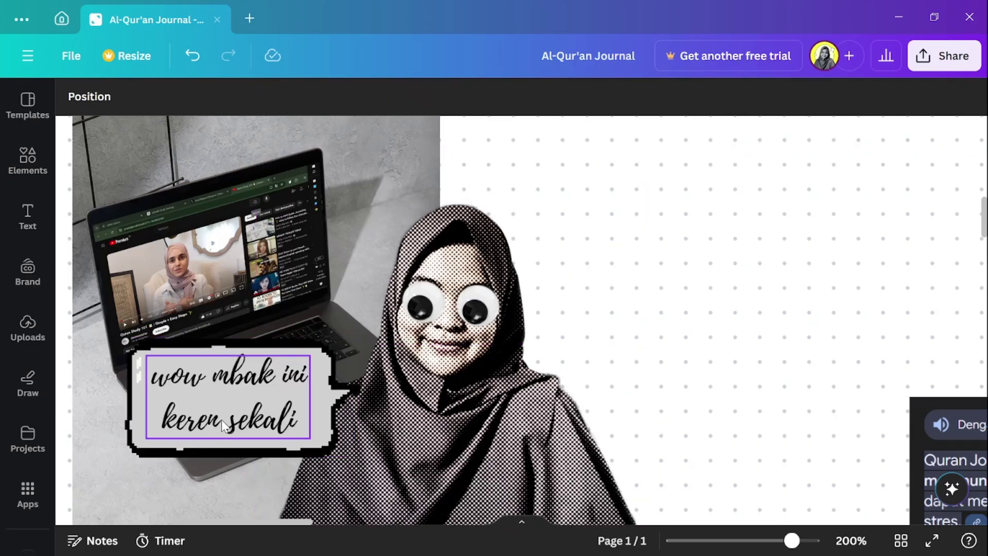
# Move the portrait past the sky picture to the blank area beside the "Why?" paper note.
pyautogui.moveTo(378, 418); pyautogui.dragTo(468, 429)
pyautogui.moveTo(289, 522); pyautogui.dragTo(324, 516)
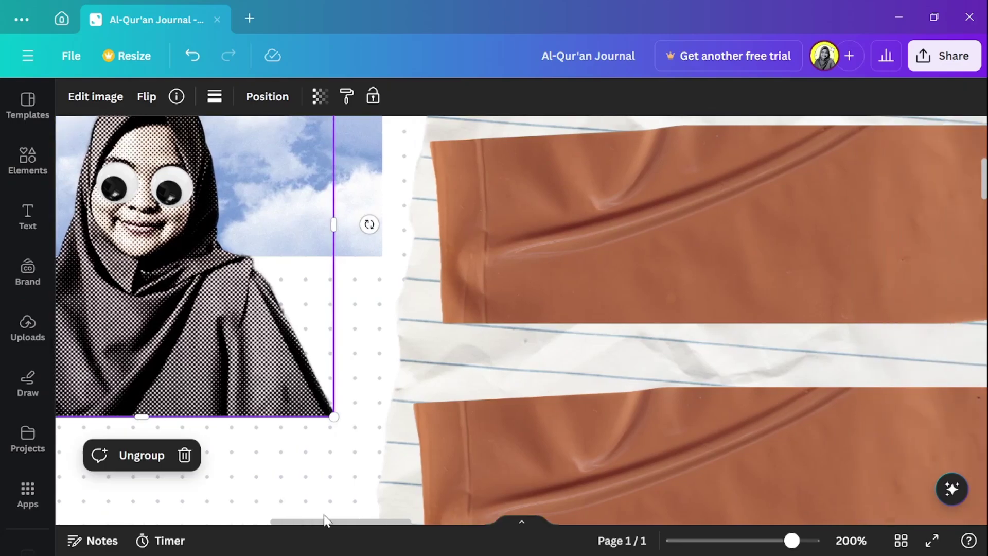
pyautogui.scroll(3, 323, 394)
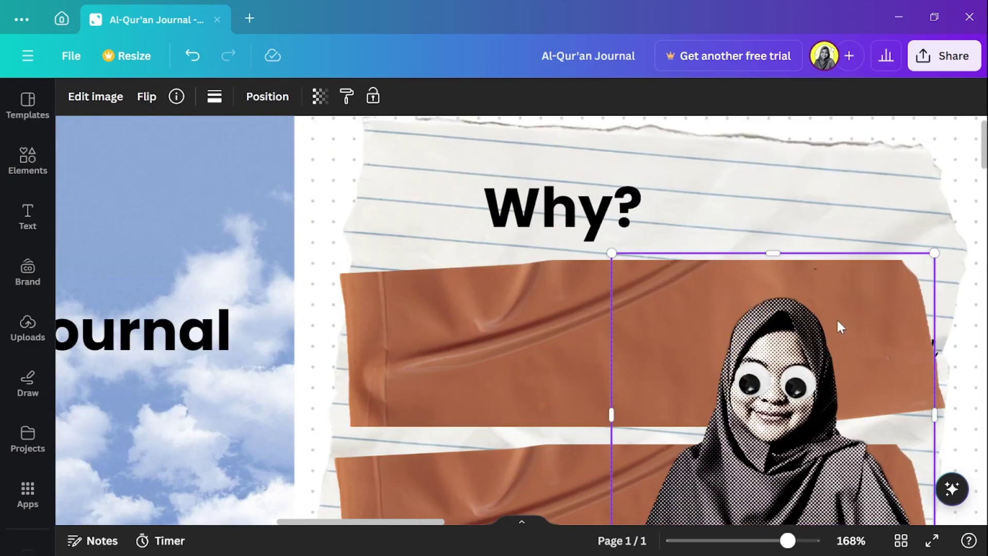
pyautogui.moveTo(801, 440); pyautogui.dragTo(966, 369)
pyautogui.scroll(-4, 571, 430)
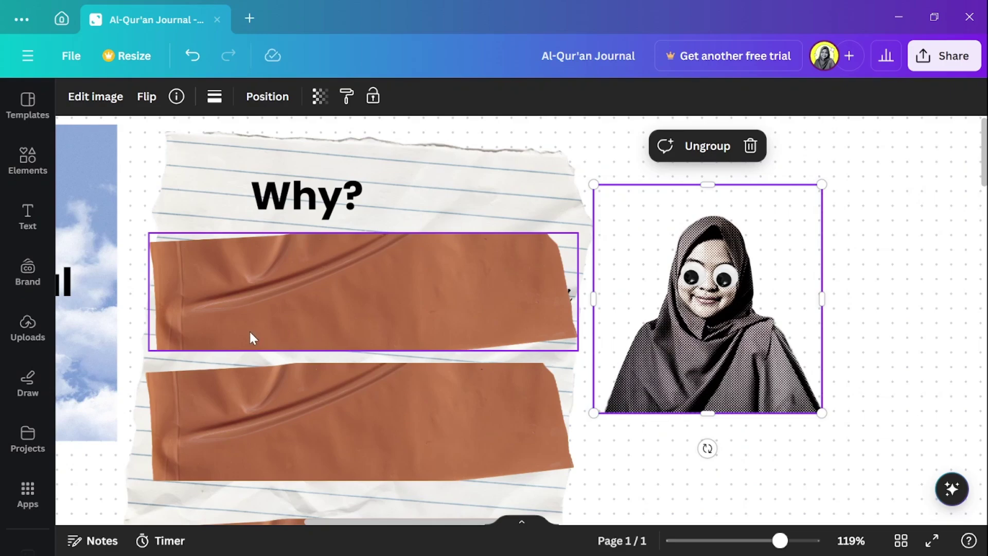
# Pull the top brown tape off the "Why?" note to uncover the first reason, and place the portrait beside the note.
pyautogui.moveTo(252, 337); pyautogui.dragTo(616, 194)
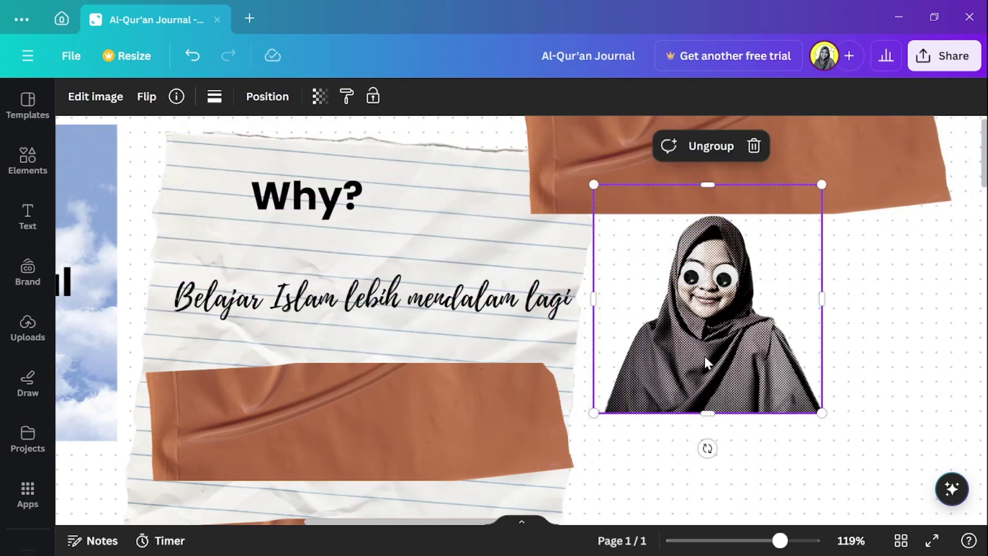
pyautogui.moveTo(705, 356); pyautogui.dragTo(625, 379)
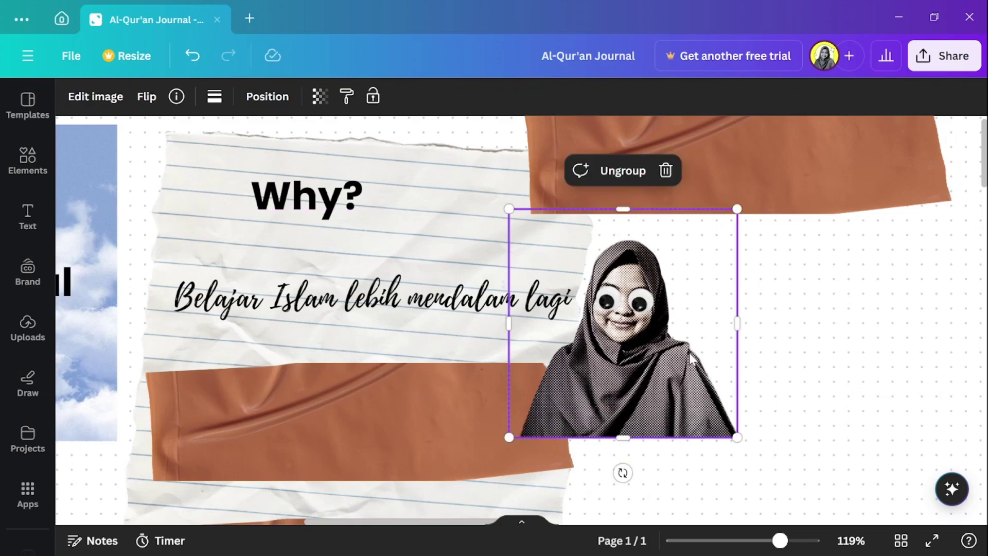
pyautogui.moveTo(630, 336); pyautogui.dragTo(690, 323)
pyautogui.scroll(3, 431, 337)
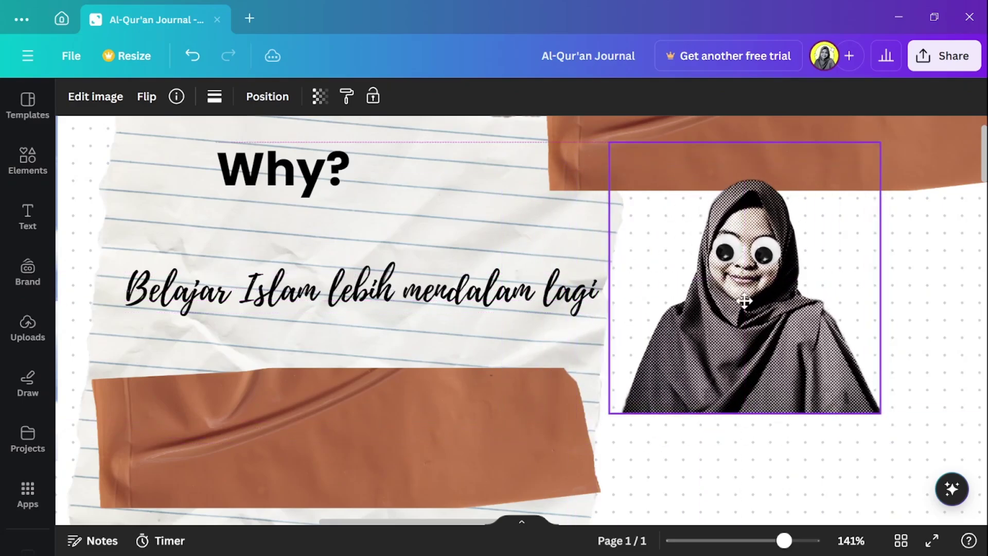
pyautogui.moveTo(680, 314)
pyautogui.mouseDown()
pyautogui.moveTo(722, 297)
pyautogui.moveTo(676, 313)
pyautogui.moveTo(619, 311)
pyautogui.moveTo(690, 319)
pyautogui.moveTo(694, 286)
pyautogui.moveTo(697, 298)
pyautogui.moveTo(730, 298)
pyautogui.moveTo(649, 320)
pyautogui.moveTo(727, 318)
pyautogui.moveTo(675, 316)
pyautogui.moveTo(678, 329)
pyautogui.moveTo(664, 319)
pyautogui.moveTo(636, 347)
pyautogui.moveTo(690, 348)
pyautogui.moveTo(703, 312)
pyautogui.moveTo(693, 319)
pyautogui.mouseUp()
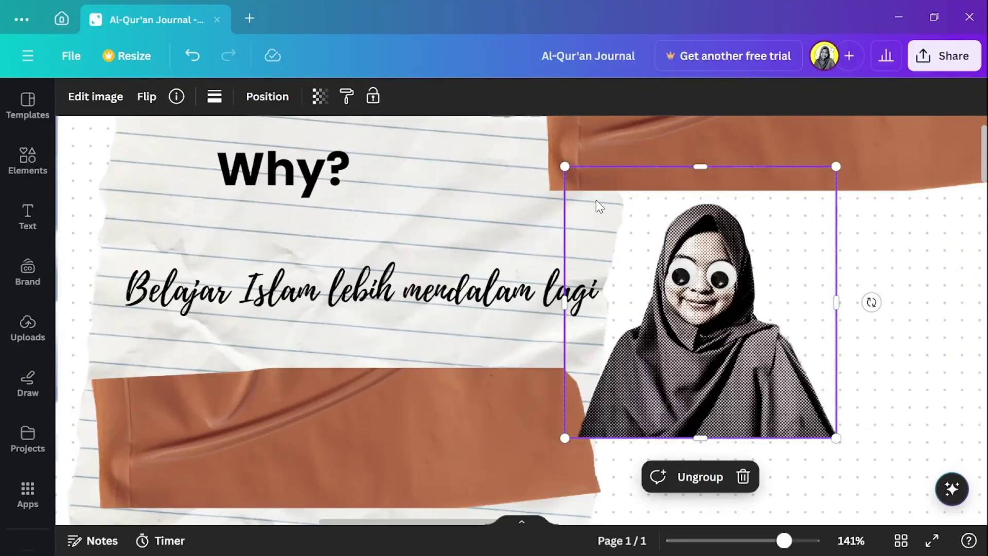
pyautogui.moveTo(706, 363); pyautogui.dragTo(773, 388)
# Delete the brown tape covering the second reason on the note and reposition the portrait beside that line.
pyautogui.click(379, 446)
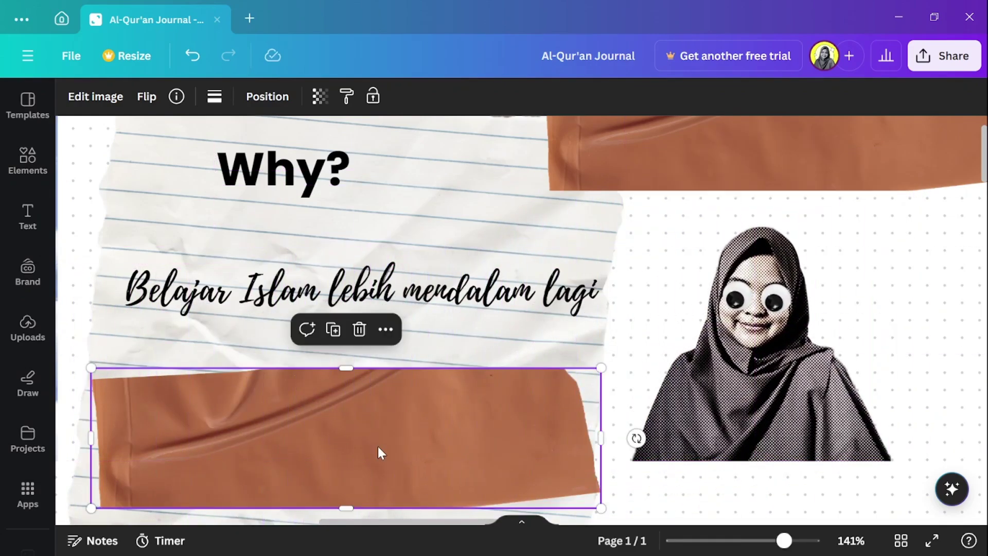
pyautogui.press('Delete')
pyautogui.scroll(-1, 550, 405)
pyautogui.moveTo(720, 353); pyautogui.dragTo(642, 455)
pyautogui.moveTo(676, 418); pyautogui.dragTo(643, 443)
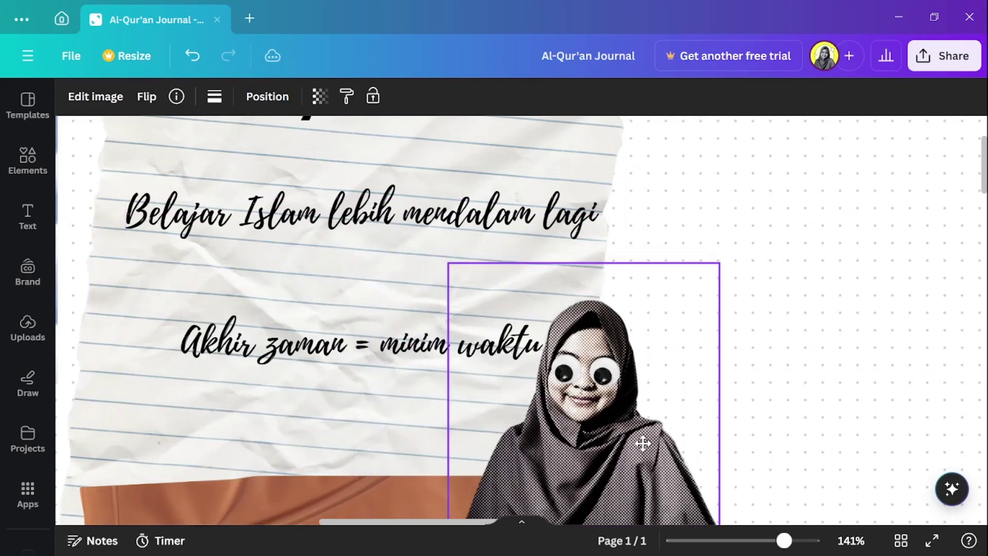
pyautogui.moveTo(700, 392); pyautogui.dragTo(679, 396)
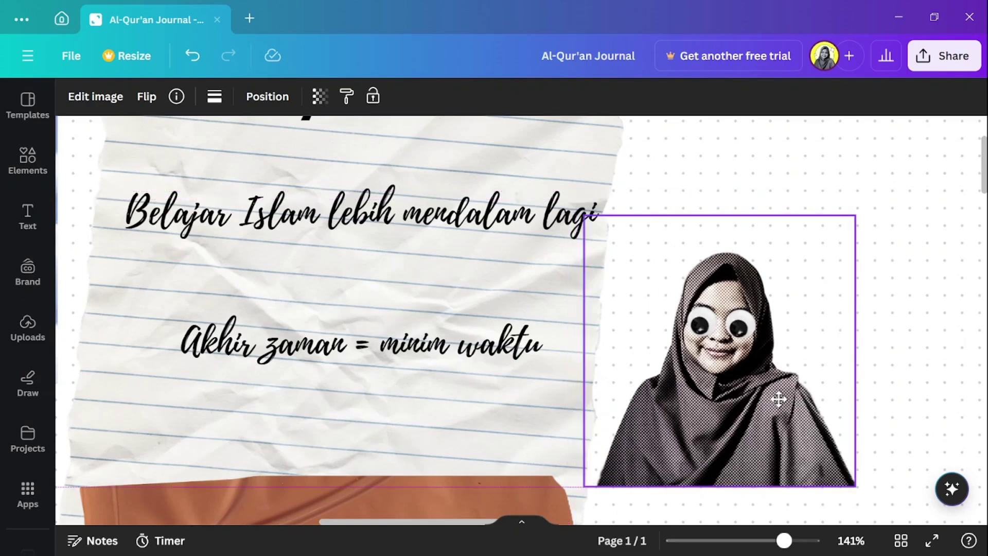
pyautogui.moveTo(733, 392); pyautogui.dragTo(849, 367)
# Move the portrait down beside the last taped line of the "Why?" note.
pyautogui.scroll(-1, 542, 379)
pyautogui.moveTo(790, 288); pyautogui.dragTo(719, 457)
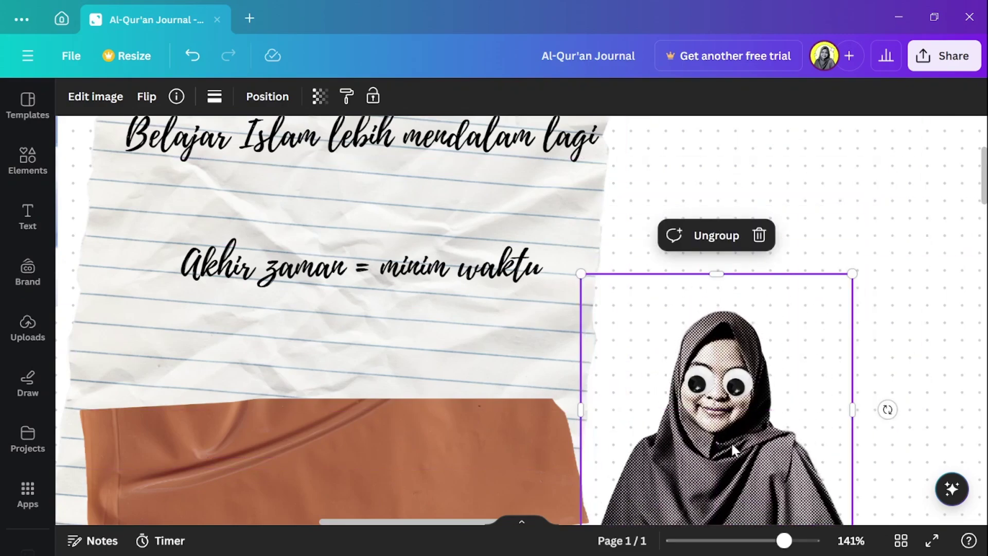
pyautogui.scroll(-2, 733, 449)
pyautogui.moveTo(704, 343); pyautogui.dragTo(704, 389)
pyautogui.scroll(1, 704, 389)
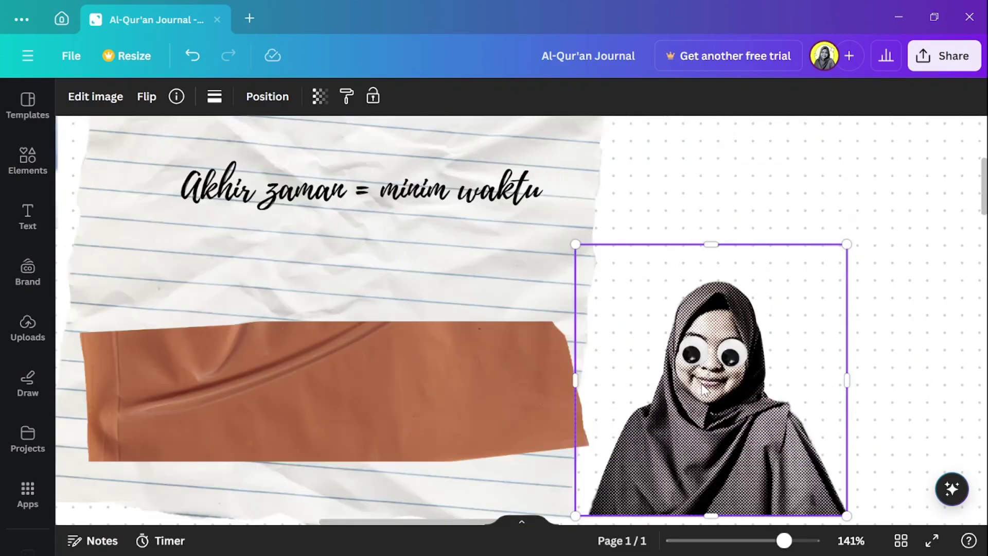
pyautogui.moveTo(712, 426); pyautogui.dragTo(677, 448)
# Remove the last brown tape from the note and reposition the portrait beside "lebih rapih dan bisa dishare".
pyautogui.moveTo(329, 426); pyautogui.dragTo(653, 298)
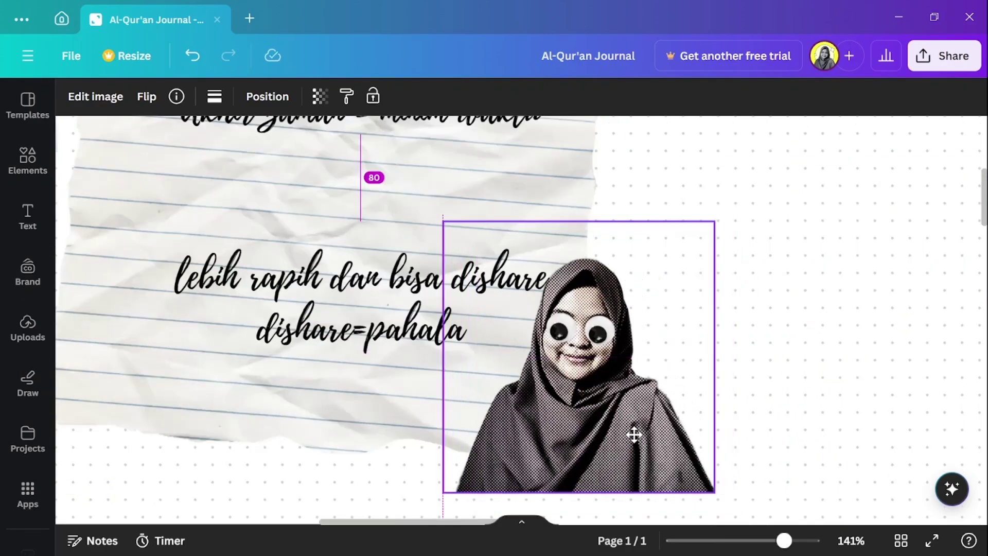
pyautogui.moveTo(634, 435); pyautogui.dragTo(687, 455)
pyautogui.moveTo(593, 454); pyautogui.dragTo(524, 456)
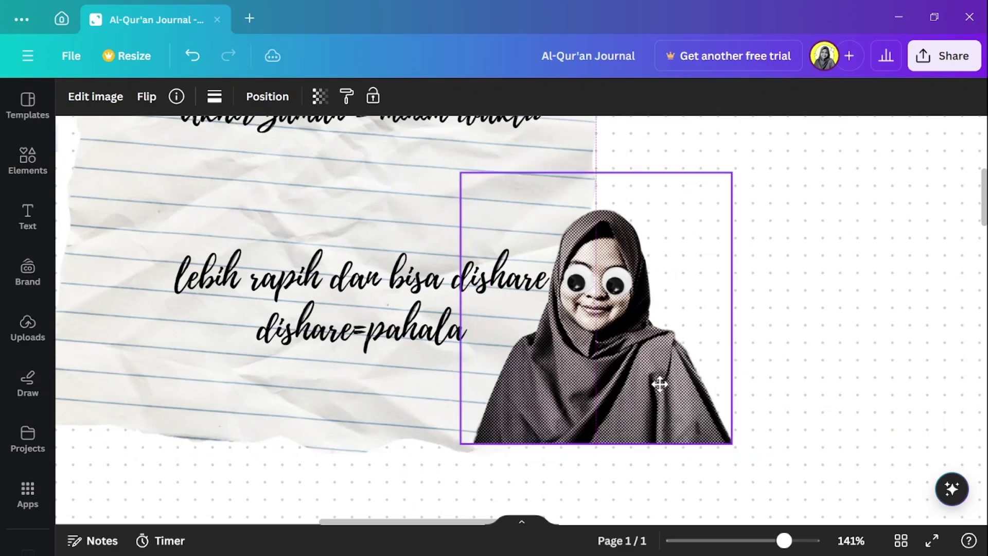
pyautogui.moveTo(703, 388); pyautogui.dragTo(657, 437)
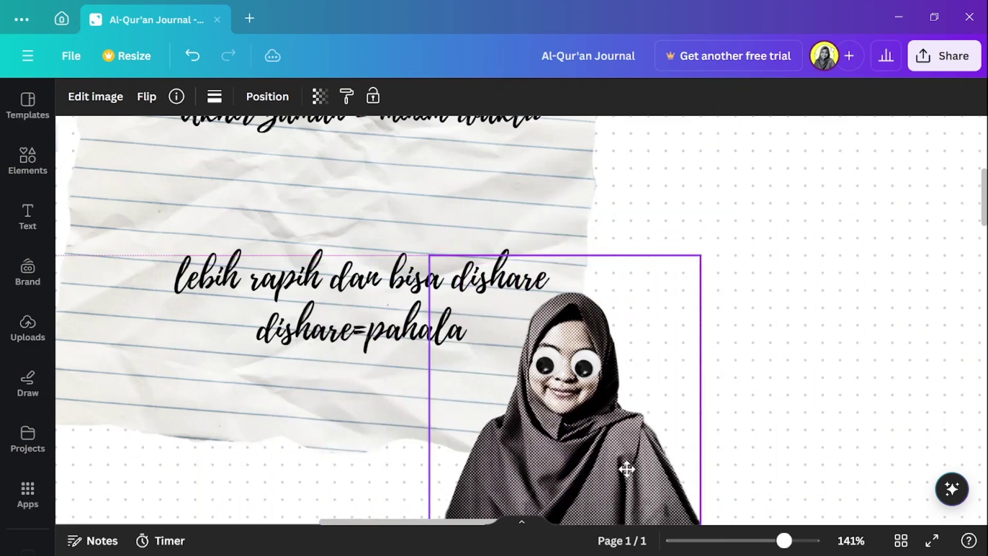
pyautogui.moveTo(626, 469); pyautogui.dragTo(581, 457)
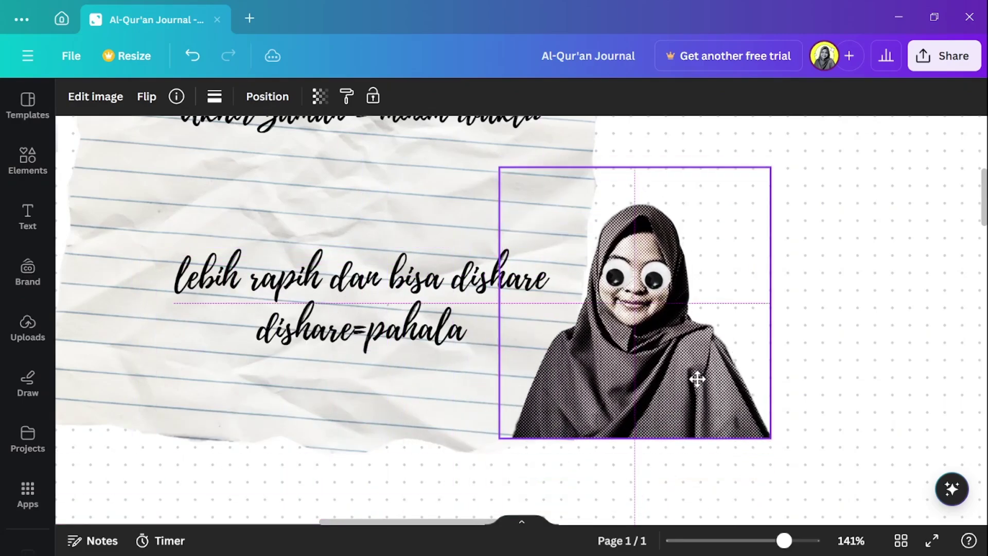
pyautogui.moveTo(682, 408); pyautogui.dragTo(637, 421)
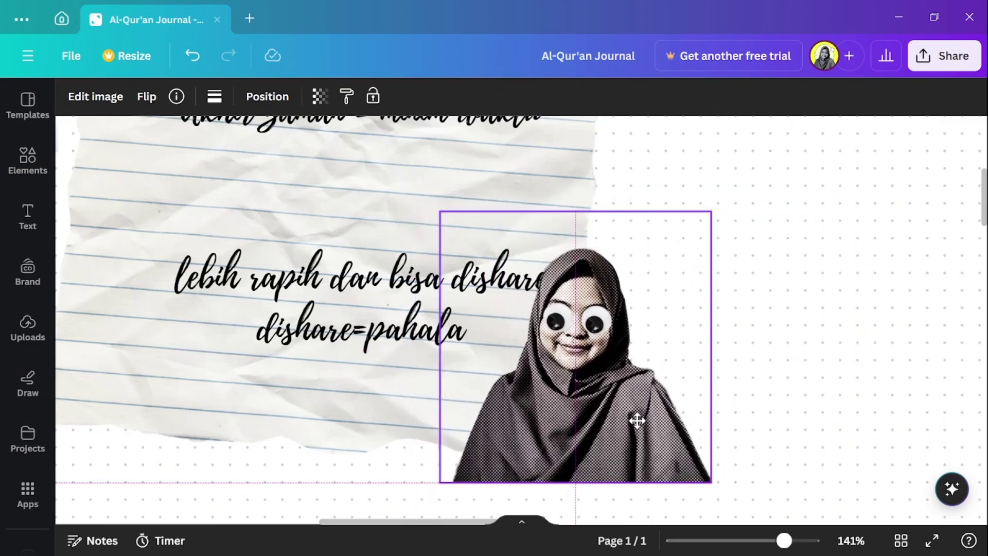
pyautogui.moveTo(513, 390); pyautogui.dragTo(545, 455)
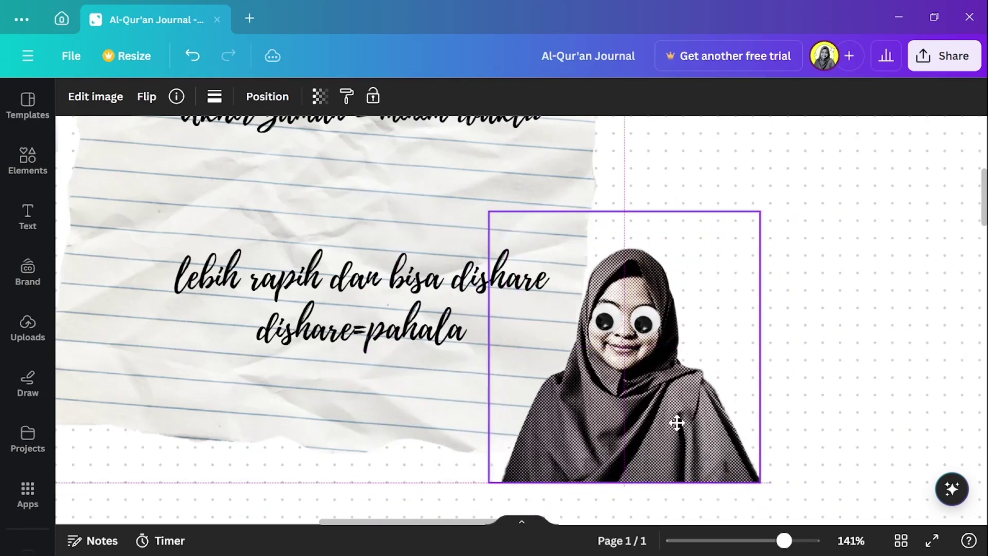
pyautogui.moveTo(698, 398); pyautogui.dragTo(672, 349)
pyautogui.moveTo(641, 278); pyautogui.dragTo(617, 272)
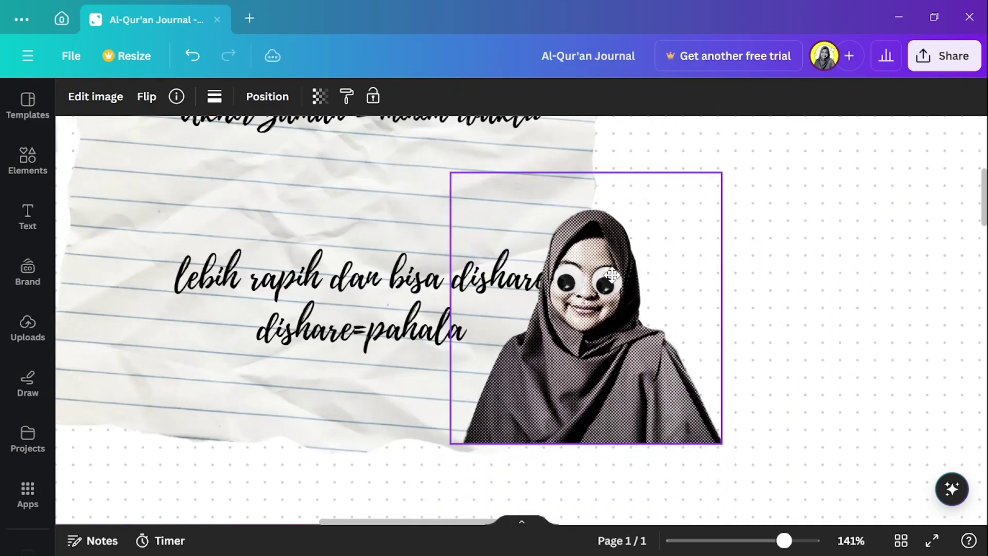
# Nudge the portrait at the note's lower corner so it clears the word "dishare" in the last reason.
pyautogui.scroll(2, 611, 282)
pyautogui.keyDown('ctrl'); pyautogui.scroll(-4, 612, 275); pyautogui.keyUp('ctrl')
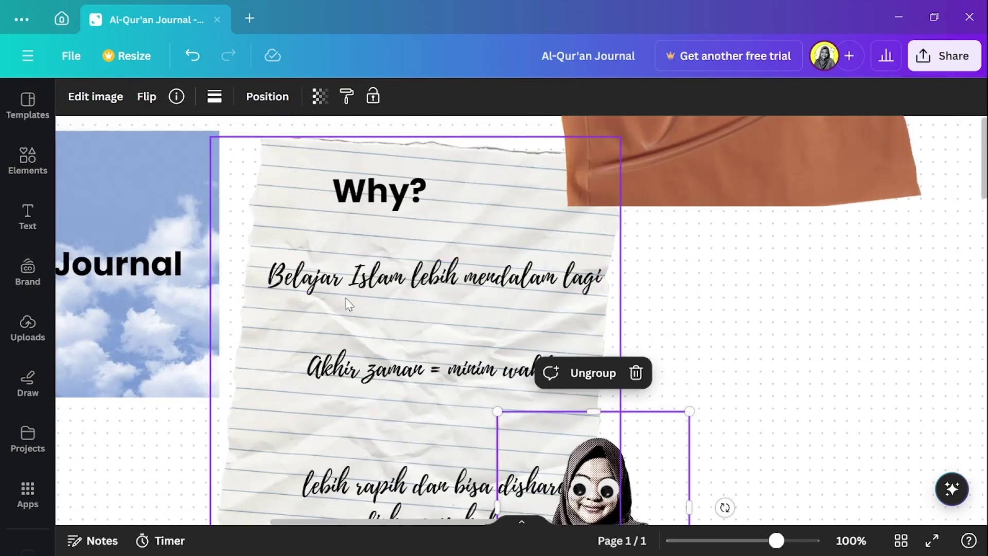
pyautogui.scroll(-2, 448, 305)
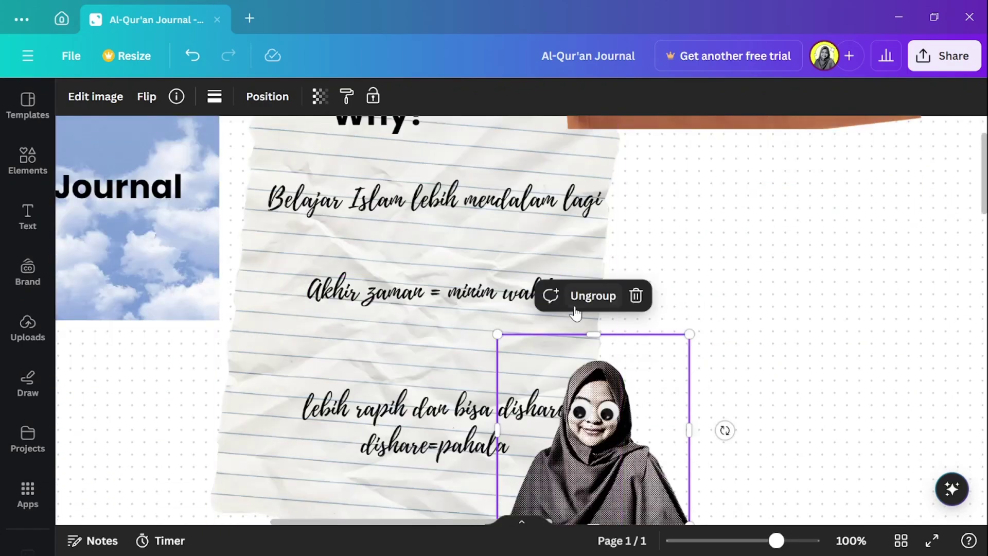
pyautogui.scroll(-2, 565, 378)
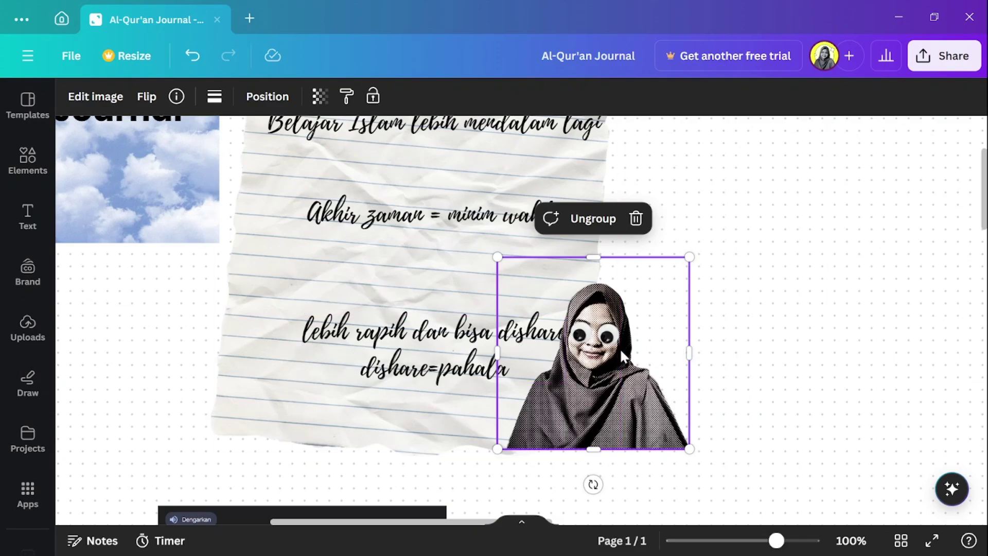
pyautogui.moveTo(637, 360)
pyautogui.mouseDown()
pyautogui.moveTo(746, 366)
pyautogui.moveTo(605, 326)
pyautogui.moveTo(645, 358)
pyautogui.mouseUp()
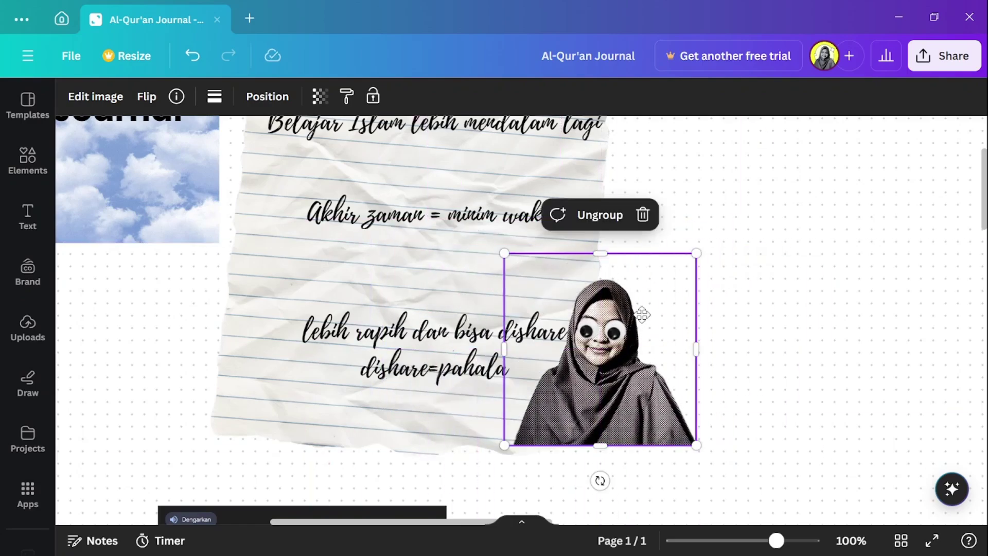
# Move the portrait below the Google section to the empty space above the vertical QURAN letters.
pyautogui.scroll(-4, 655, 328)
pyautogui.moveTo(641, 314); pyautogui.dragTo(257, 269)
pyautogui.scroll(-3, 655, 328)
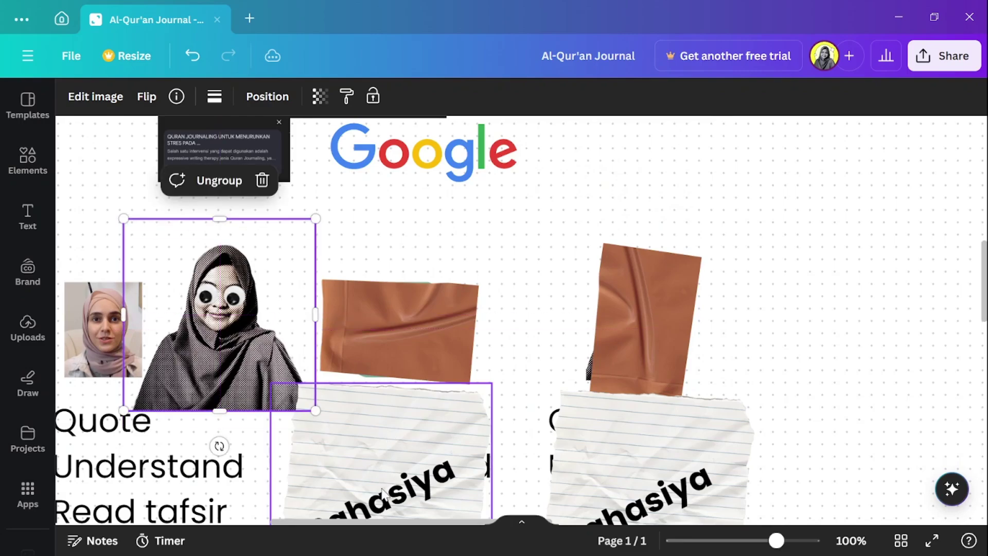
pyautogui.hscroll(-5, 582, 380)
pyautogui.moveTo(581, 380); pyautogui.dragTo(211, 287)
pyautogui.scroll(-2, 292, 341)
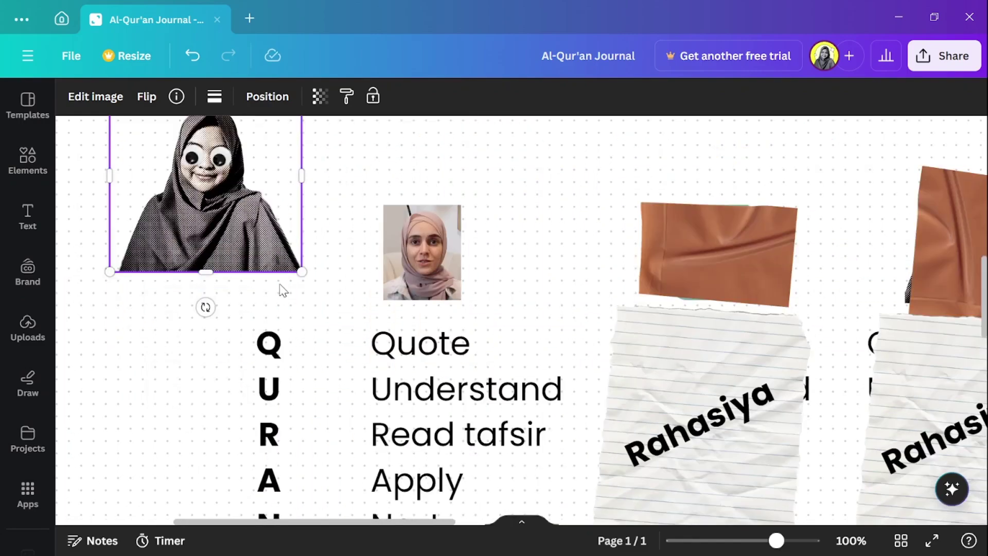
# Bring the portrait down next to the vertical QURAN letters and reposition it along the list.
pyautogui.moveTo(214, 212); pyautogui.dragTo(166, 283)
pyautogui.scroll(-2, 245, 318)
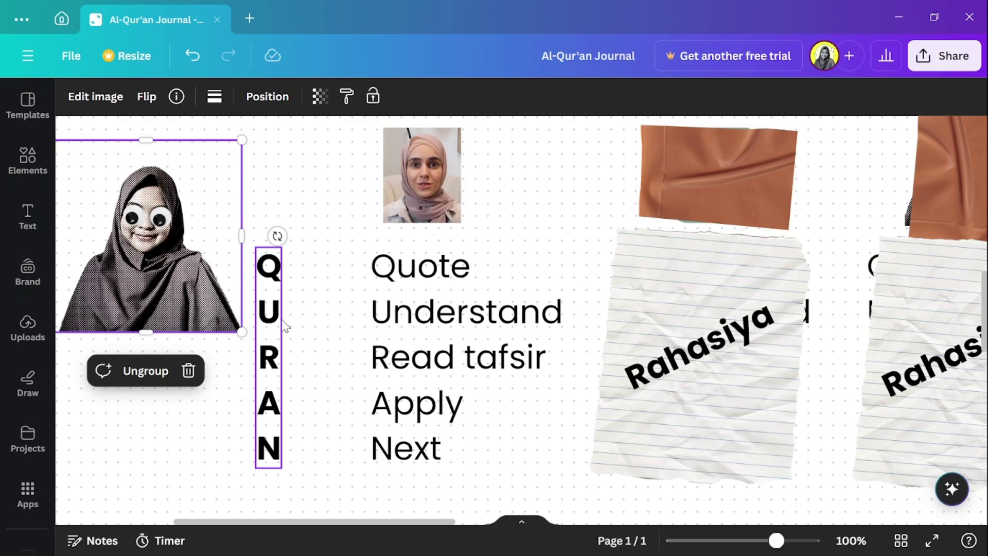
pyautogui.moveTo(161, 289)
pyautogui.mouseDown()
pyautogui.moveTo(314, 360)
pyautogui.moveTo(322, 375)
pyautogui.moveTo(244, 358)
pyautogui.moveTo(525, 307)
pyautogui.moveTo(596, 349)
pyautogui.moveTo(562, 242)
pyautogui.moveTo(543, 309)
pyautogui.moveTo(495, 314)
pyautogui.moveTo(567, 391)
pyautogui.moveTo(578, 448)
pyautogui.moveTo(564, 448)
pyautogui.moveTo(579, 468)
pyautogui.moveTo(495, 482)
pyautogui.moveTo(503, 478)
pyautogui.moveTo(477, 505)
pyautogui.moveTo(538, 227)
pyautogui.moveTo(534, 251)
pyautogui.moveTo(534, 238)
pyautogui.moveTo(528, 246)
pyautogui.moveTo(539, 239)
pyautogui.moveTo(551, 255)
pyautogui.moveTo(483, 250)
pyautogui.moveTo(560, 253)
pyautogui.moveTo(532, 268)
pyautogui.moveTo(577, 260)
pyautogui.moveTo(518, 270)
pyautogui.moveTo(545, 269)
pyautogui.moveTo(592, 324)
pyautogui.moveTo(641, 301)
pyautogui.moveTo(623, 303)
pyautogui.moveTo(642, 324)
pyautogui.moveTo(632, 310)
pyautogui.moveTo(606, 323)
pyautogui.moveTo(556, 320)
pyautogui.moveTo(643, 312)
pyautogui.moveTo(419, 318)
pyautogui.moveTo(583, 323)
pyautogui.moveTo(387, 317)
pyautogui.moveTo(565, 341)
pyautogui.moveTo(654, 297)
pyautogui.moveTo(627, 313)
pyautogui.moveTo(625, 280)
pyautogui.moveTo(616, 307)
pyautogui.mouseUp()
# Mark the start of the word "Next" in the list with a yellow highlighter dot.
pyautogui.scroll(2, 520, 294)
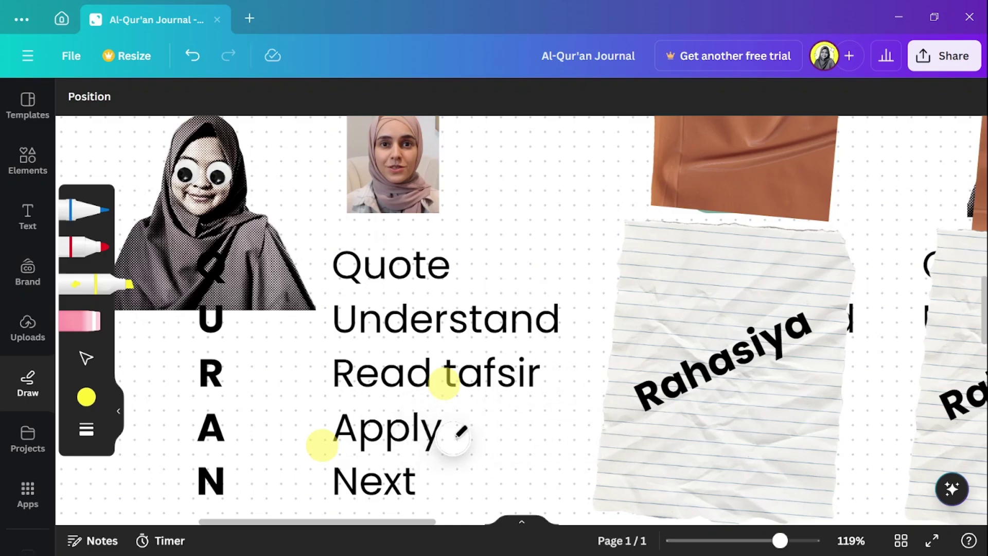
pyautogui.scroll(-2, 567, 439)
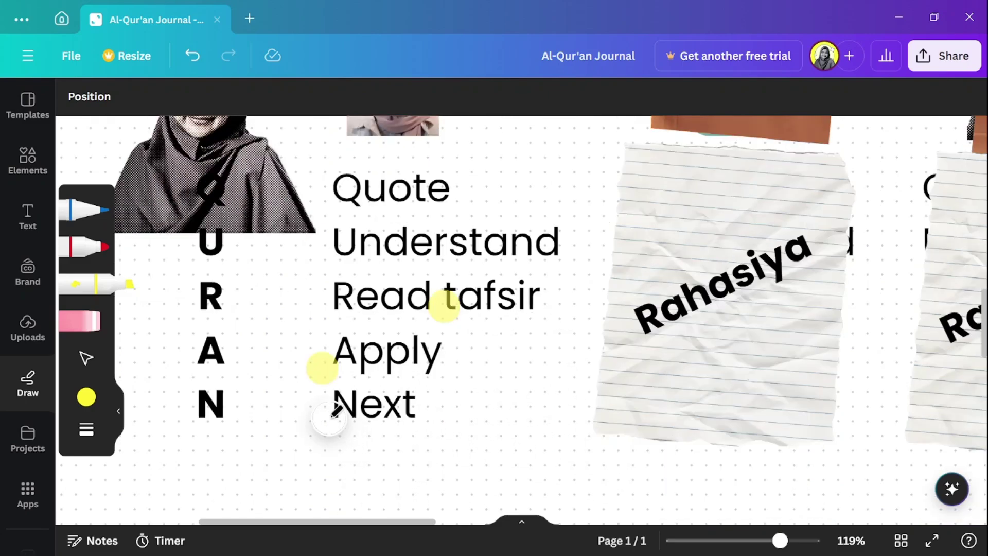
pyautogui.scroll(2, 357, 480)
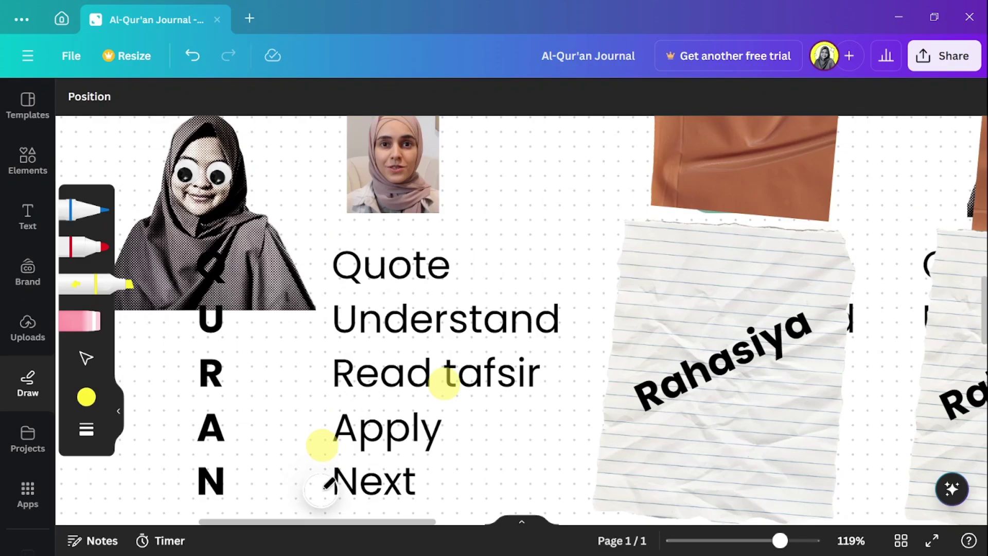
pyautogui.click(331, 487)
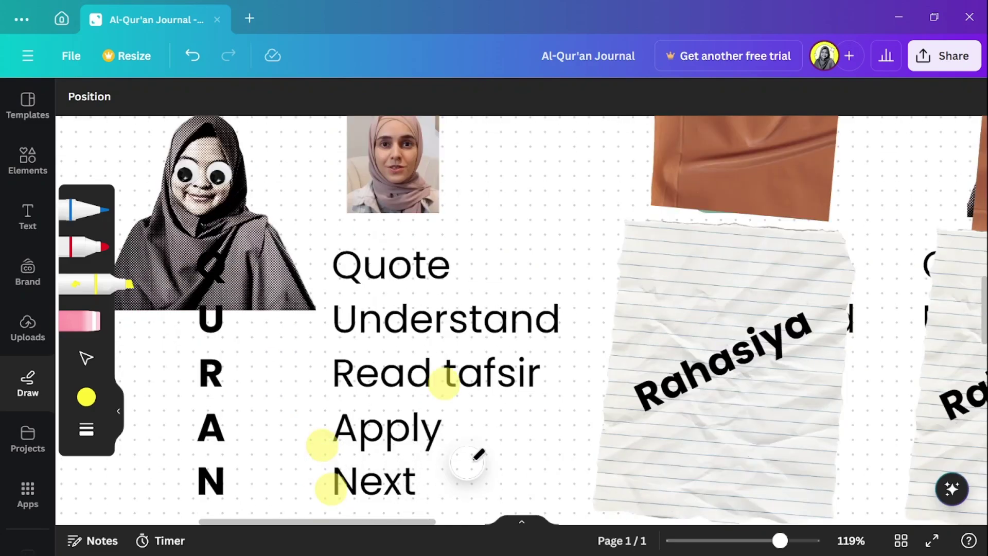
pyautogui.scroll(2, 360, 264)
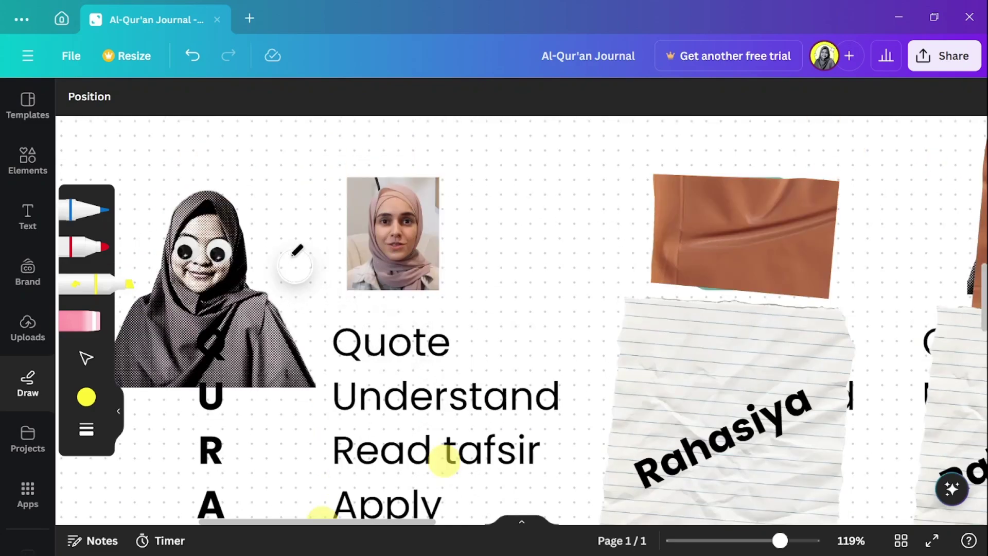
# Move the portrait between the first two columns and delete the brown leather piece covering the second column's picture.
pyautogui.click(86, 358)
pyautogui.moveTo(276, 325); pyautogui.dragTo(503, 269)
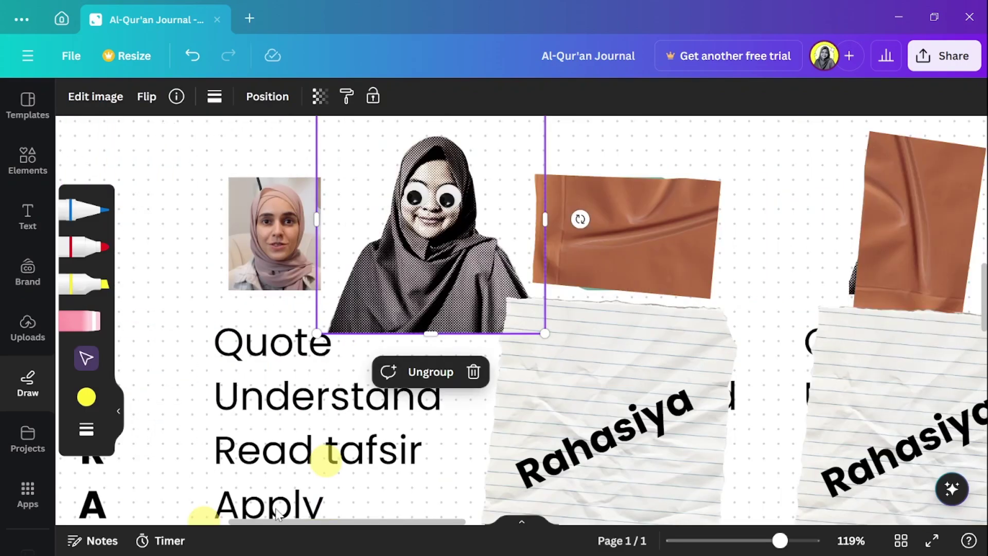
pyautogui.click(119, 415)
pyautogui.moveTo(642, 261); pyautogui.dragTo(771, 212)
pyautogui.press('Delete')
pyautogui.scroll(-2, 592, 309)
pyautogui.scroll(2, 595, 311)
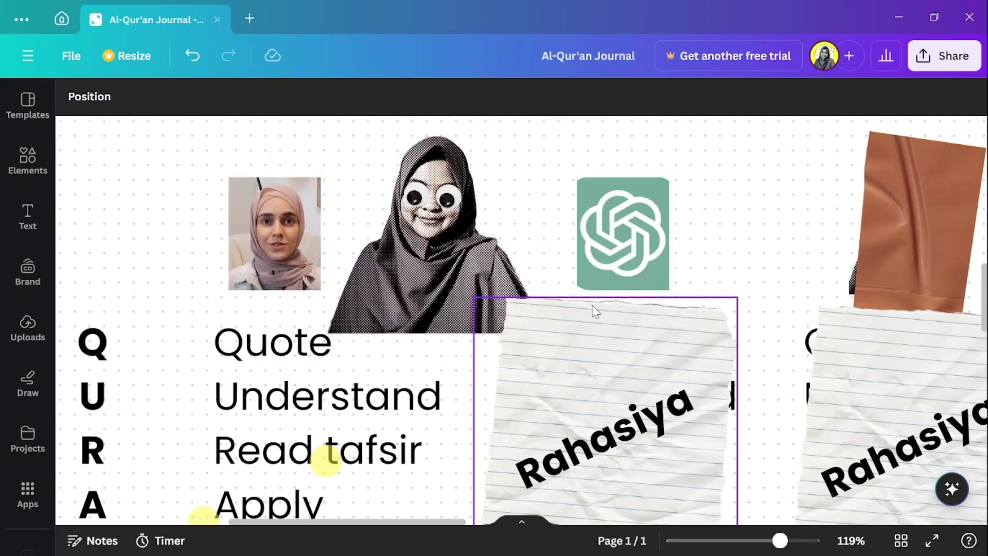
# Remove the lined paper and its "Rahasiya" text from the second column, and nudge the portrait slightly.
pyautogui.click(595, 312)
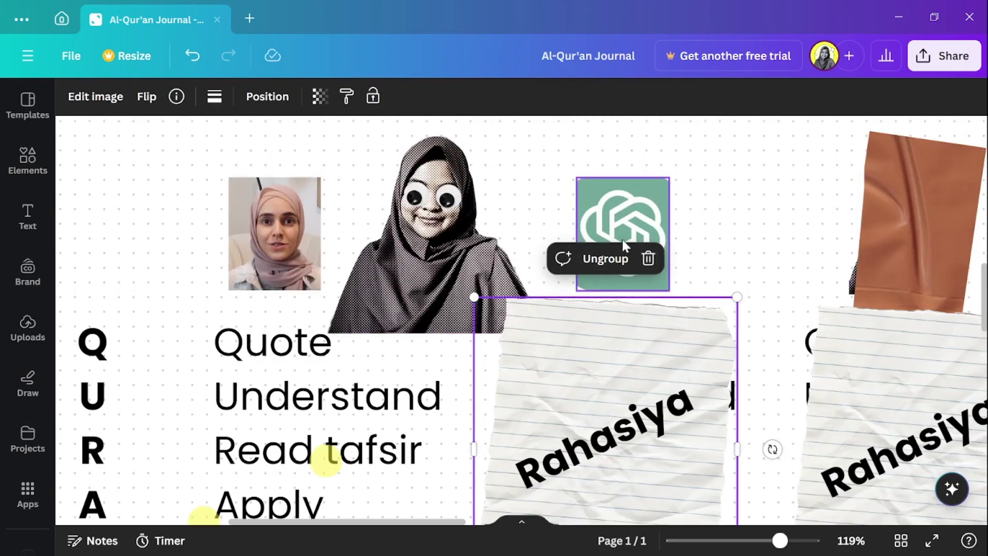
pyautogui.scroll(-2, 622, 238)
pyautogui.moveTo(690, 472); pyautogui.dragTo(251, 373)
pyautogui.click(210, 482)
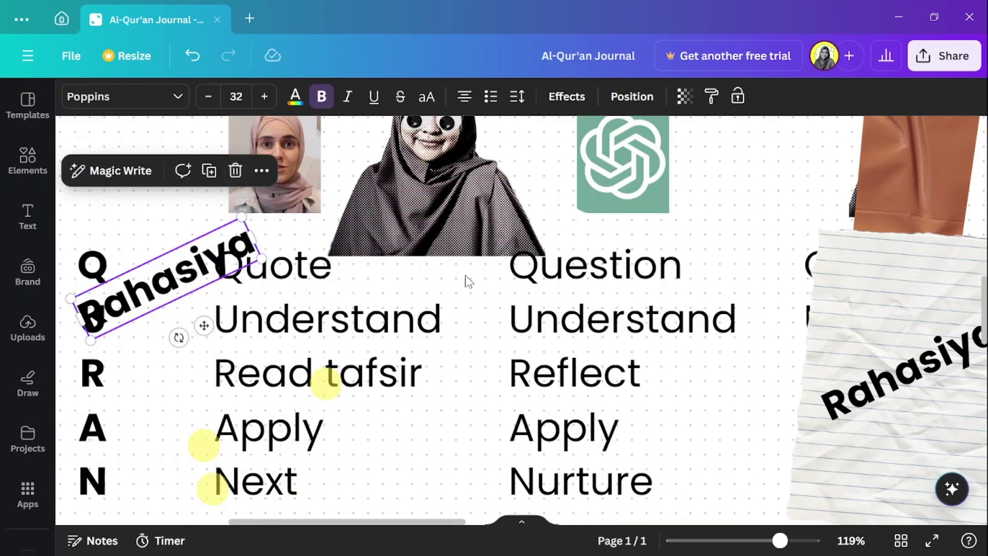
pyautogui.click(447, 237)
pyautogui.click(139, 265)
pyautogui.press('Delete')
pyautogui.moveTo(437, 211)
pyautogui.mouseDown()
pyautogui.moveTo(424, 222)
pyautogui.moveTo(423, 194)
pyautogui.mouseUp()
# Highlight "Quote" in the first column, and "Question" and the ChatGPT logo in the second, with the yellow highlighter.
pyautogui.click(28, 383)
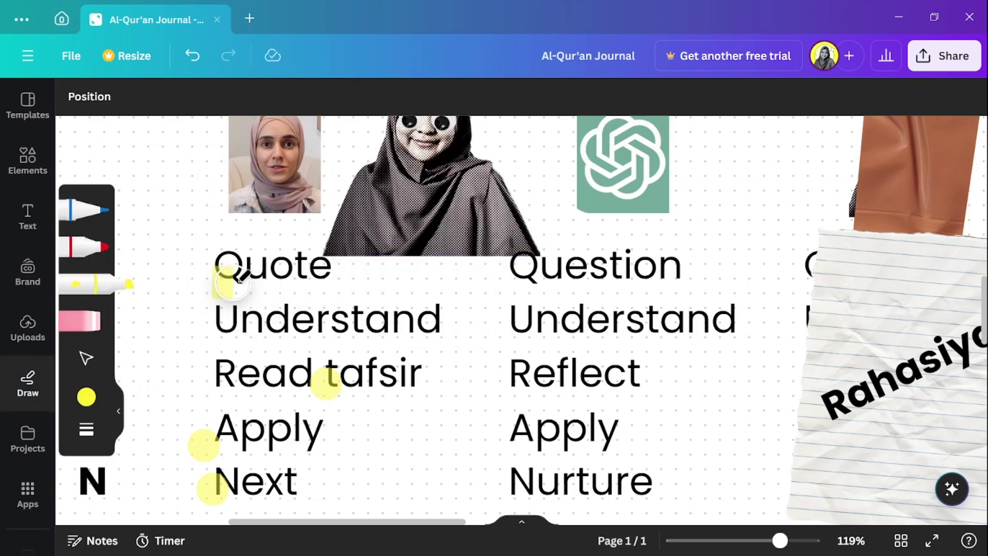
pyautogui.moveTo(238, 280); pyautogui.dragTo(332, 282)
pyautogui.moveTo(519, 280); pyautogui.dragTo(697, 273)
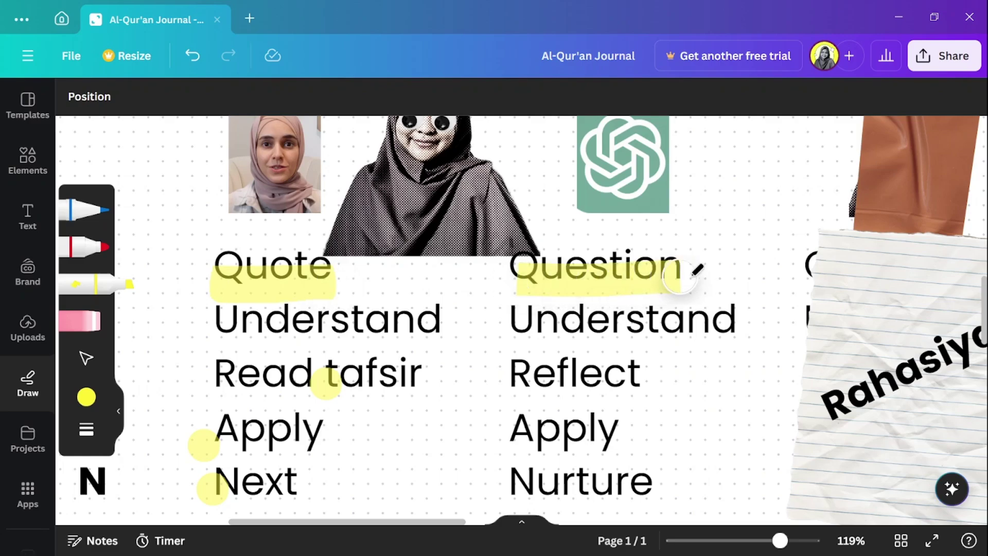
pyautogui.scroll(3, 668, 300)
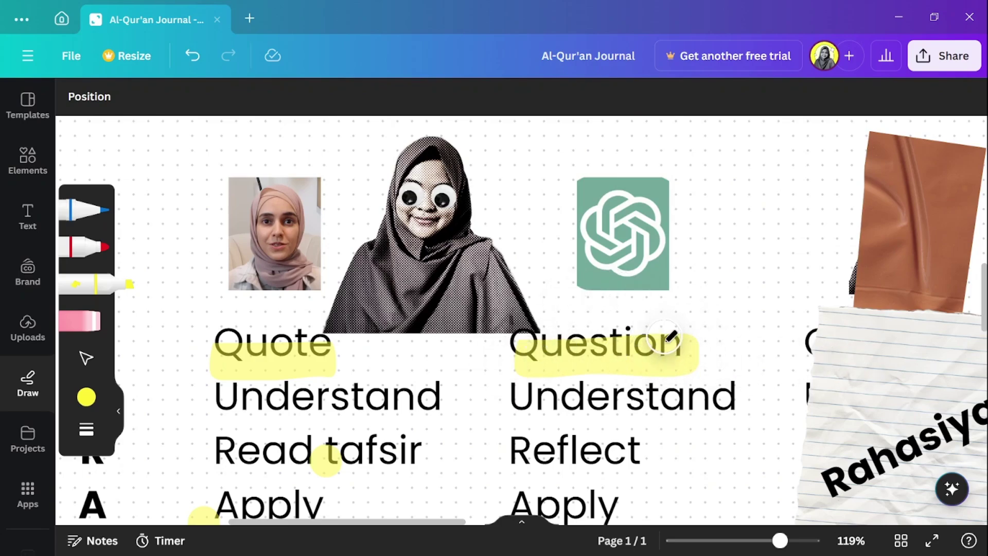
pyautogui.moveTo(649, 233); pyautogui.dragTo(543, 268)
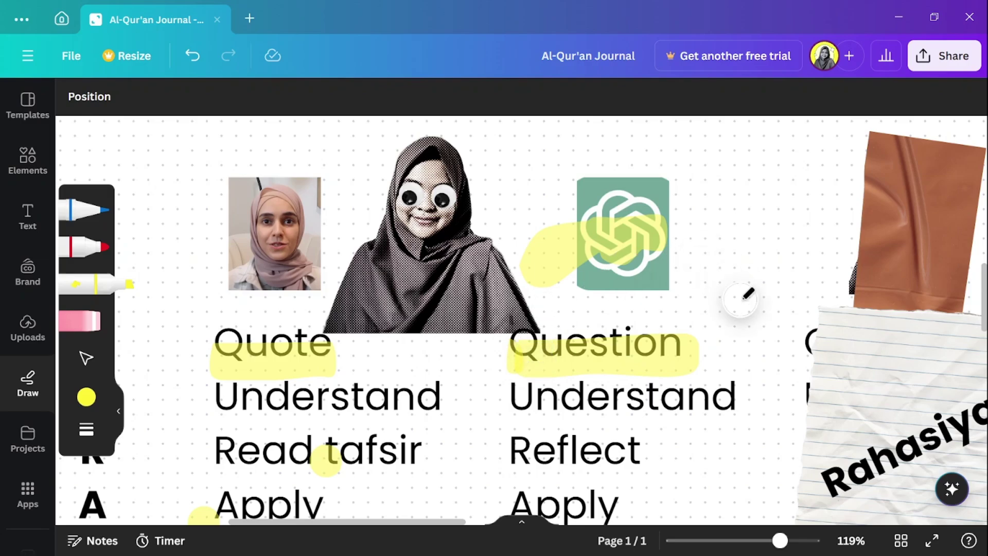
# Highlight "Understand", "Reflect", "Apply" and "Nurture" in the second column with yellow strokes.
pyautogui.scroll(-2, 503, 331)
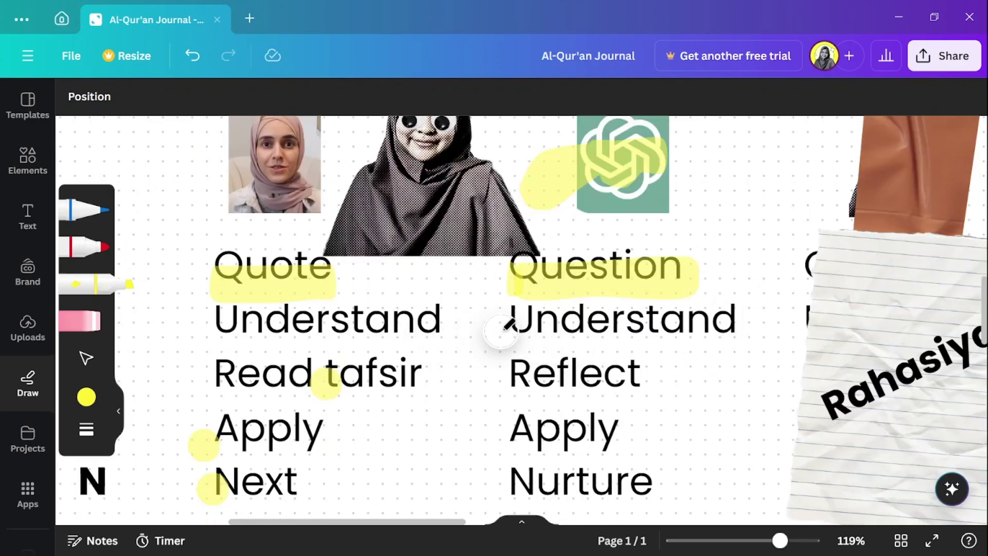
pyautogui.moveTo(504, 332); pyautogui.dragTo(733, 333)
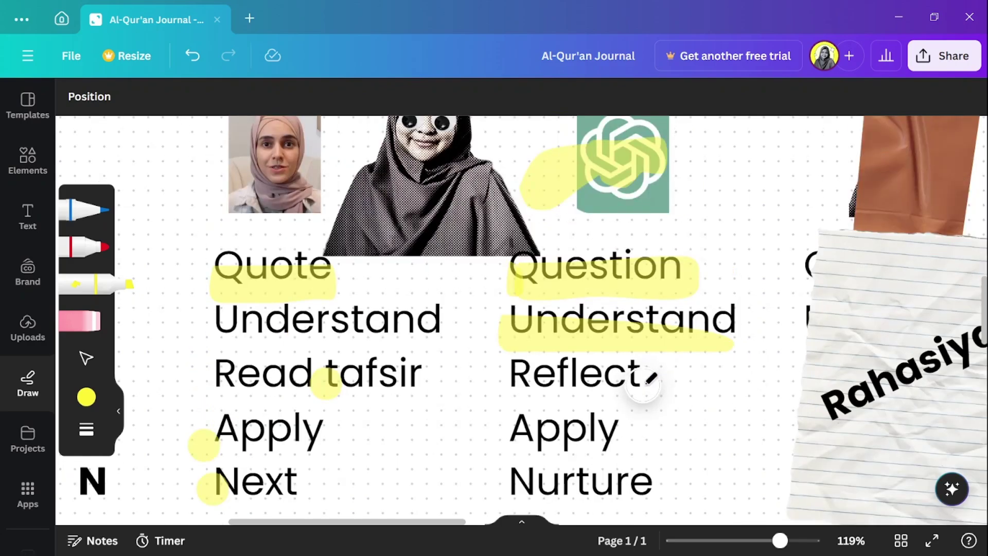
pyautogui.moveTo(637, 383)
pyautogui.mouseDown()
pyautogui.moveTo(525, 383)
pyautogui.moveTo(600, 385)
pyautogui.mouseUp()
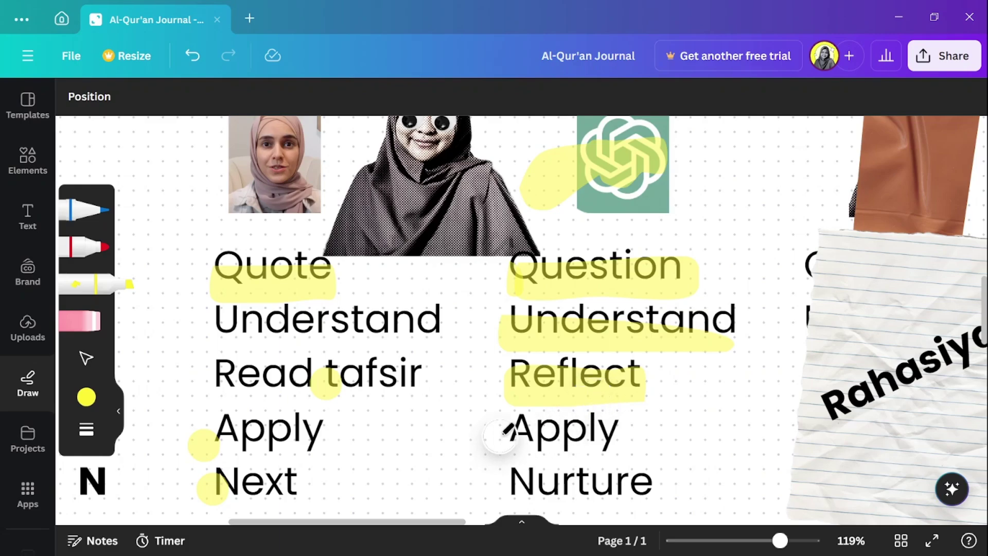
pyautogui.moveTo(509, 435); pyautogui.dragTo(657, 449)
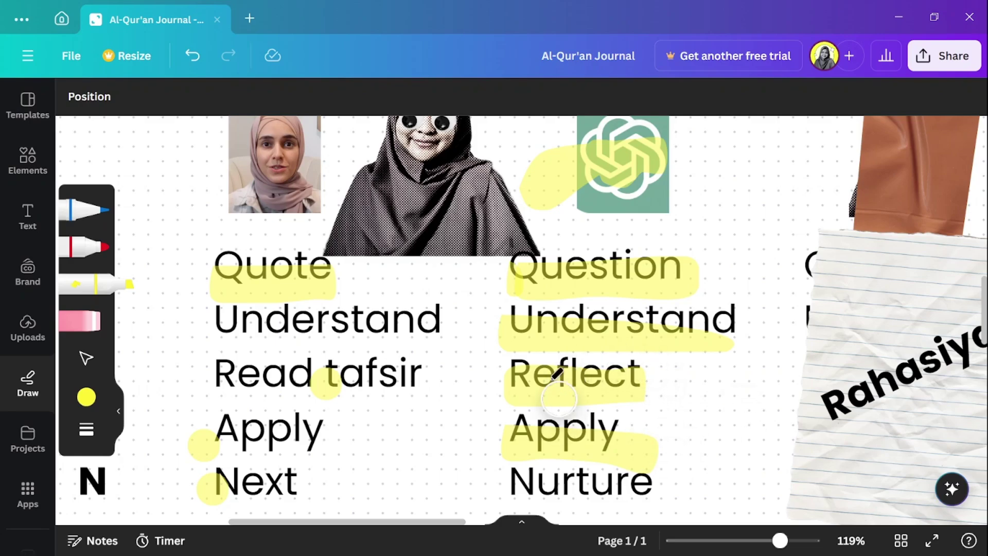
pyautogui.scroll(-2, 679, 396)
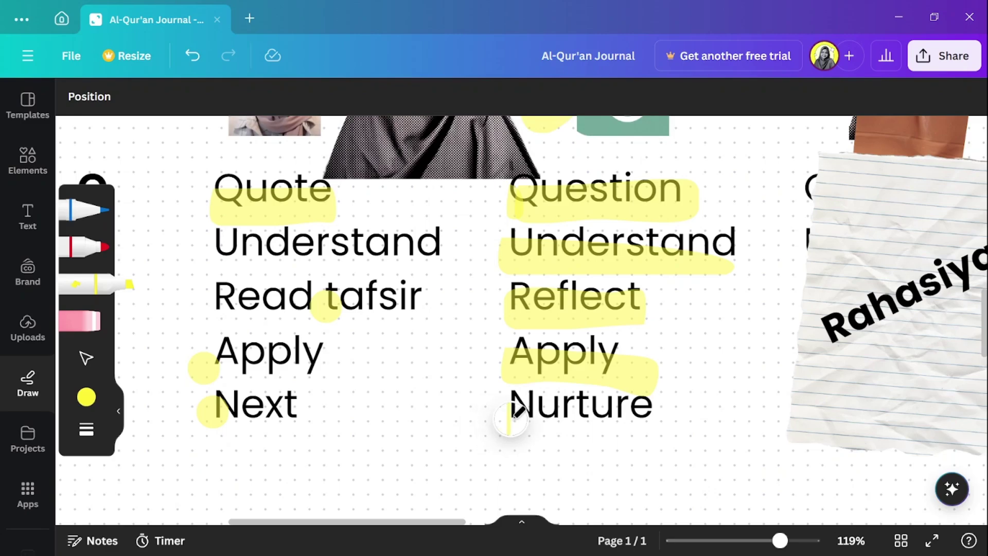
pyautogui.moveTo(510, 420); pyautogui.dragTo(646, 422)
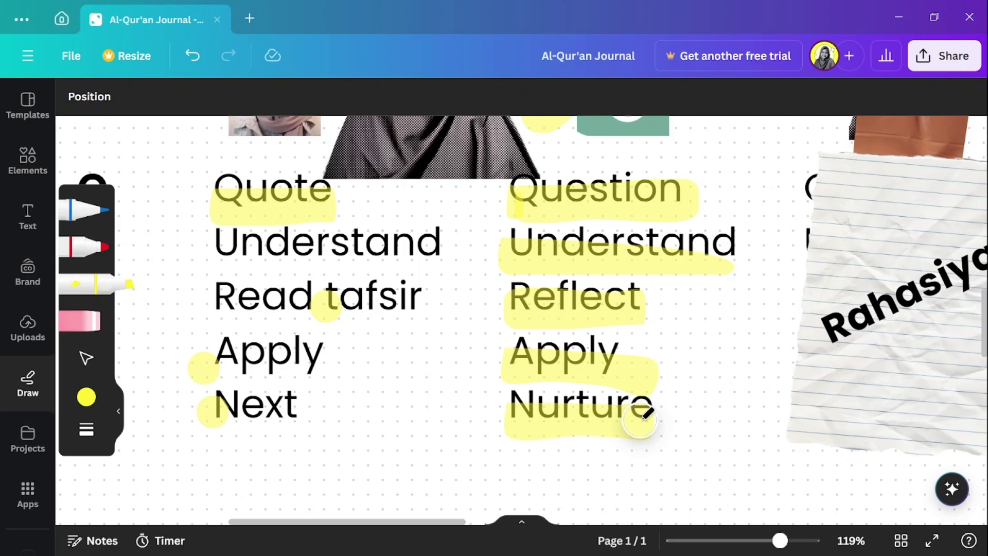
# Uncover the third column by removing its leather piece and lined paper note, and place the portrait beside its list.
pyautogui.scroll(2, 568, 377)
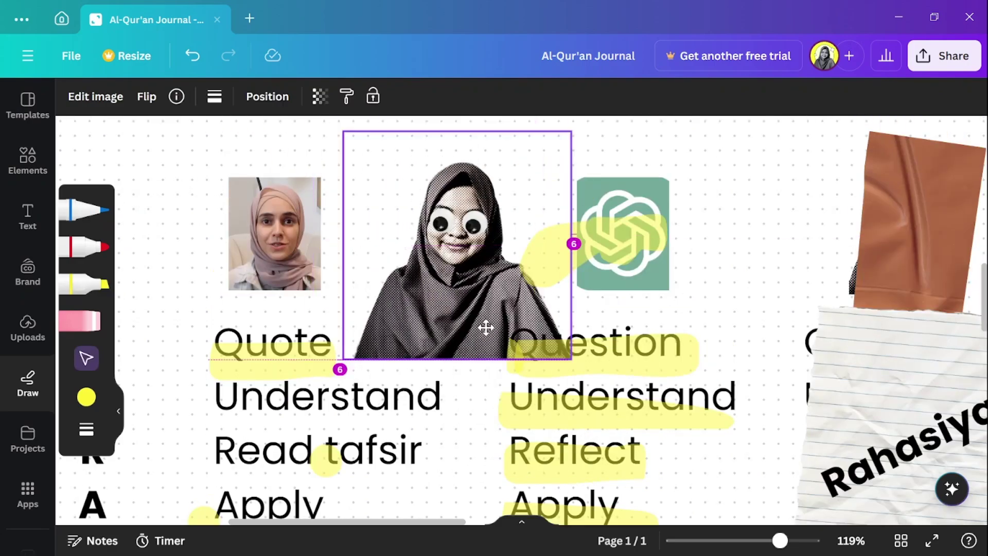
pyautogui.moveTo(486, 327); pyautogui.dragTo(923, 326)
pyautogui.click(928, 295)
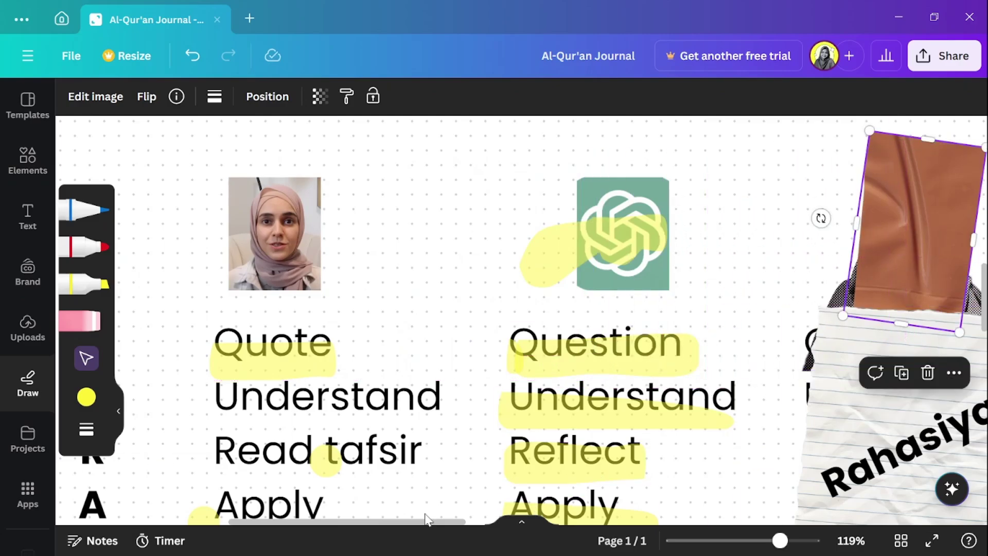
pyautogui.moveTo(405, 522); pyautogui.dragTo(481, 522)
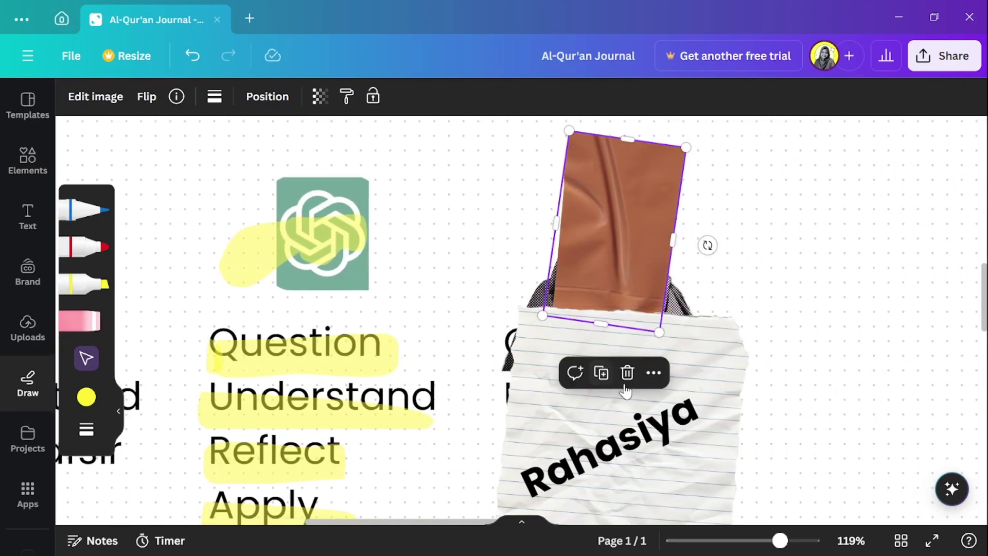
pyautogui.click(626, 372)
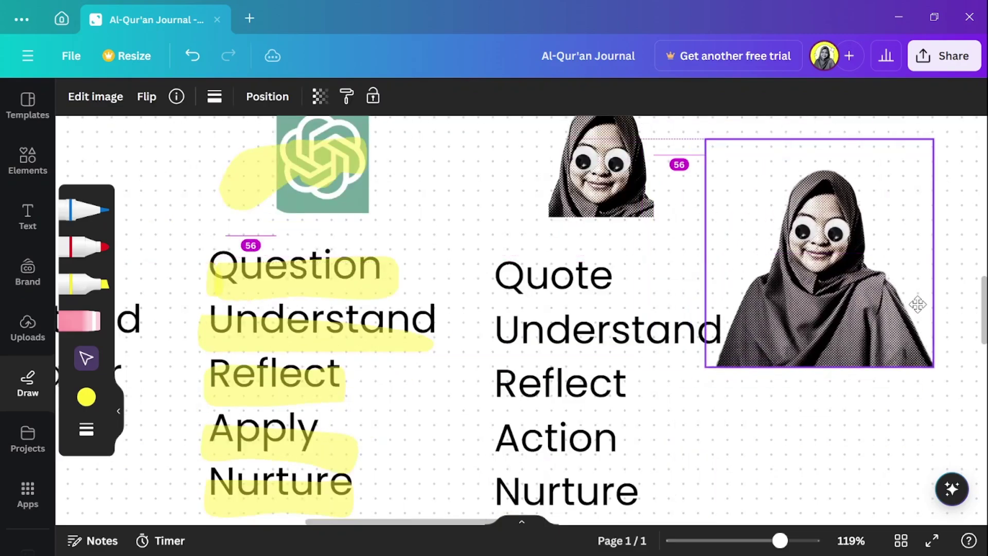
pyautogui.moveTo(911, 309); pyautogui.dragTo(928, 332)
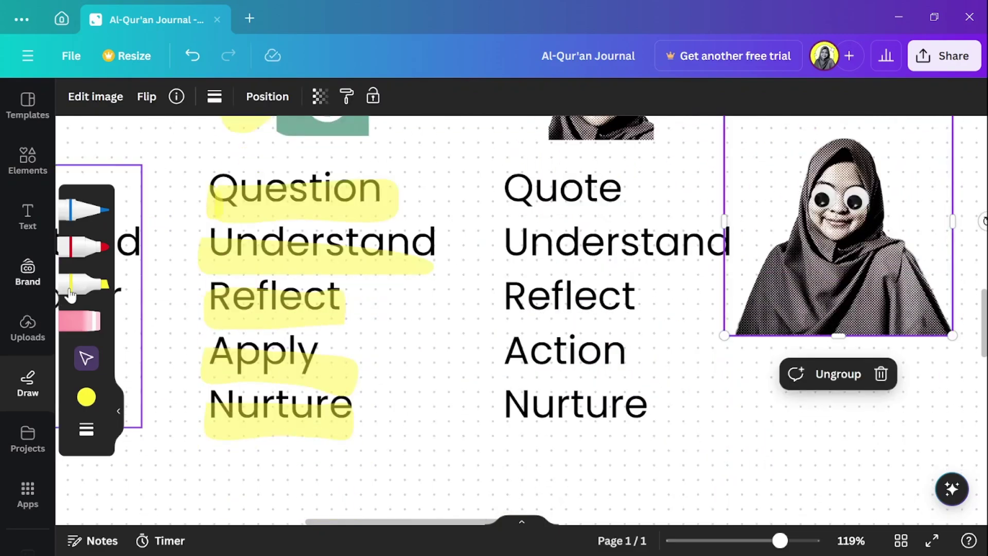
# Highlight "Quote" in the third column with a pink highlighter stroke.
pyautogui.click(70, 295)
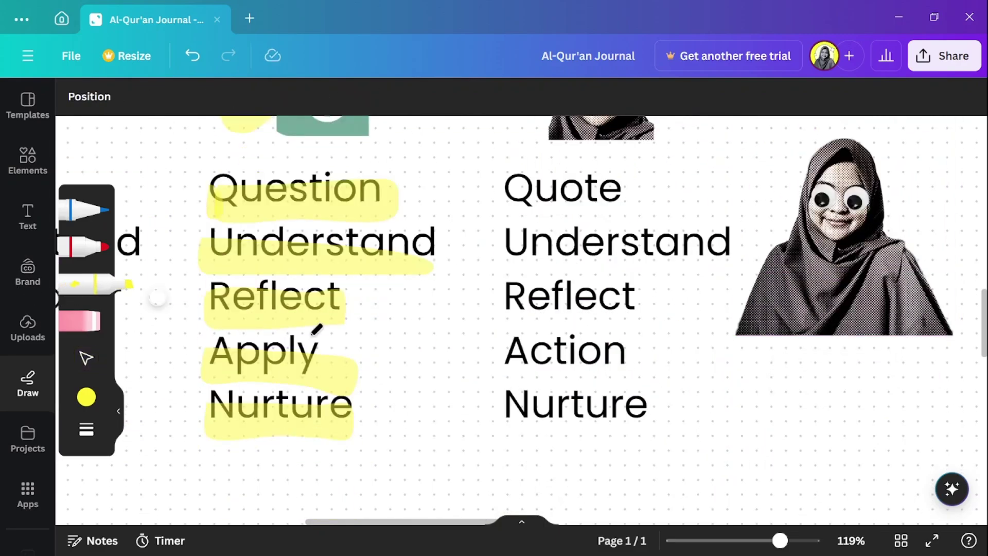
pyautogui.scroll(1, 331, 381)
pyautogui.moveTo(521, 276); pyautogui.dragTo(626, 271)
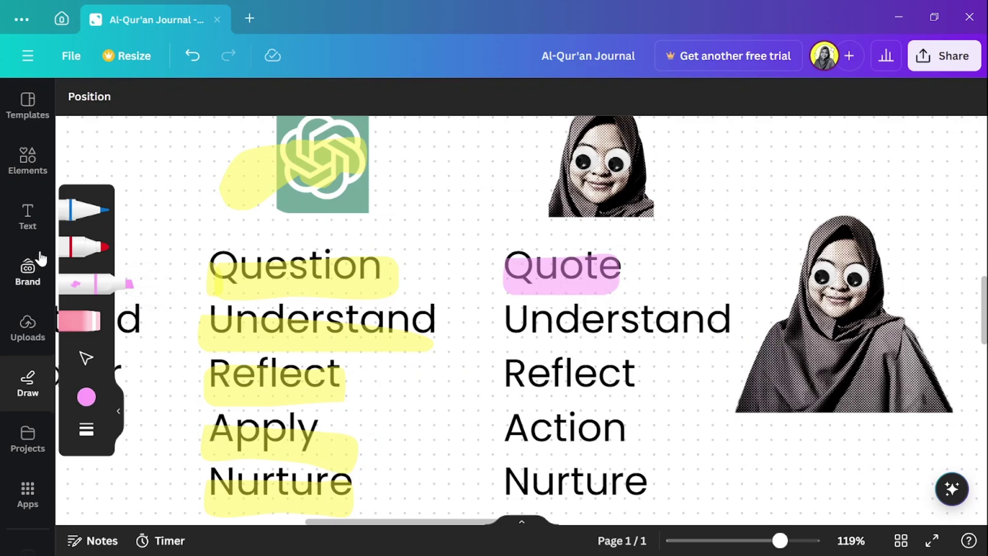
# Handwrite "Ayat" in blue pen beside the third column's "Quote" and underline "Quote".
pyautogui.click(97, 210)
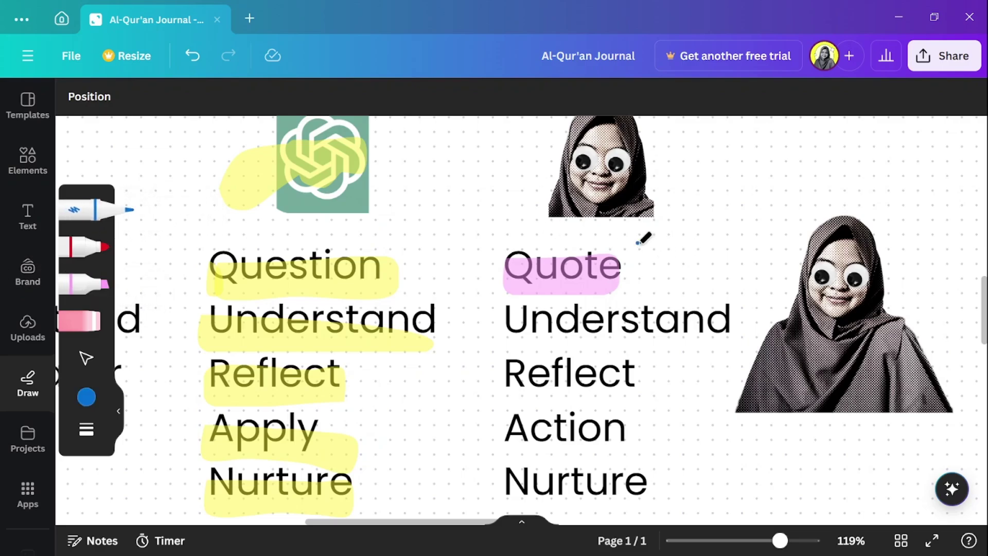
pyautogui.moveTo(637, 262)
pyautogui.mouseDown()
pyautogui.moveTo(657, 231)
pyautogui.moveTo(653, 242)
pyautogui.moveTo(730, 237)
pyautogui.mouseUp()
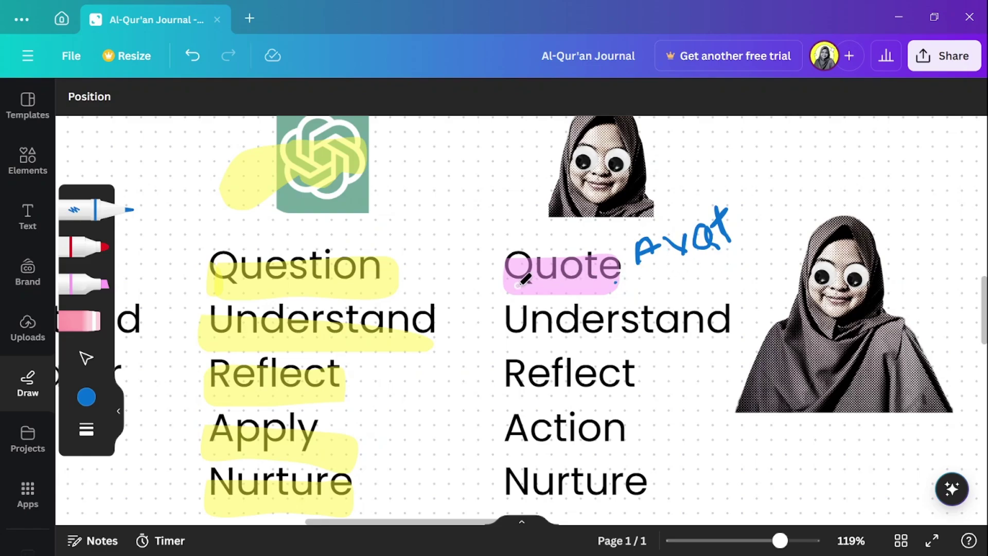
pyautogui.moveTo(512, 283); pyautogui.dragTo(615, 284)
# Draw blue arrows from "Quote" to a circled "Question" and from a boxed "Understand" to the second column's "Understand".
pyautogui.moveTo(496, 247)
pyautogui.mouseDown()
pyautogui.moveTo(452, 230)
pyautogui.moveTo(401, 230)
pyautogui.moveTo(389, 240)
pyautogui.moveTo(402, 245)
pyautogui.mouseUp()
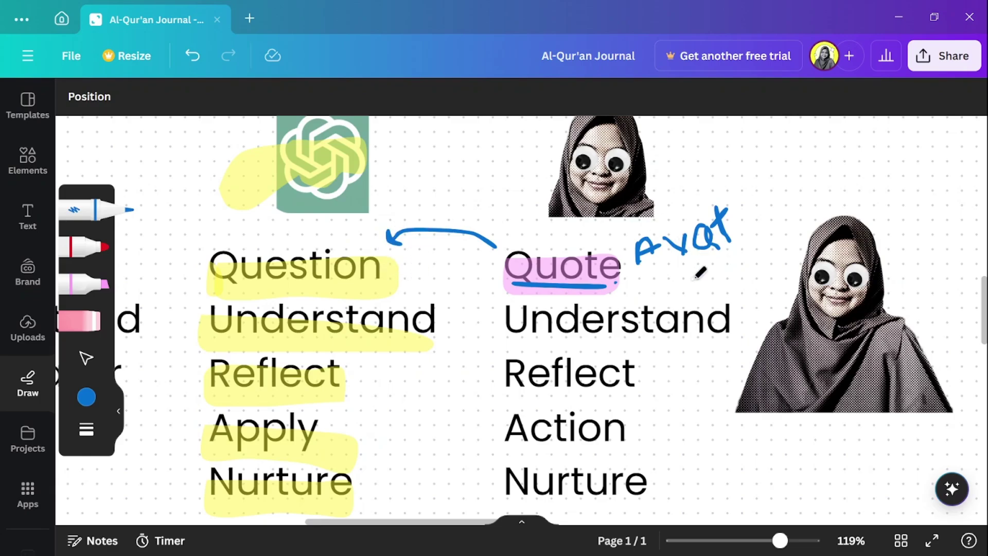
pyautogui.moveTo(390, 250)
pyautogui.mouseDown()
pyautogui.moveTo(366, 232)
pyautogui.moveTo(245, 236)
pyautogui.moveTo(189, 263)
pyautogui.moveTo(392, 245)
pyautogui.mouseUp()
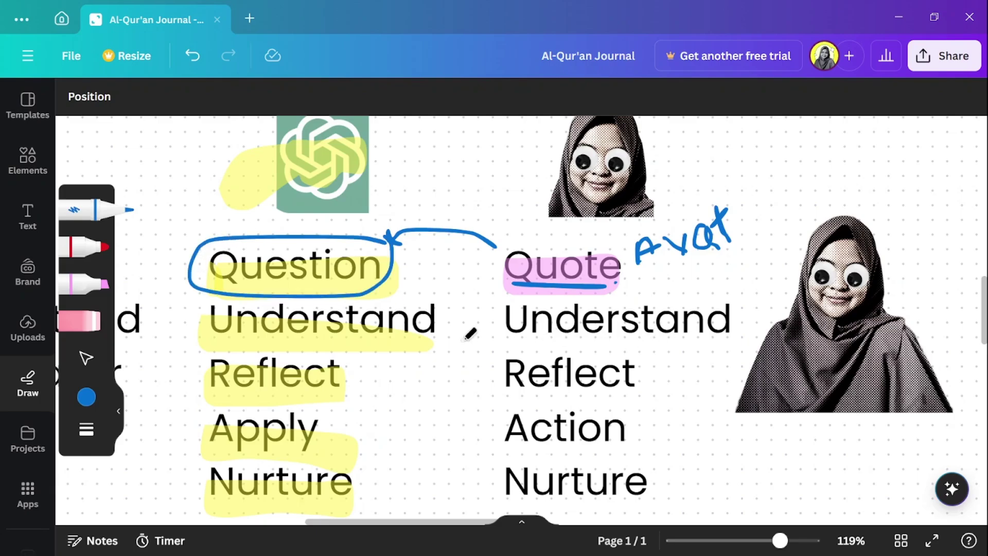
pyautogui.moveTo(474, 326)
pyautogui.mouseDown()
pyautogui.moveTo(468, 337)
pyautogui.moveTo(457, 299)
pyautogui.moveTo(437, 307)
pyautogui.mouseUp()
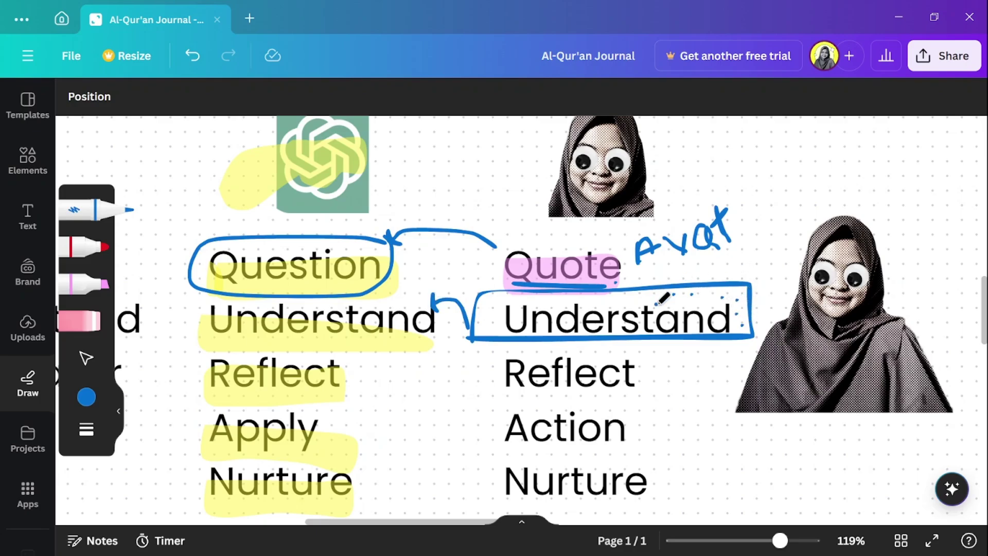
# Draw a blue box around the third column's "Reflect" and annotate it with an arrow and the handwritten word "Ilmu".
pyautogui.scroll(-3, 664, 299)
pyautogui.moveTo(487, 267); pyautogui.dragTo(664, 261)
pyautogui.moveTo(468, 521)
pyautogui.mouseDown()
pyautogui.moveTo(403, 523)
pyautogui.moveTo(465, 533)
pyautogui.mouseUp()
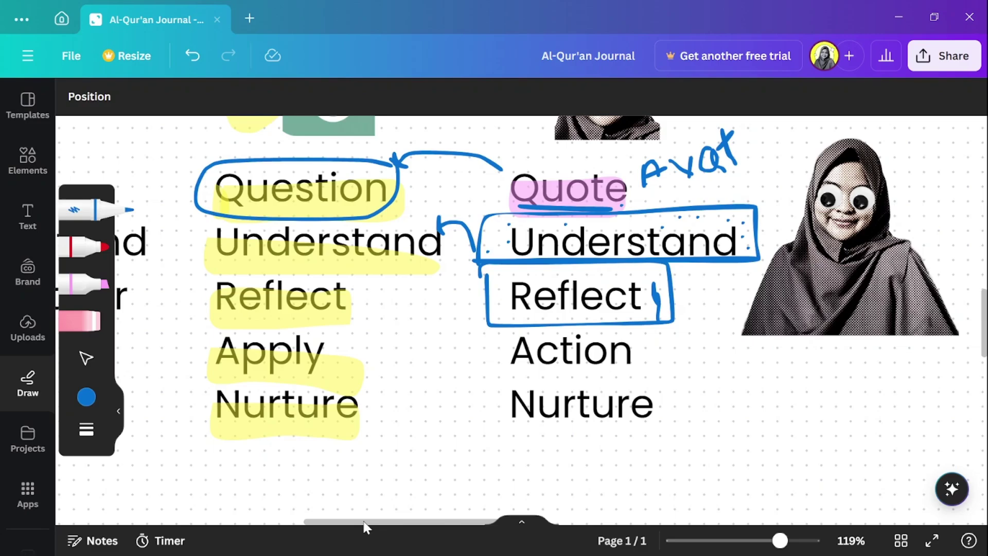
pyautogui.moveTo(363, 521); pyautogui.dragTo(392, 521)
pyautogui.moveTo(565, 329)
pyautogui.mouseDown()
pyautogui.moveTo(517, 313)
pyautogui.moveTo(538, 318)
pyautogui.moveTo(568, 350)
pyautogui.mouseUp()
pyautogui.moveTo(577, 346); pyautogui.dragTo(633, 355)
# Draw a blue box around "Action" with an arrow leading to the handwritten note "Key action".
pyautogui.moveTo(381, 331)
pyautogui.mouseDown()
pyautogui.moveTo(409, 381)
pyautogui.moveTo(381, 334)
pyautogui.mouseUp()
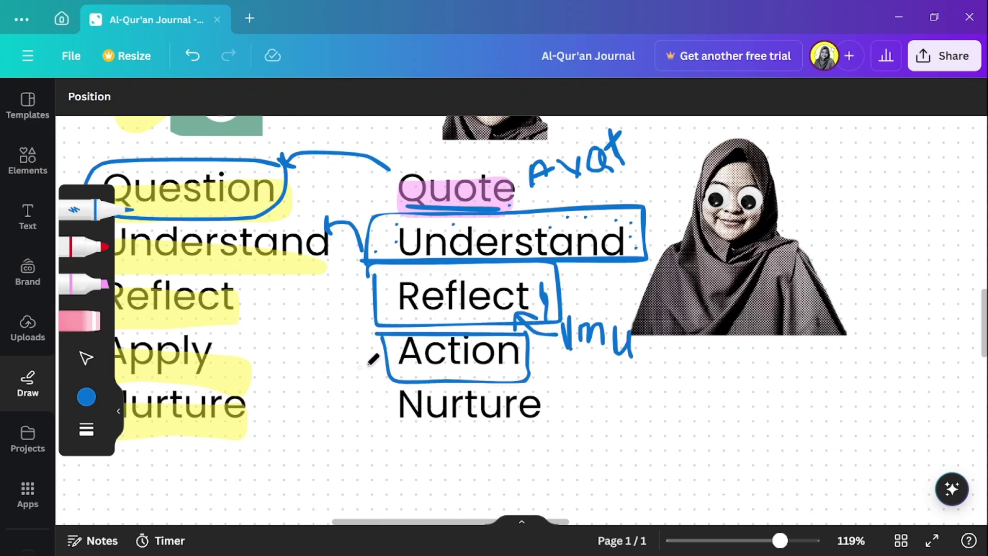
pyautogui.moveTo(377, 521)
pyautogui.mouseDown()
pyautogui.moveTo(220, 521)
pyautogui.moveTo(374, 528)
pyautogui.mouseUp()
pyautogui.moveTo(540, 366)
pyautogui.mouseDown()
pyautogui.moveTo(582, 383)
pyautogui.moveTo(572, 393)
pyautogui.mouseUp()
pyautogui.moveTo(607, 367)
pyautogui.mouseDown()
pyautogui.moveTo(608, 402)
pyautogui.moveTo(610, 384)
pyautogui.moveTo(652, 405)
pyautogui.moveTo(674, 394)
pyautogui.moveTo(678, 423)
pyautogui.mouseUp()
pyautogui.moveTo(741, 366)
pyautogui.mouseDown()
pyautogui.moveTo(722, 382)
pyautogui.moveTo(741, 375)
pyautogui.moveTo(760, 406)
pyautogui.mouseUp()
pyautogui.moveTo(773, 366); pyautogui.dragTo(774, 406)
pyautogui.moveTo(763, 382)
pyautogui.mouseDown()
pyautogui.moveTo(789, 376)
pyautogui.moveTo(797, 397)
pyautogui.moveTo(822, 383)
pyautogui.moveTo(812, 366)
pyautogui.moveTo(836, 398)
pyautogui.moveTo(852, 399)
pyautogui.mouseUp()
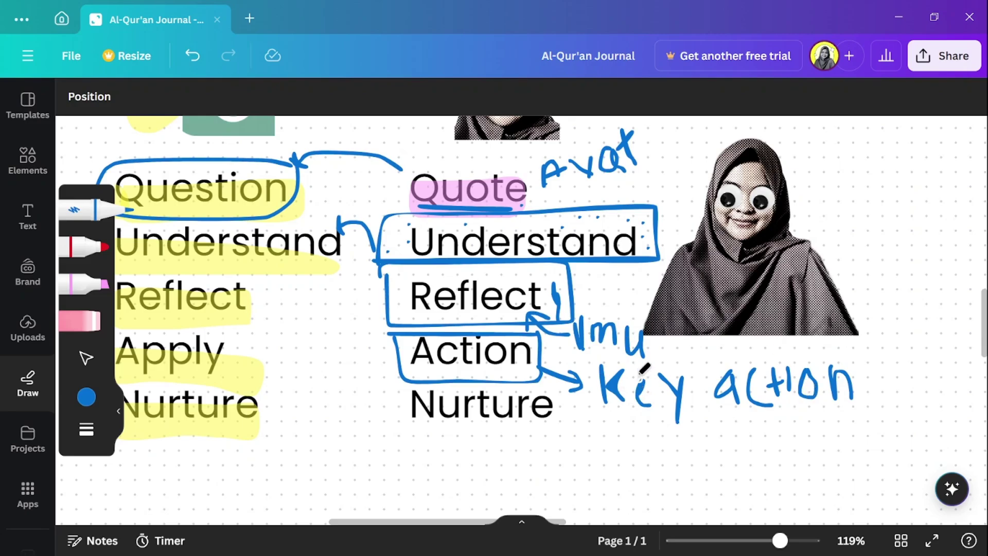
# Draw short blue arrows pointing at the boxed "Understand" and "Reflect" in the third column.
pyautogui.moveTo(360, 271)
pyautogui.mouseDown()
pyautogui.moveTo(397, 246)
pyautogui.moveTo(389, 254)
pyautogui.mouseUp()
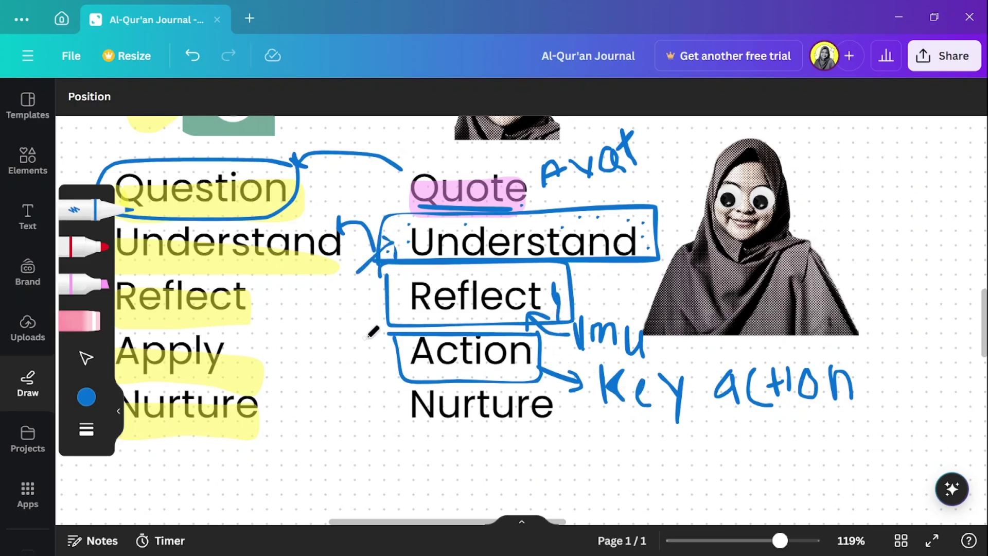
pyautogui.moveTo(366, 337)
pyautogui.mouseDown()
pyautogui.moveTo(407, 301)
pyautogui.moveTo(405, 319)
pyautogui.mouseUp()
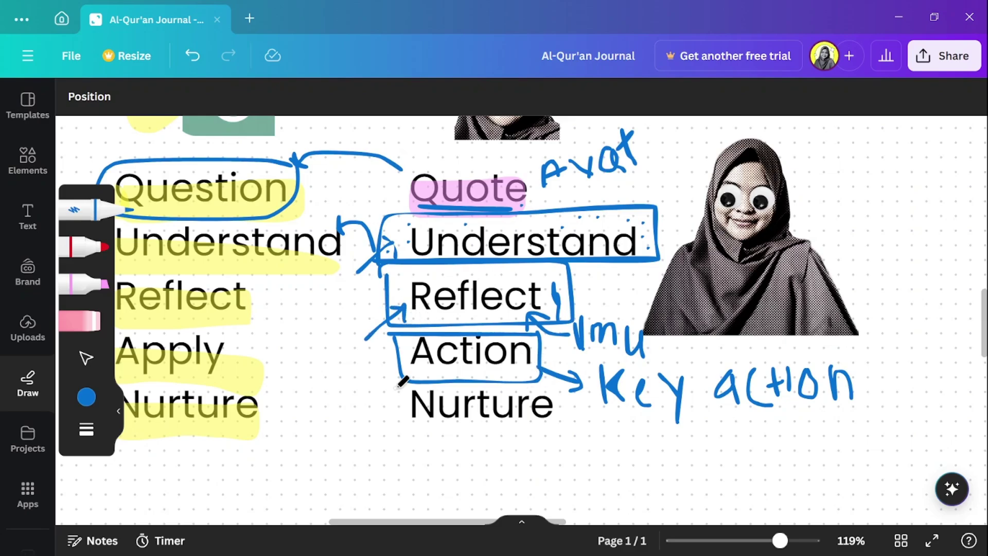
# Draw a blue box around the third column's "Nurture" and annotate it with an arrow and the handwritten note "4w".
pyautogui.moveTo(401, 384)
pyautogui.mouseDown()
pyautogui.moveTo(587, 420)
pyautogui.moveTo(578, 382)
pyautogui.moveTo(423, 381)
pyautogui.mouseUp()
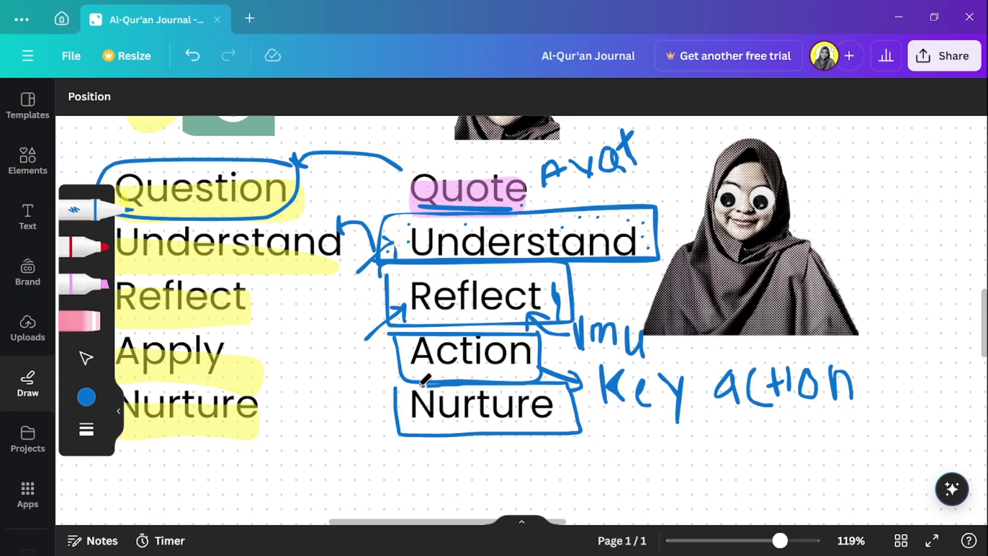
pyautogui.moveTo(587, 456)
pyautogui.mouseDown()
pyautogui.moveTo(539, 425)
pyautogui.moveTo(563, 430)
pyautogui.moveTo(610, 481)
pyautogui.mouseUp()
pyautogui.moveTo(629, 453); pyautogui.dragTo(657, 447)
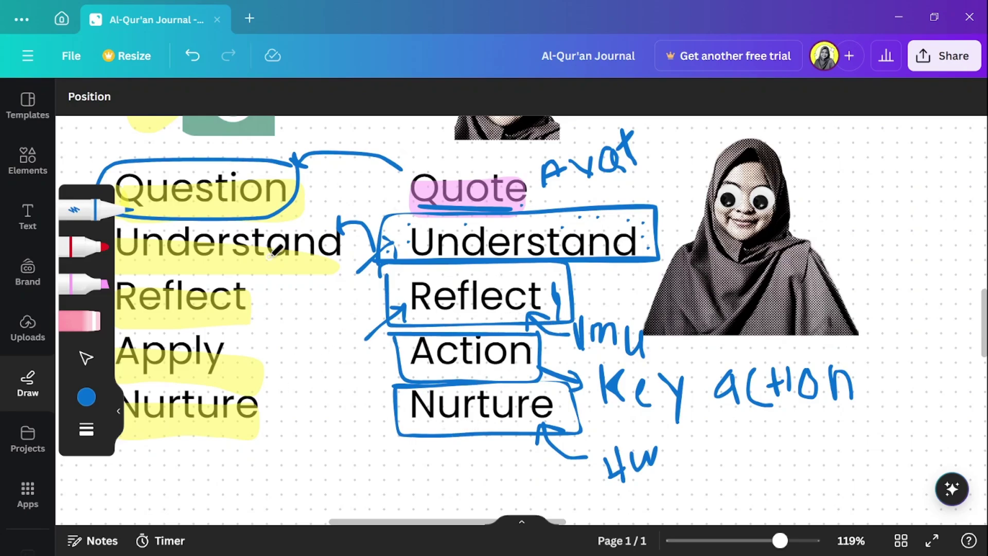
pyautogui.scroll(2, 570, 412)
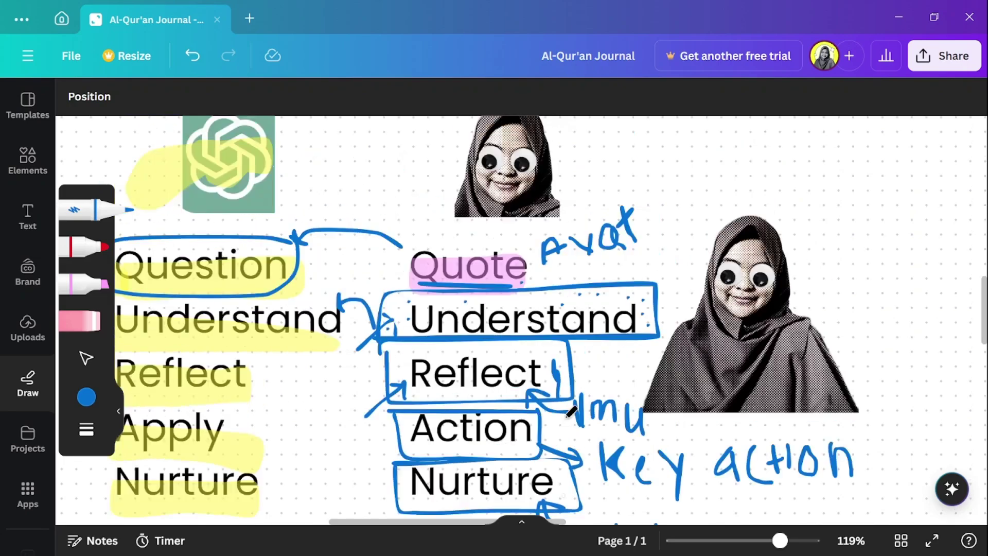
pyautogui.scroll(-2, 570, 412)
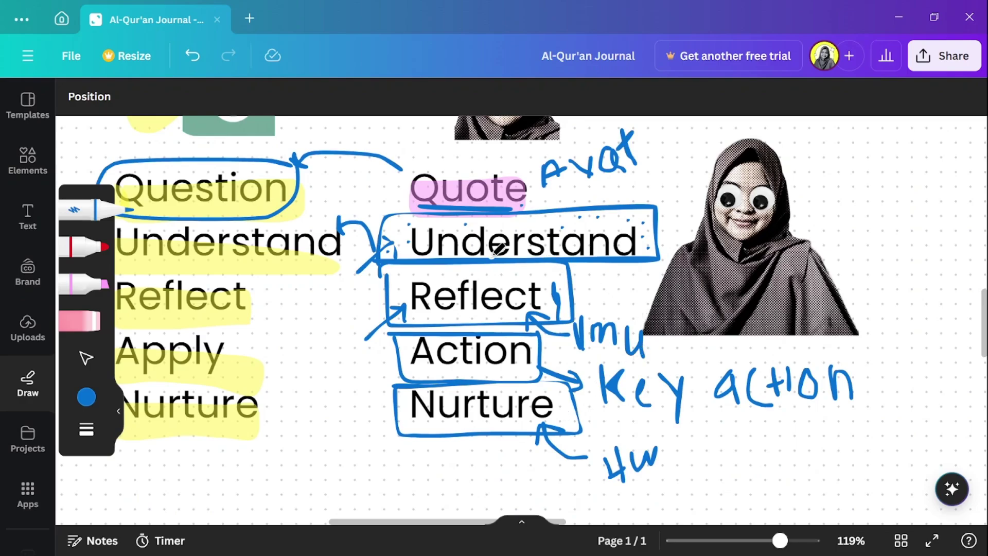
# Move the large portrait beside the third word list across the whiteboard toward the "dunia lain --->" label.
pyautogui.scroll(2, 517, 195)
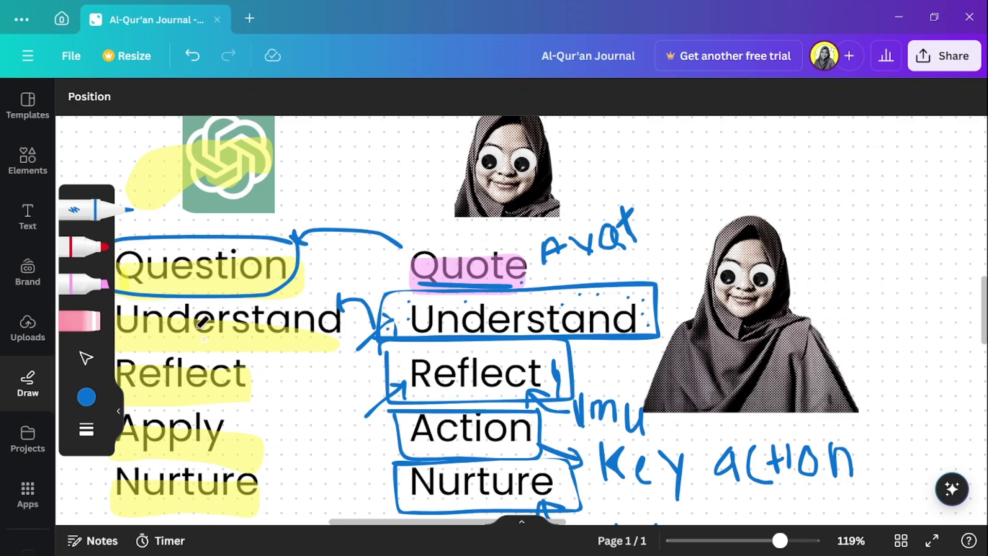
pyautogui.click(86, 358)
pyautogui.moveTo(816, 355)
pyautogui.mouseDown()
pyautogui.moveTo(802, 385)
pyautogui.moveTo(852, 401)
pyautogui.moveTo(801, 331)
pyautogui.moveTo(857, 334)
pyautogui.moveTo(868, 311)
pyautogui.mouseUp()
pyautogui.scroll(-5, 522, 288)
pyautogui.moveTo(679, 310); pyautogui.dragTo(686, 394)
pyautogui.scroll(8, 689, 295)
pyautogui.moveTo(368, 522); pyautogui.dragTo(553, 519)
pyautogui.moveTo(368, 408); pyautogui.dragTo(461, 409)
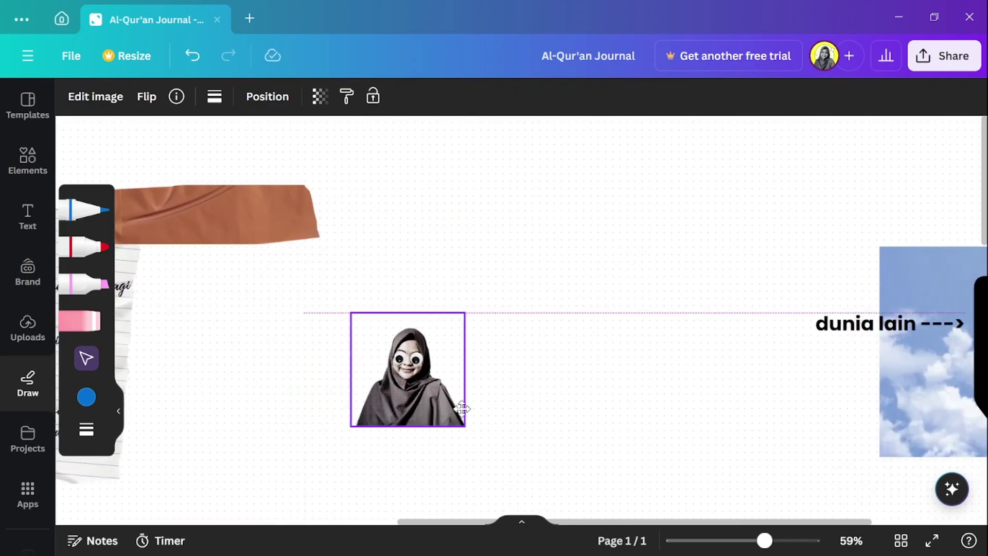
pyautogui.hscroll(6, 361, 397)
pyautogui.moveTo(360, 397); pyautogui.dragTo(665, 353)
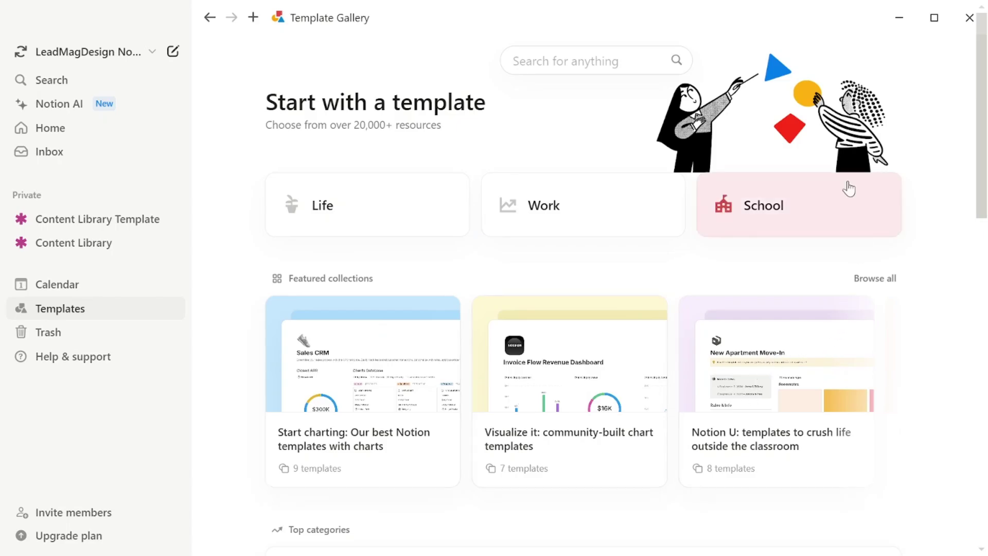
# Switch to Notion's Template Gallery and search it for "Quran Journal".
pyautogui.moveTo(982, 56); pyautogui.dragTo(978, 16)
pyautogui.click(550, 67)
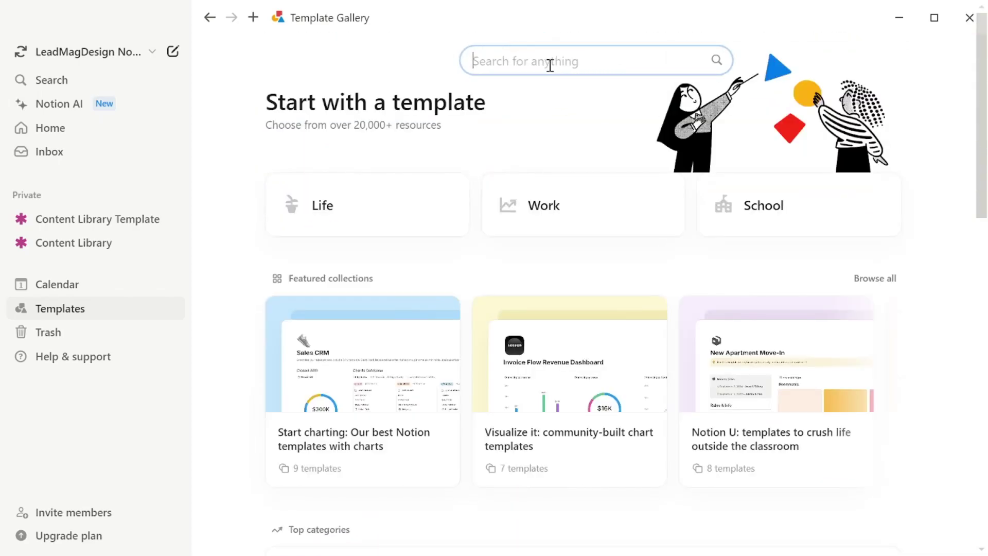
pyautogui.write('Quran Jo')
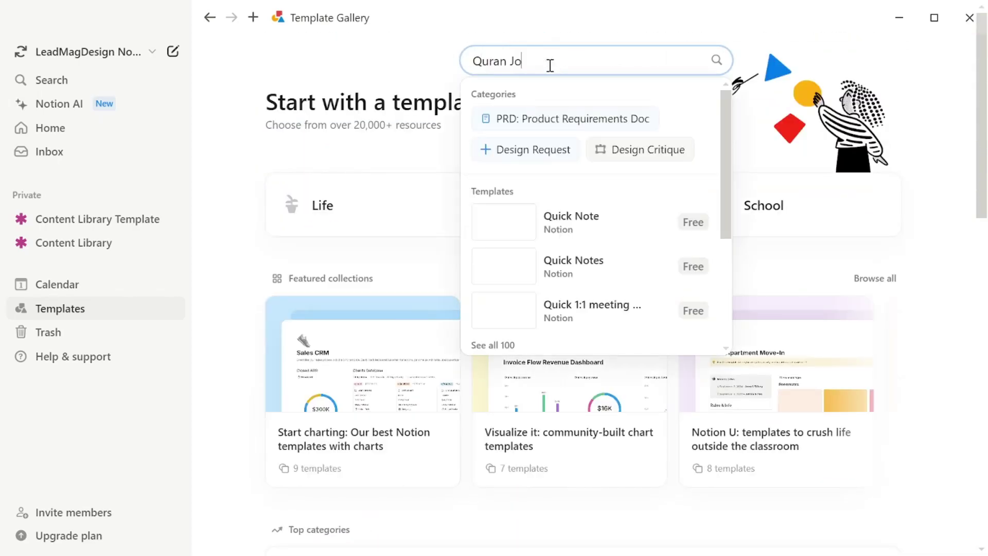
pyautogui.write('urnal')
pyautogui.press('Return')
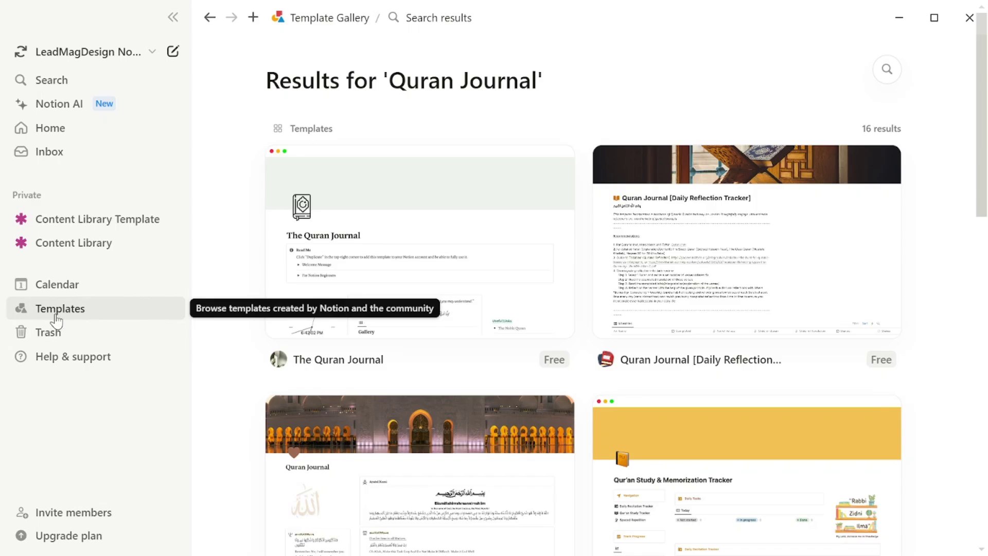
# Hide the sidebar, browse the template search results and look through the Ramadhan Tracker template page.
pyautogui.click(172, 16)
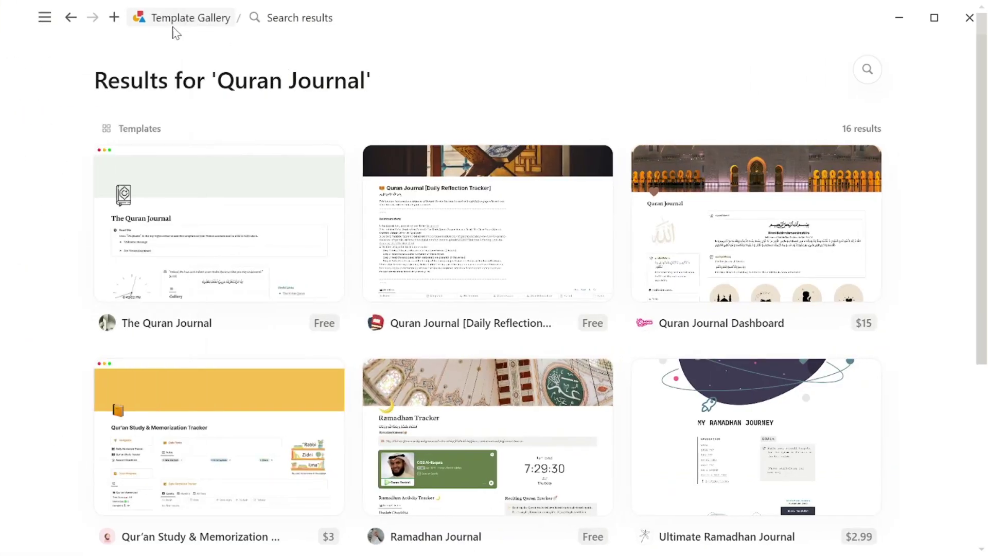
pyautogui.scroll(-5, 944, 247)
pyautogui.scroll(4, 944, 155)
pyautogui.scroll(-4, 897, 265)
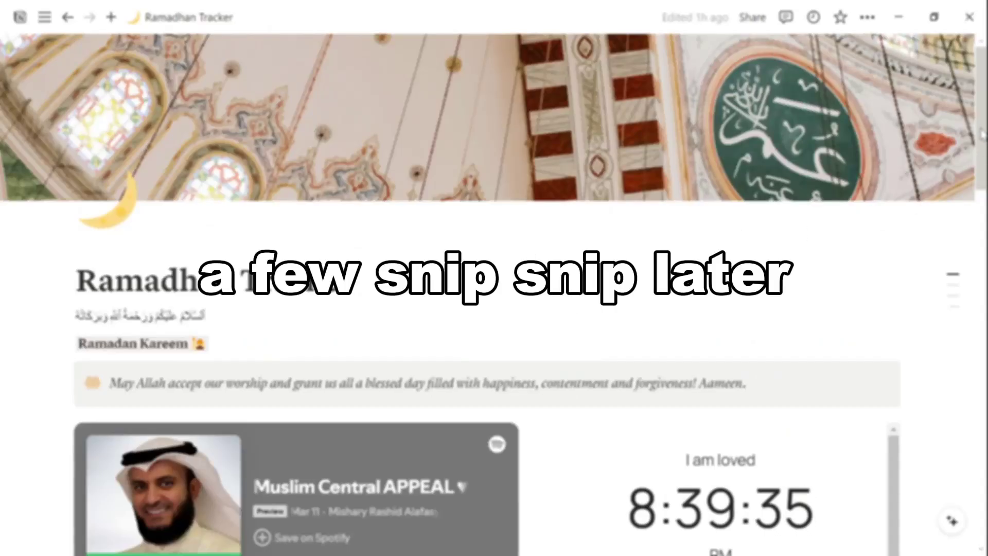
pyautogui.scroll(-5, 494, 277)
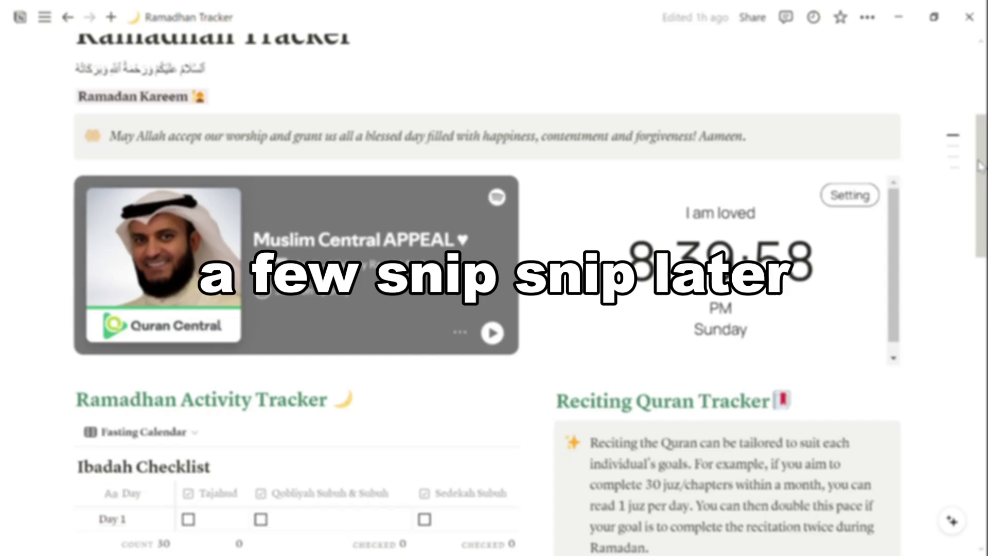
pyautogui.scroll(-10, 979, 166)
pyautogui.click(591, 360)
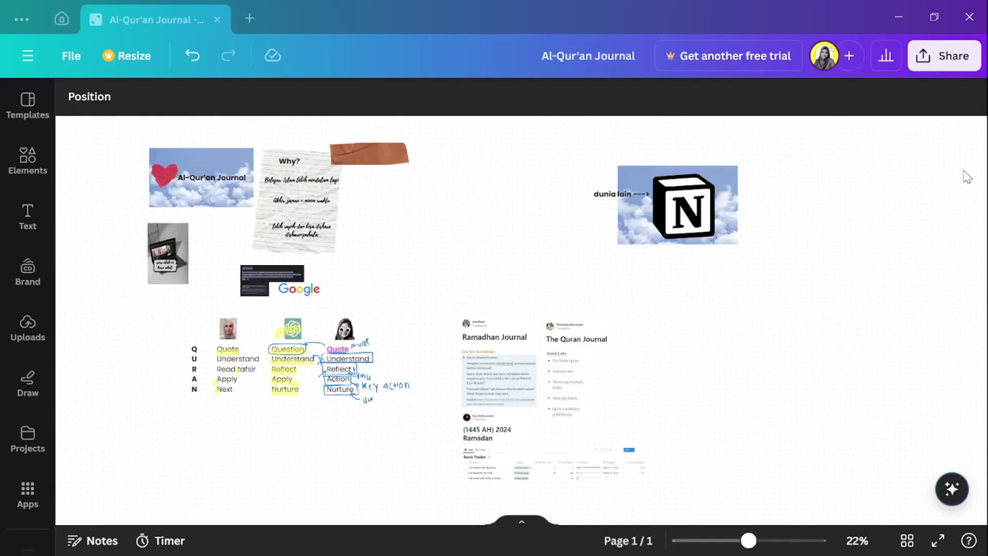
# On the Canva whiteboard, add a bulleted text beside The Quran Journal screenshots listing "Al-Qur'an Database" and "Reference Link".
pyautogui.scroll(1, 556, 427)
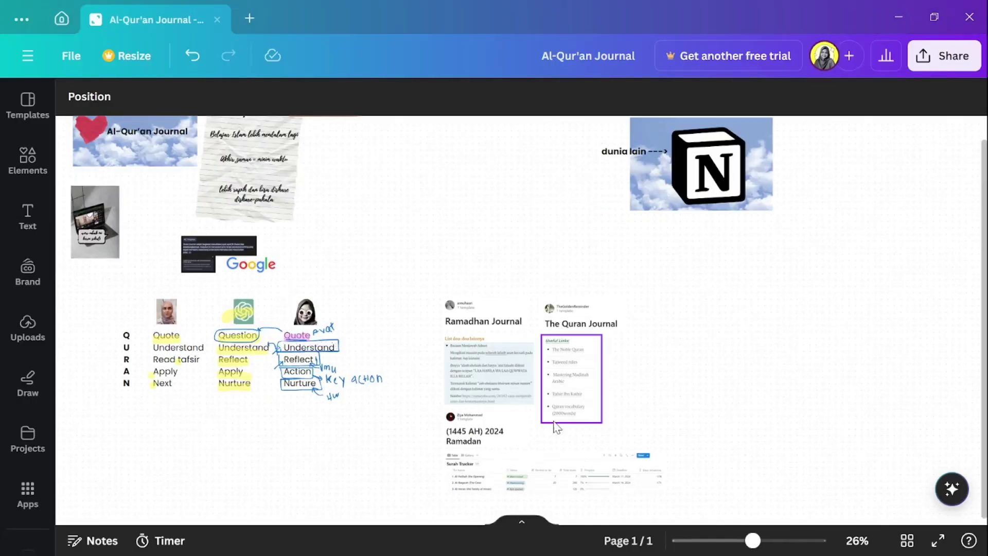
pyautogui.scroll(6, 554, 421)
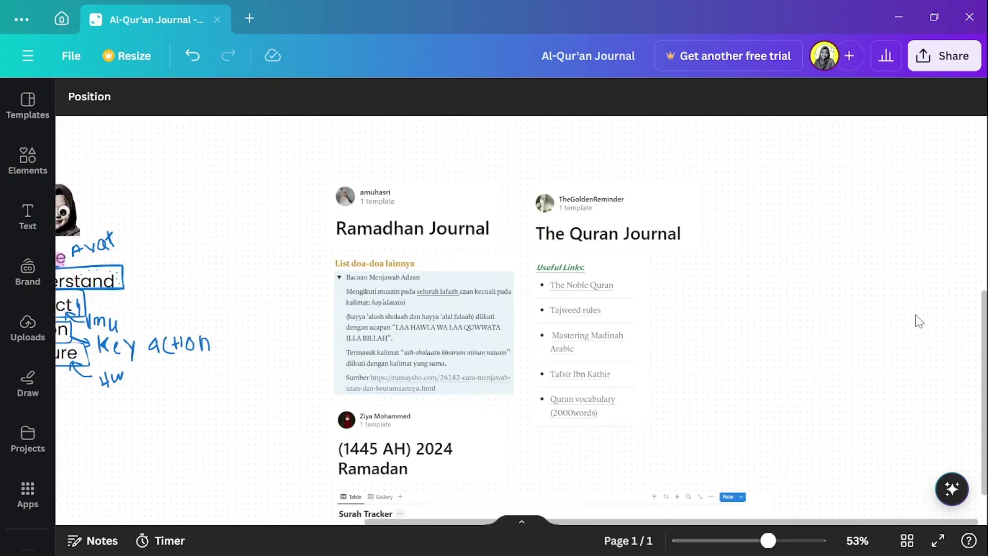
pyautogui.moveTo(983, 363); pyautogui.dragTo(982, 390)
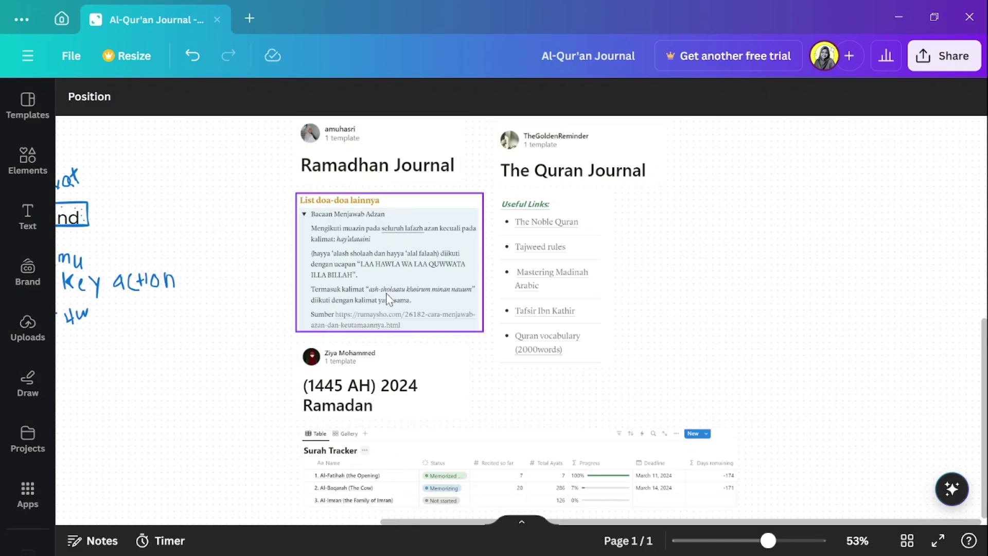
pyautogui.moveTo(413, 521); pyautogui.dragTo(489, 525)
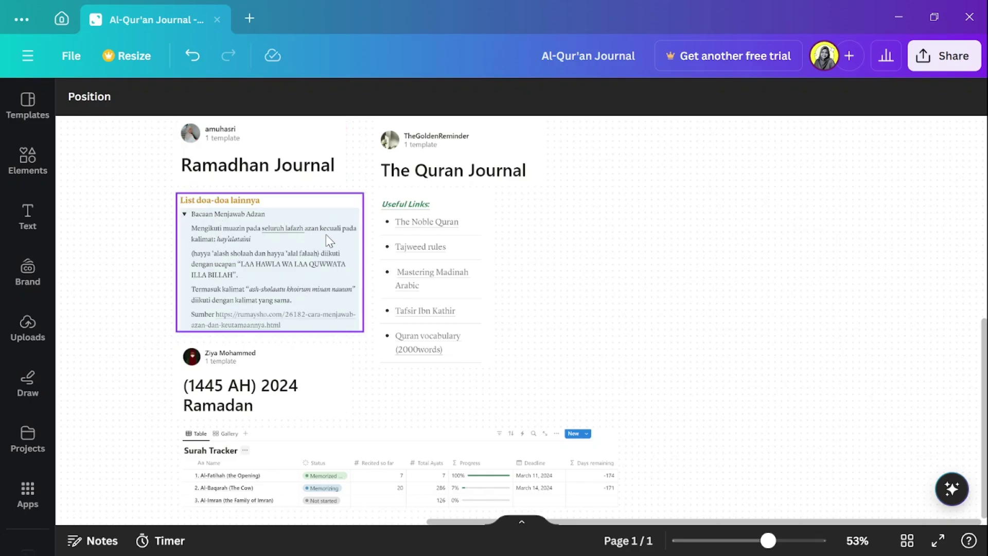
pyautogui.press('t')
pyautogui.moveTo(546, 361); pyautogui.dragTo(556, 282)
pyautogui.moveTo(553, 263); pyautogui.dragTo(573, 252)
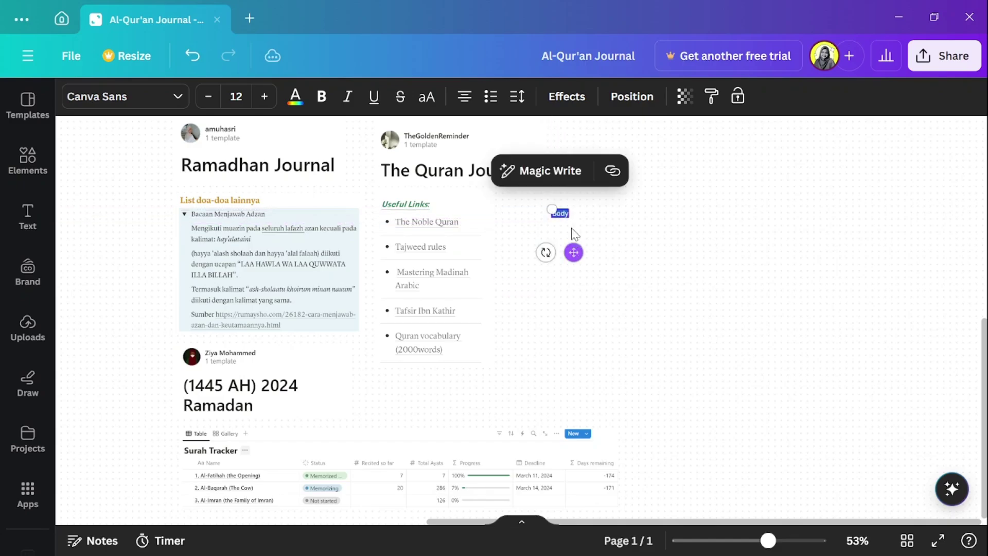
pyautogui.doubleClick(561, 213)
pyautogui.write("Al-Qur'an Database")
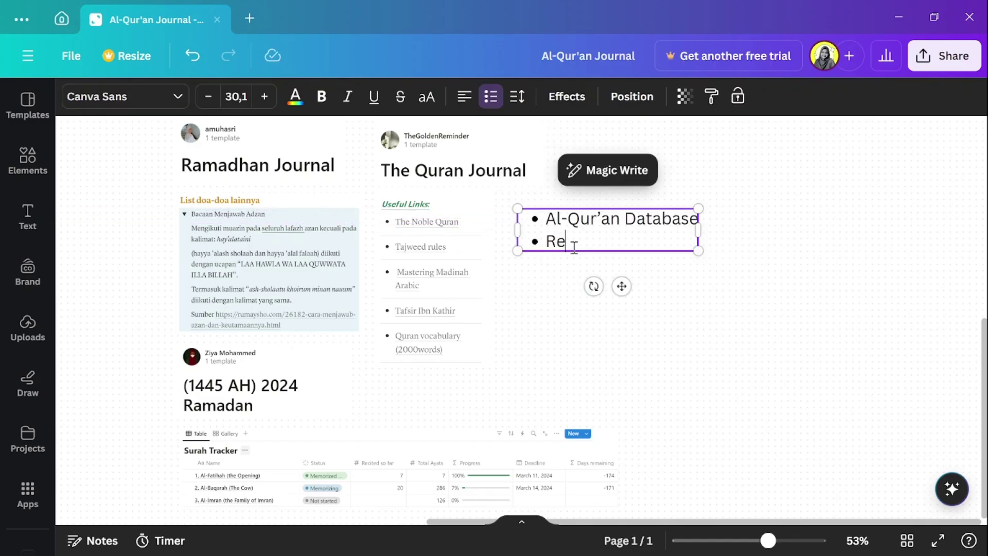
pyautogui.write('ference Link')
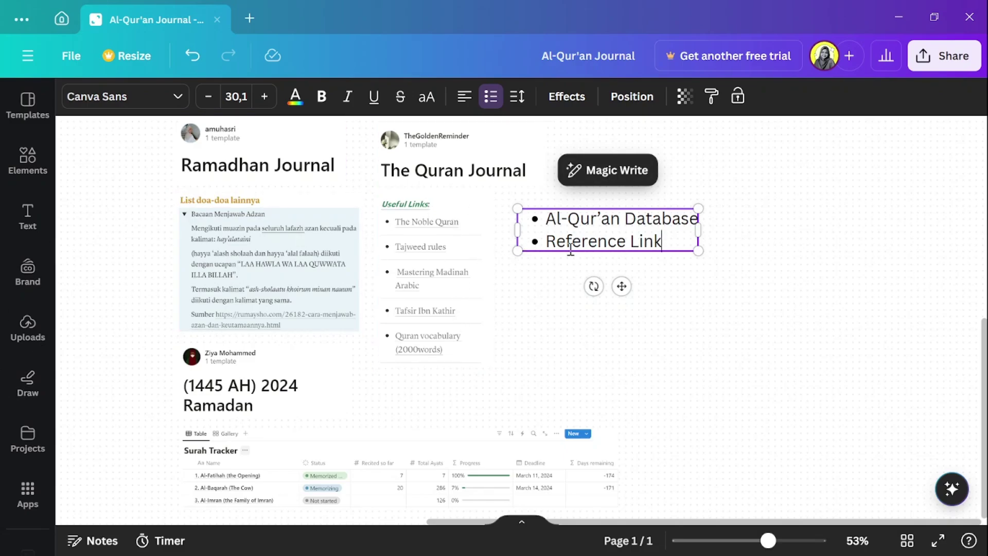
# Extend the bulleted list with "Properties : Memorizing (?)", "List Do'a dan Dzikir" and "Daily tracker".
pyautogui.press('Return')
pyautogui.write('Prop')
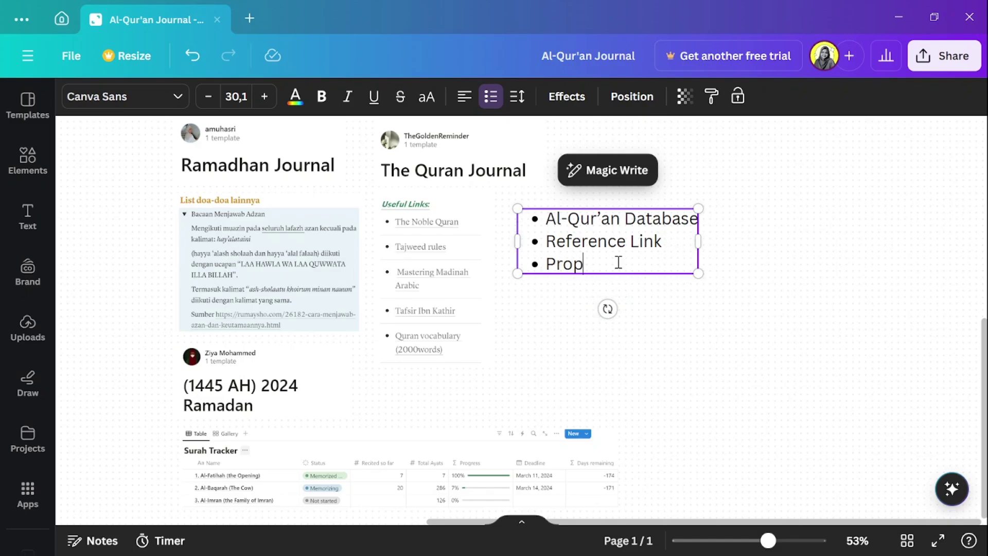
pyautogui.write('erties : Memorizing (?)')
pyautogui.press('Return')
pyautogui.write('Li')
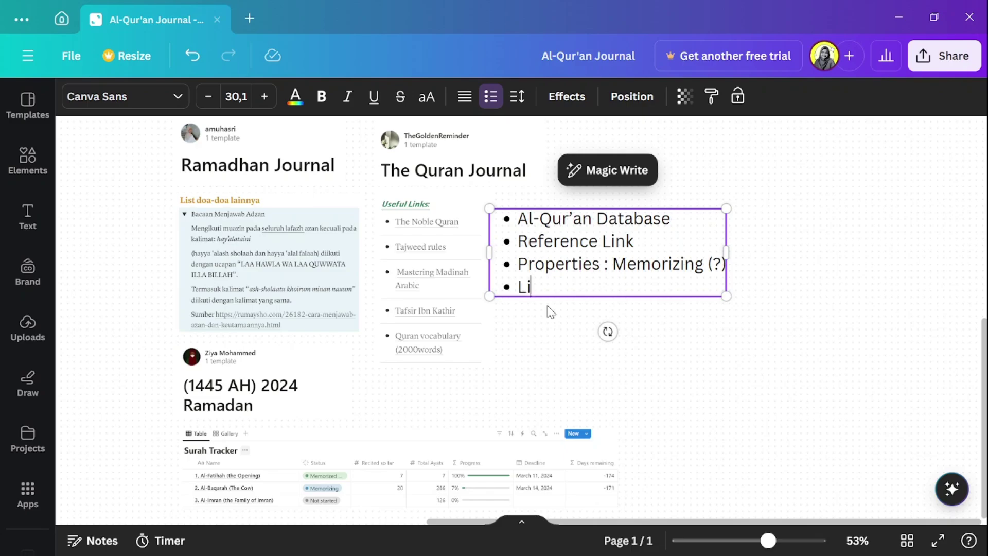
pyautogui.write("st Do'a dan Dzikir")
pyautogui.press('Return')
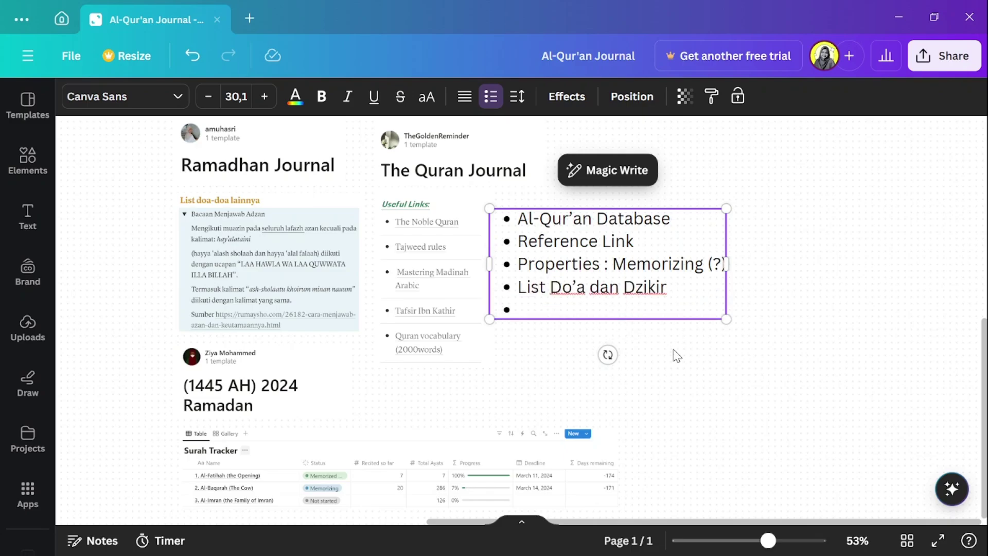
pyautogui.write('D')
pyautogui.write('aily tracker')
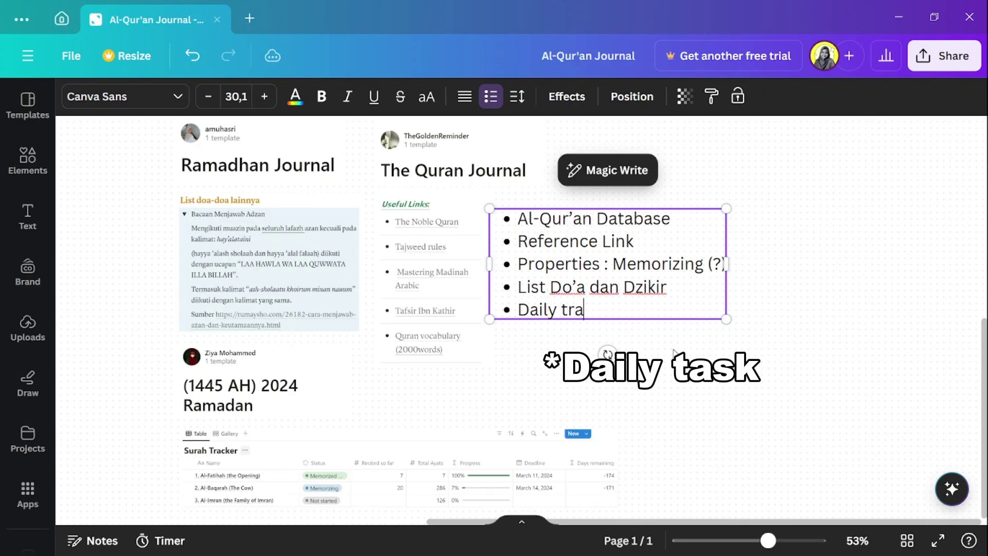
# Nudge the bulleted list slightly lower and insert "(+)" before "Memorizing" in the Properties line.
pyautogui.moveTo(591, 230); pyautogui.dragTo(599, 244)
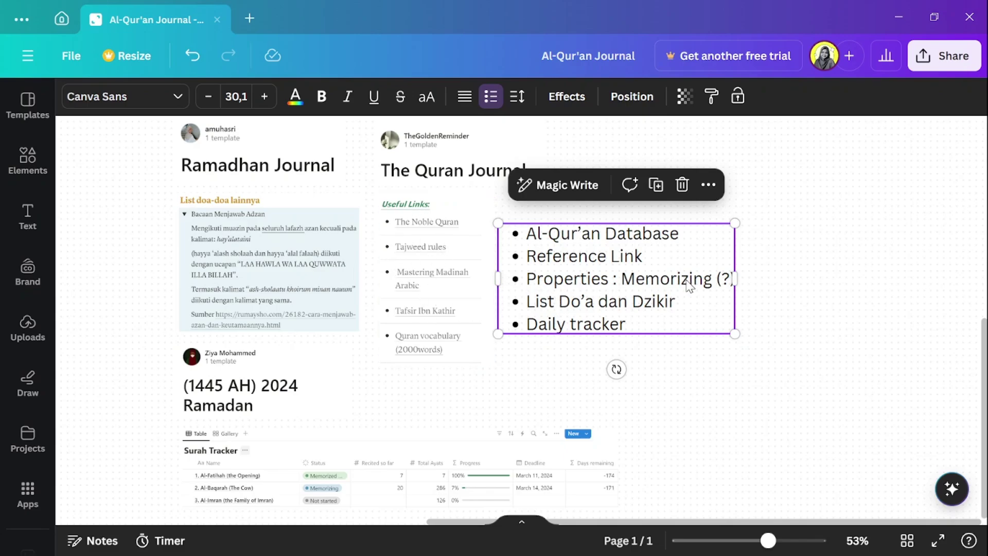
pyautogui.tripleClick(622, 278)
pyautogui.click(618, 278)
pyautogui.write('(+)')
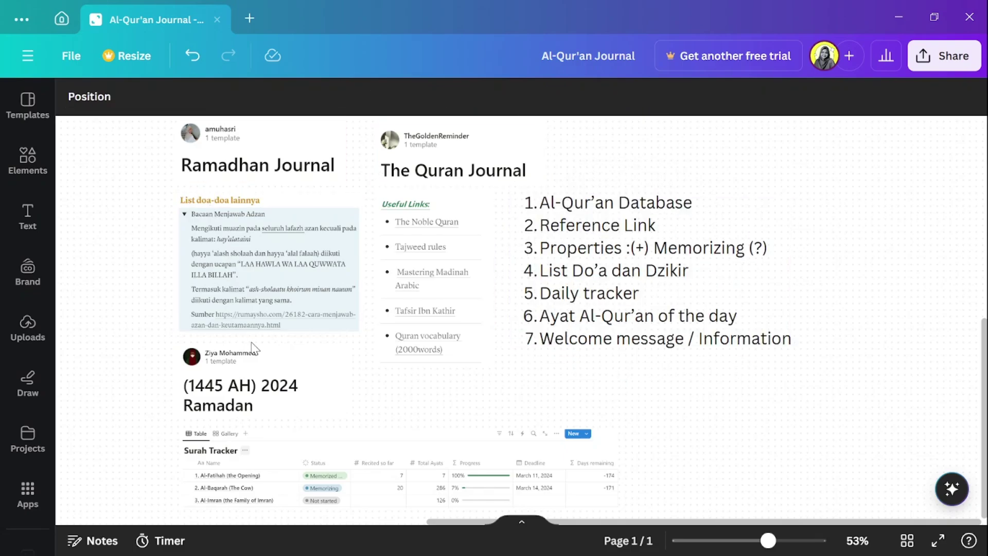
pyautogui.scroll(3, 642, 268)
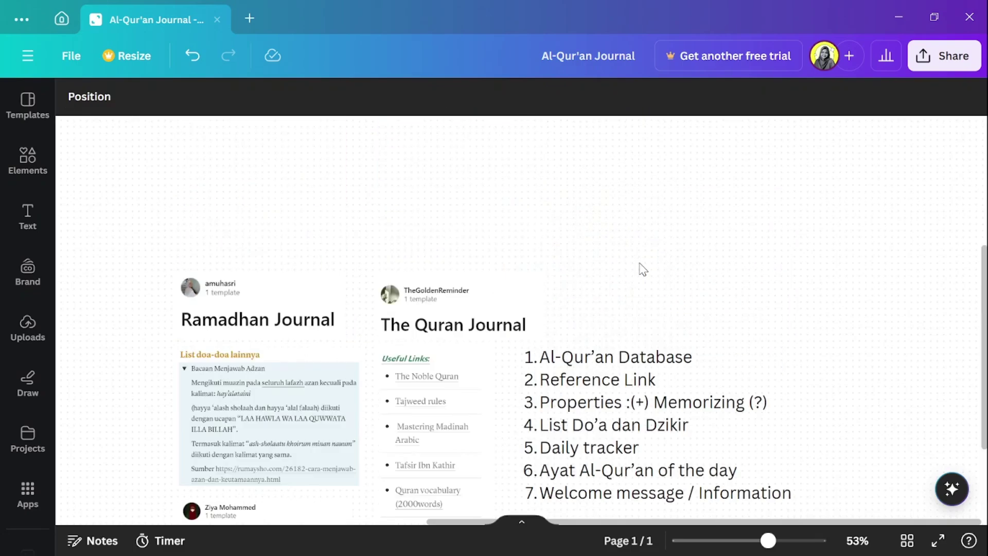
pyautogui.scroll(-2, 642, 269)
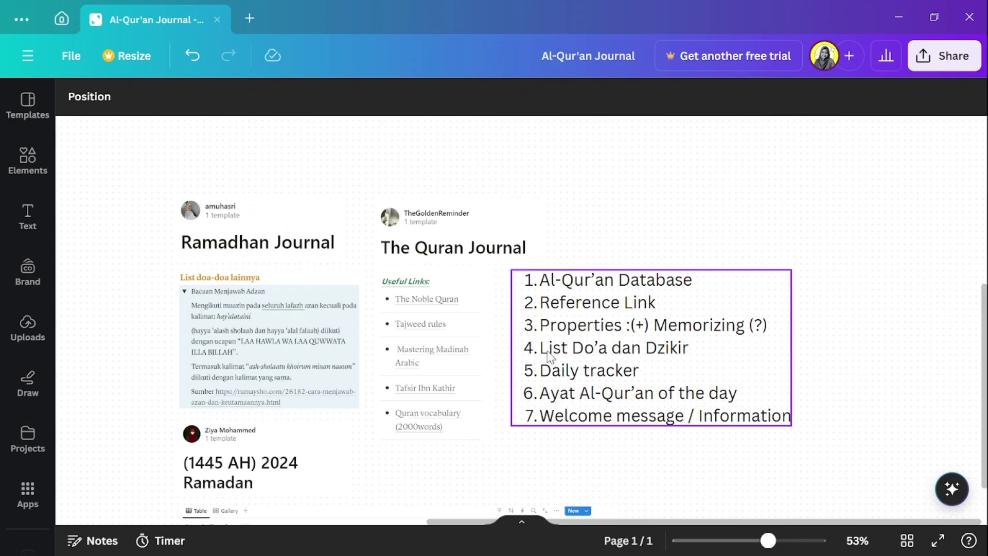
pyautogui.scroll(-2, 549, 355)
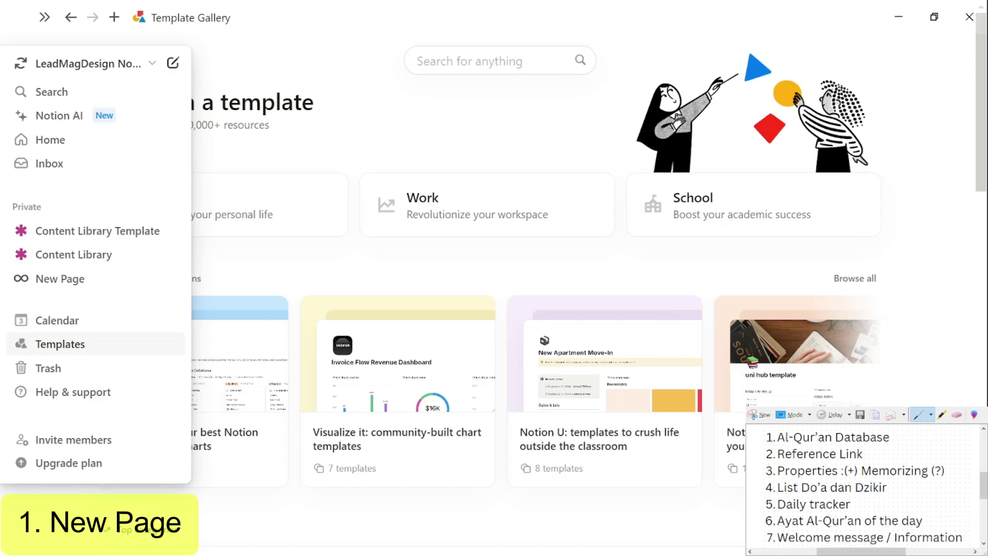
# Switch to Notion, create a new private page and title it "Al-Qur'an Digital Journal".
pyautogui.click(170, 207)
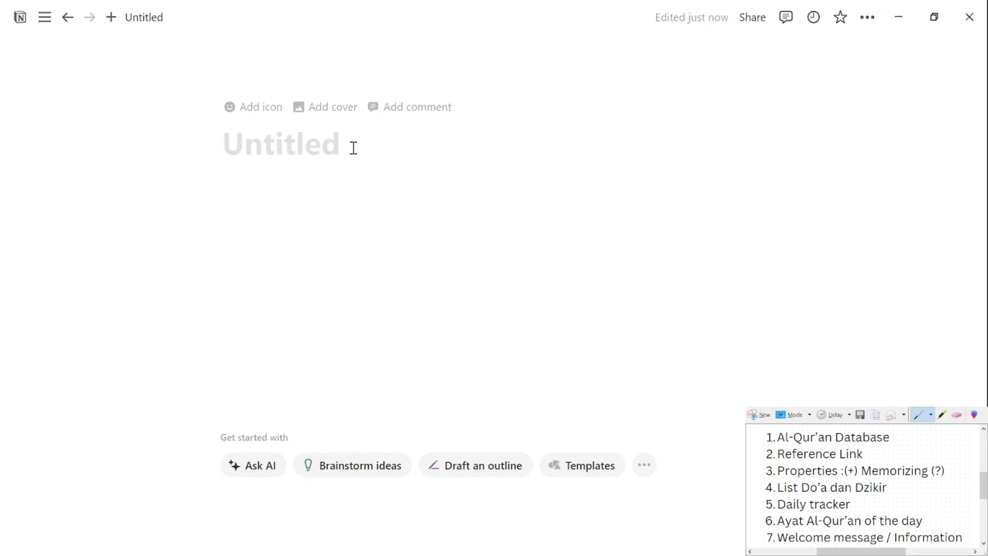
pyautogui.write('Al-Qur’an')
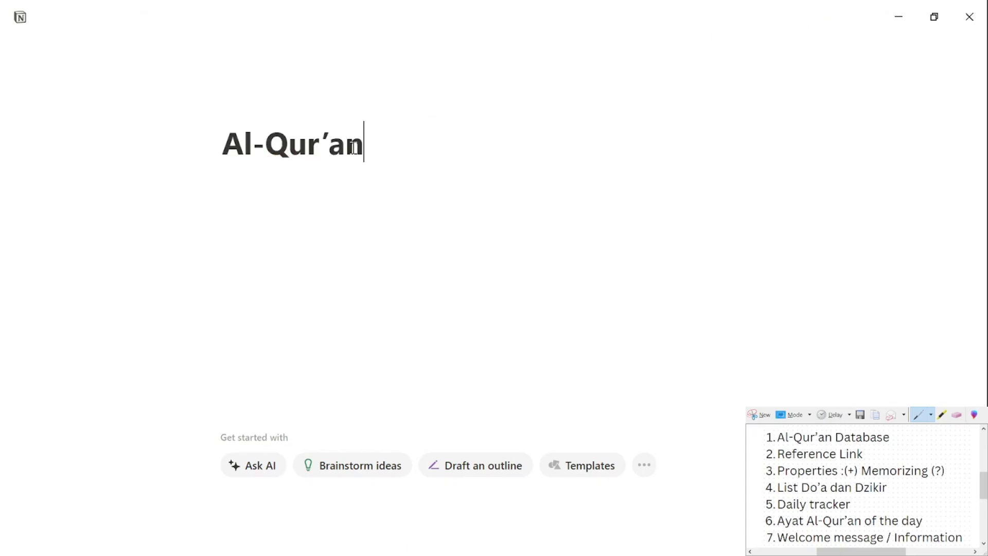
pyautogui.write(' Digital ')
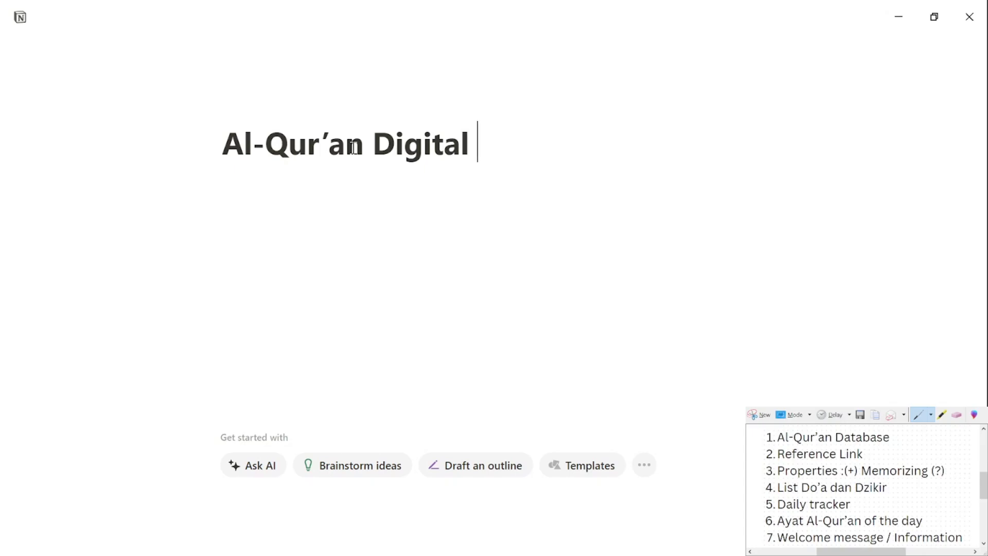
pyautogui.write('Journal')
pyautogui.press('Return')
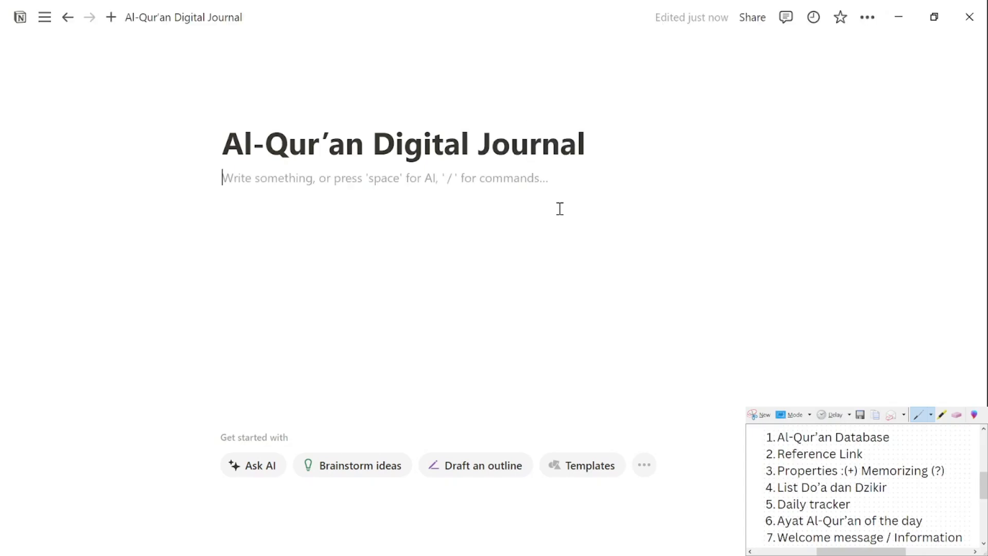
# Insert a full-page table database in the journal page and name it "Al-Qur'an Database".
pyautogui.write('/datab')
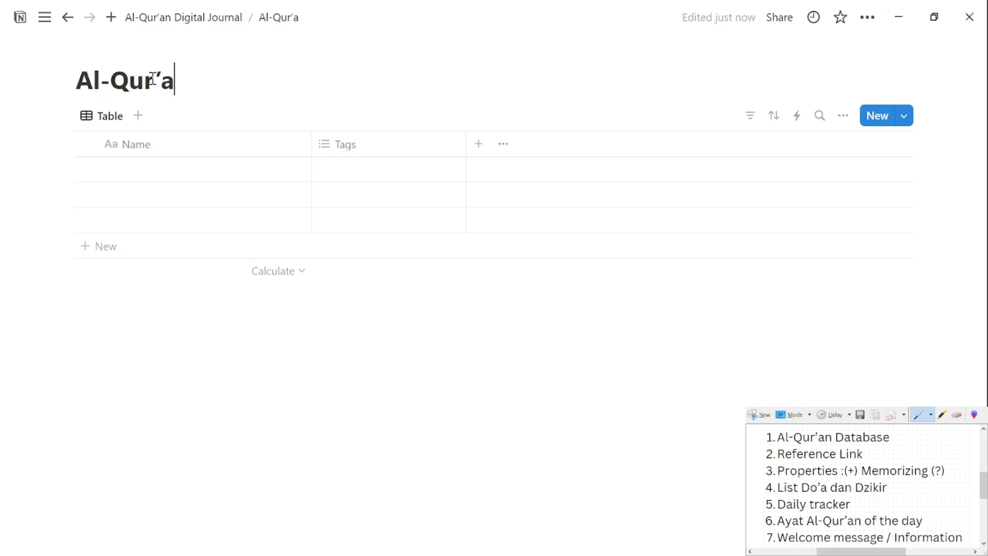
pyautogui.write('n Datab')
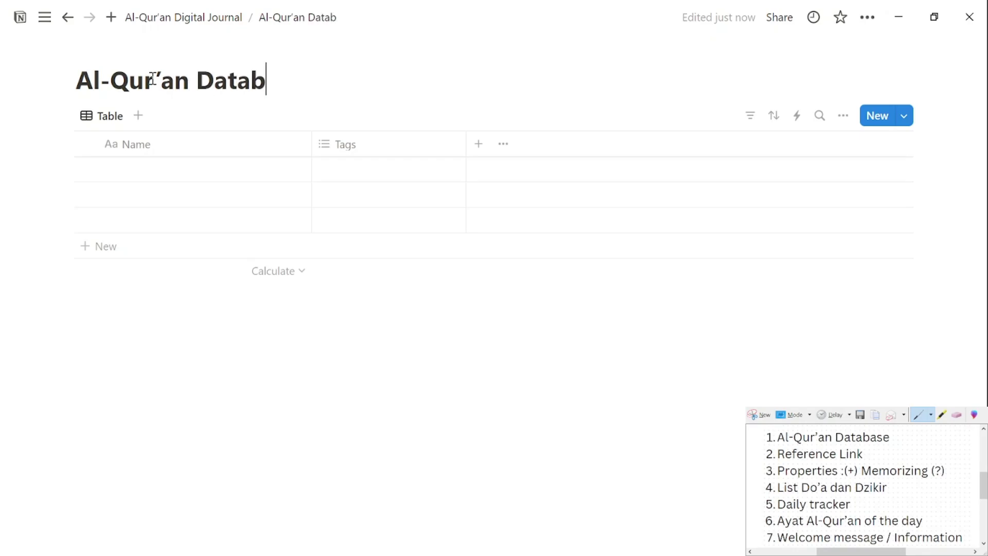
pyautogui.write('ase')
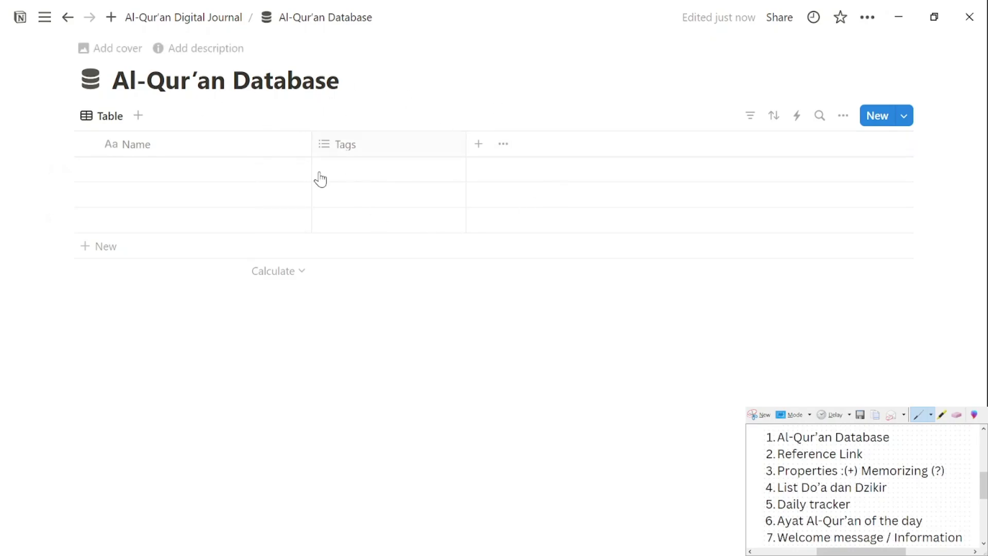
# Rename the Name property to Surat, and turn Tags into a Select property named Juz placed before Surat.
pyautogui.click(244, 152)
pyautogui.write('Surat')
pyautogui.click(342, 144)
pyautogui.click(409, 203)
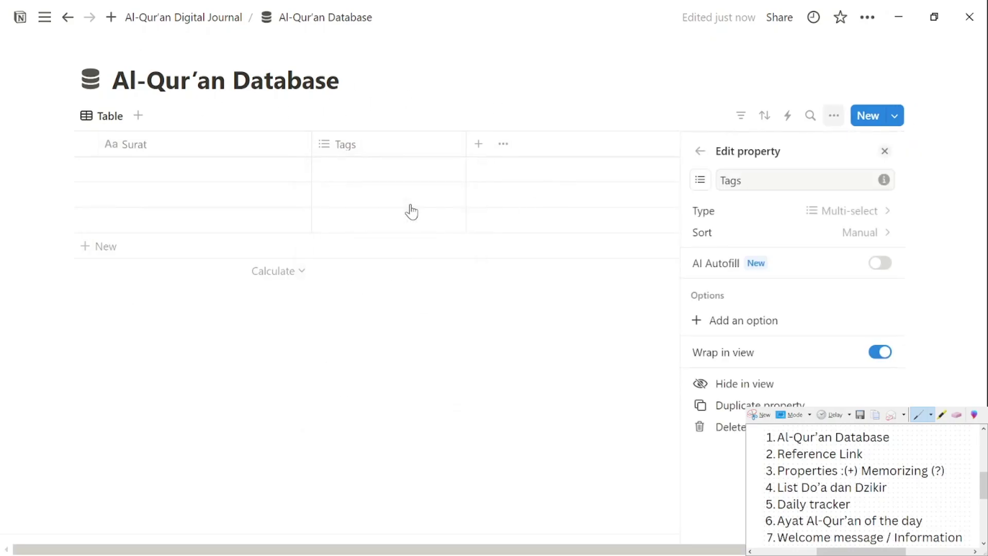
pyautogui.click(816, 215)
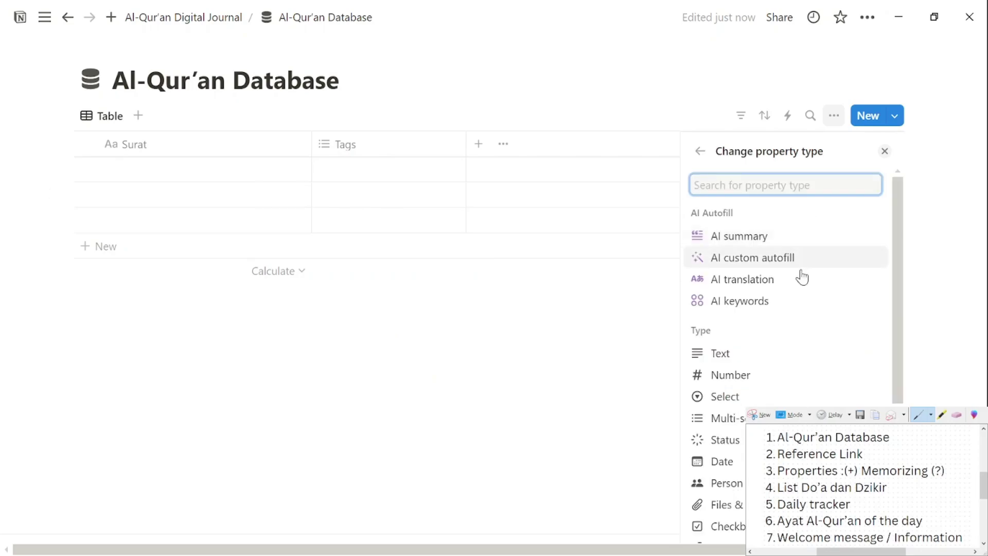
pyautogui.click(775, 405)
pyautogui.doubleClick(867, 180)
pyautogui.write('Juz')
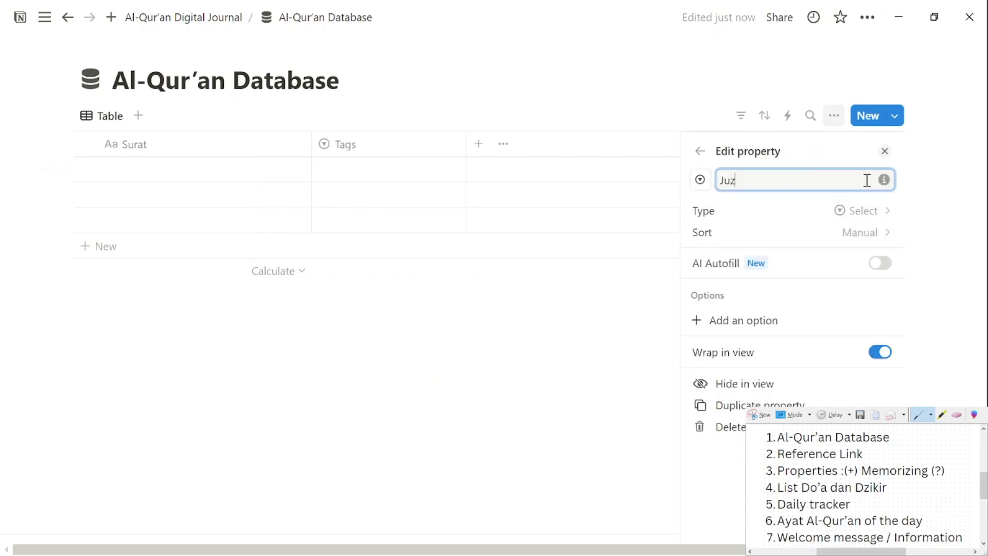
pyautogui.moveTo(335, 144); pyautogui.dragTo(147, 162)
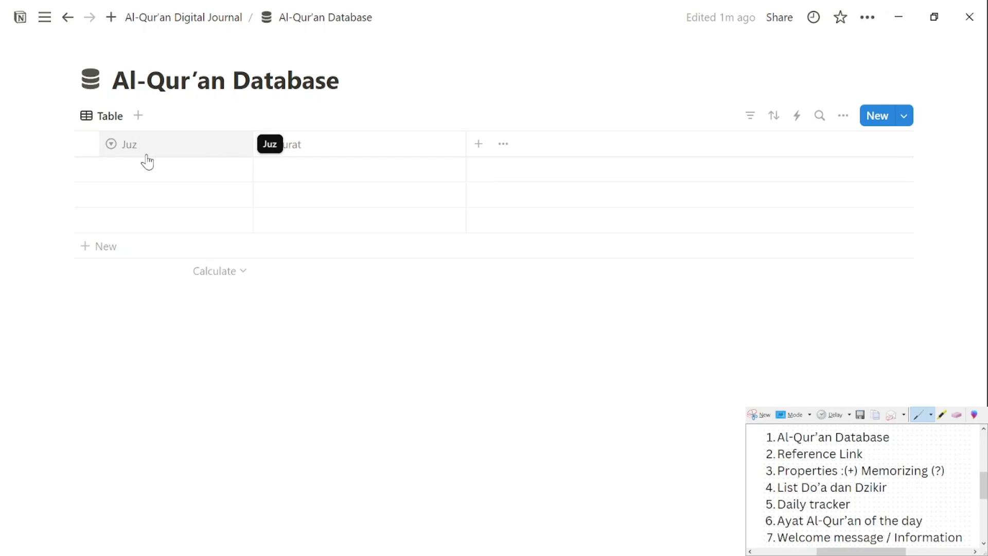
# Add a Number property named "Jumlah Ayat" to the Al-Qur'an Database.
pyautogui.click(478, 145)
pyautogui.click(810, 183)
pyautogui.press('BackSpace')
pyautogui.press('BackSpace')
pyautogui.press('BackSpace')
pyautogui.press('BackSpace')
pyautogui.press('BackSpace')
pyautogui.press('BackSpace')
pyautogui.press('BackSpace')
pyautogui.press('BackSpace')
pyautogui.press('BackSpace')
pyautogui.press('BackSpace')
pyautogui.press('BackSpace')
pyautogui.press('BackSpace')
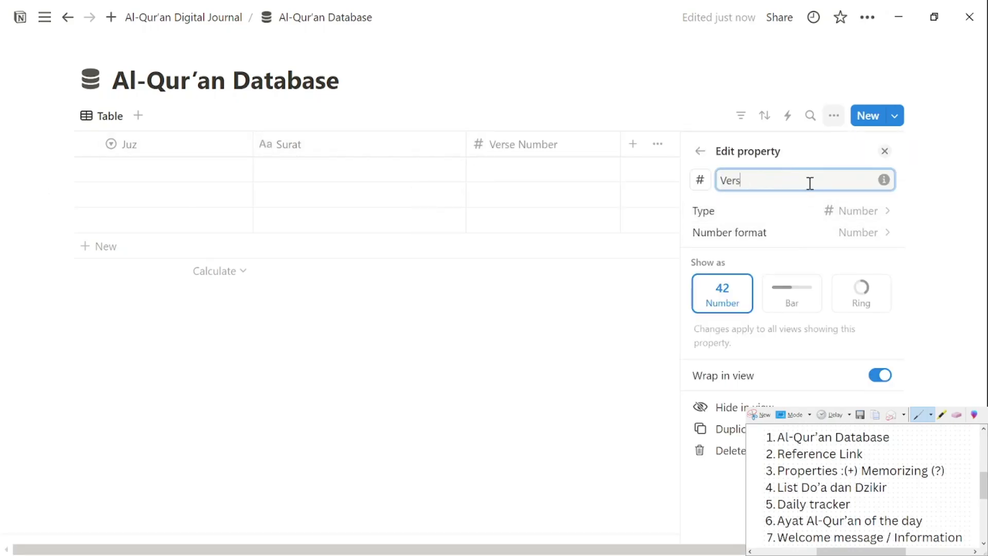
pyautogui.write('Jumlah Ayat')
pyautogui.press('Return')
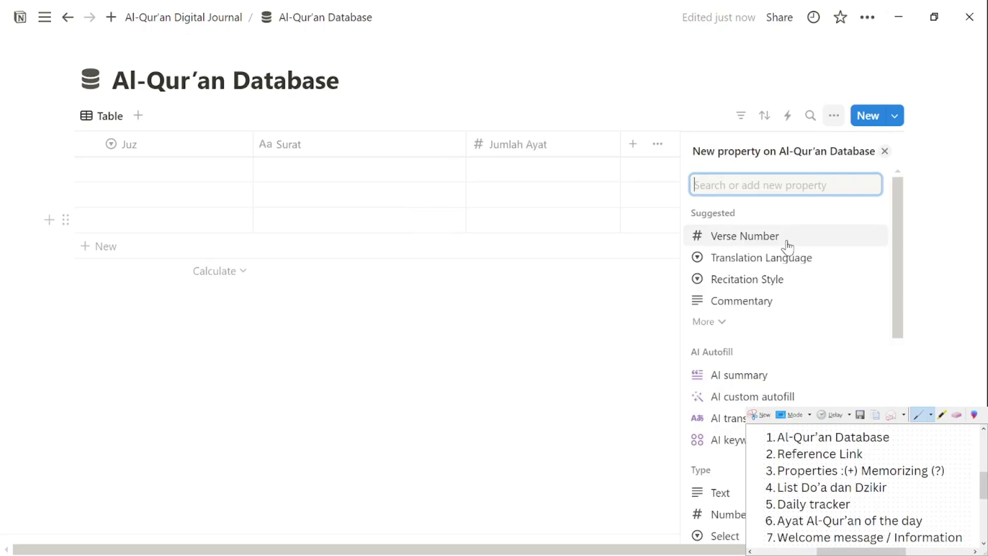
# Add a Status property with Belum Dibaca under To-do, Sedang dihafal and Sedang dibaca under In progress, and Sudah Dihafal under Complete.
pyautogui.scroll(-5, 772, 361)
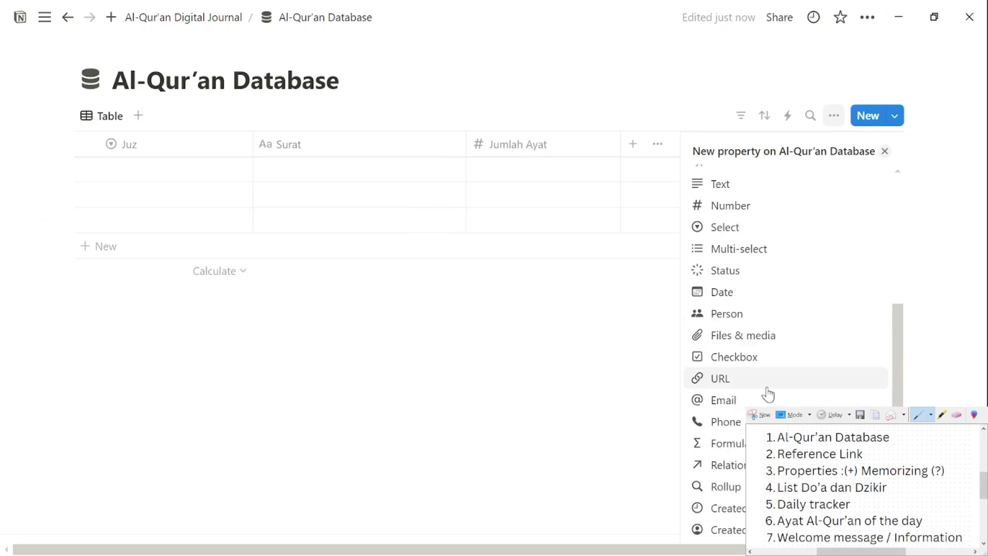
pyautogui.click(751, 271)
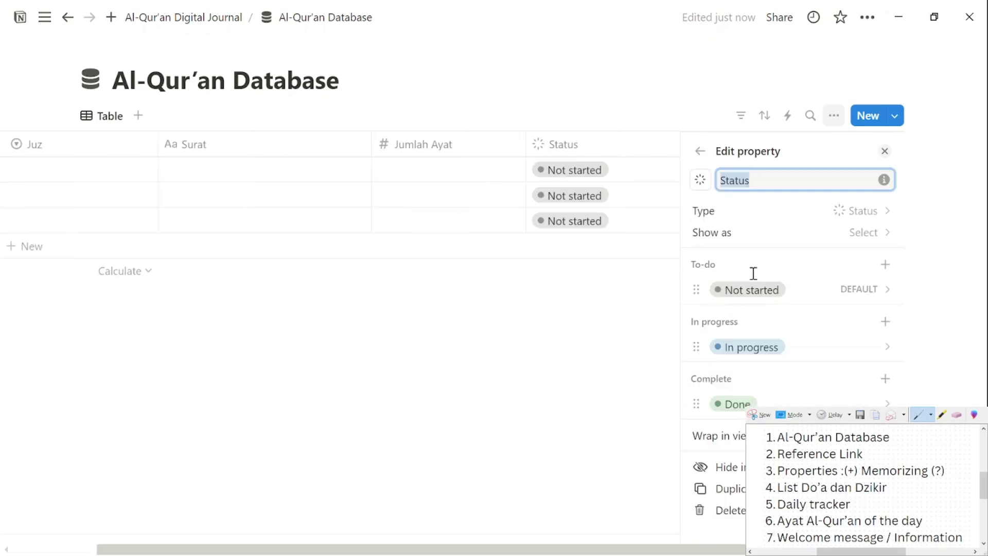
pyautogui.click(885, 288)
pyautogui.press('BackSpace')
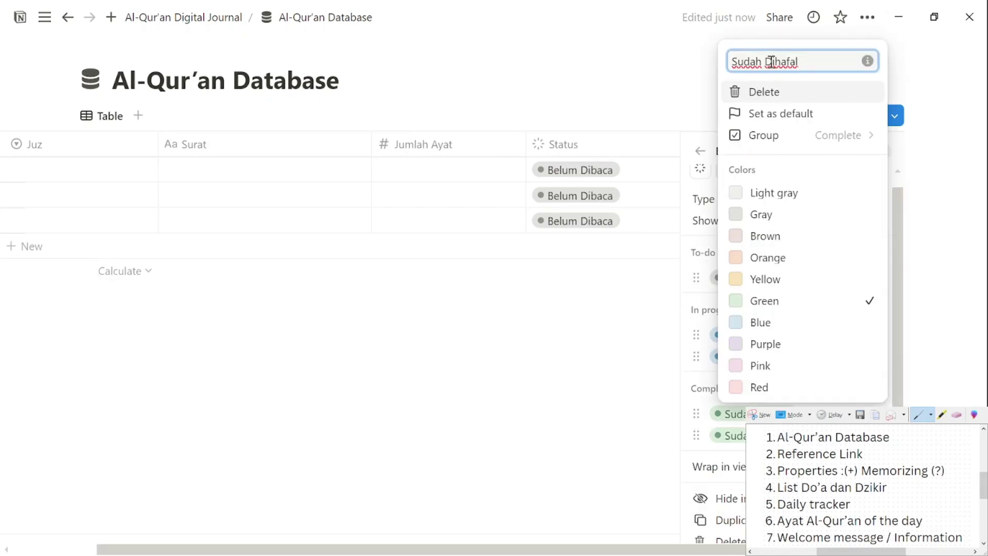
pyautogui.press('Escape')
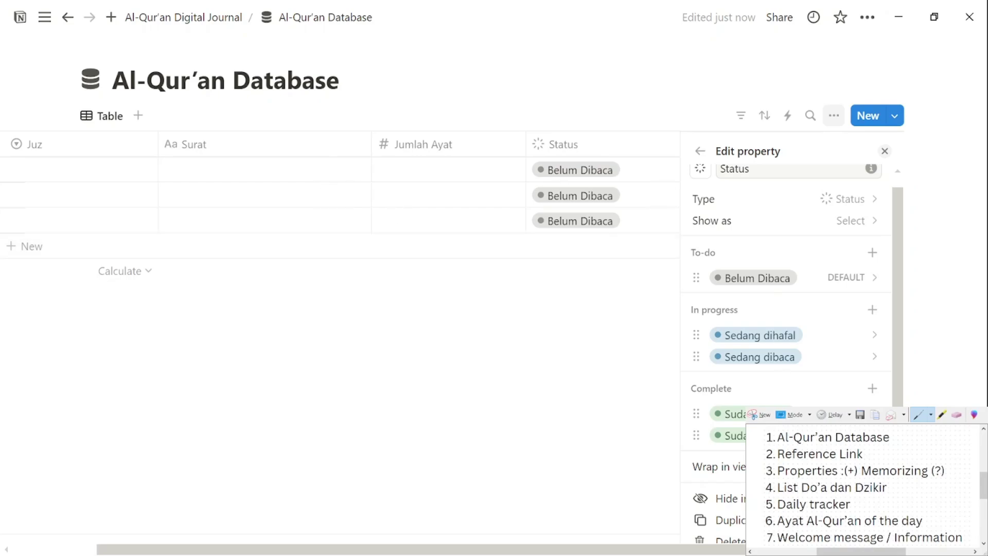
pyautogui.click(926, 337)
# Create the "Juz 1" option from the first row's Juz cell and leave that cell empty.
pyautogui.click(141, 175)
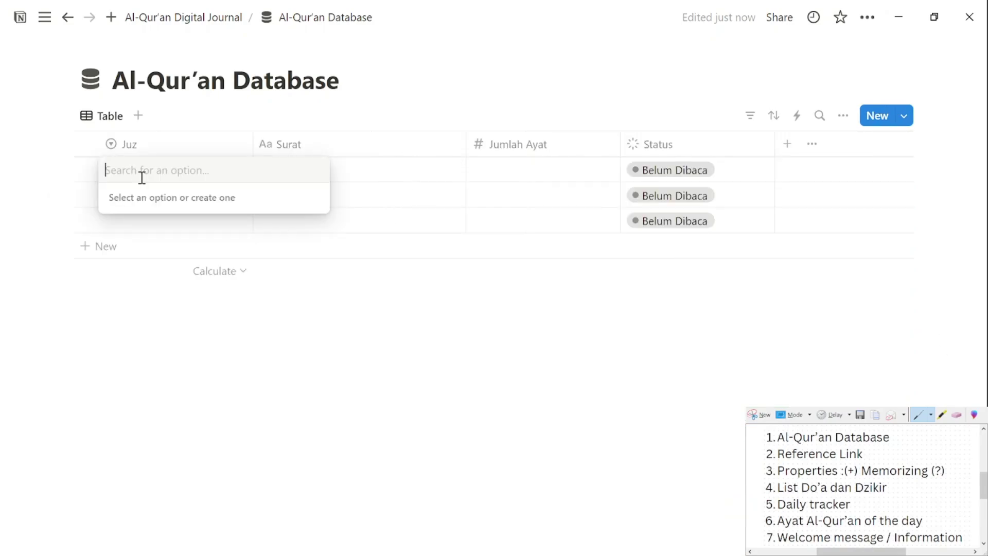
pyautogui.write('Juz ')
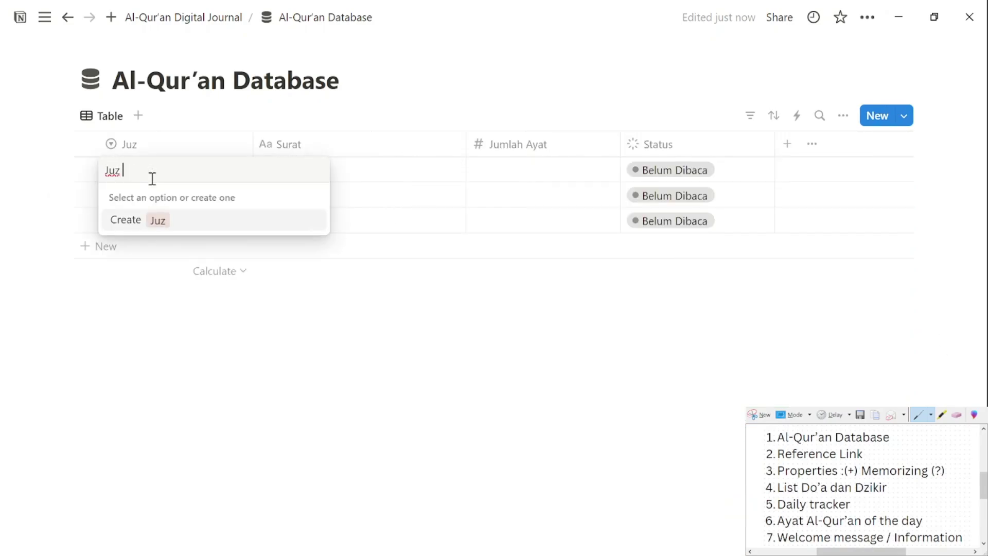
pyautogui.write('1')
pyautogui.press('Return')
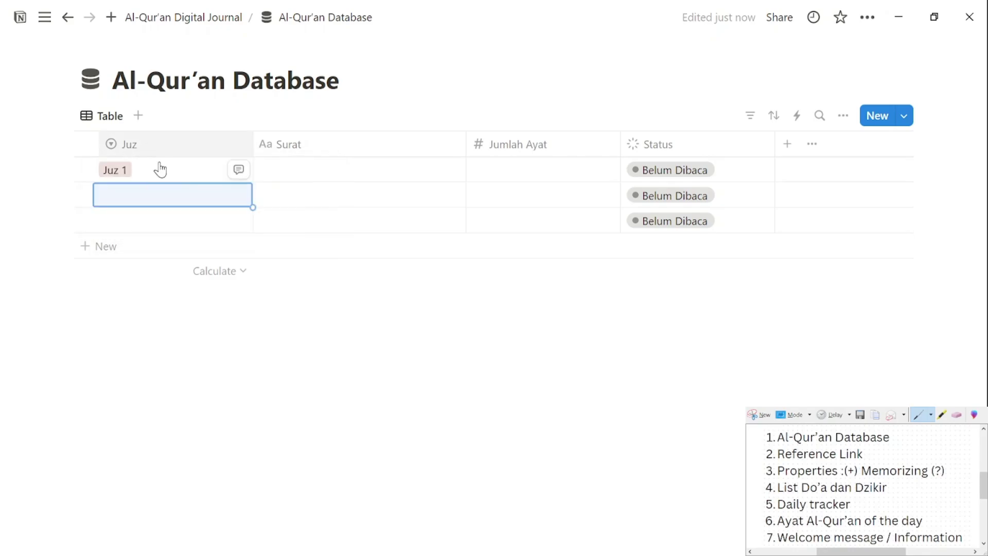
pyautogui.click(166, 168)
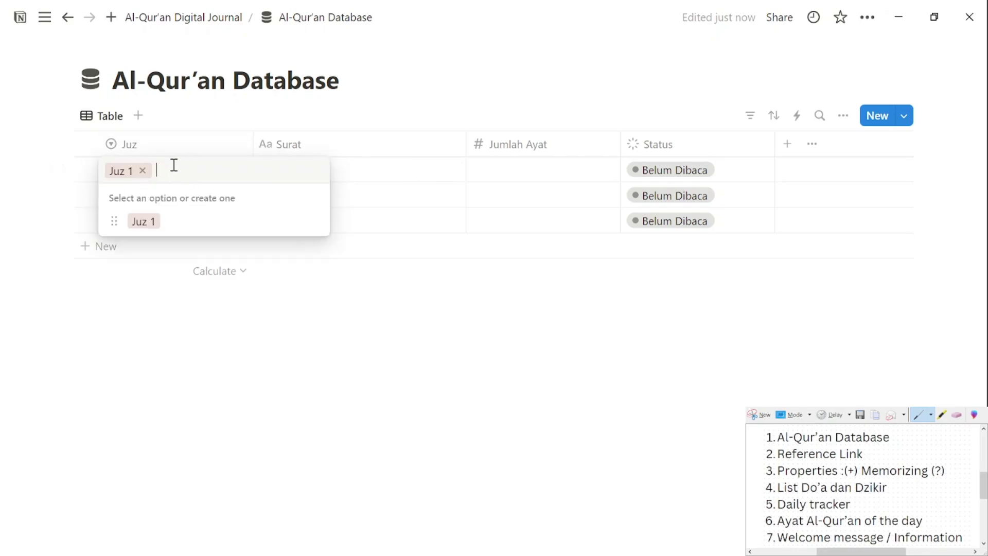
pyautogui.write('Ju')
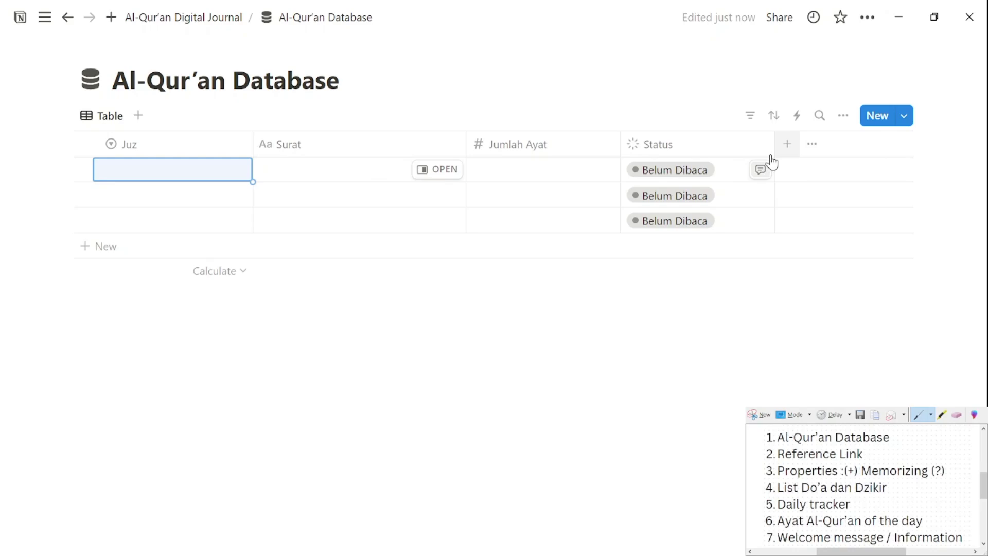
# Widen the Status and Surat columns and narrow the Jumlah Ayat column.
pyautogui.moveTo(775, 147)
pyautogui.mouseDown()
pyautogui.moveTo(836, 147)
pyautogui.moveTo(782, 147)
pyautogui.mouseUp()
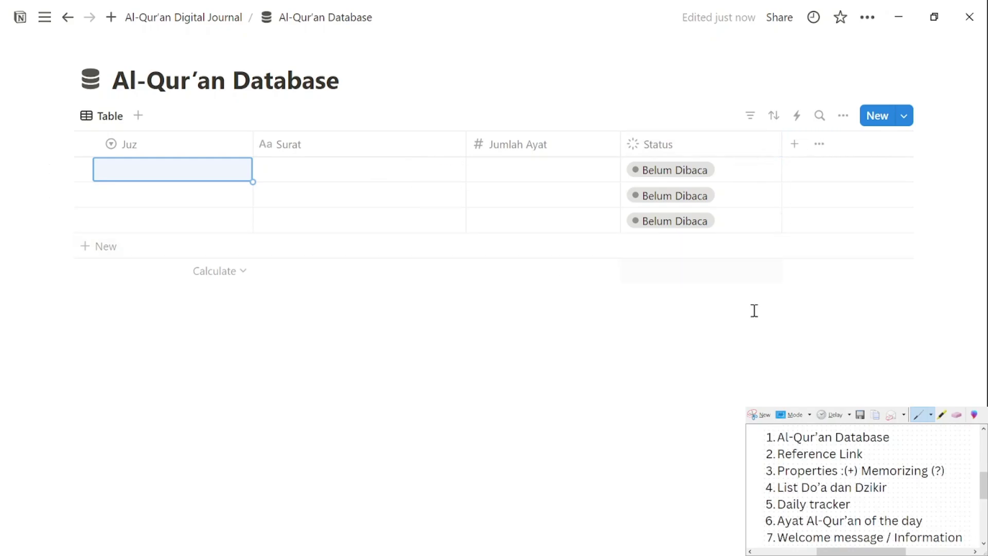
pyautogui.moveTo(467, 146); pyautogui.dragTo(623, 229)
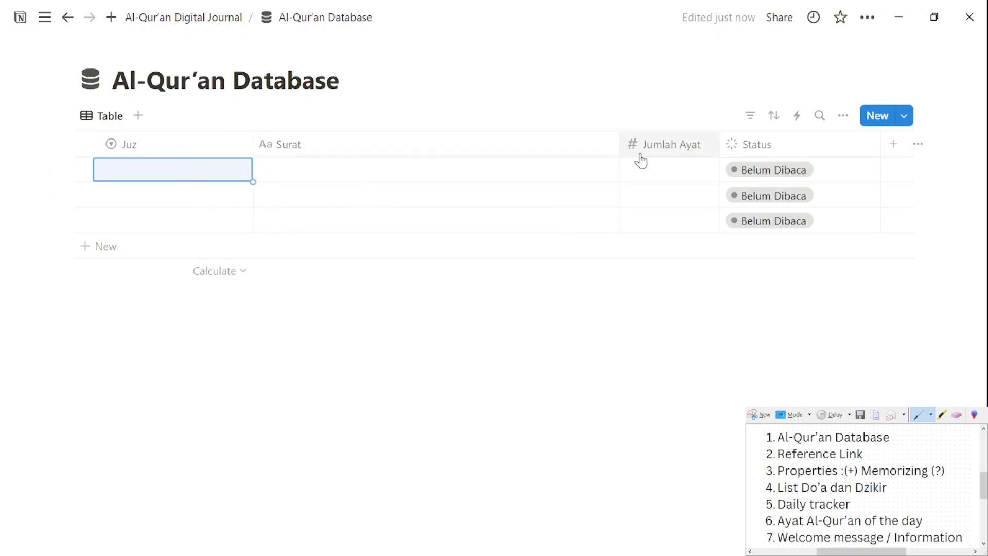
pyautogui.click(374, 337)
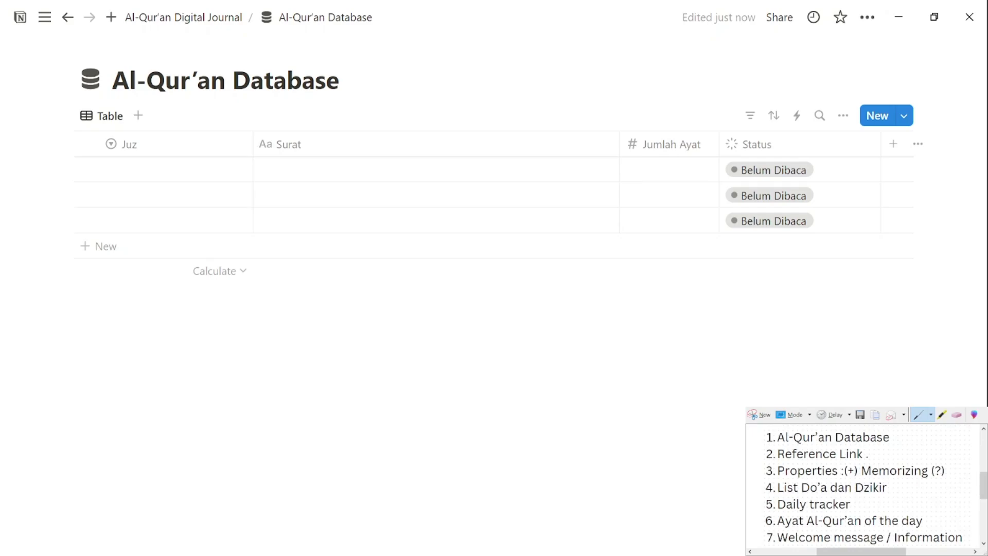
# Return to the Al-Qur'an Digital Journal page and insert a two-column layout below the database link, with a Qur'an photo in the first column.
pyautogui.click(175, 17)
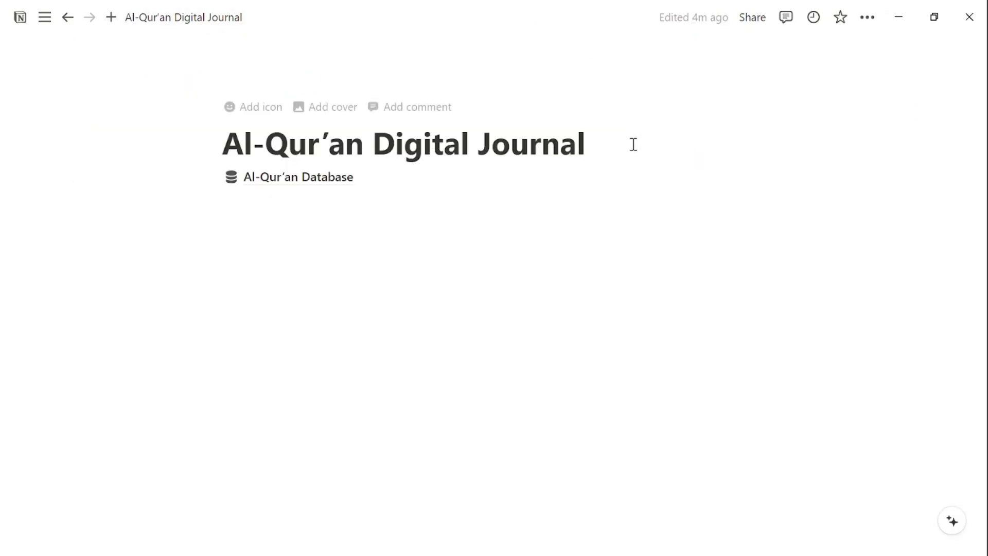
pyautogui.click(340, 227)
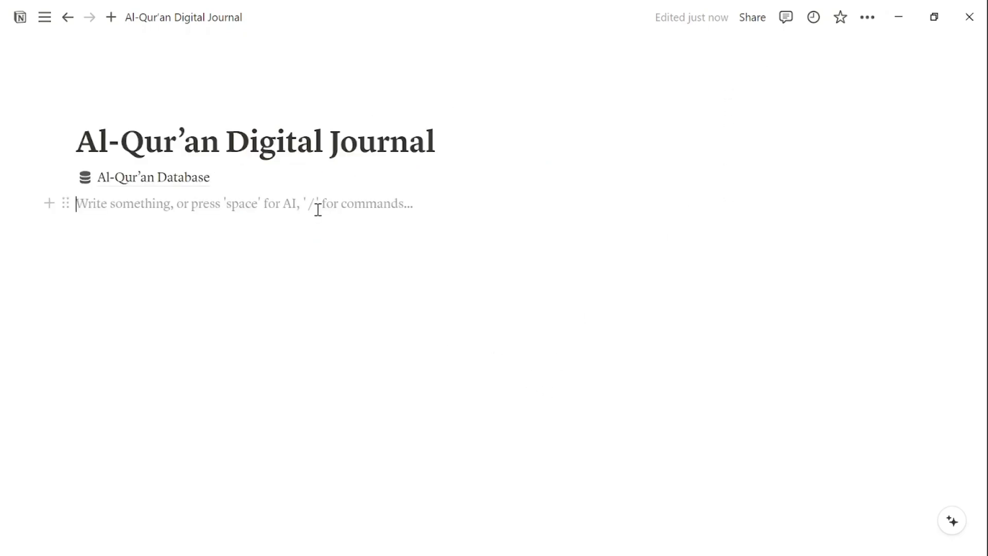
pyautogui.write('/2')
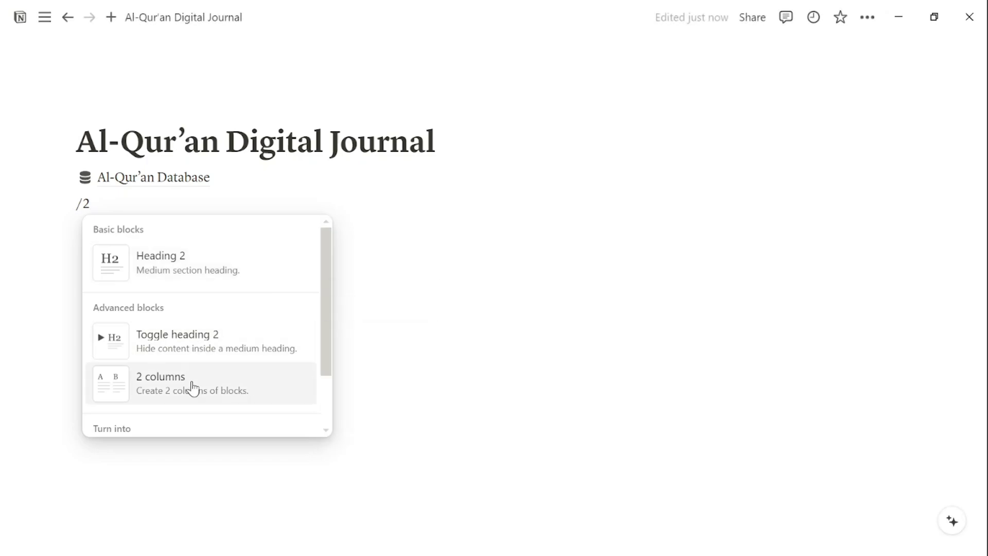
pyautogui.press('BackSpace')
pyautogui.write('ima')
pyautogui.click(172, 267)
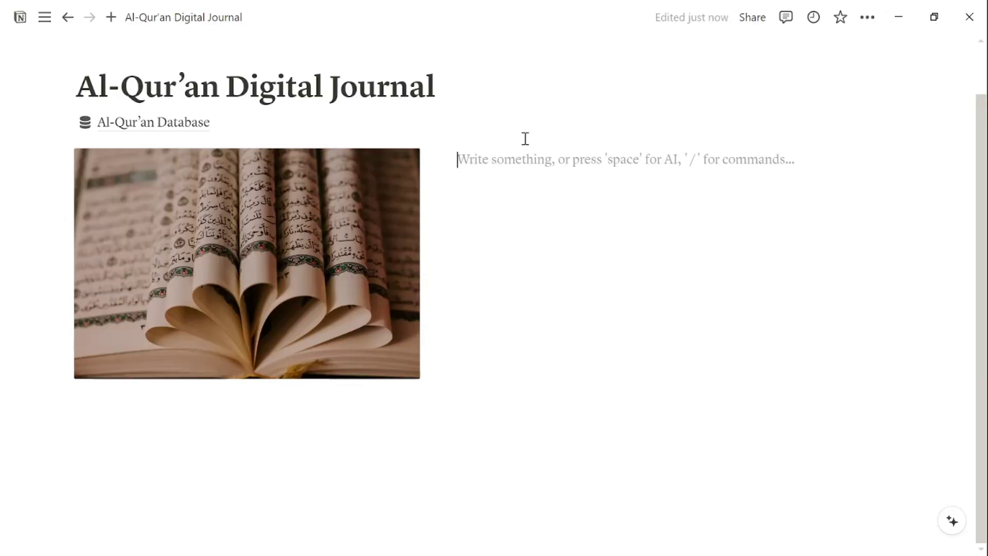
# Add a callout headed "Journal ini milik" in bold below the columns, with a nested callout containing the owner's name.
pyautogui.write('/')
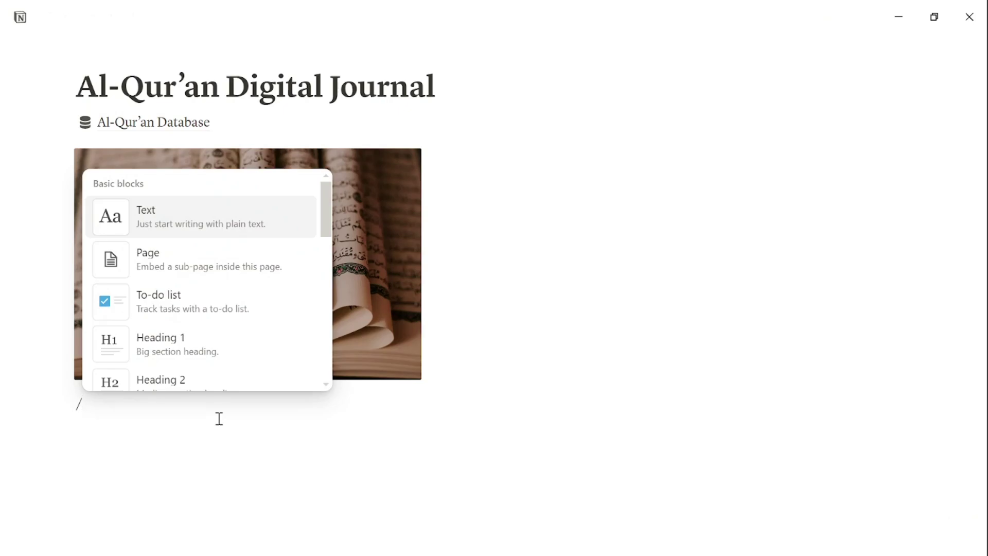
pyautogui.write('call')
pyautogui.press('Return')
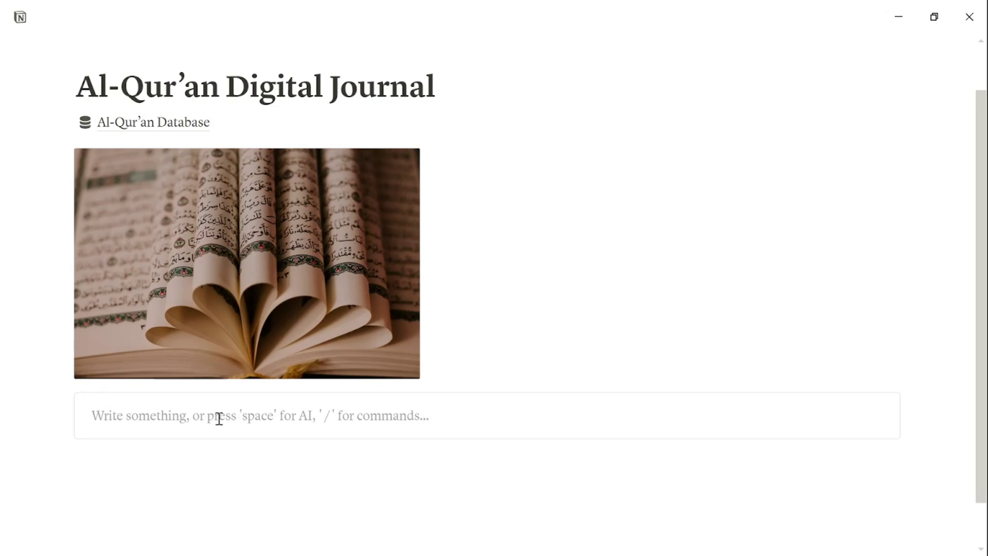
pyautogui.write('Journal ini milik')
pyautogui.press('Return')
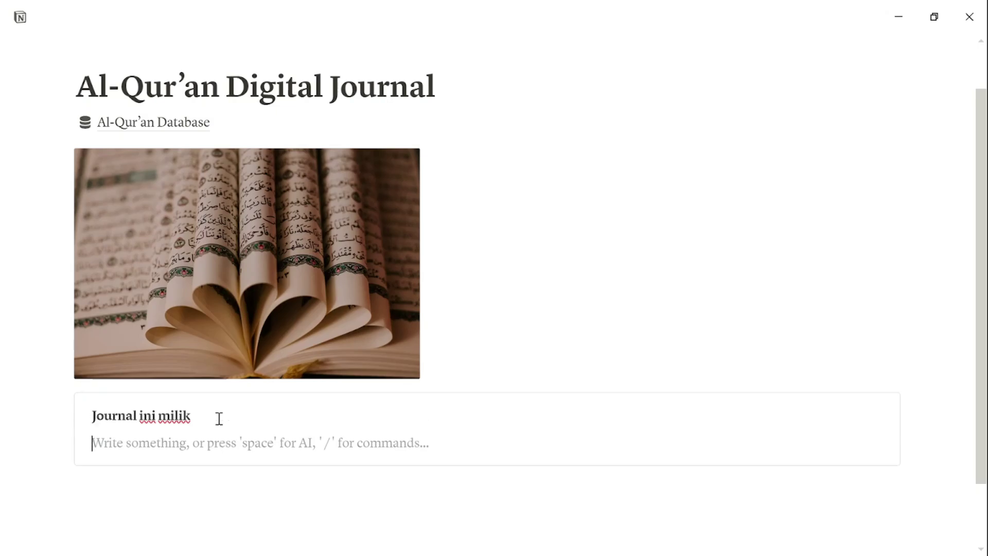
pyautogui.write('/call')
pyautogui.press('Return')
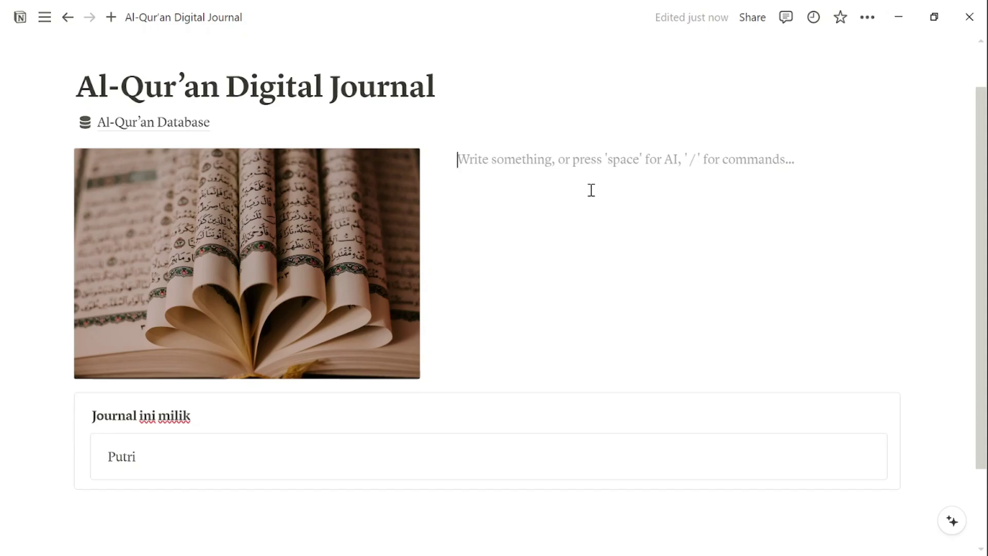
# Insert a callout in the empty column beside the photo and nest a second callout inside it.
pyautogui.write('/')
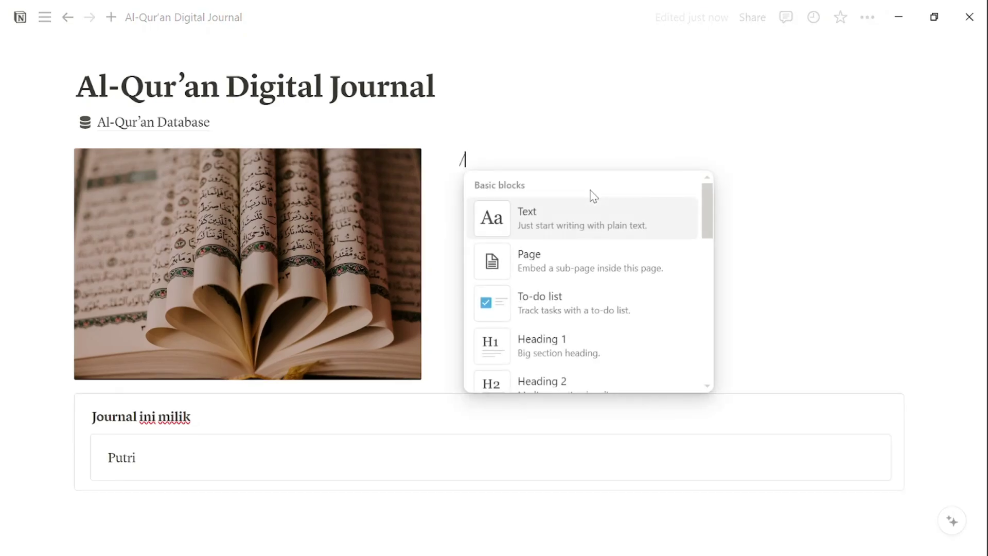
pyautogui.click(591, 190)
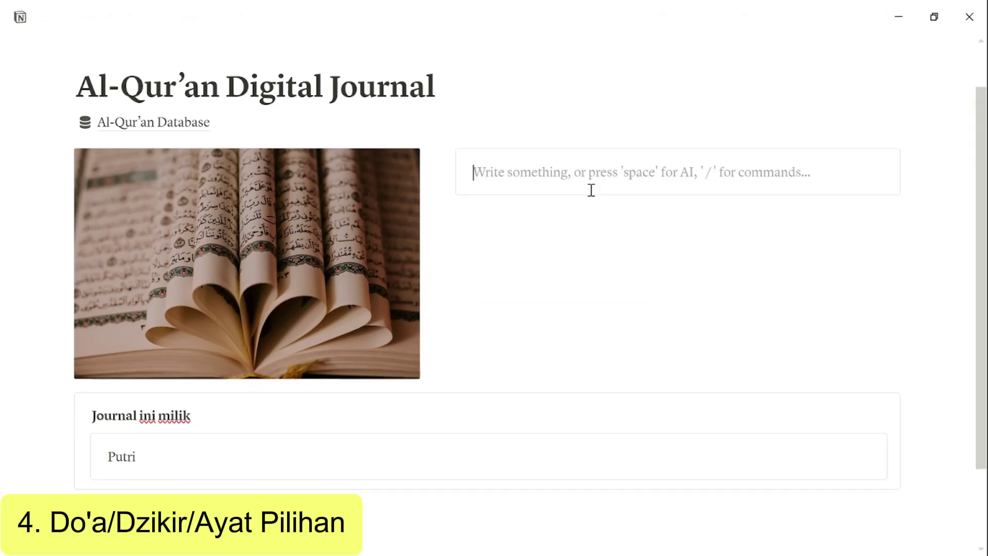
pyautogui.write('/cal')
pyautogui.press('Return')
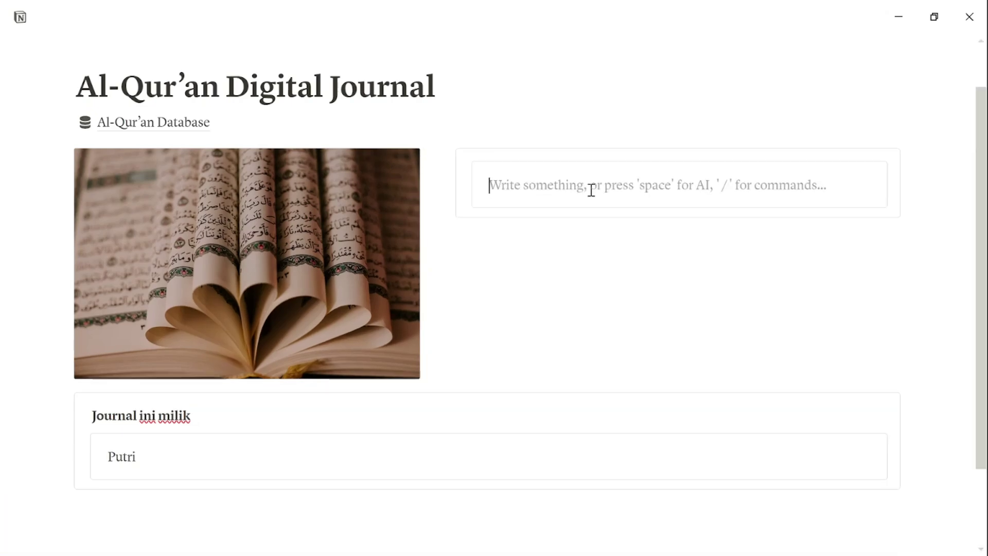
# Insert a toggle list titled "Dzikir/Do'a pilhan" in the nested callout beside the photo.
pyautogui.write('/to')
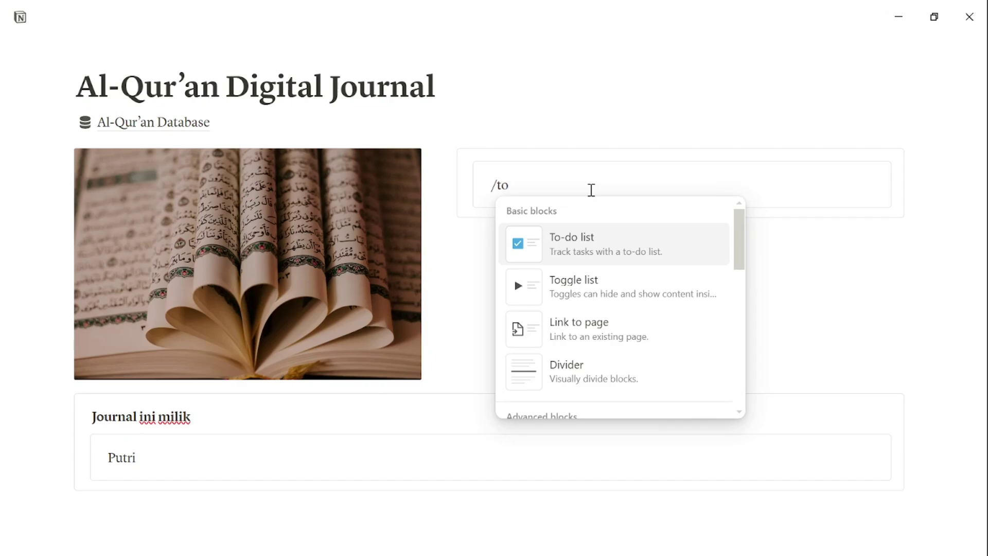
pyautogui.press('Down')
pyautogui.press('Down')
pyautogui.press('Up')
pyautogui.press('Return')
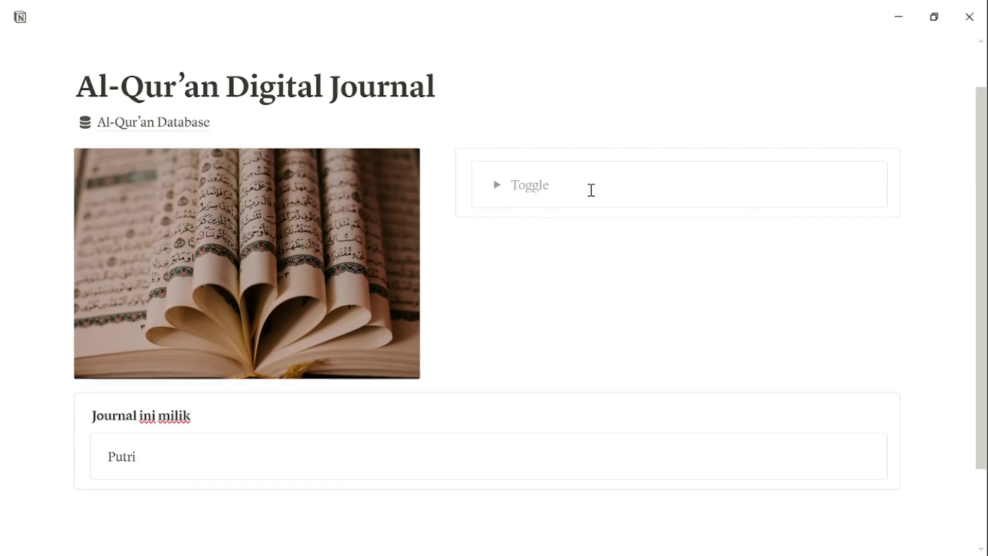
pyautogui.write('Dzik')
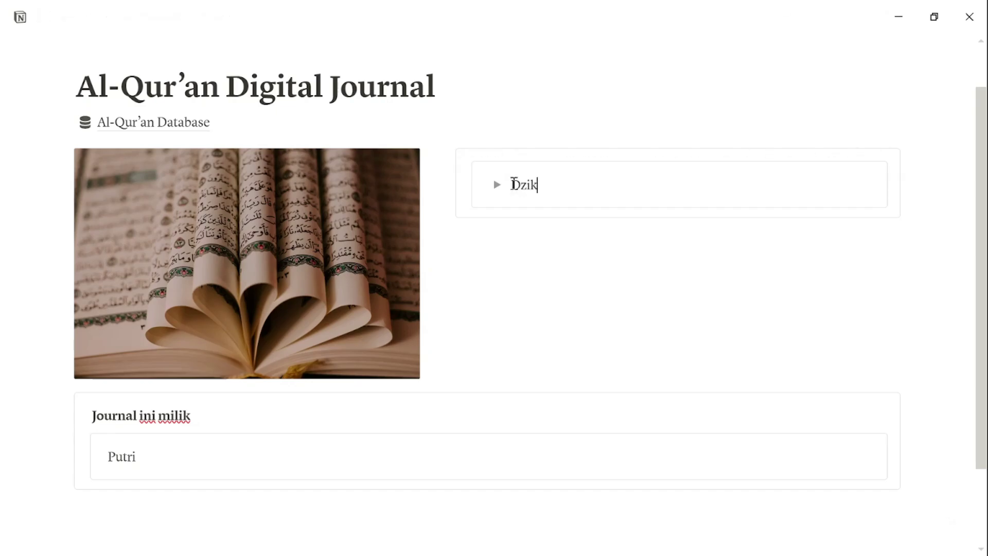
pyautogui.write('ir/D')
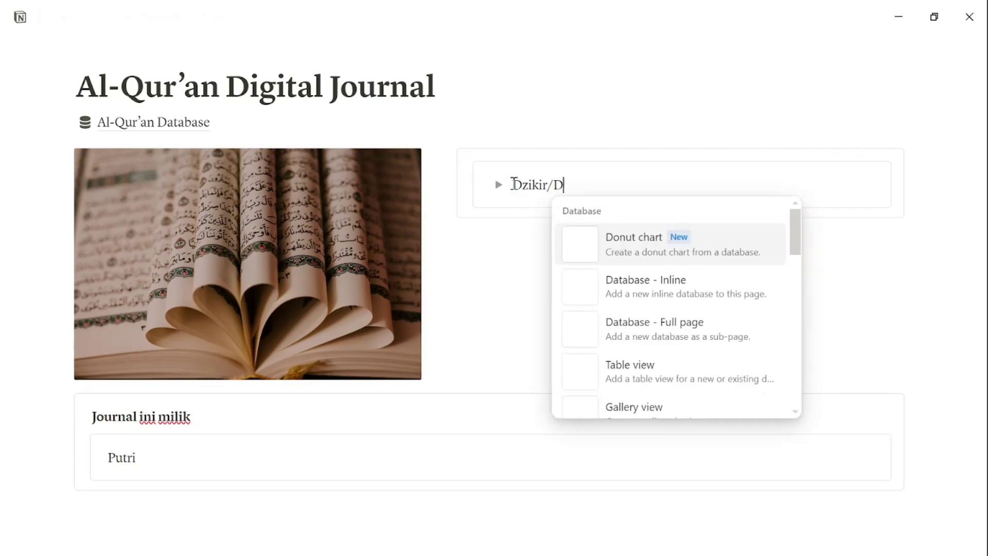
pyautogui.write("o'a")
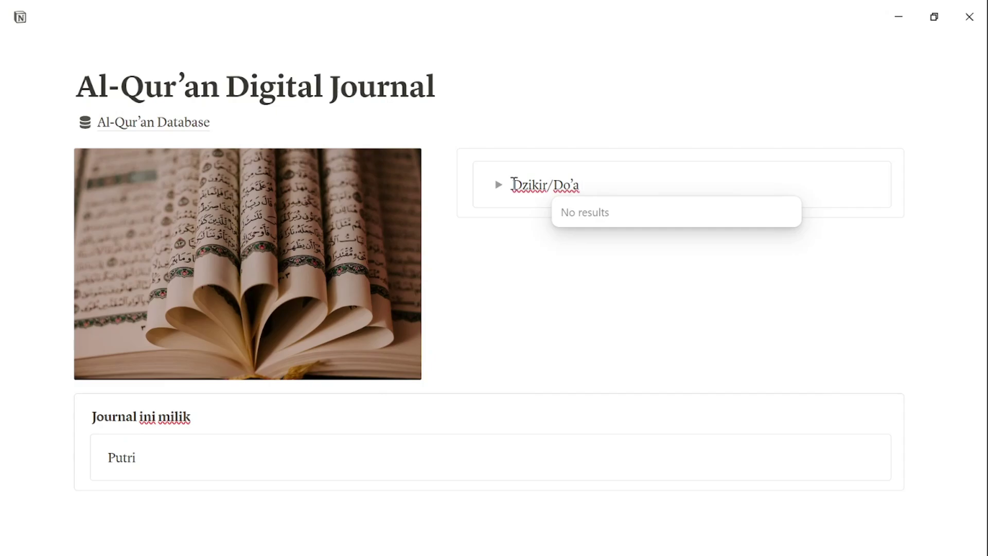
# Duplicate the "Dzikir/Do'a pilhan" toggle callout three times inside the outer callout.
pyautogui.click(478, 177)
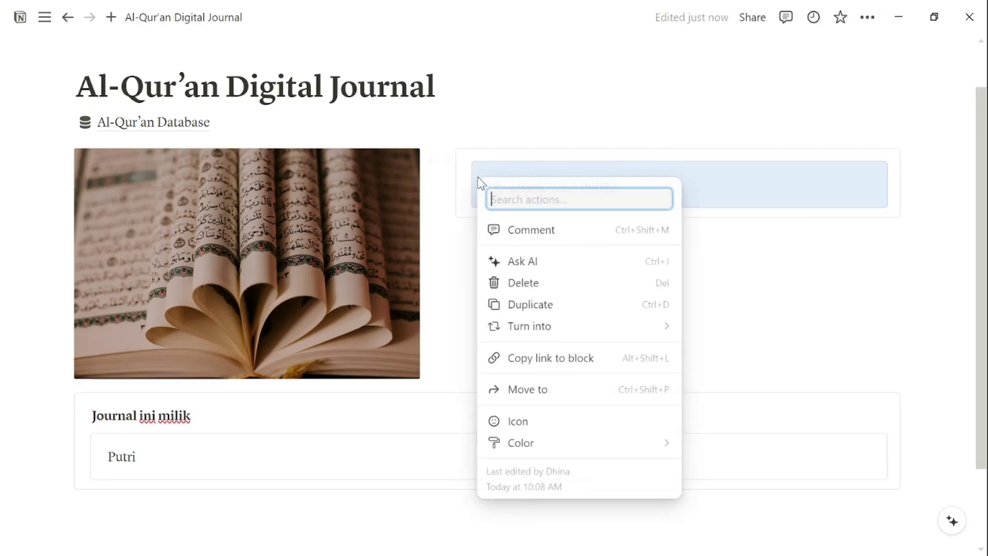
pyautogui.click(530, 305)
pyautogui.hotkey('ctrl', 'd')
pyautogui.hotkey('ctrl', 'd')
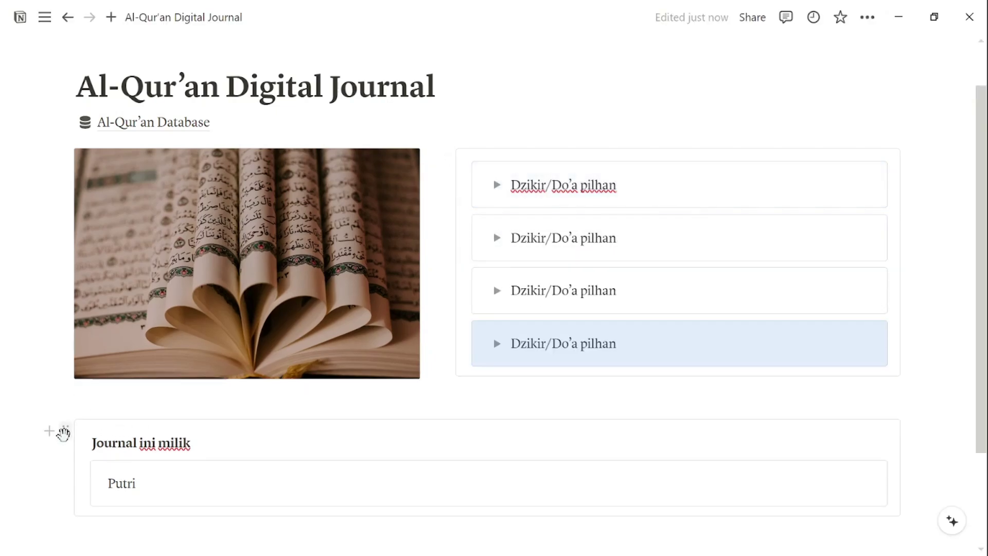
# Move the "Journal ini milik" callout into the first column, directly beneath the Qur'an photo.
pyautogui.moveTo(63, 433); pyautogui.dragTo(75, 391)
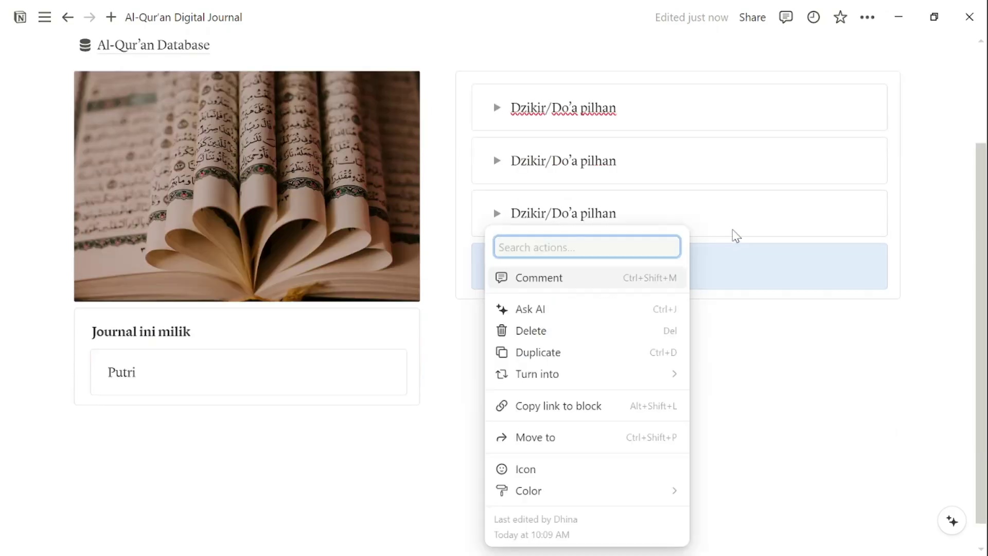
pyautogui.click(733, 230)
pyautogui.click(734, 230)
pyautogui.scroll(3, 734, 230)
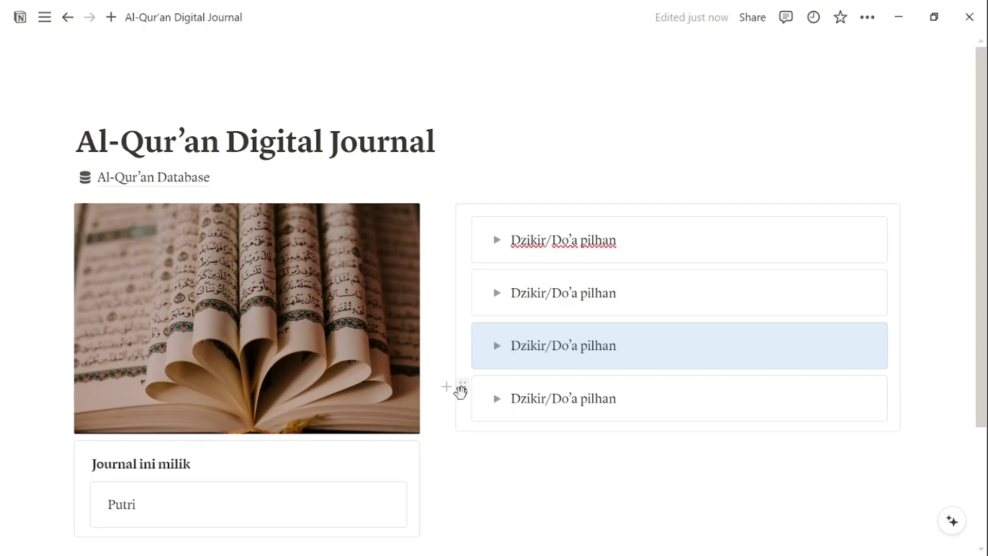
# Undo the duplicated "Dzikir/Do'a pilhan" callouts, leaving only the first toggle callout.
pyautogui.click(462, 391)
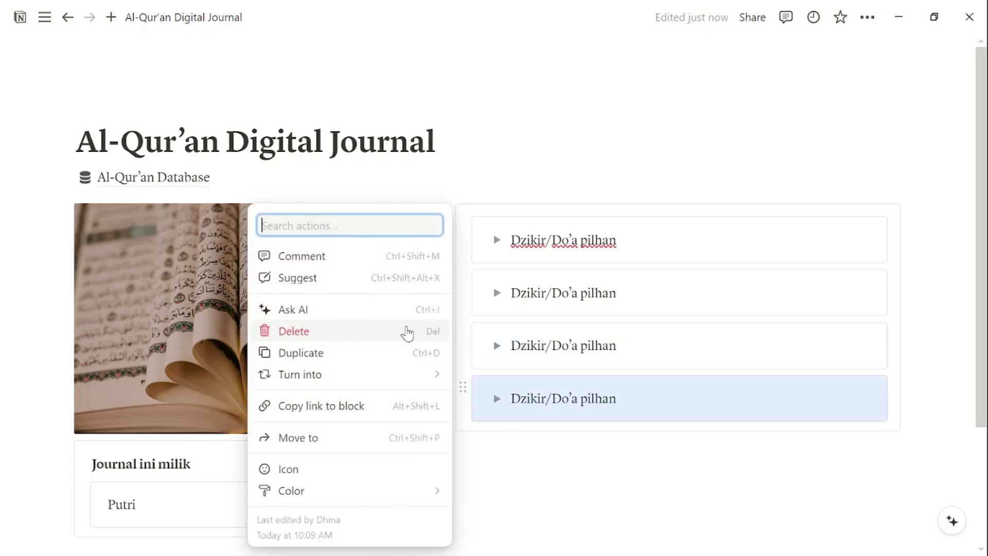
pyautogui.click(406, 331)
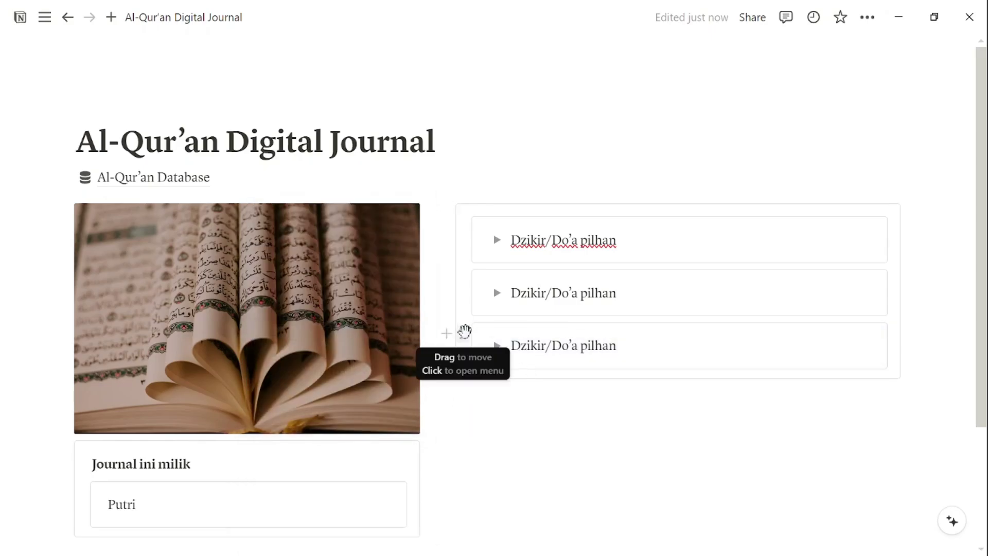
pyautogui.click(463, 334)
pyautogui.click(347, 313)
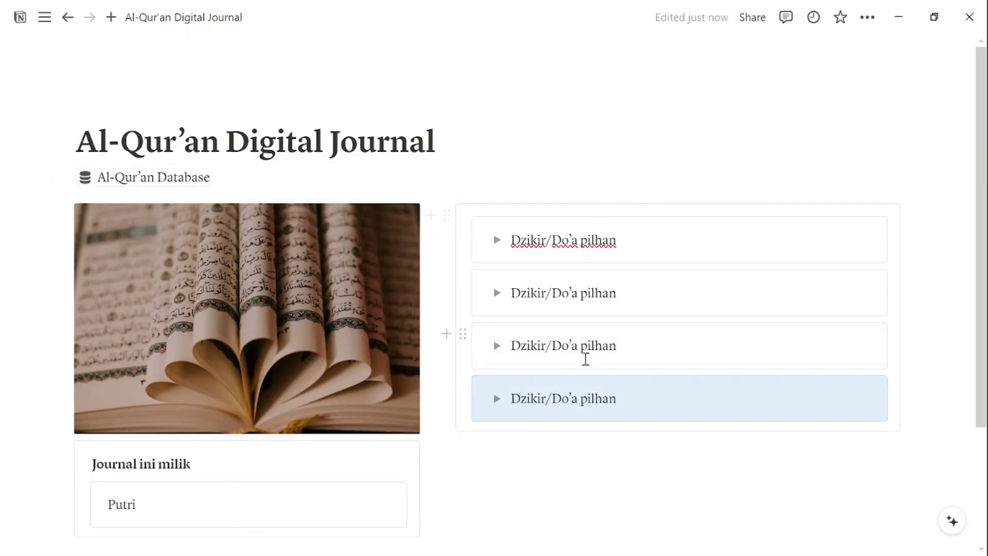
pyautogui.hotkey('ctrl', 'z')
pyautogui.click(463, 334)
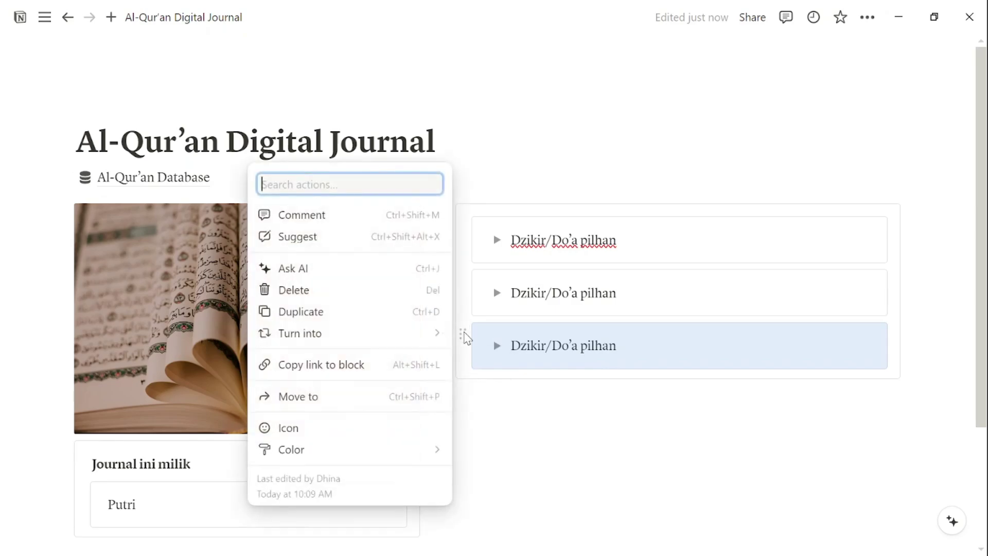
pyautogui.hotkey('ctrl', 'z')
pyautogui.hotkey('ctrl', 'z')
pyautogui.hotkey('ctrl', 'z')
# Retitle the toggle "Dzikir/Do'a/Ayat pilhan", add an empty line inside it, and duplicate its callout until there are six.
pyautogui.click(497, 240)
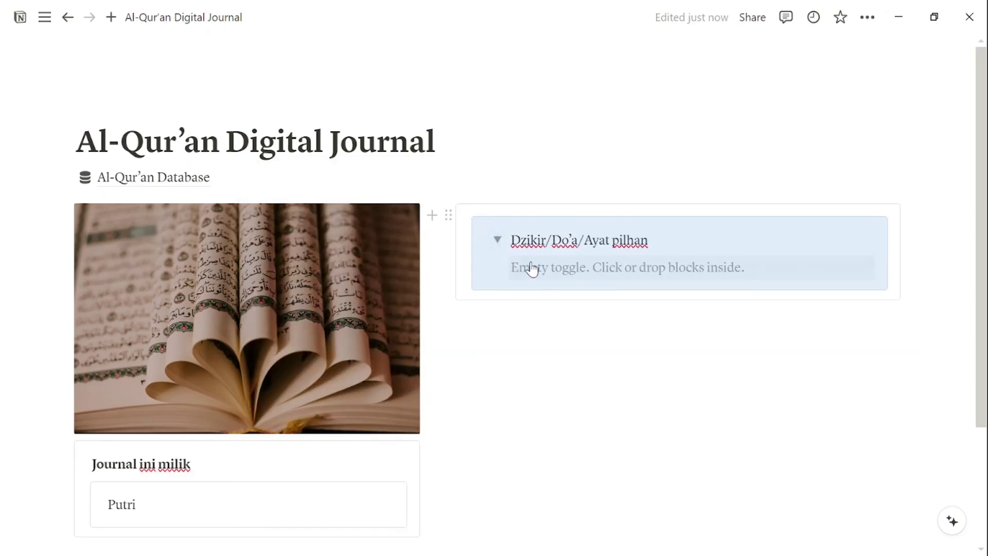
pyautogui.click(532, 265)
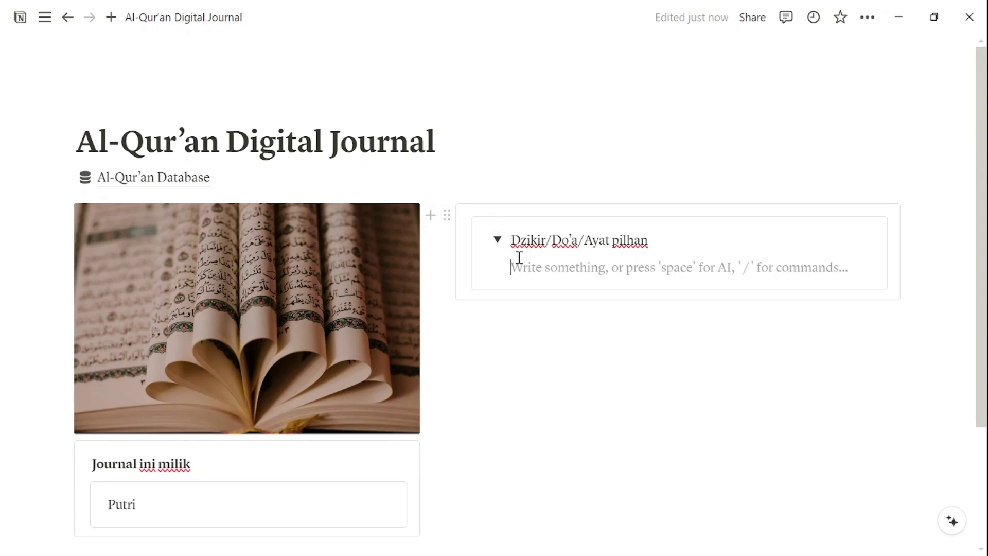
pyautogui.click(497, 240)
pyautogui.press('Escape')
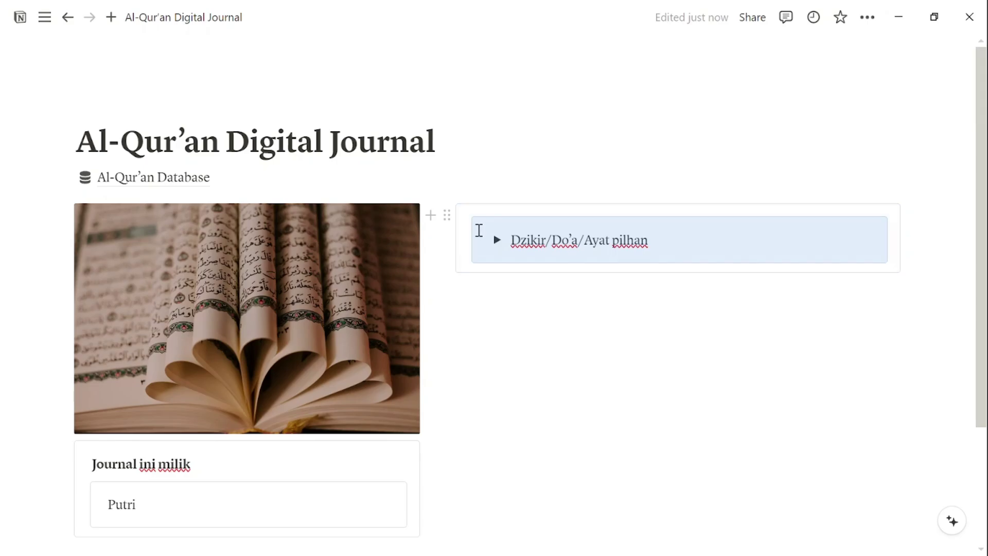
pyautogui.rightClick(479, 230)
pyautogui.click(541, 353)
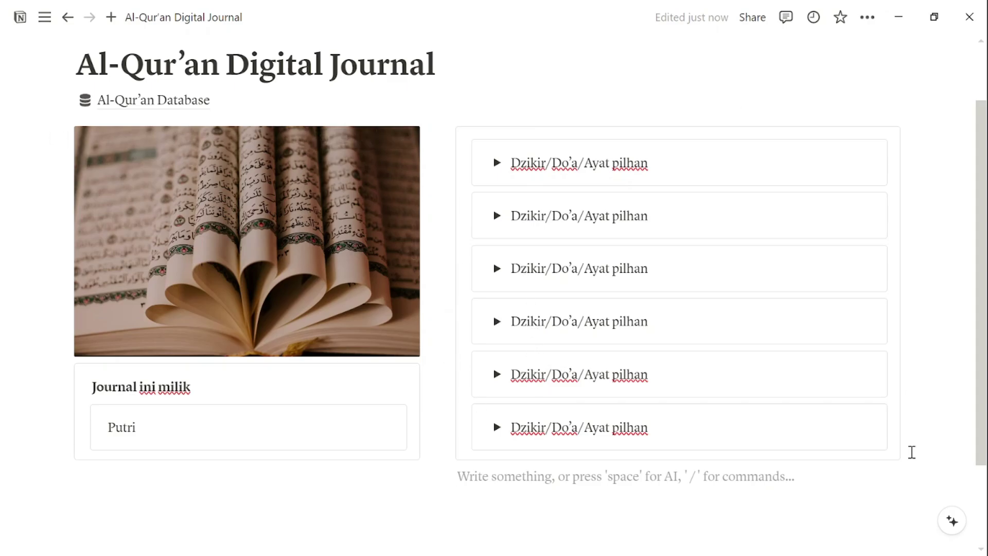
# Insert a full-width divider below the photo and toggle columns.
pyautogui.scroll(-2, 437, 453)
pyautogui.click(240, 383)
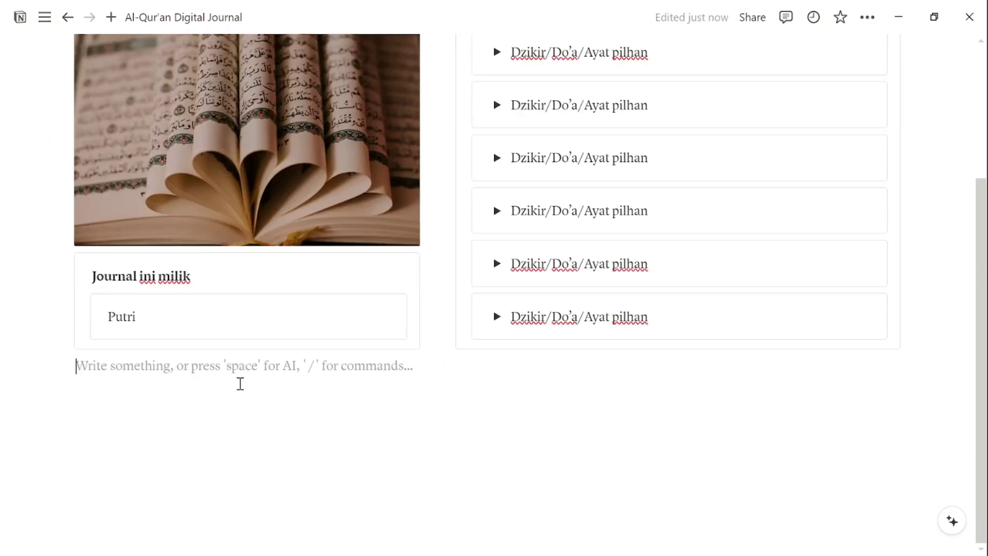
pyautogui.write('/di')
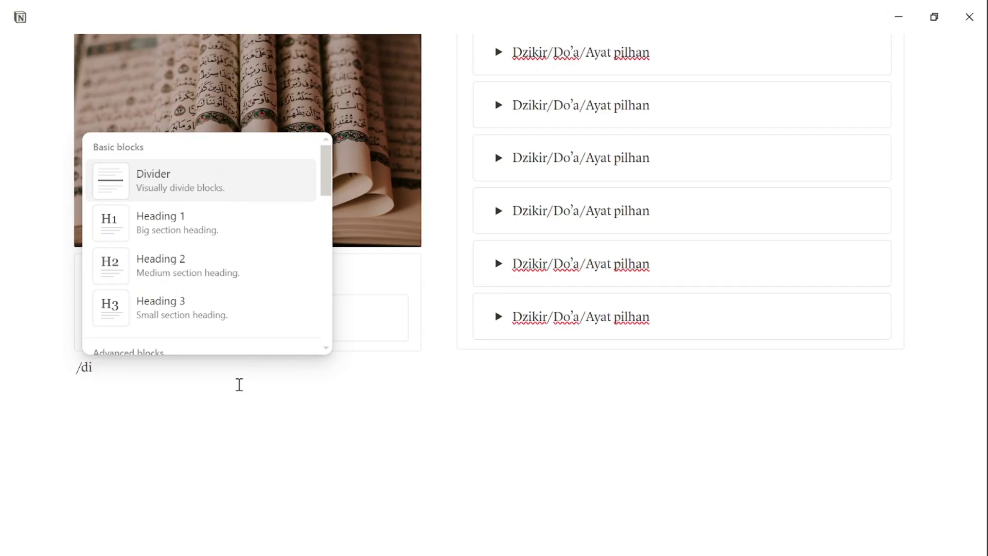
pyautogui.press('Return')
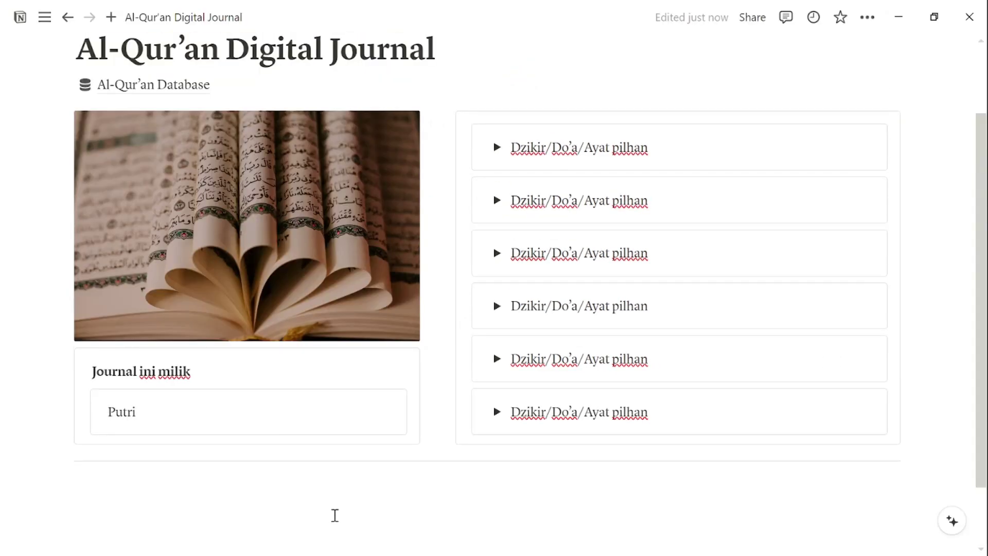
pyautogui.scroll(-2, 399, 410)
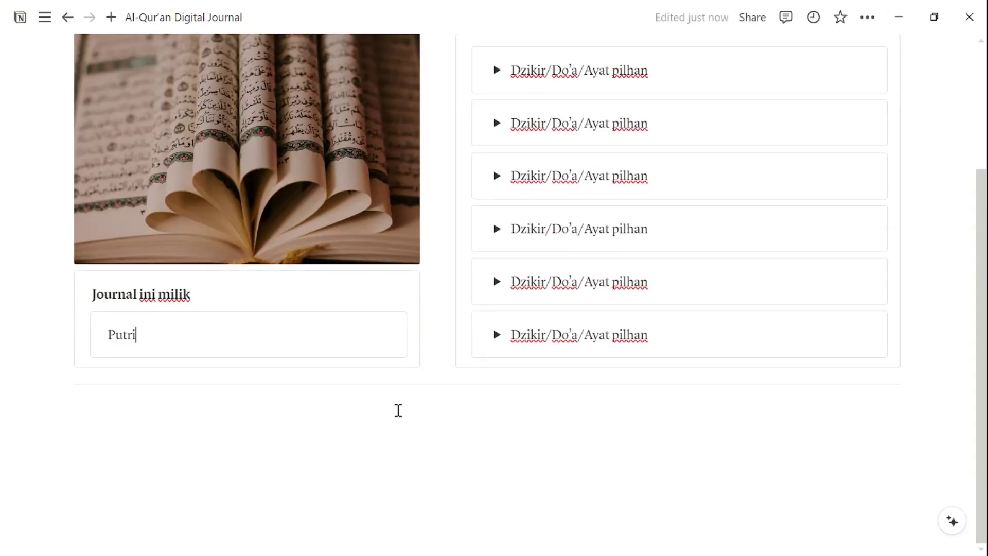
# Set up a column layout below the divider with a duplicate of the Qur'an photo in its first column.
pyautogui.click(290, 432)
pyautogui.scroll(-1, 262, 446)
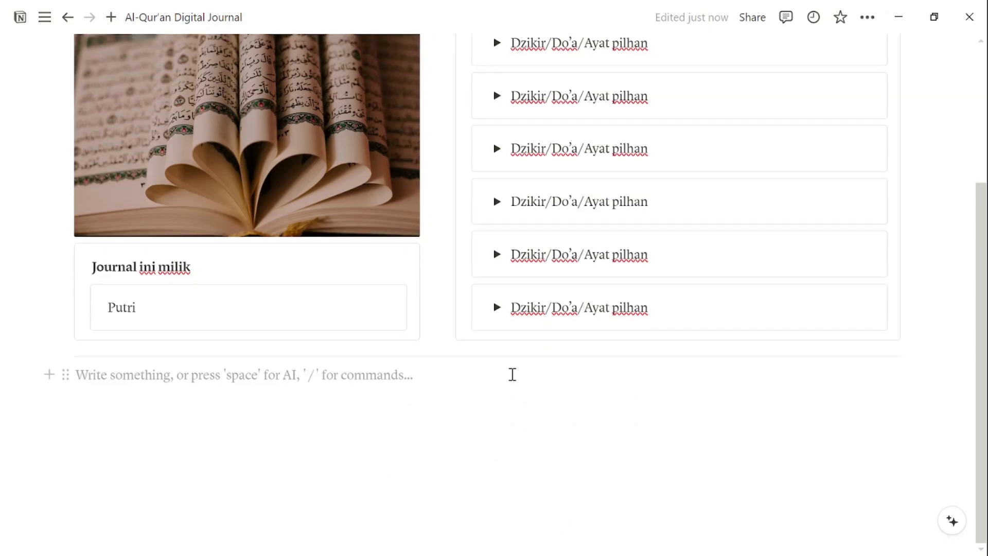
pyautogui.write('/')
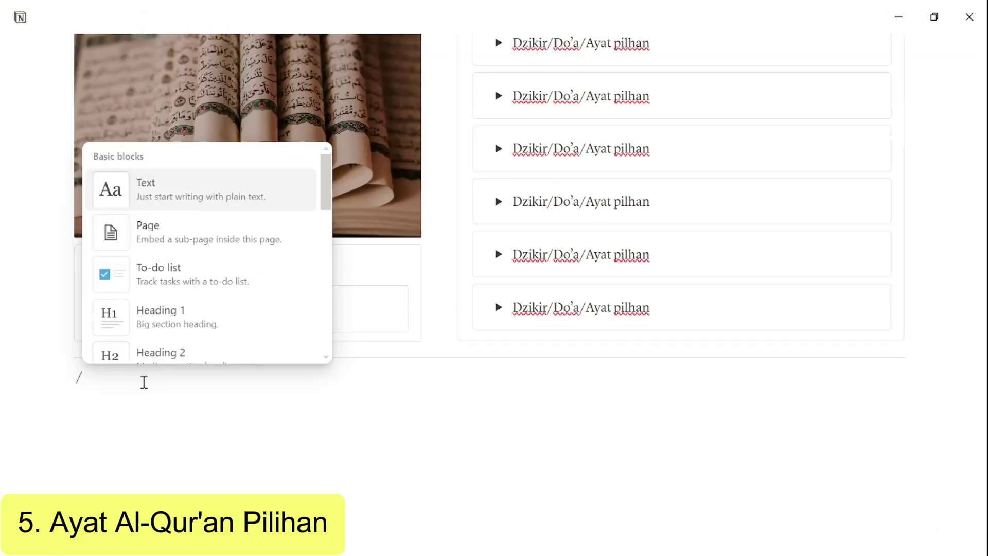
pyautogui.write('3')
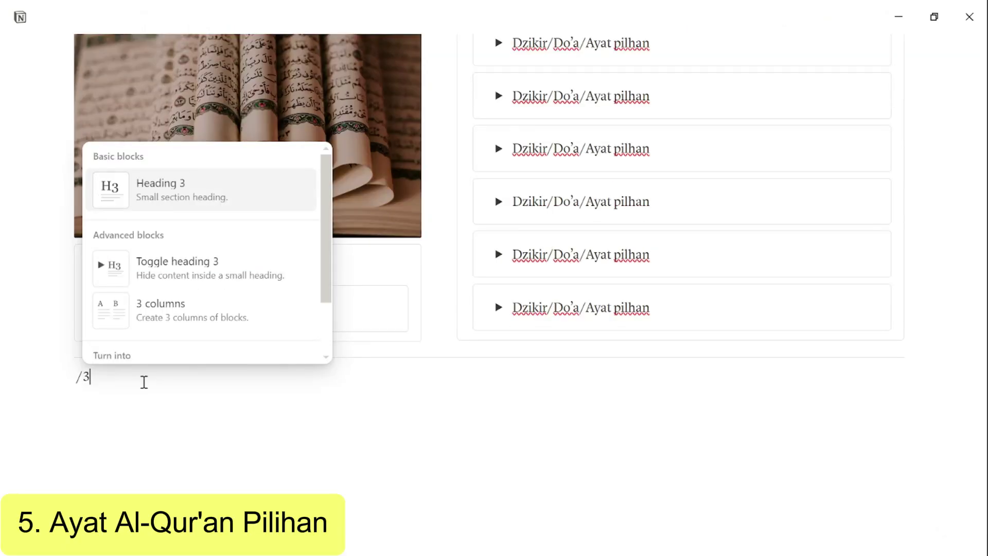
pyautogui.press('BackSpace')
pyautogui.press('BackSpace')
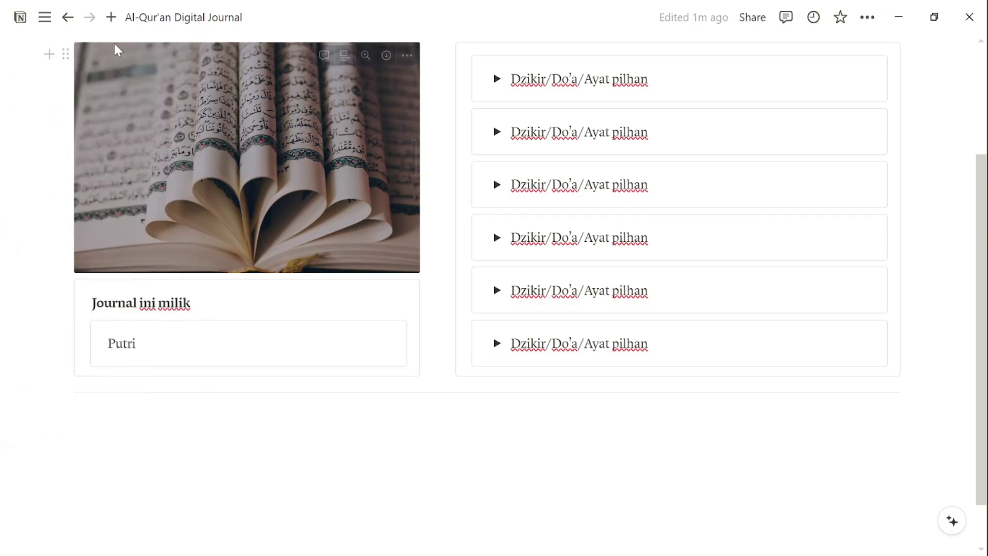
pyautogui.click(65, 52)
pyautogui.click(133, 206)
pyautogui.moveTo(132, 199); pyautogui.dragTo(109, 417)
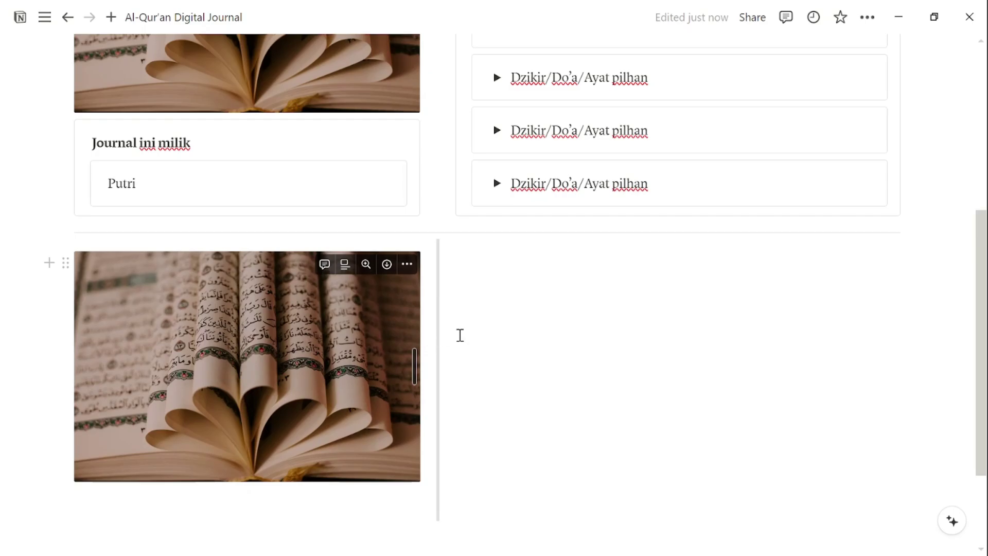
# Add a Heading 2 "Table of contents" in the column beside the lower photo, with a table of contents block beneath it.
pyautogui.click(460, 335)
pyautogui.scroll(2, 474, 350)
pyautogui.write('/')
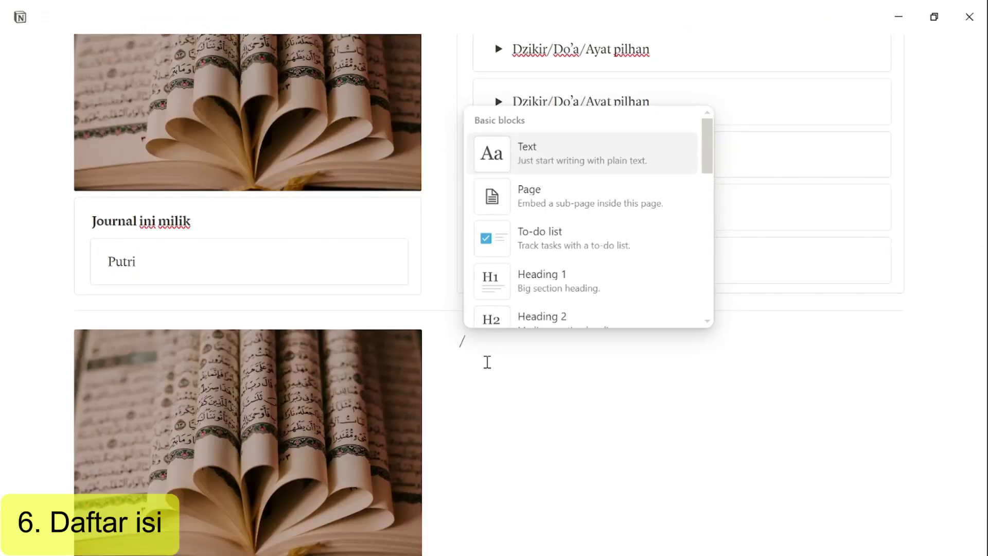
pyautogui.write('he')
pyautogui.press('Down')
pyautogui.press('Return')
pyautogui.write('Tabl')
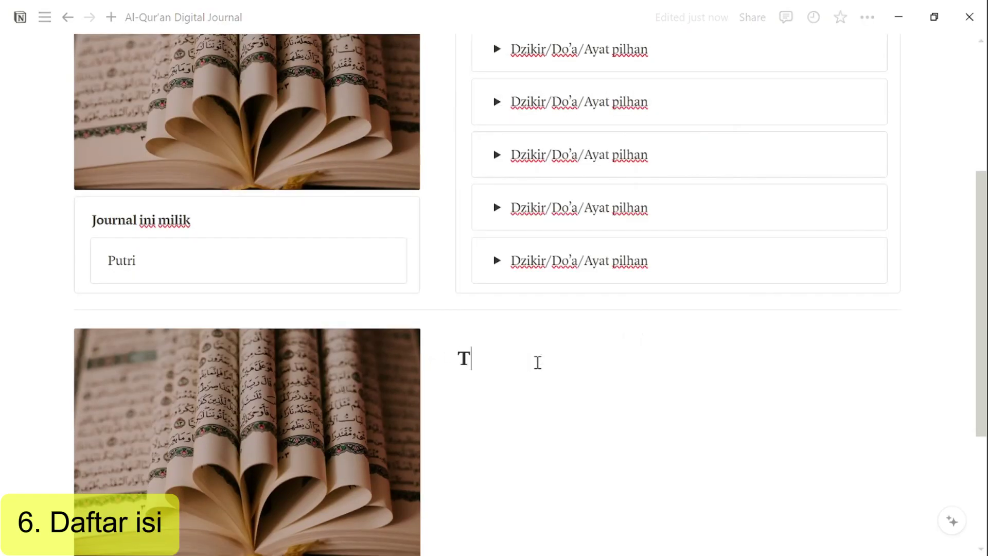
pyautogui.write('e of contents')
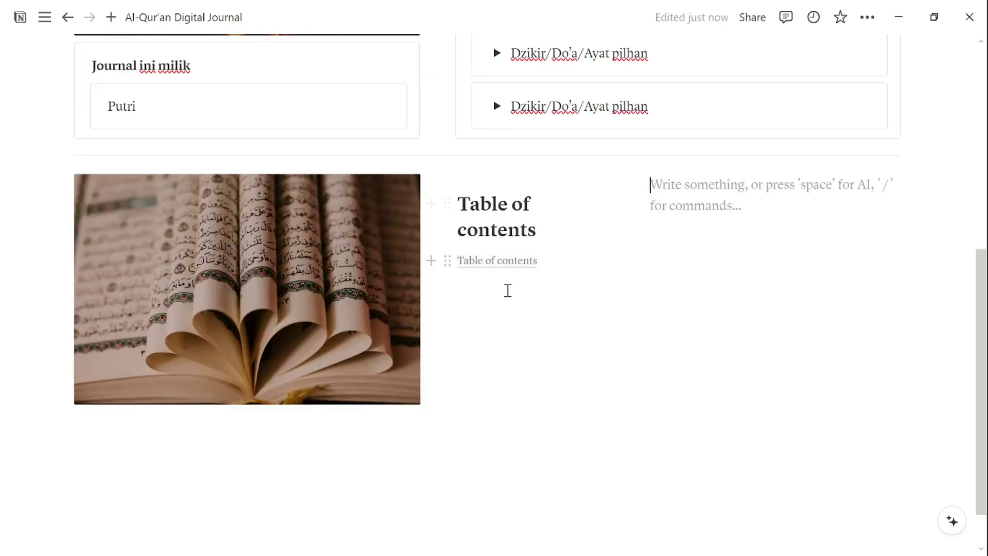
# Add a Heading 2 "Daily Task" in the empty third column beside the table of contents.
pyautogui.scroll(8, 599, 278)
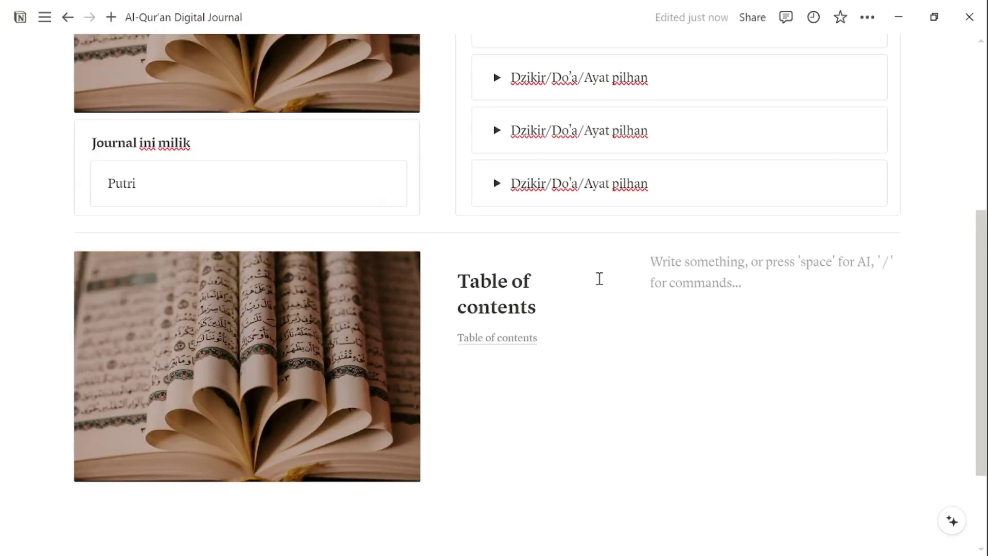
pyautogui.scroll(-6, 757, 297)
pyautogui.write('## ')
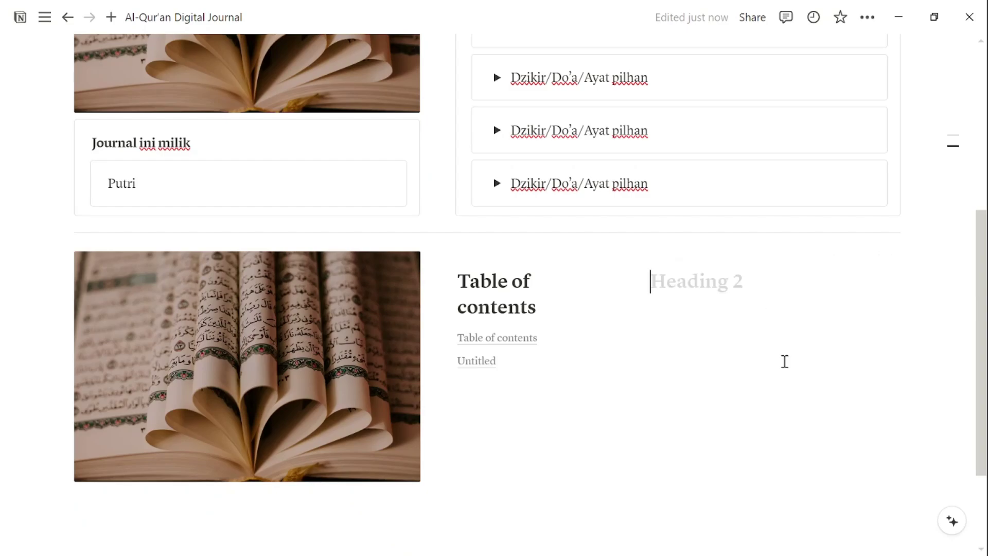
pyautogui.write('Dail')
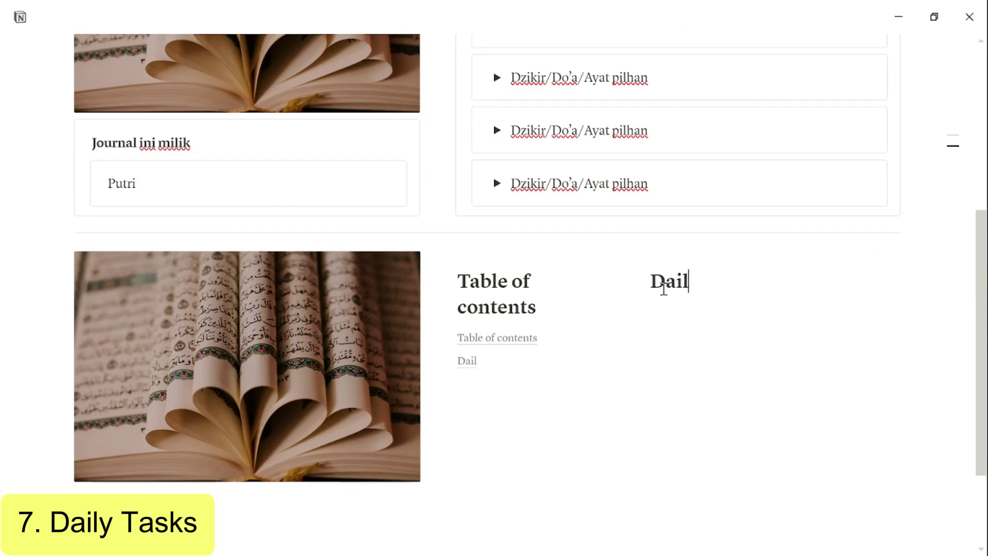
pyautogui.write('y Task')
pyautogui.press('Return')
# Insert an inline database titled "Daily Task" under the Daily Task heading and hide its database title.
pyautogui.write('/dat')
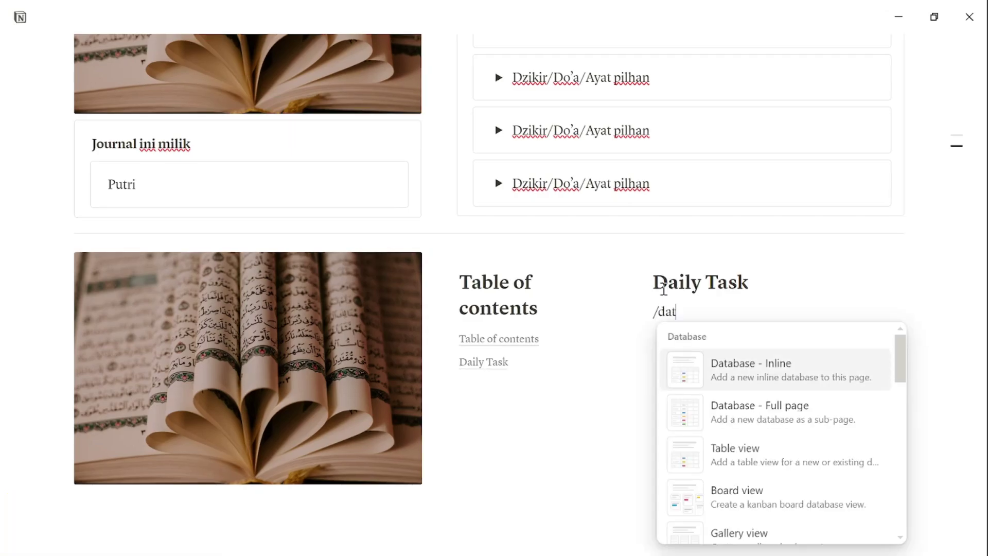
pyautogui.write('a')
pyautogui.press('Return')
pyautogui.write('Dai')
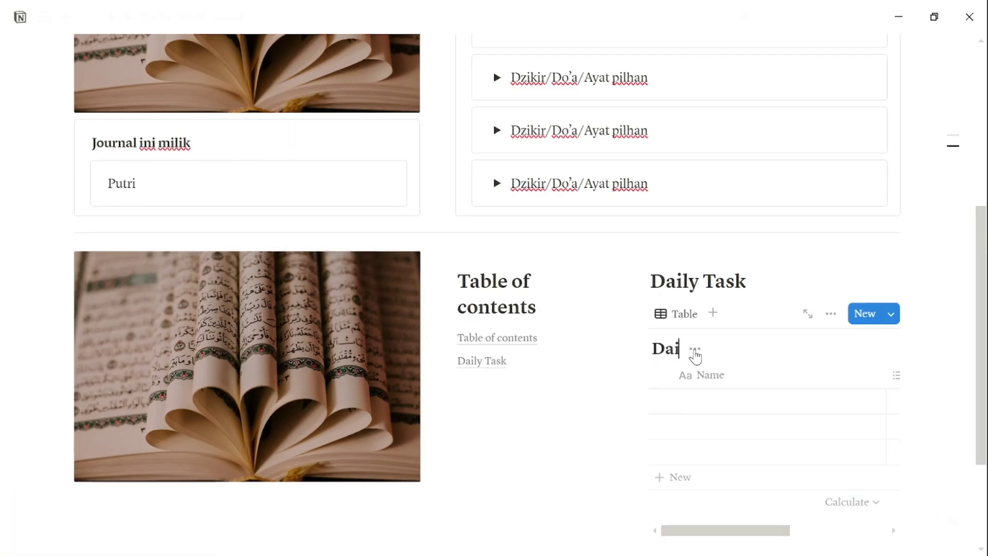
pyautogui.write('ly Task')
pyautogui.click(749, 349)
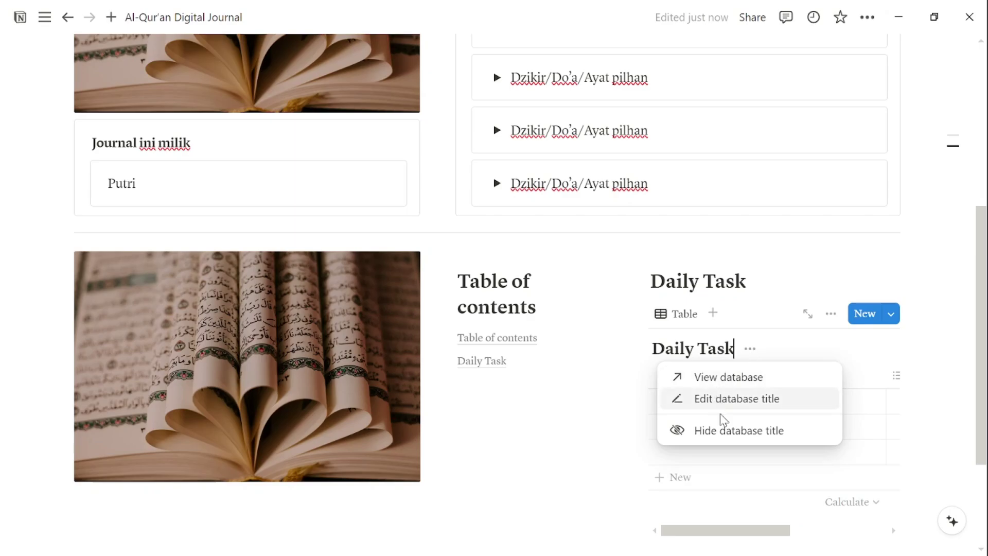
pyautogui.click(723, 431)
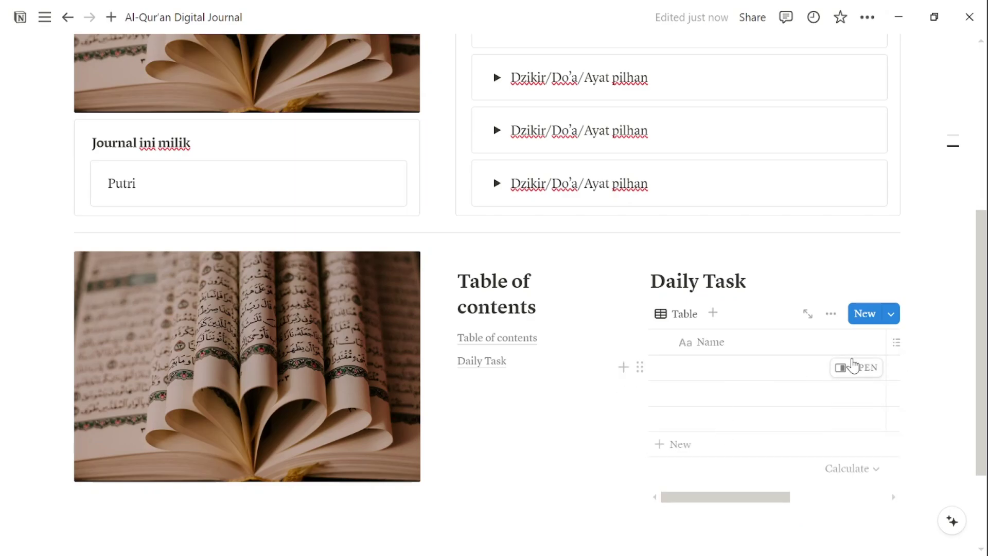
# Move the Tags property ahead of Name in the Daily Task table and change its type to Checkbox.
pyautogui.moveTo(896, 356); pyautogui.dragTo(658, 359)
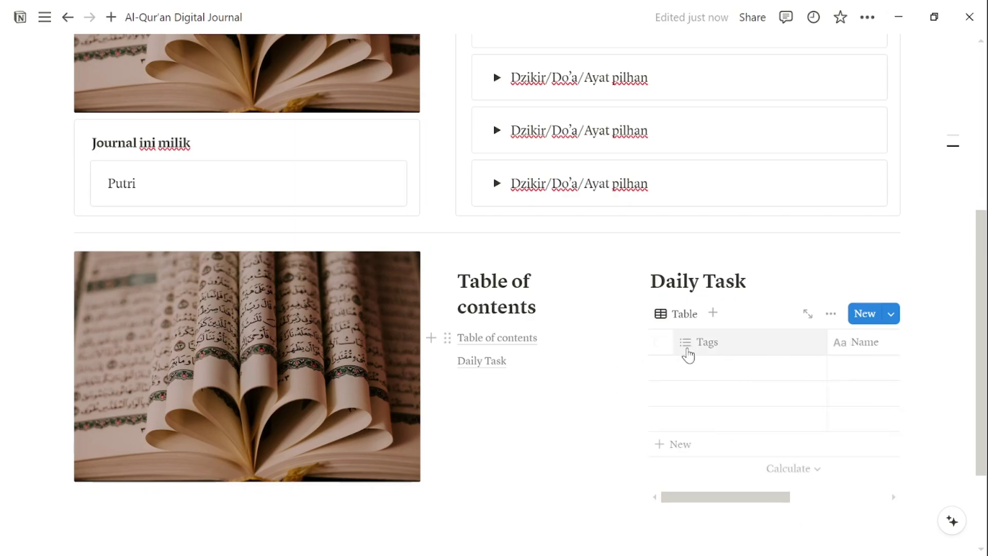
pyautogui.click(692, 353)
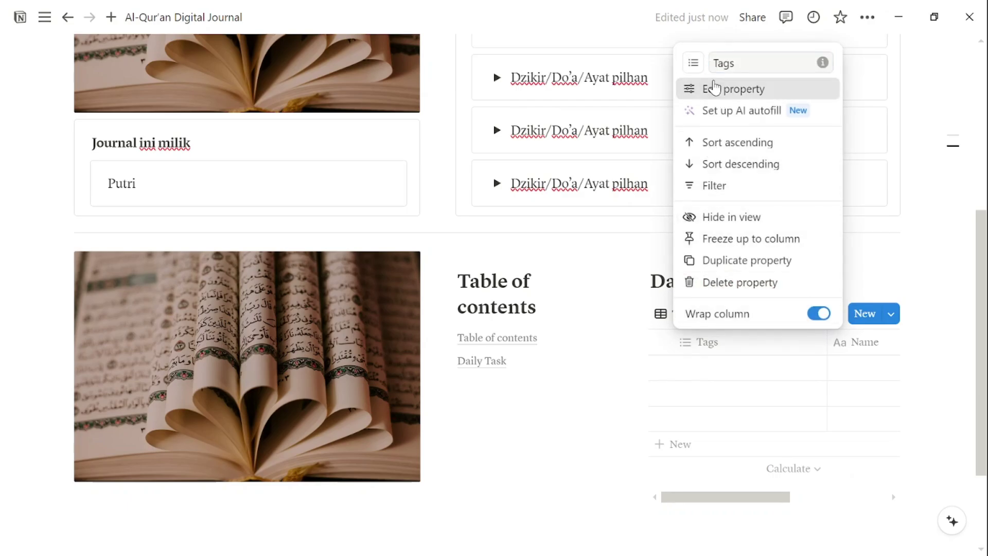
pyautogui.click(714, 90)
pyautogui.click(817, 502)
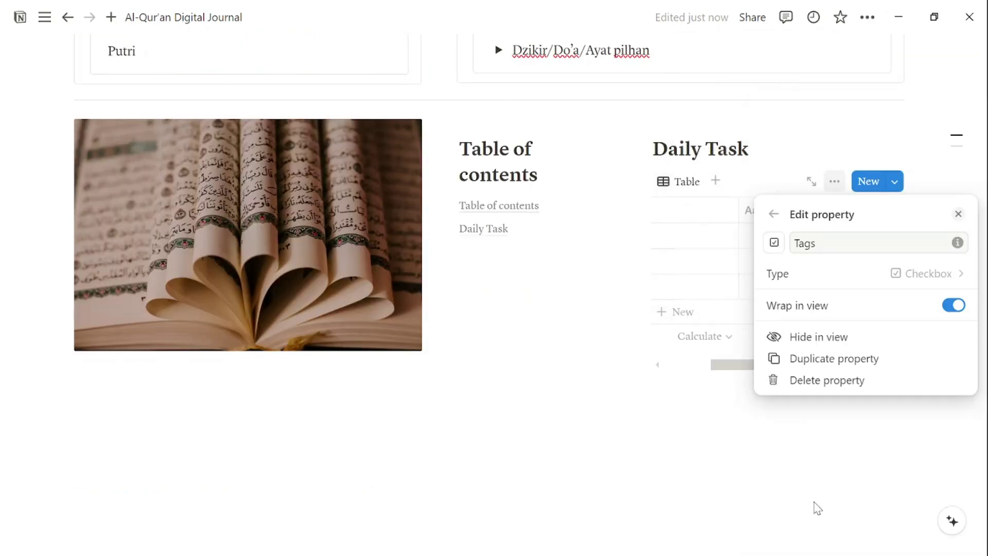
# Rename the Name property of the Daily Task table as "Task".
pyautogui.click(750, 212)
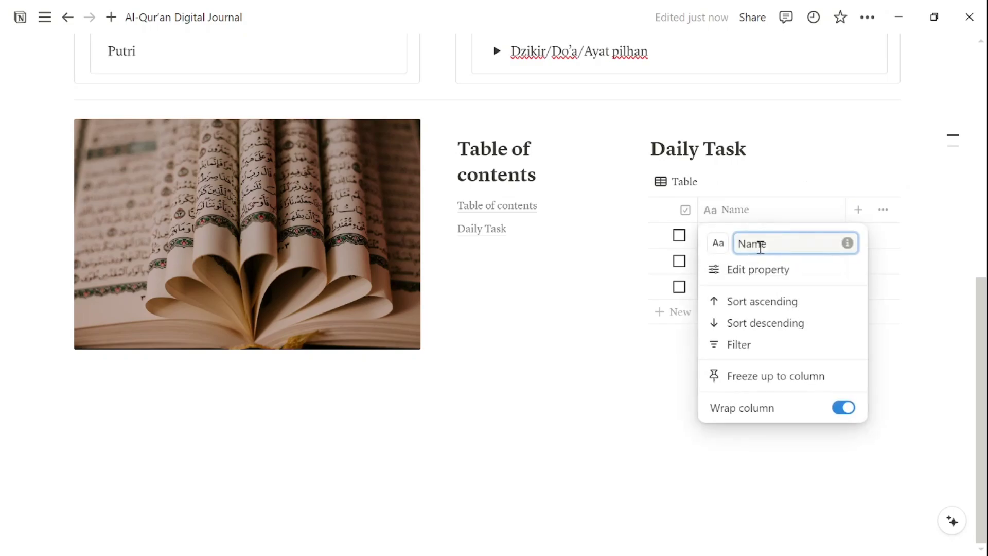
pyautogui.press('BackSpace')
pyautogui.press('BackSpace')
pyautogui.press('BackSpace')
pyautogui.write('Task')
# Add three empty rows to the Daily Task table and delete the last one.
pyautogui.click(664, 313)
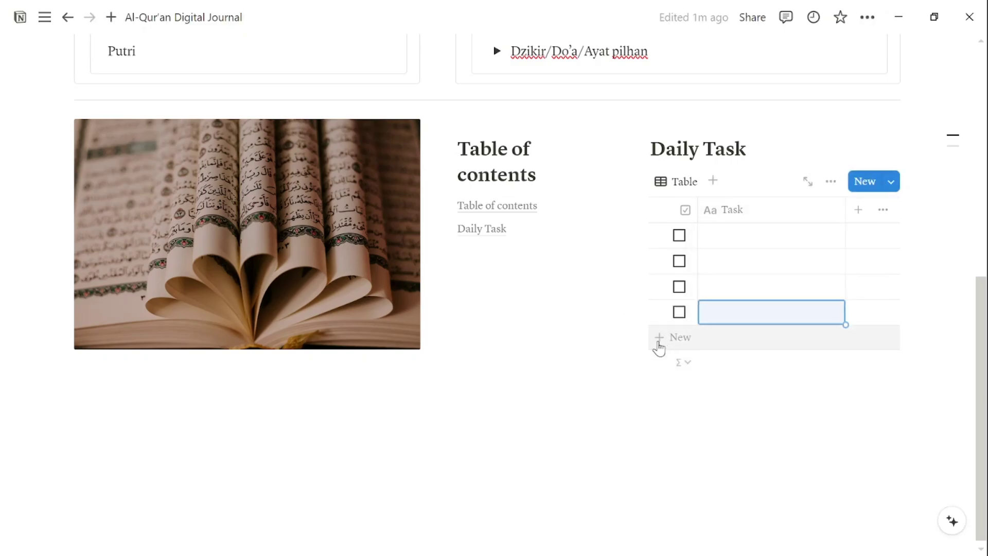
pyautogui.click(660, 345)
pyautogui.click(661, 368)
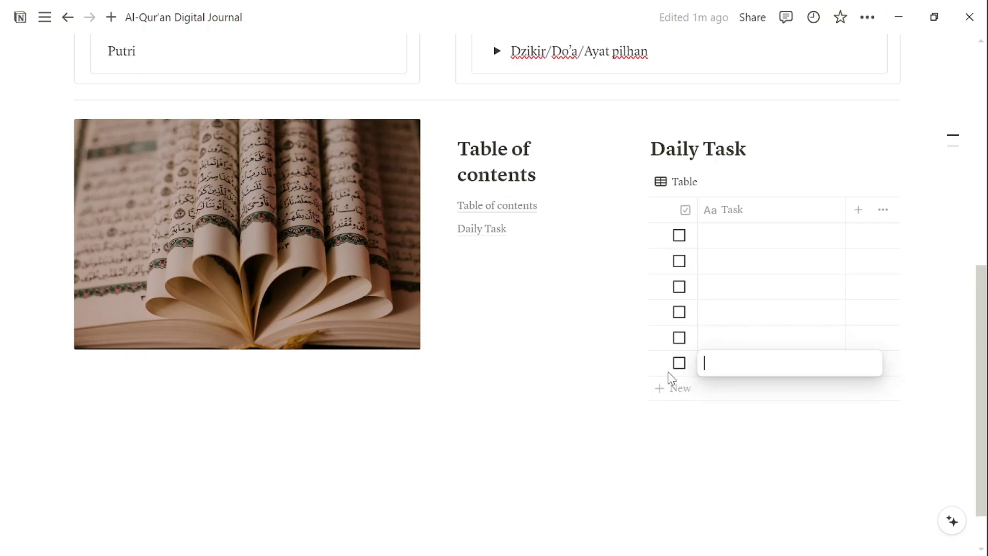
pyautogui.press('Escape')
pyautogui.click(659, 365)
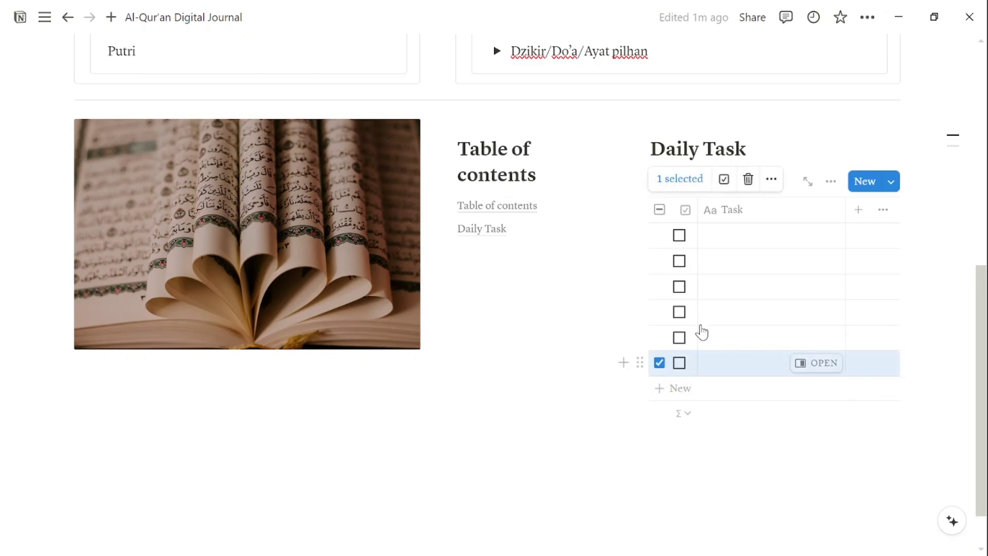
pyautogui.click(748, 179)
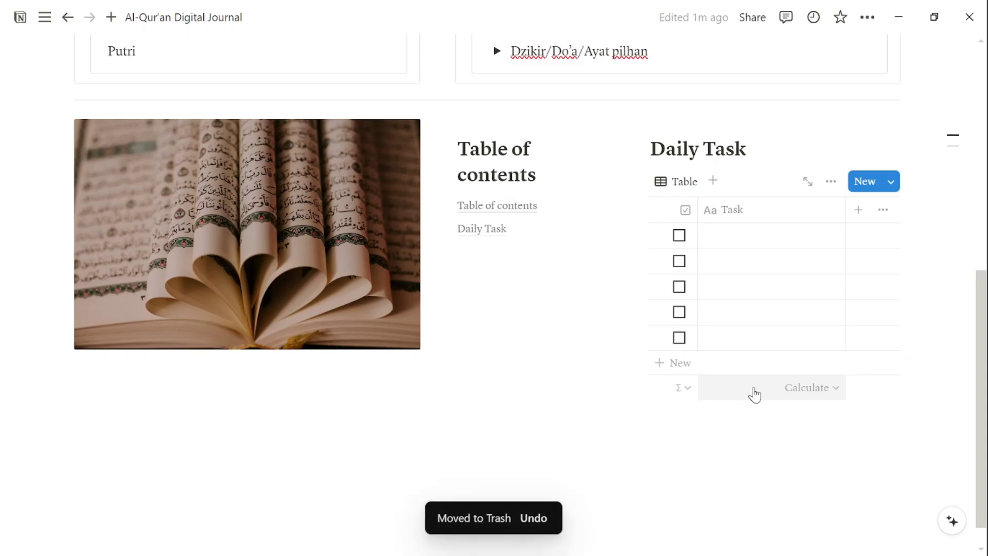
# Add a callout below the table of contents and move the Al-Qur'an Database link from the page's top into it.
pyautogui.click(459, 255)
pyautogui.write('/cal')
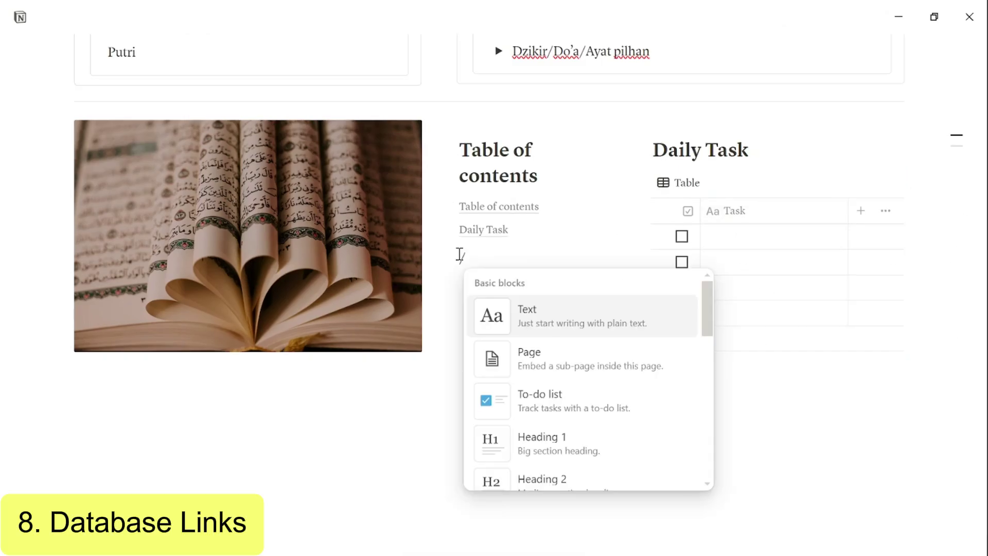
pyautogui.press('BackSpace')
pyautogui.press('BackSpace')
pyautogui.press('BackSpace')
pyautogui.press('BackSpace')
pyautogui.scroll(8, 513, 368)
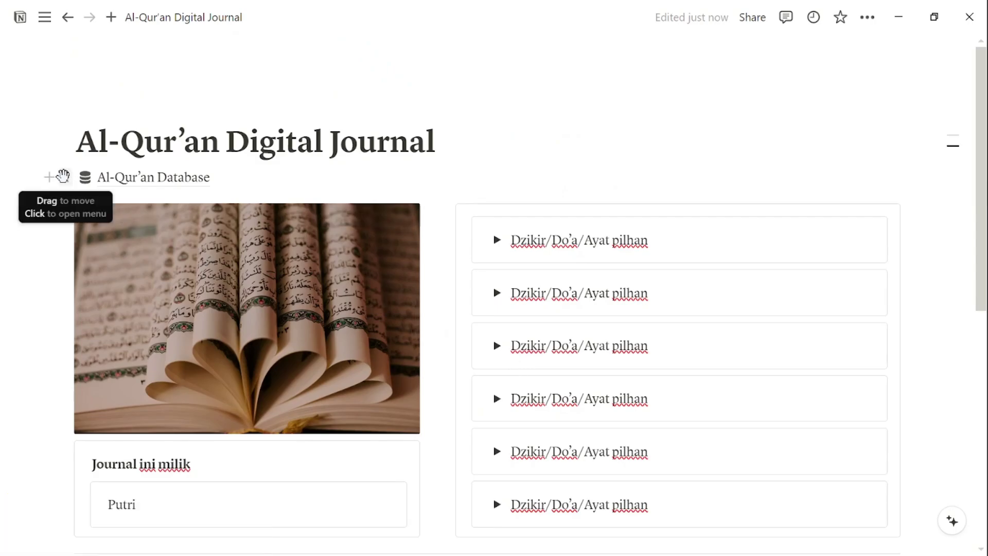
pyautogui.moveTo(64, 177); pyautogui.dragTo(448, 377)
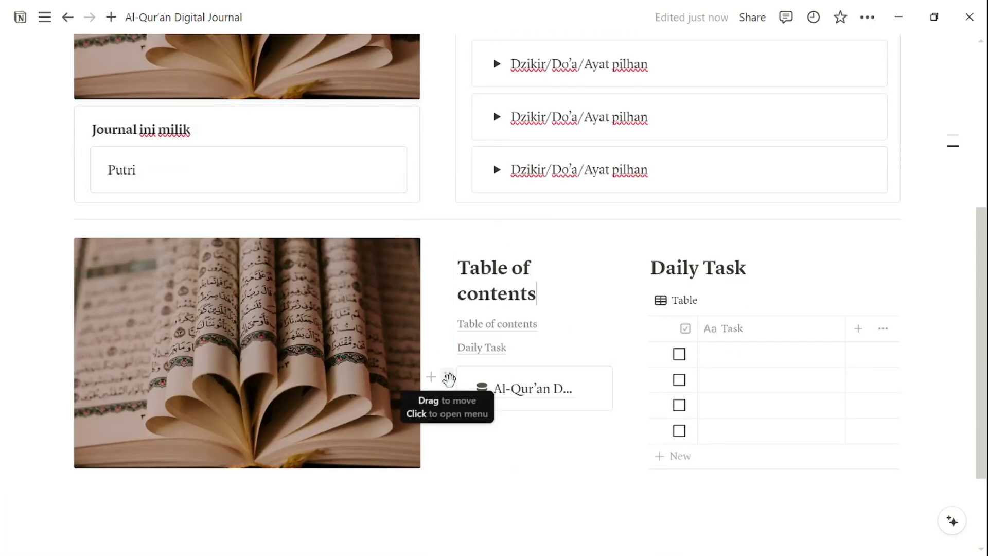
# Add a Heading 2 "Database Links" in the middle column and place it directly above the database callout.
pyautogui.click(525, 464)
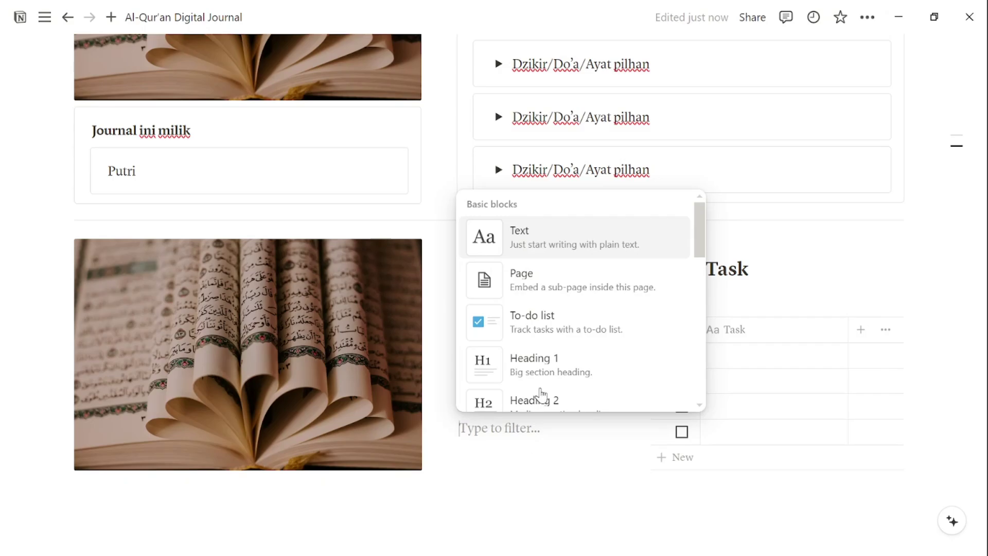
pyautogui.click(545, 404)
pyautogui.moveTo(554, 413)
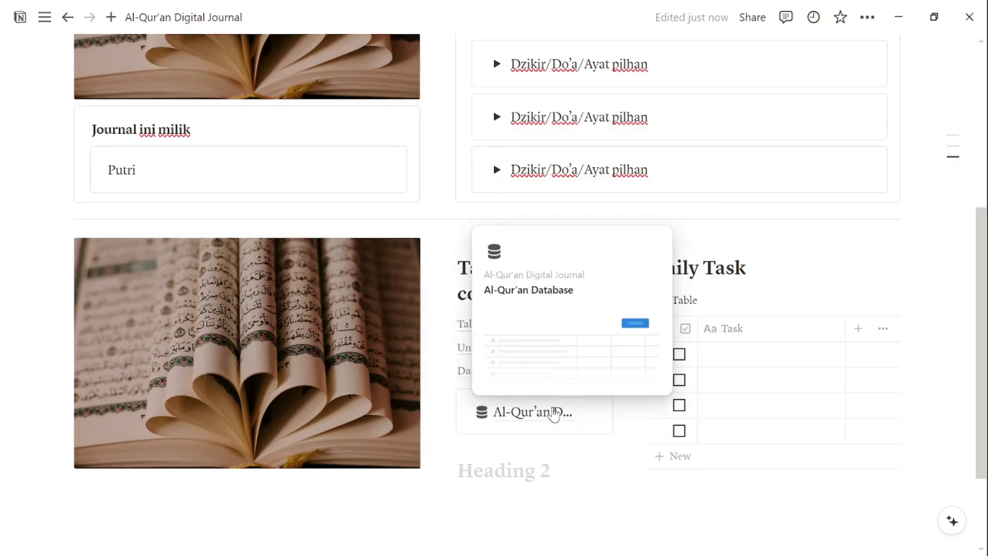
pyautogui.write('Database')
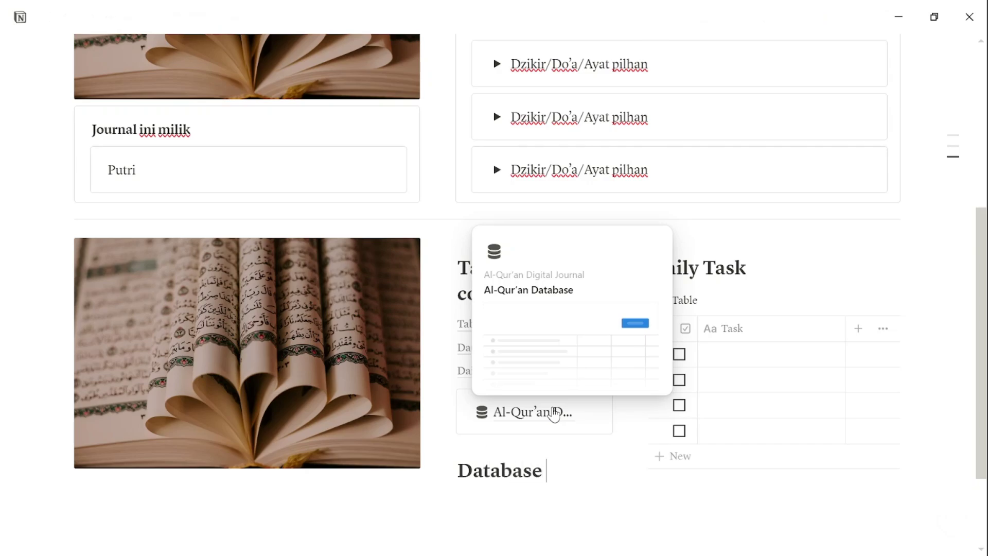
pyautogui.write(' Links')
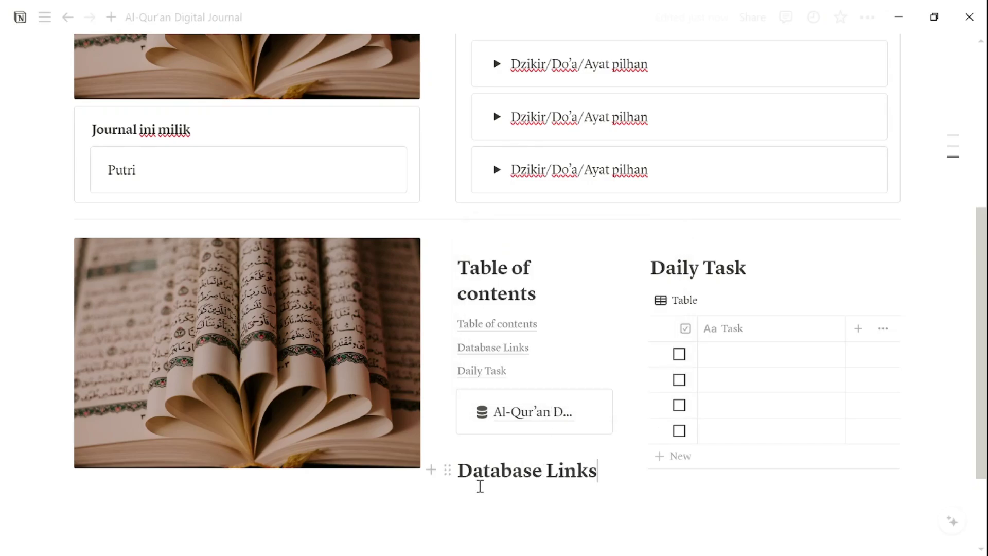
pyautogui.moveTo(448, 468); pyautogui.dragTo(451, 390)
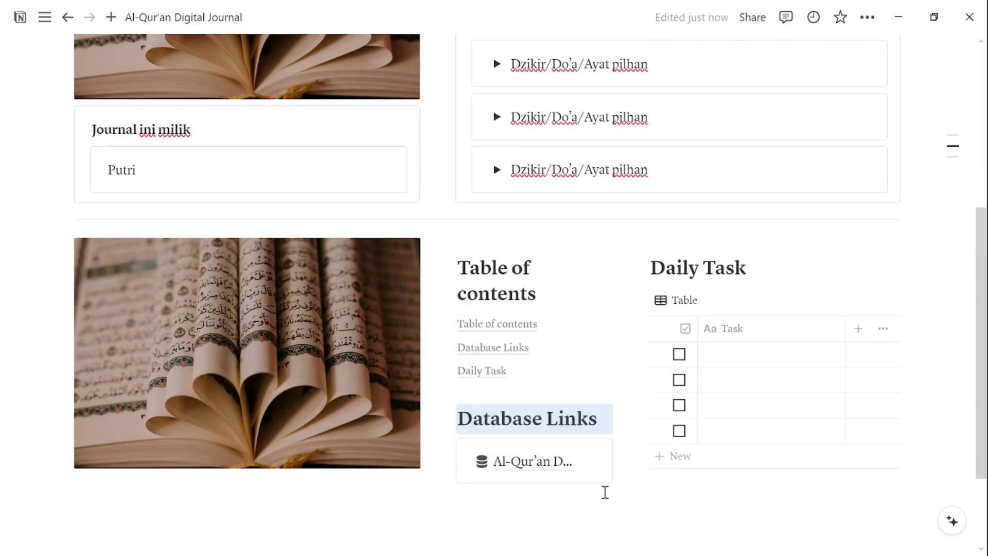
# Create a full-page database named "New Database" with a plus icon below the database callout and return to the journal page.
pyautogui.scroll(-2, 526, 394)
pyautogui.moveTo(526, 394)
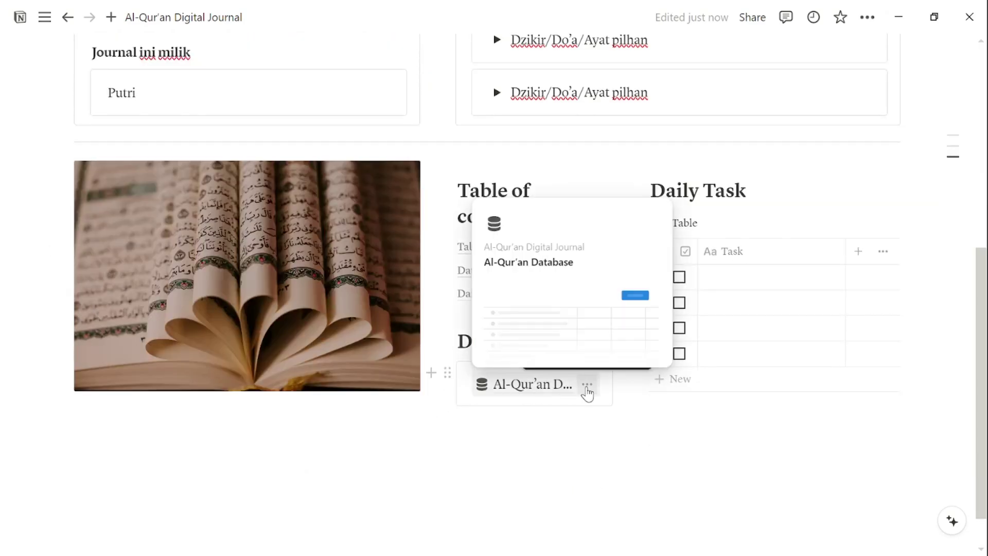
pyautogui.click(502, 420)
pyautogui.write('/data')
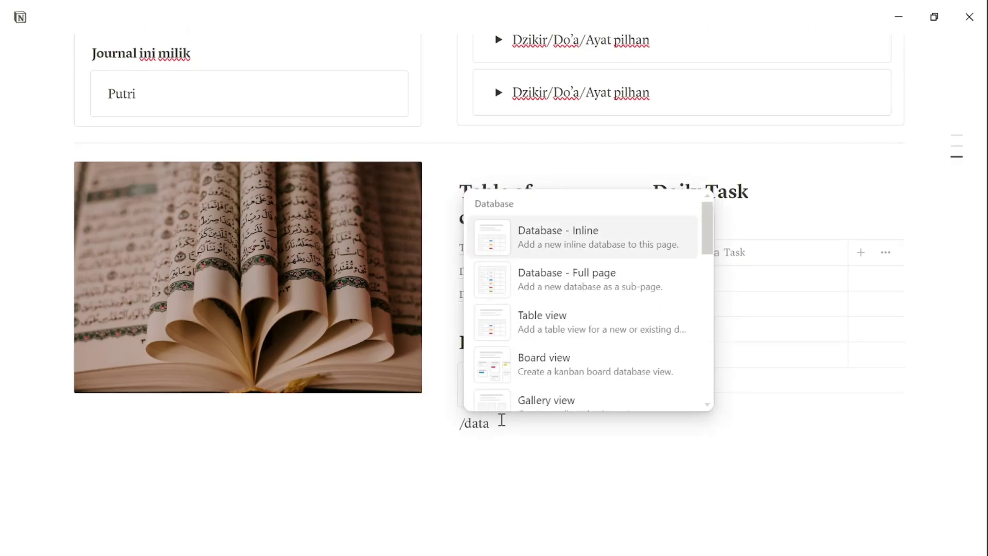
pyautogui.click(567, 289)
pyautogui.click(75, 127)
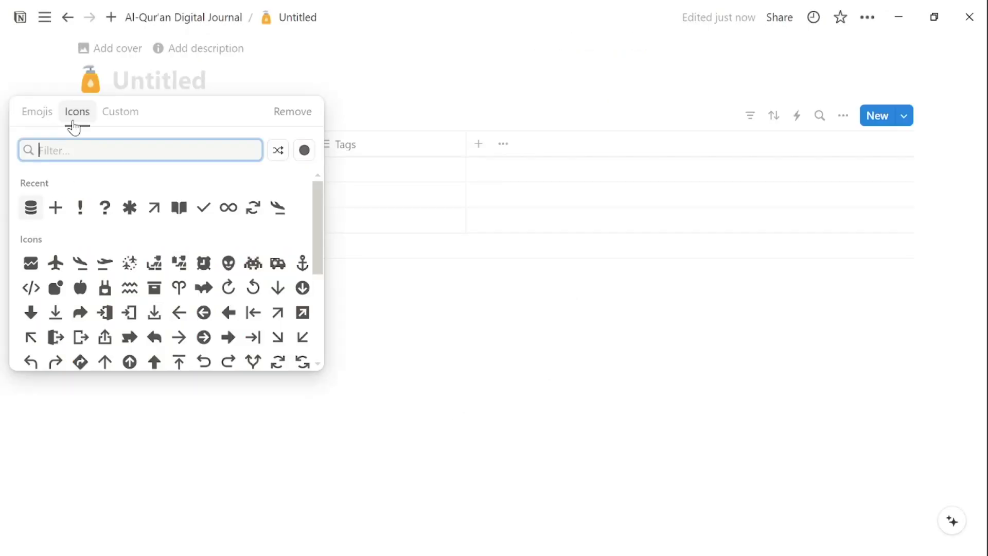
pyautogui.click(53, 217)
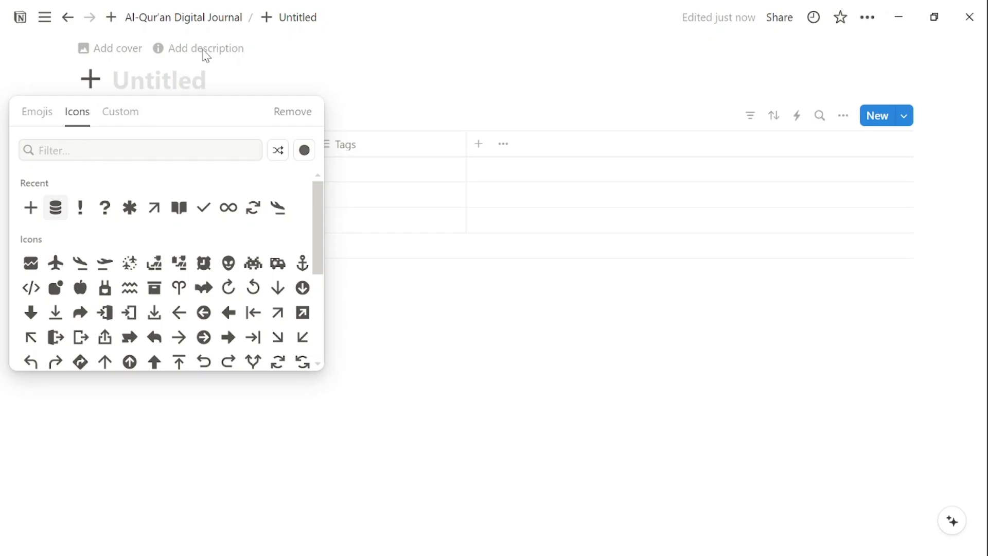
pyautogui.press('Escape')
pyautogui.write('New Database')
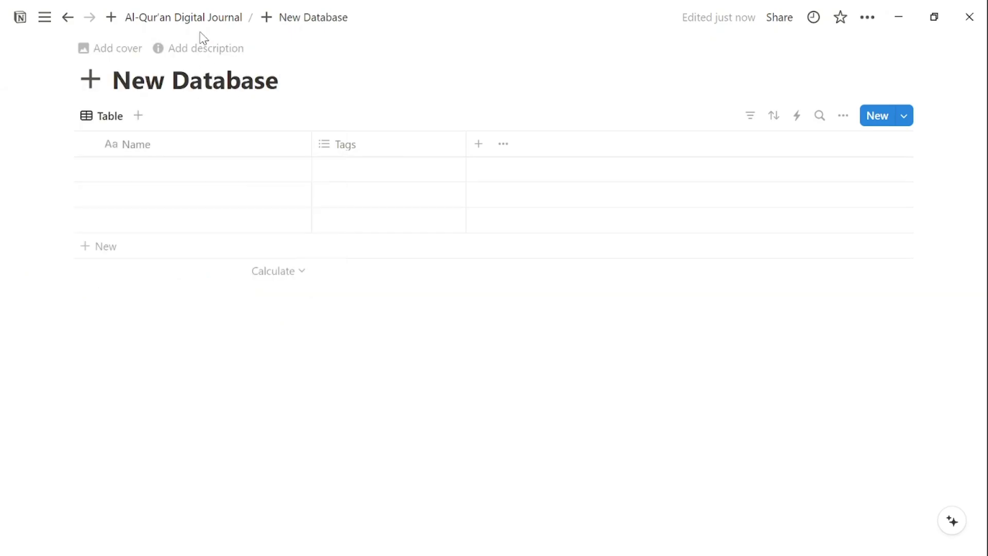
pyautogui.click(203, 20)
pyautogui.moveTo(467, 374)
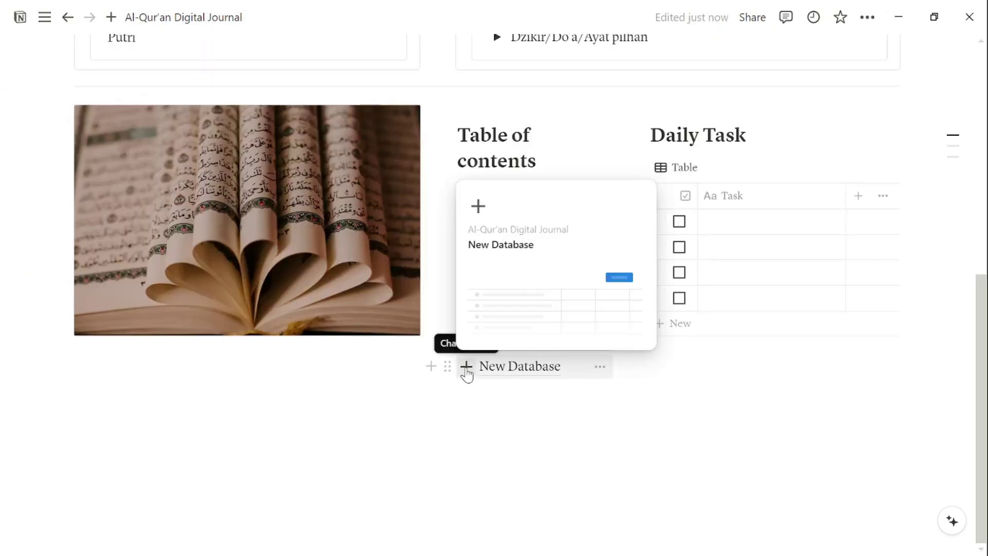
# Insert a divider below the lower photo and move the empty text block out beneath the columns.
pyautogui.click(364, 422)
pyautogui.write('/div')
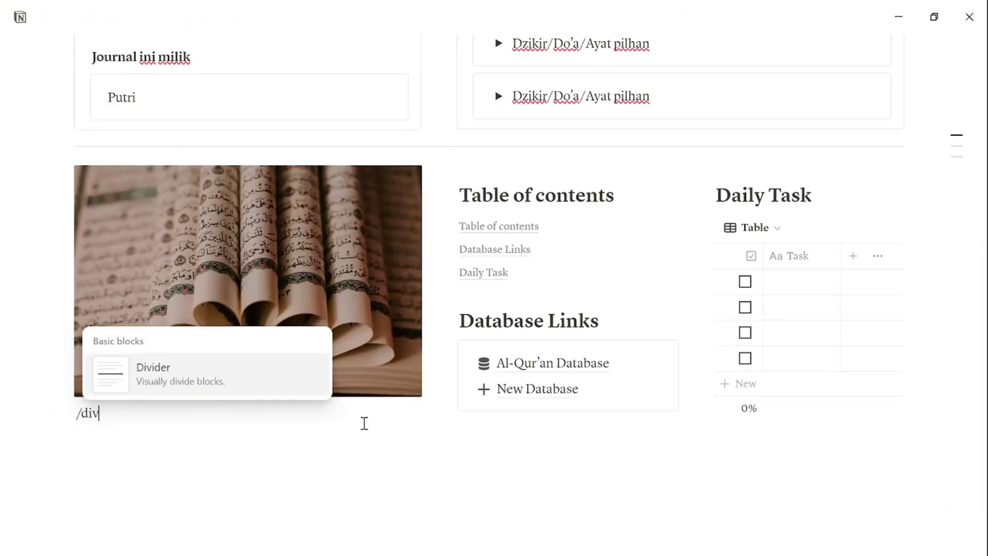
pyautogui.press('Return')
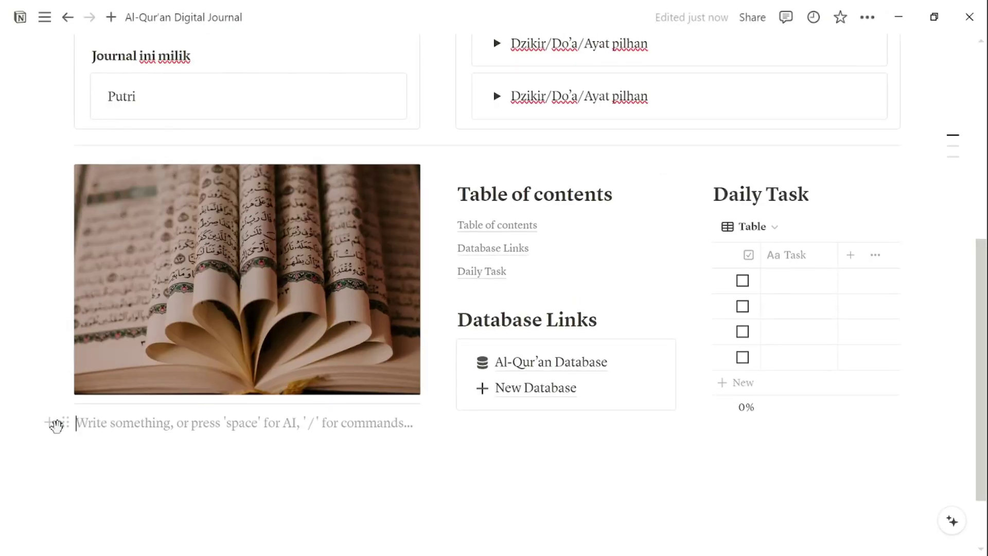
pyautogui.moveTo(65, 422); pyautogui.dragTo(200, 452)
# Add a heading "Important Links" below the lower full-width divider.
pyautogui.write('/')
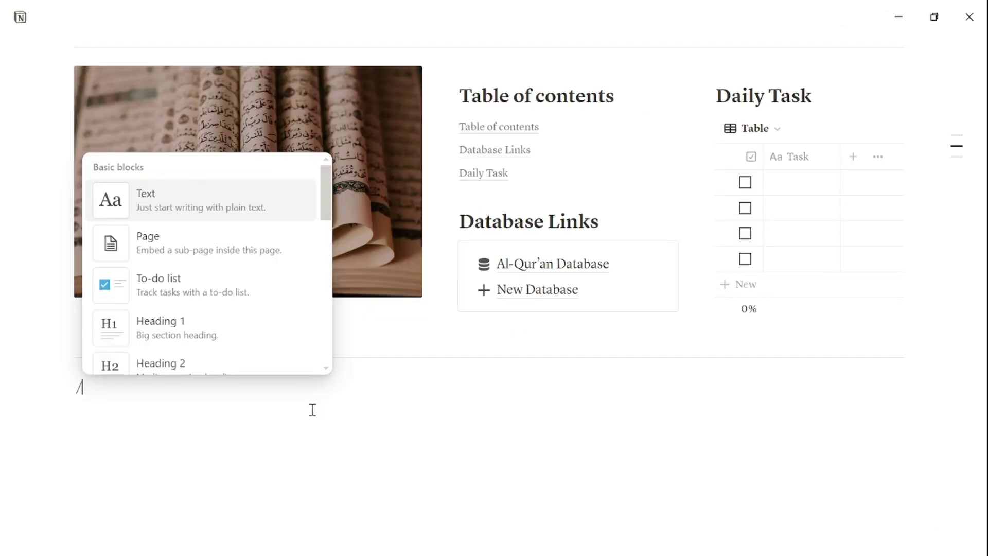
pyautogui.write('he')
pyautogui.press('Return')
pyautogui.write('Imp')
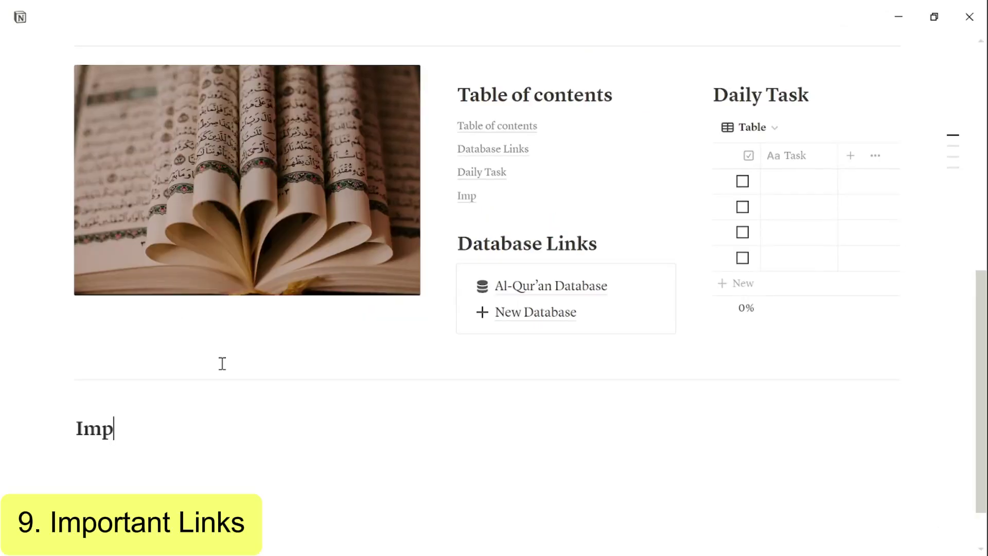
pyautogui.write('ortan')
pyautogui.press('BackSpace')
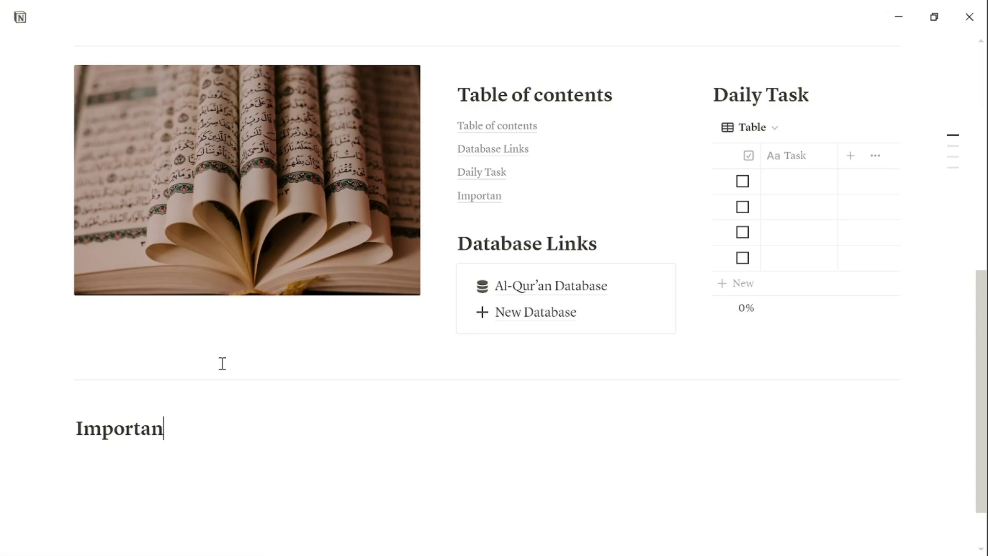
pyautogui.write('t Links')
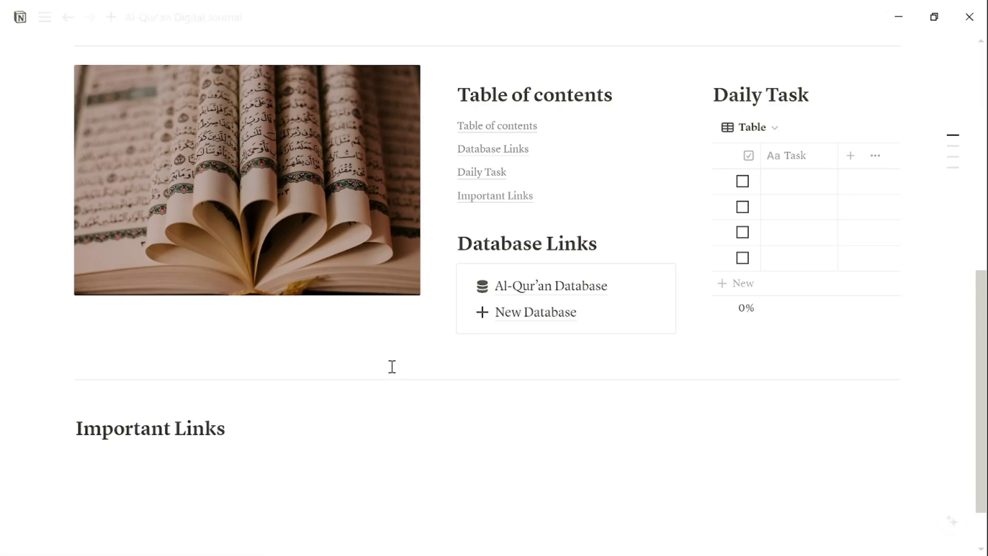
# Title the second toggle heading under Important Links "Tools" and test expanding and collapsing the Reference and Tools toggles.
pyautogui.write('s')
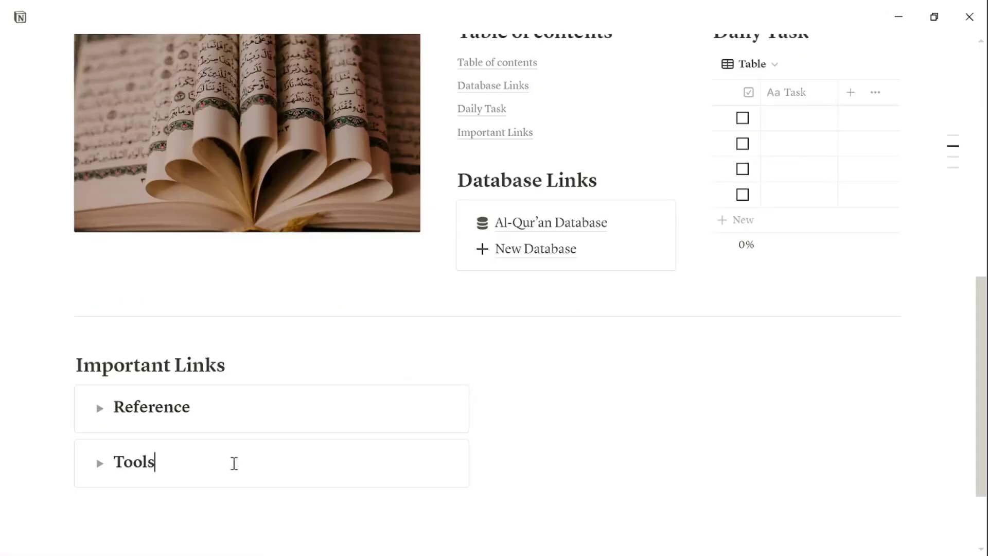
pyautogui.click(98, 408)
pyautogui.click(98, 408)
pyautogui.click(100, 462)
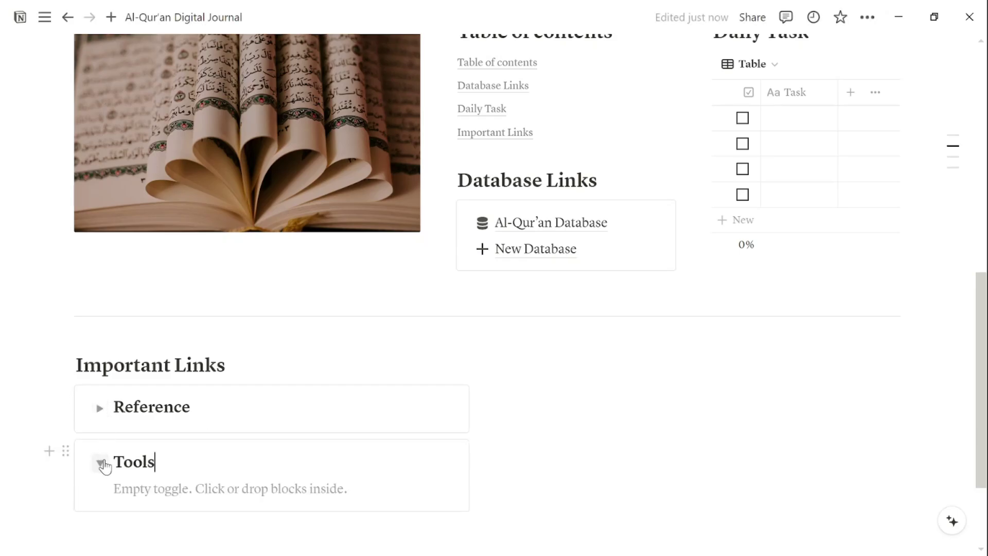
pyautogui.click(100, 463)
pyautogui.scroll(-2, 103, 465)
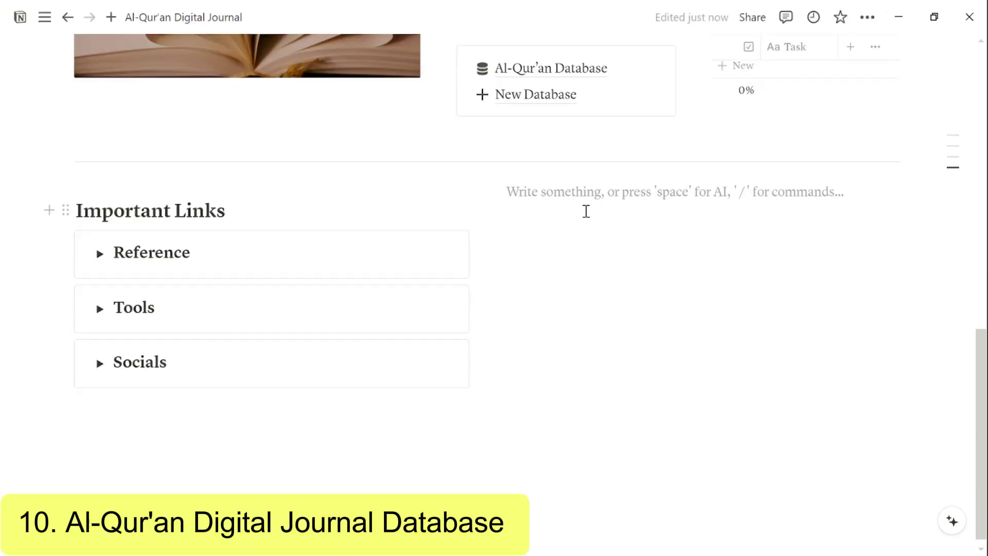
# Add a Heading 2 titled "Al-Qur'an Digital Journal" in the empty column beside Important Links.
pyautogui.write('/hea')
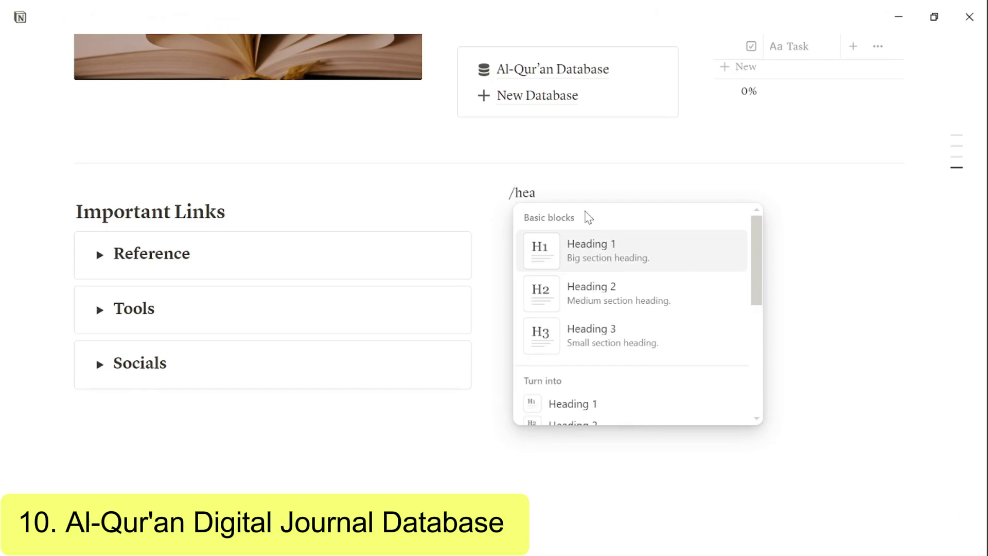
pyautogui.click(610, 286)
pyautogui.scroll(2, 591, 282)
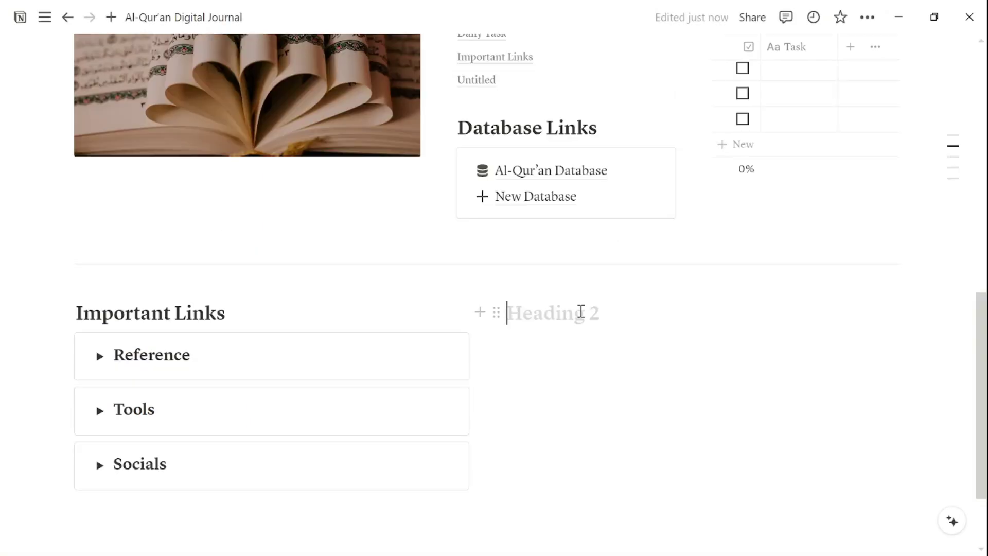
pyautogui.write('Al')
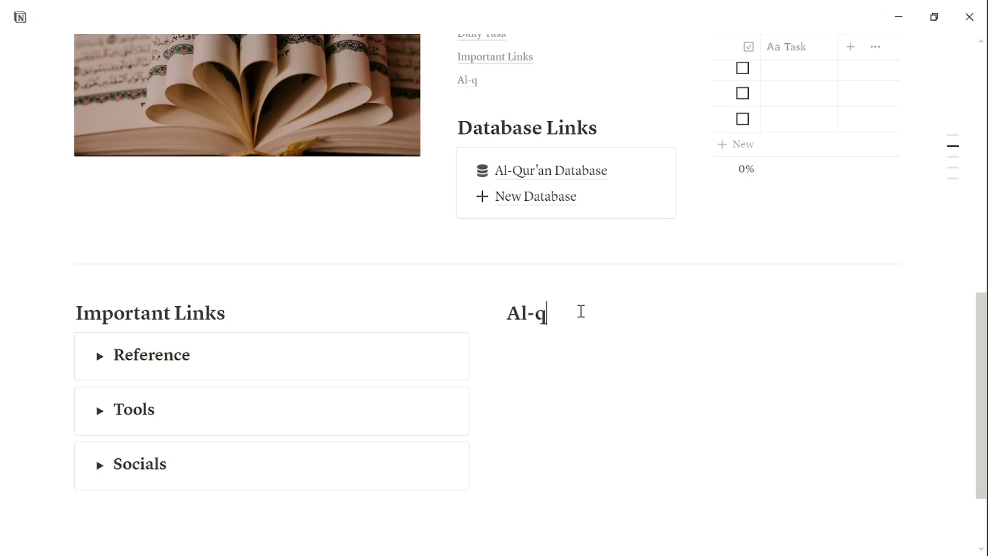
pyautogui.write('-q')
pyautogui.press('BackSpace')
pyautogui.write("Qur'a")
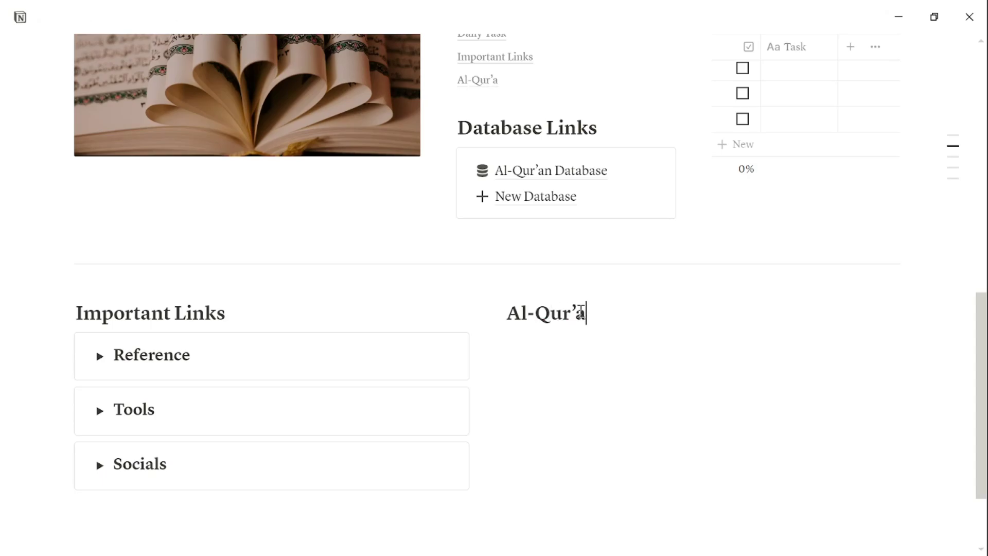
pyautogui.write('n DIgital')
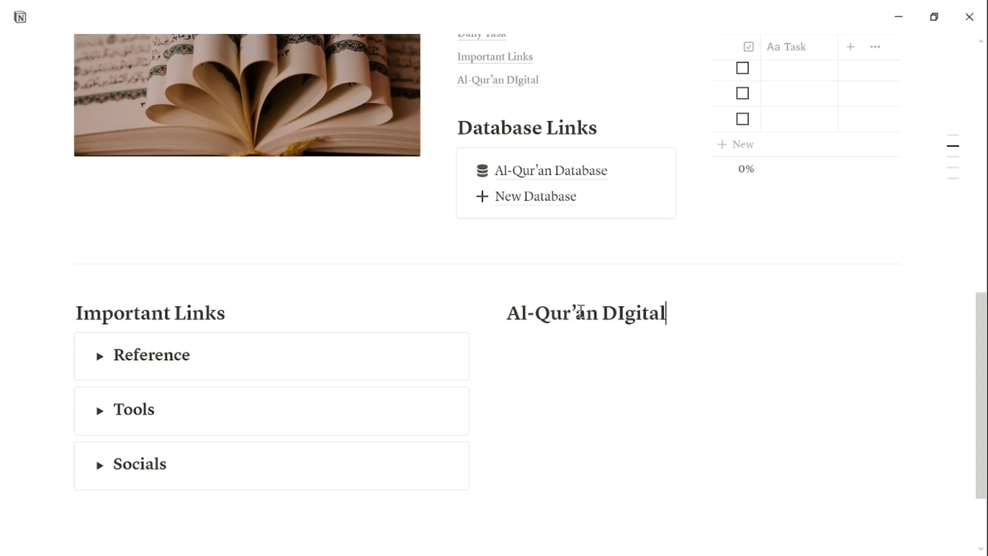
pyautogui.press('BackSpace')
pyautogui.press('BackSpace')
pyautogui.press('BackSpace')
pyautogui.press('BackSpace')
pyautogui.press('BackSpace')
pyautogui.write('gital H')
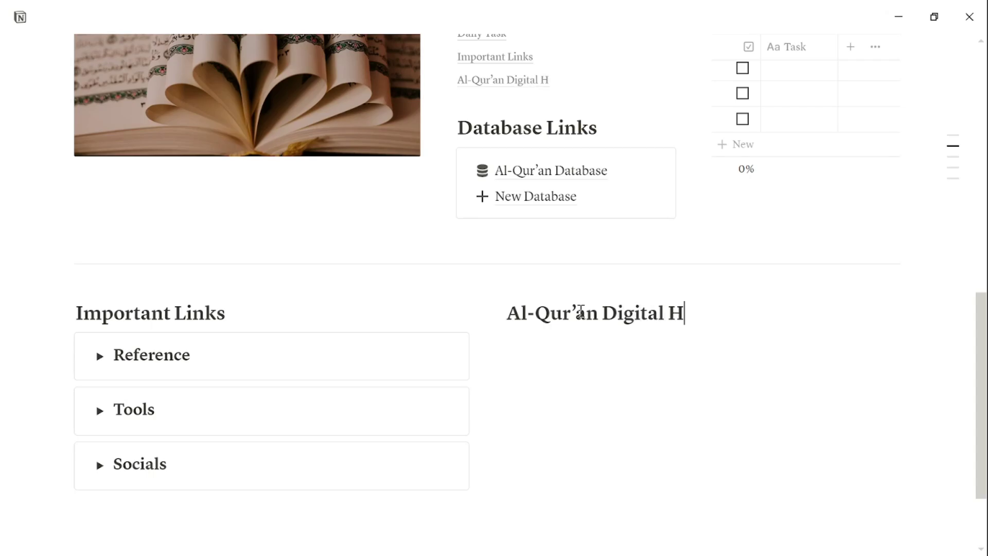
pyautogui.press('BackSpace')
pyautogui.write('Journal')
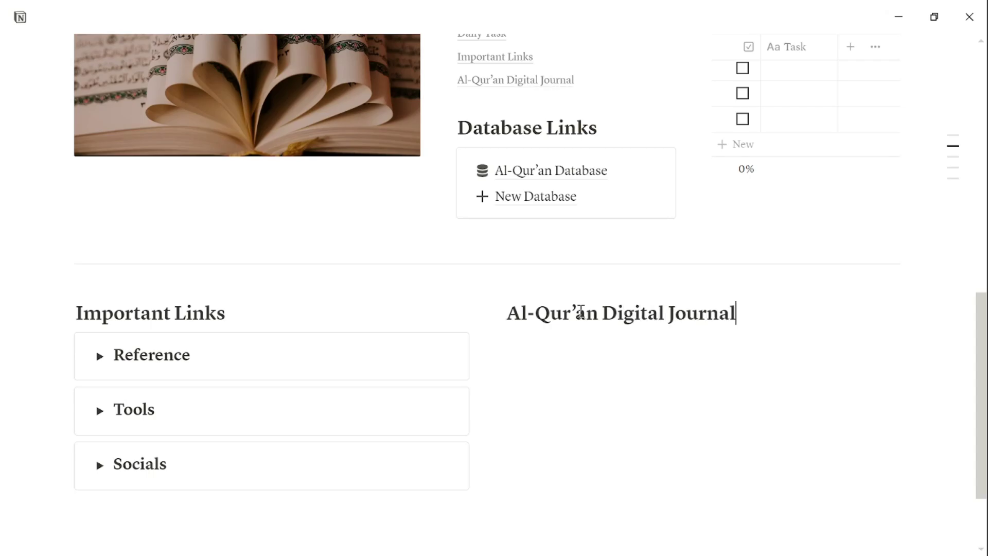
# Insert an inline database below the Al-Qur'an Digital Journal heading and widen its column by narrowing the Important Links column.
pyautogui.press('Return')
pyautogui.write('/')
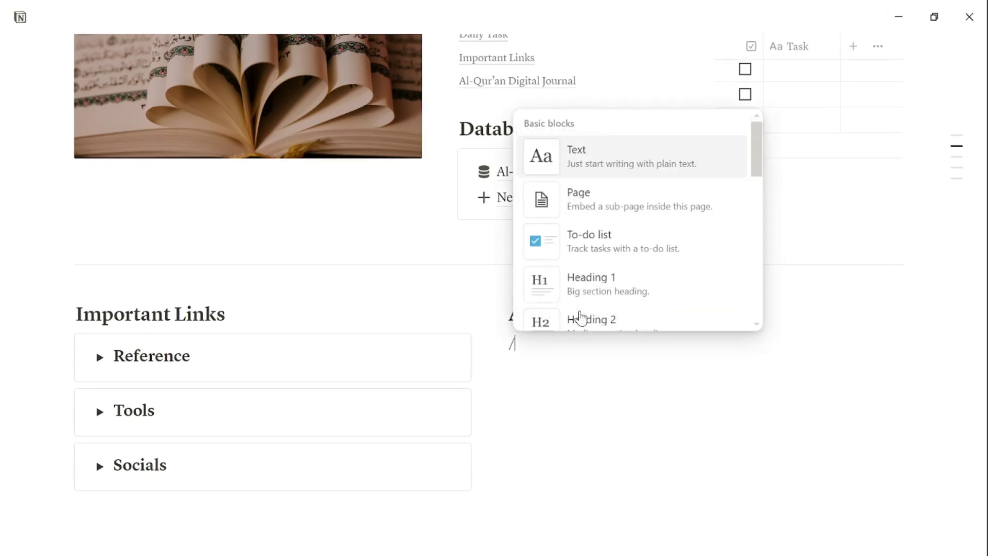
pyautogui.write('da')
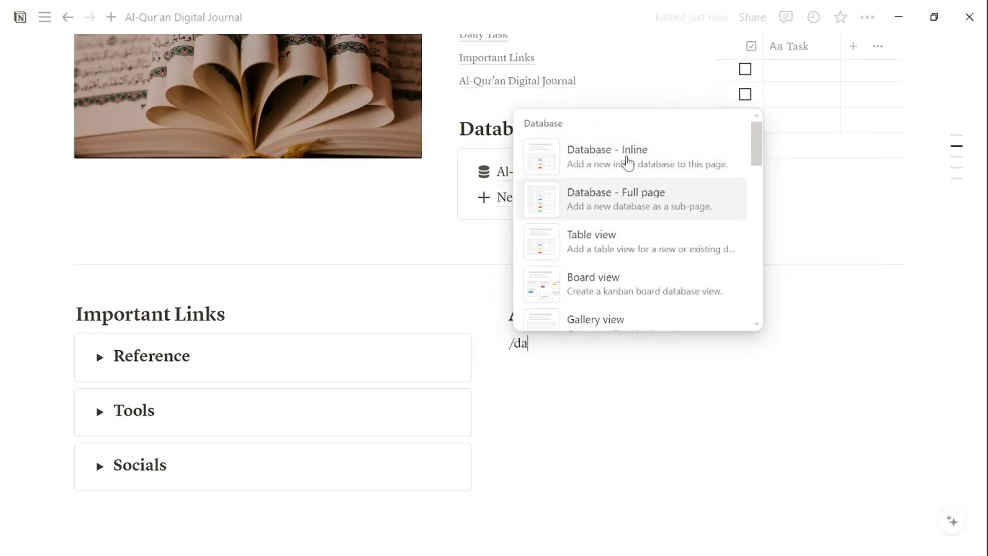
pyautogui.press('Return')
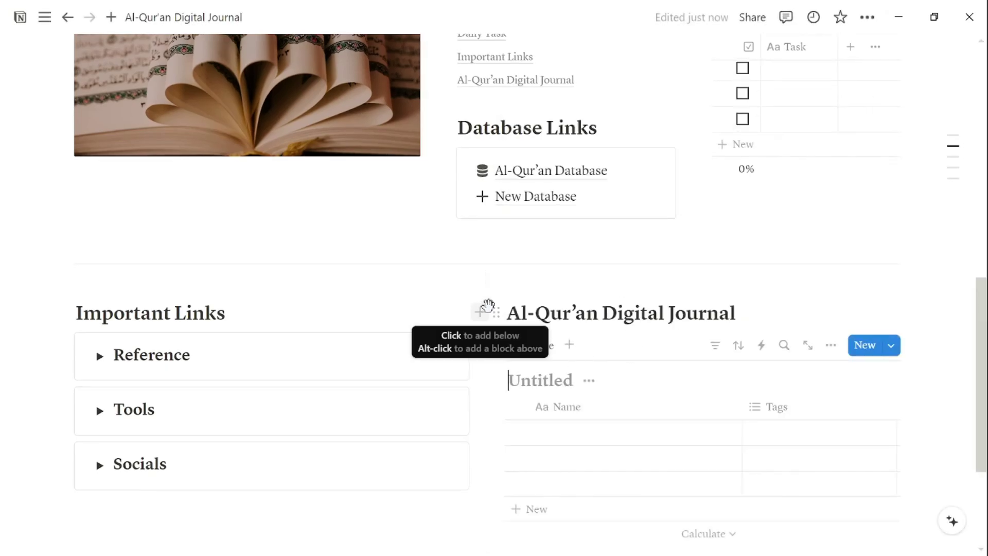
pyautogui.moveTo(488, 287); pyautogui.dragTo(239, 309)
# Title the new inline database "Journal Log".
pyautogui.scroll(-2, 299, 303)
pyautogui.click(299, 303)
pyautogui.write('Jo')
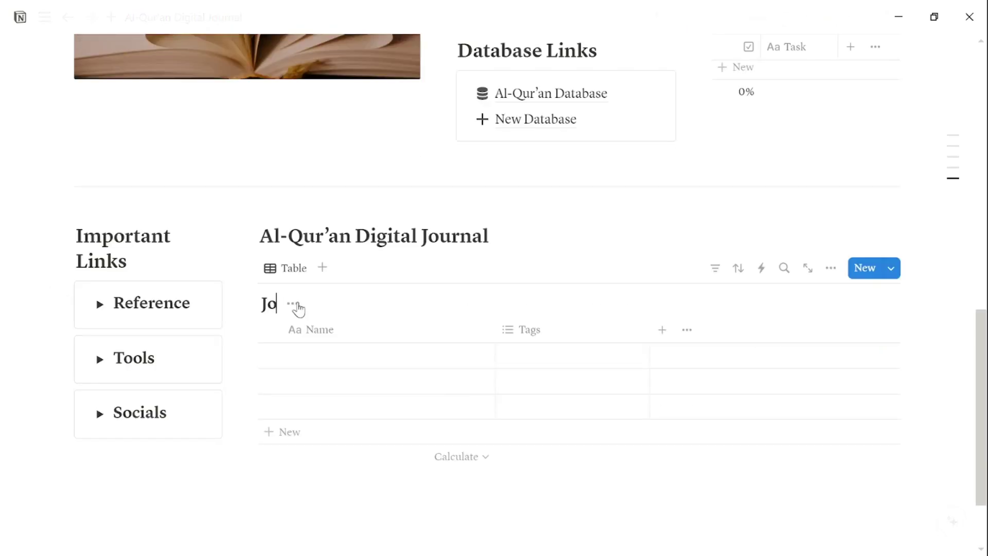
pyautogui.write('urnal Log')
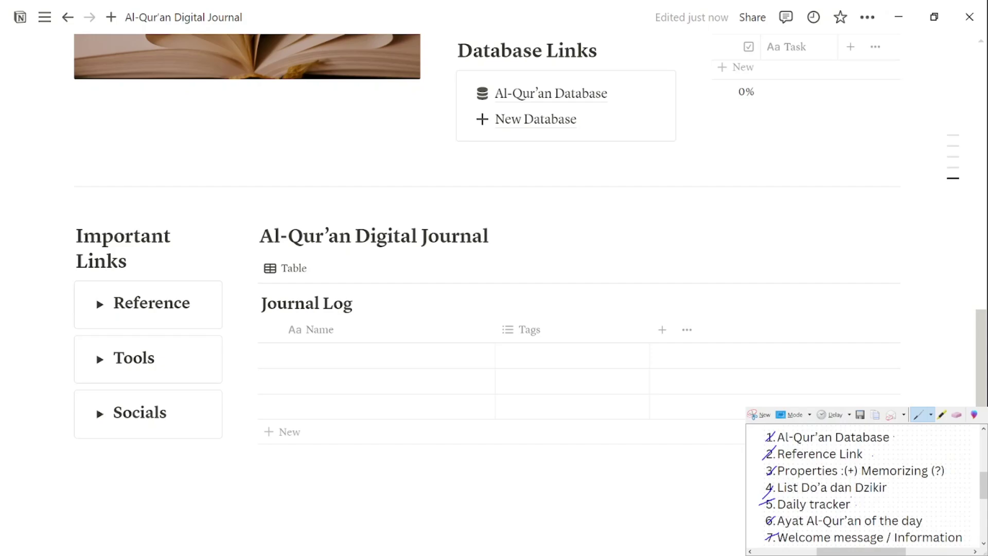
# Rename the Name property of the Journal Log to "Judul".
pyautogui.click(370, 334)
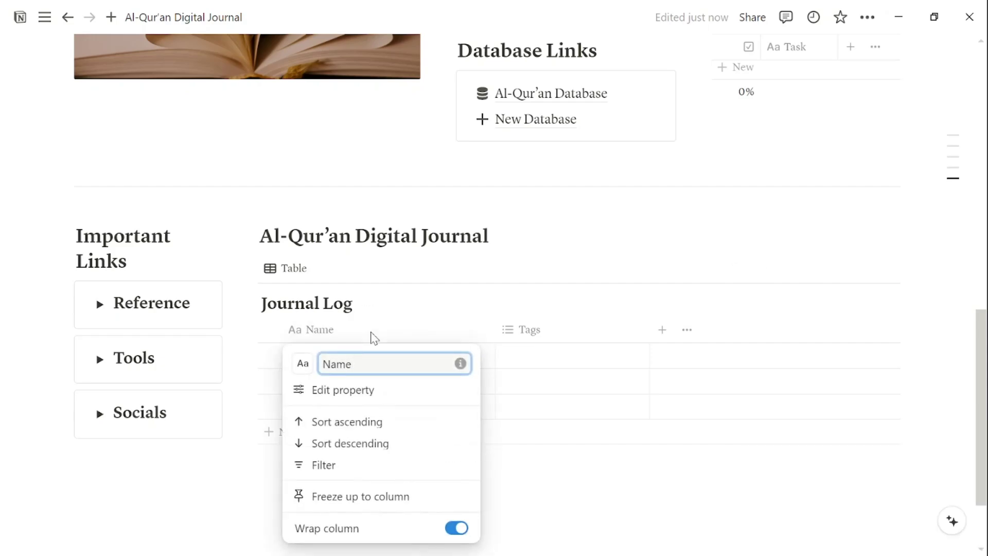
pyautogui.press('BackSpace')
pyautogui.press('BackSpace')
pyautogui.press('BackSpace')
pyautogui.press('BackSpace')
pyautogui.write('Judul')
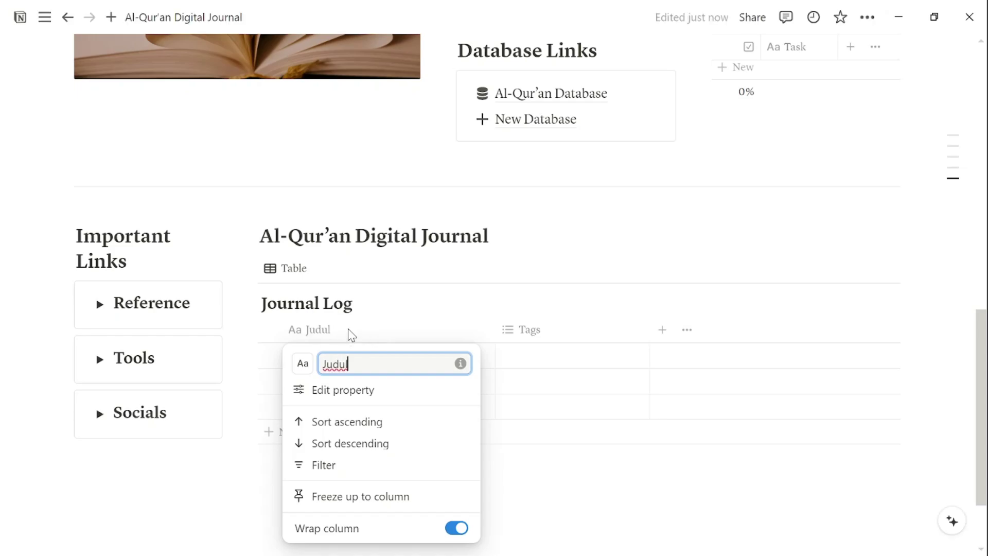
pyautogui.click(348, 332)
pyautogui.moveTo(348, 332)
pyautogui.mouseDown()
pyautogui.moveTo(482, 334)
pyautogui.moveTo(338, 337)
pyautogui.mouseUp()
# Change the Tags property of the Journal Log to a relation linked to the Al-Qur'an Database.
pyautogui.click(601, 335)
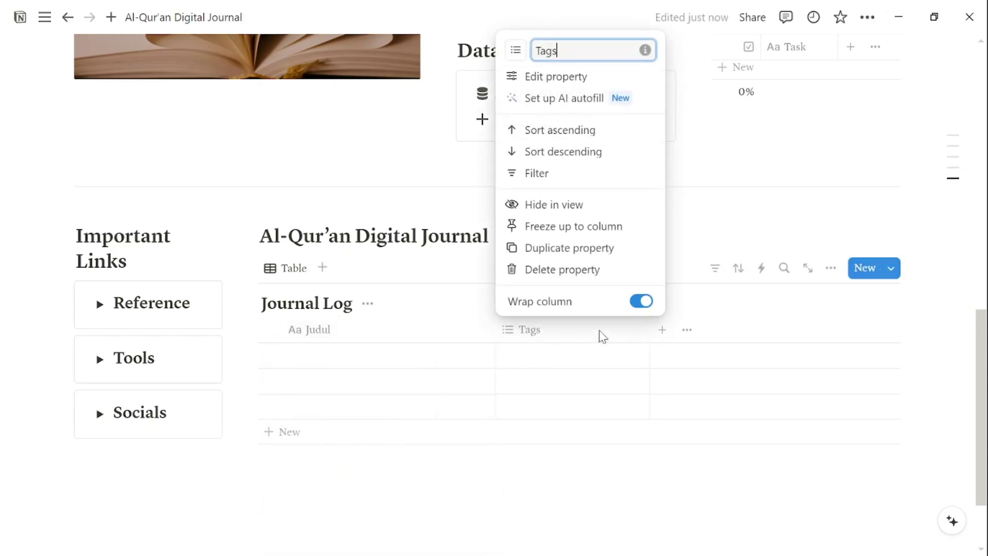
pyautogui.click(562, 76)
pyautogui.click(860, 262)
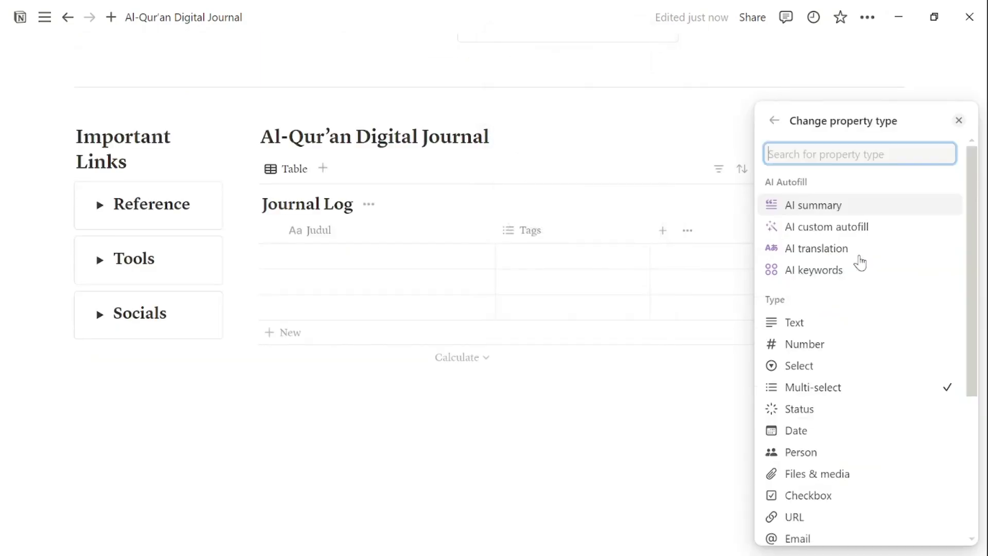
pyautogui.scroll(-3, 847, 406)
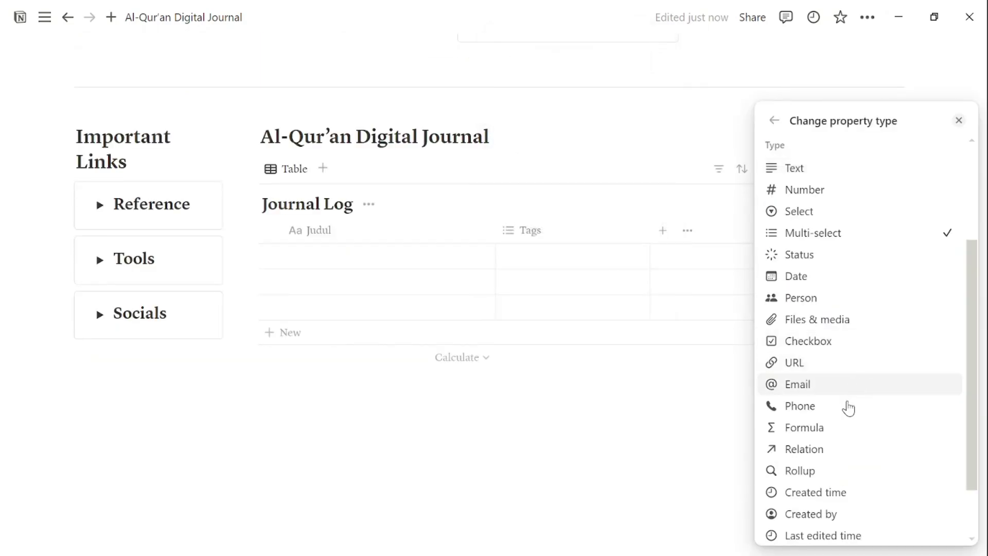
pyautogui.click(834, 450)
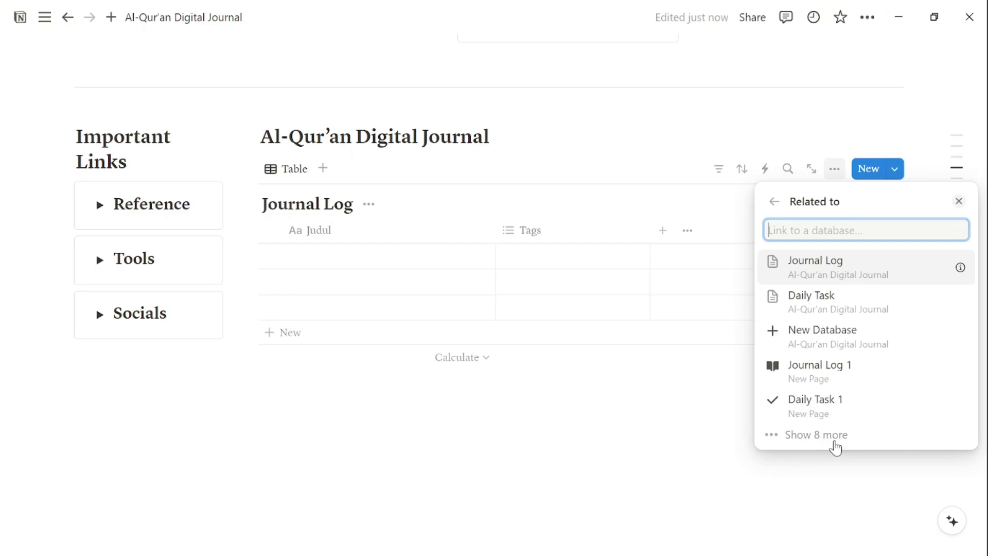
pyautogui.click(834, 436)
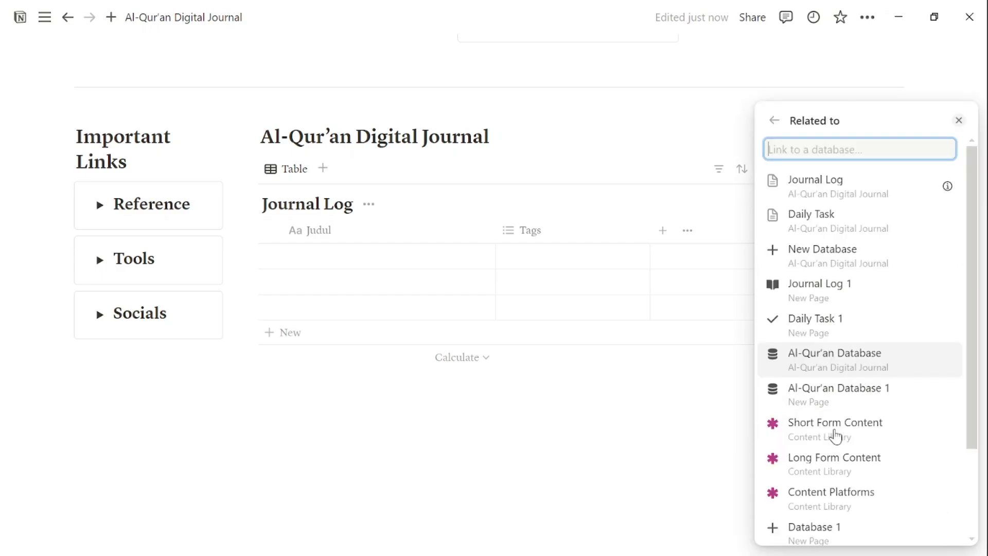
pyautogui.click(783, 364)
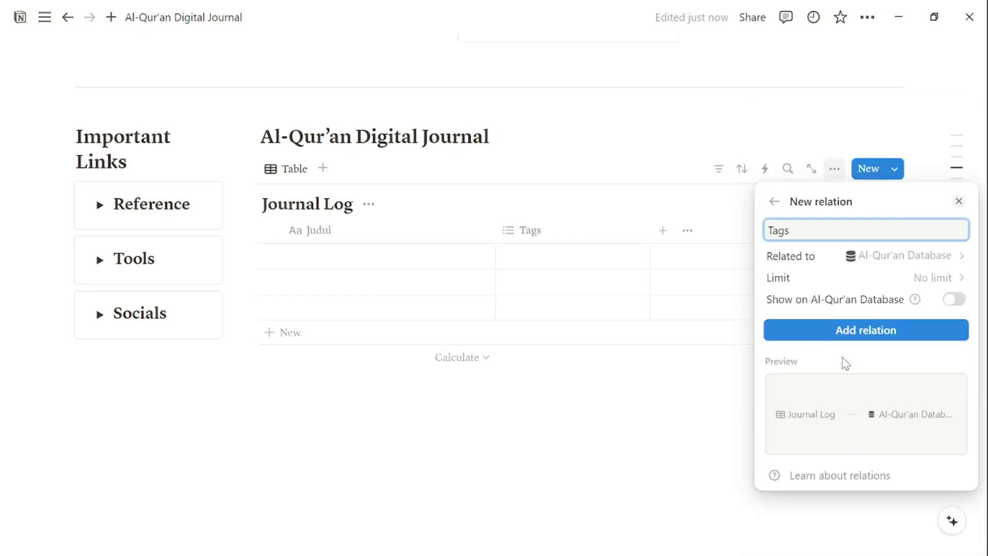
pyautogui.click(921, 337)
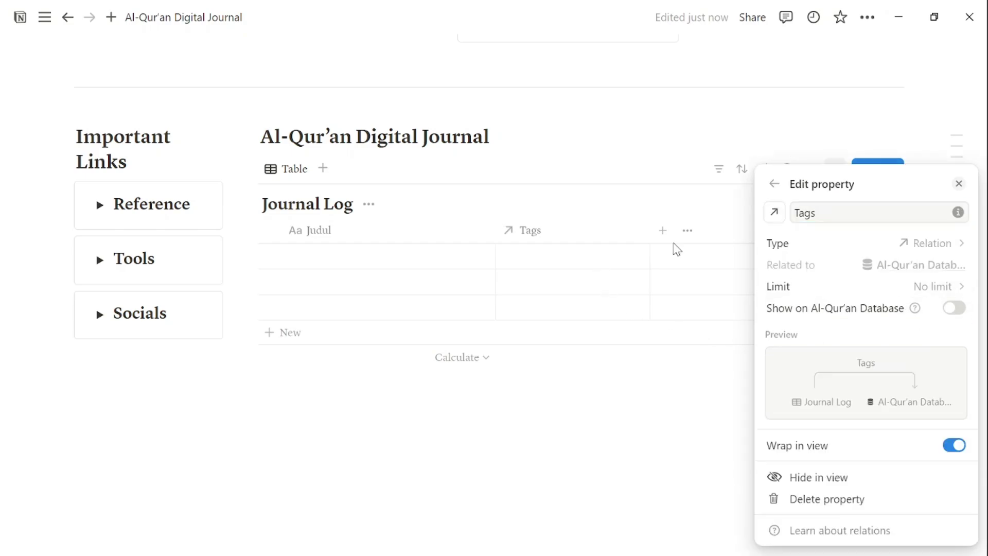
# Rename the Tags relation property to "Surat".
pyautogui.click(867, 213)
pyautogui.press('BackSpace')
pyautogui.press('BackSpace')
pyautogui.press('BackSpace')
pyautogui.press('BackSpace')
pyautogui.write('S')
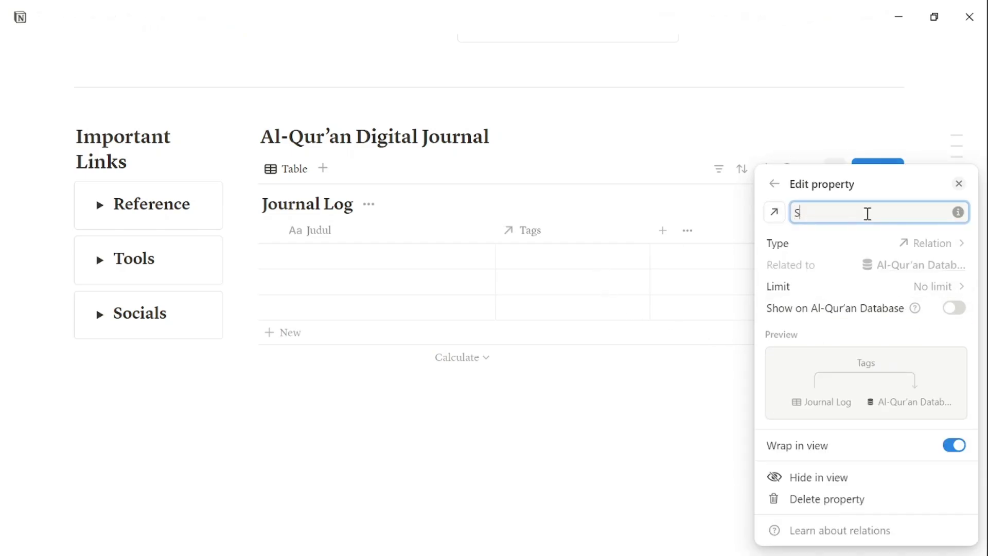
pyautogui.write('urat')
pyautogui.press('Return')
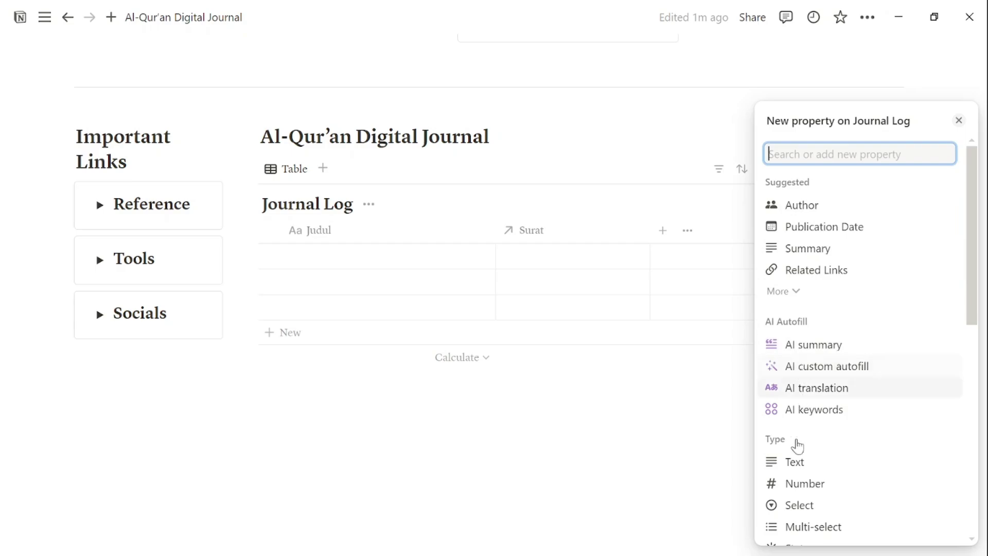
# Add a multi-select property named "Keyword" to the Journal Log.
pyautogui.scroll(-3, 795, 483)
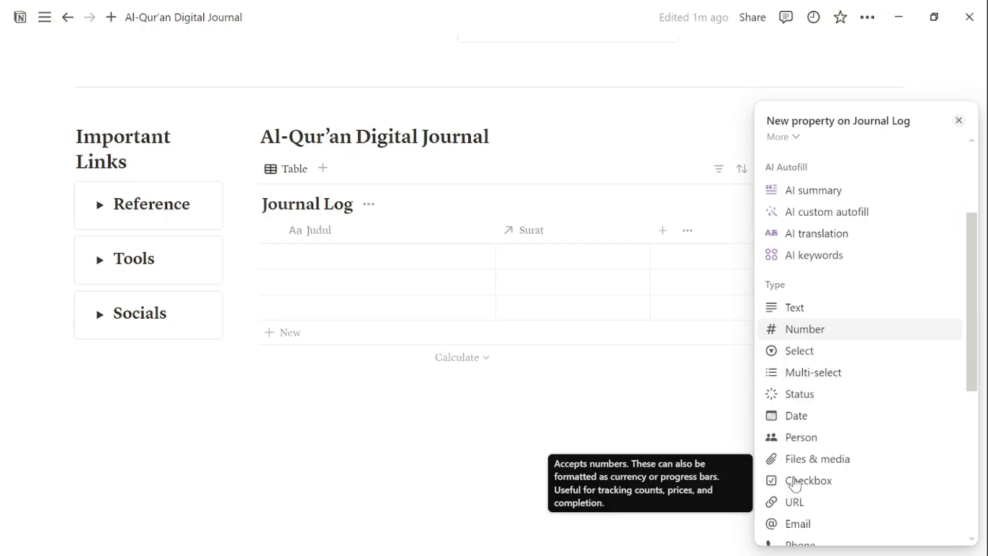
pyautogui.click(810, 373)
pyautogui.write('Key')
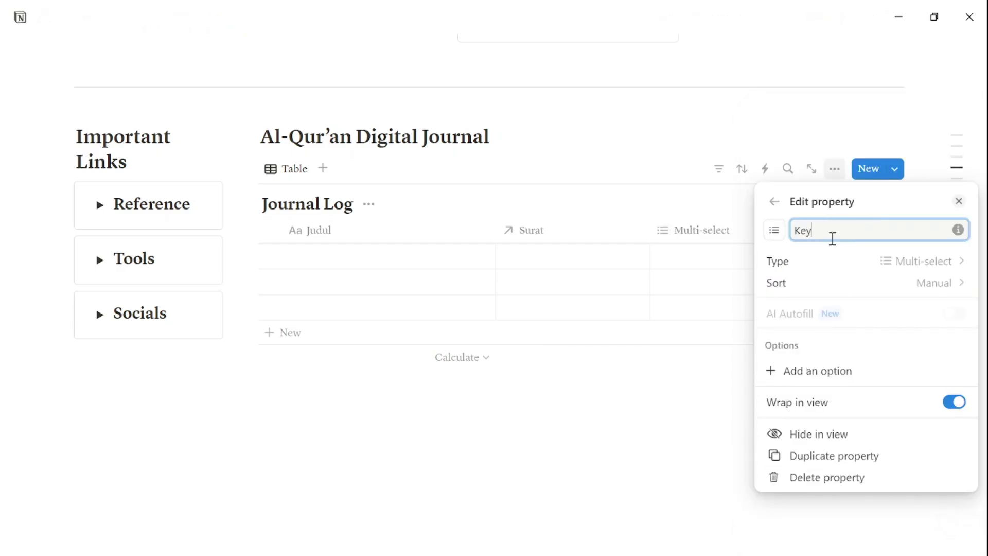
pyautogui.write('word')
pyautogui.press('Return')
# Add a text property named "Summary" to the Journal Log.
pyautogui.click(820, 232)
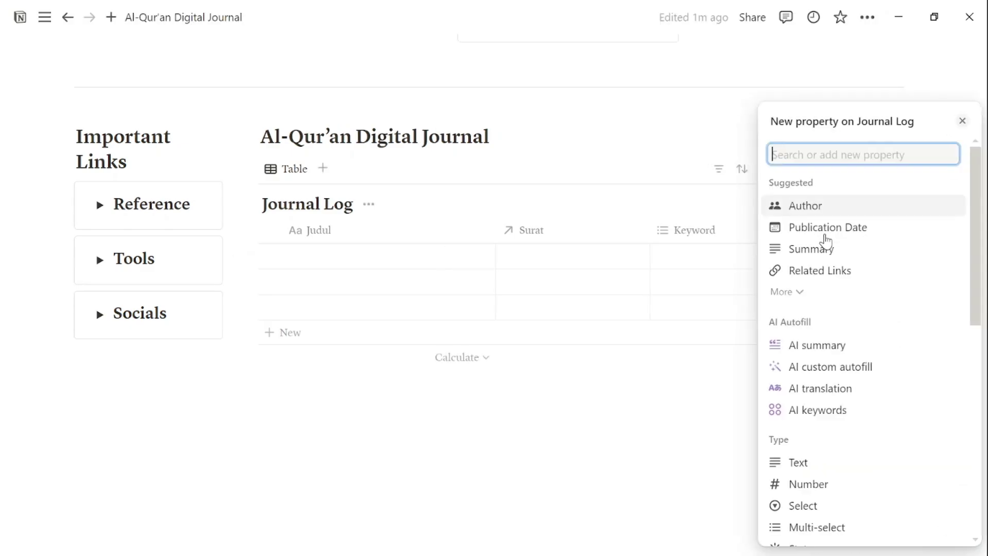
pyautogui.write('SUmma')
pyautogui.click(833, 249)
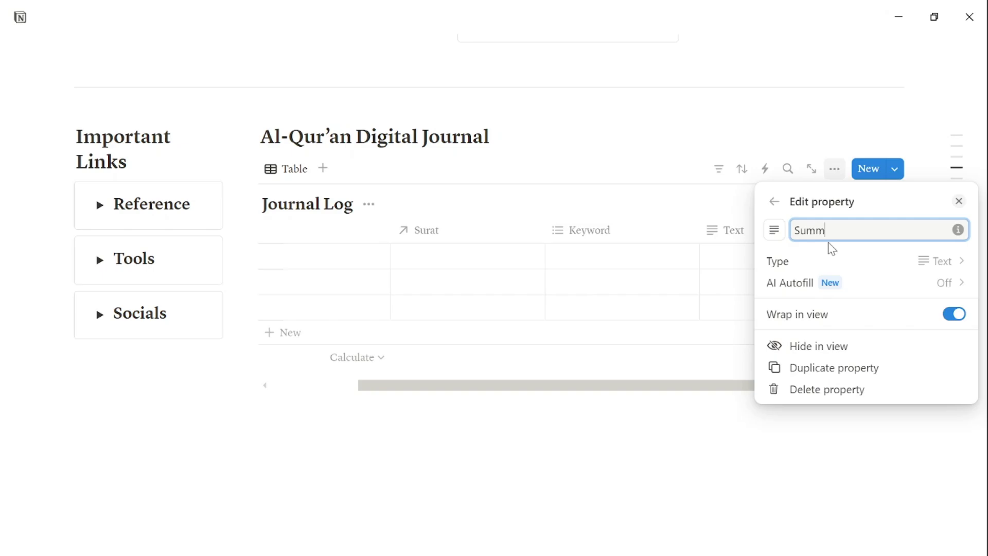
pyautogui.write('ary')
pyautogui.press('Return')
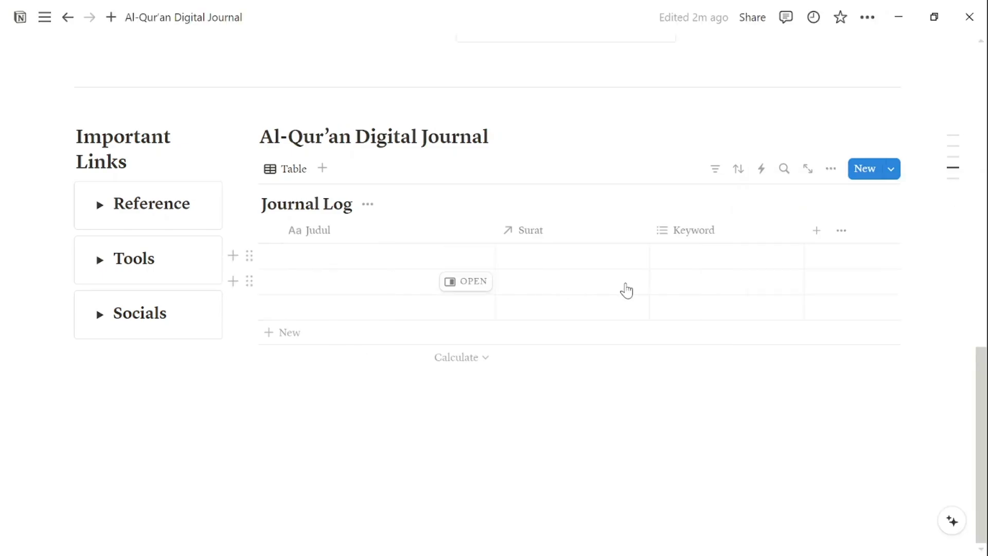
# Check the pages offered by the first row's Surat relation and review the whole journal page layout.
pyautogui.click(599, 252)
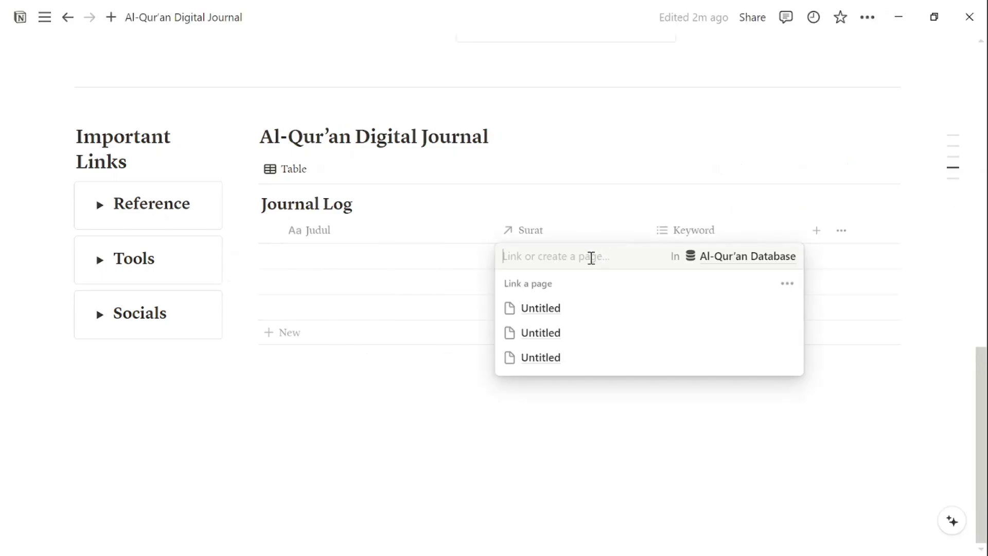
pyautogui.press('Escape')
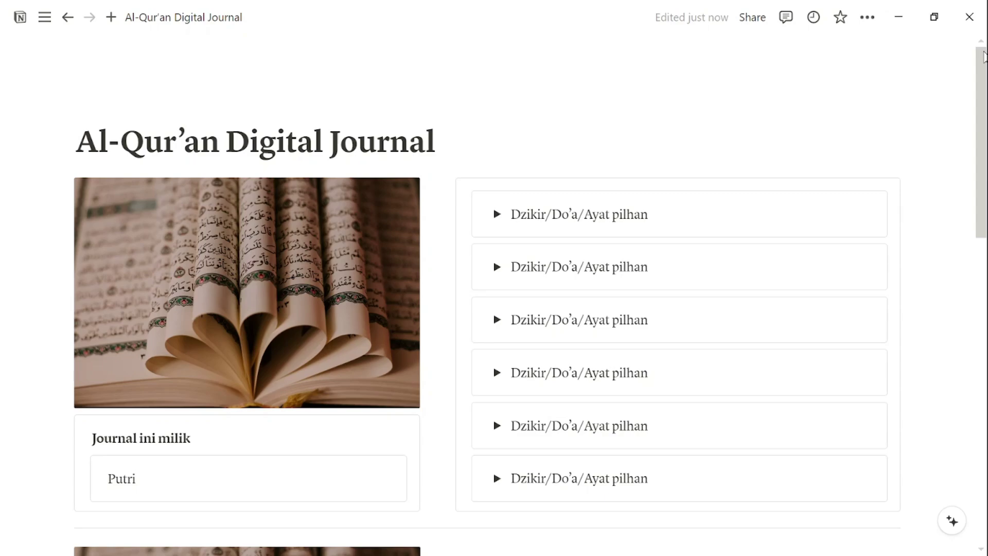
pyautogui.scroll(-6, 984, 57)
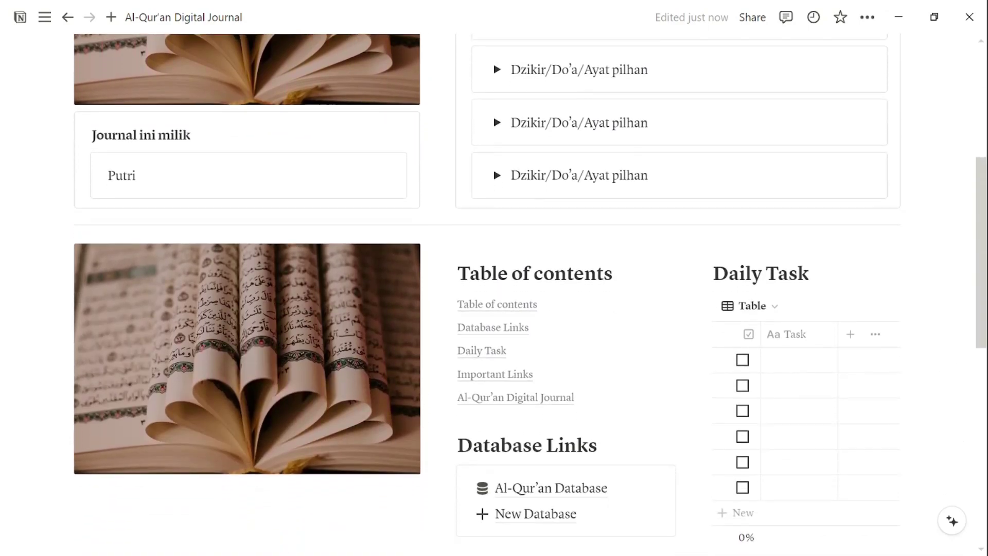
pyautogui.scroll(-6, 494, 293)
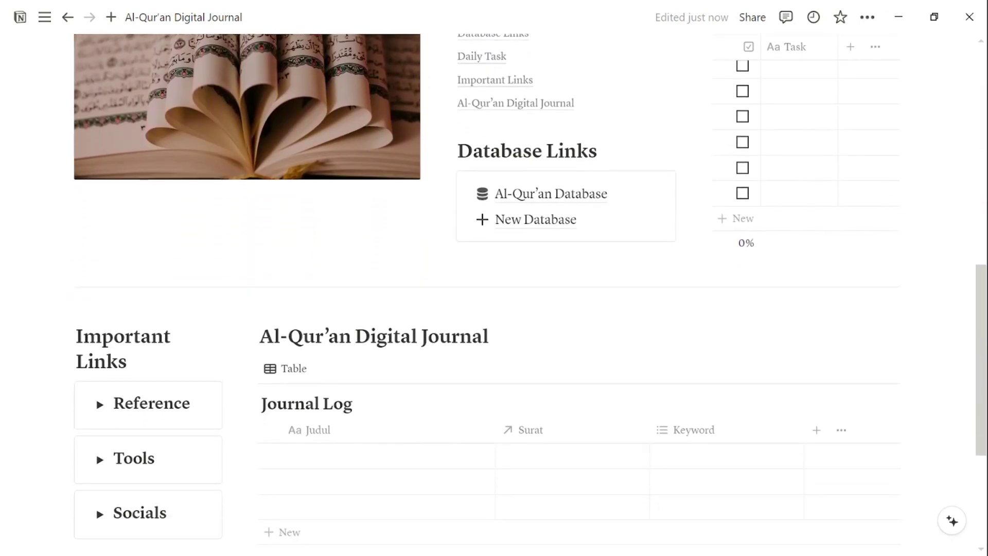
pyautogui.scroll(-2, 494, 293)
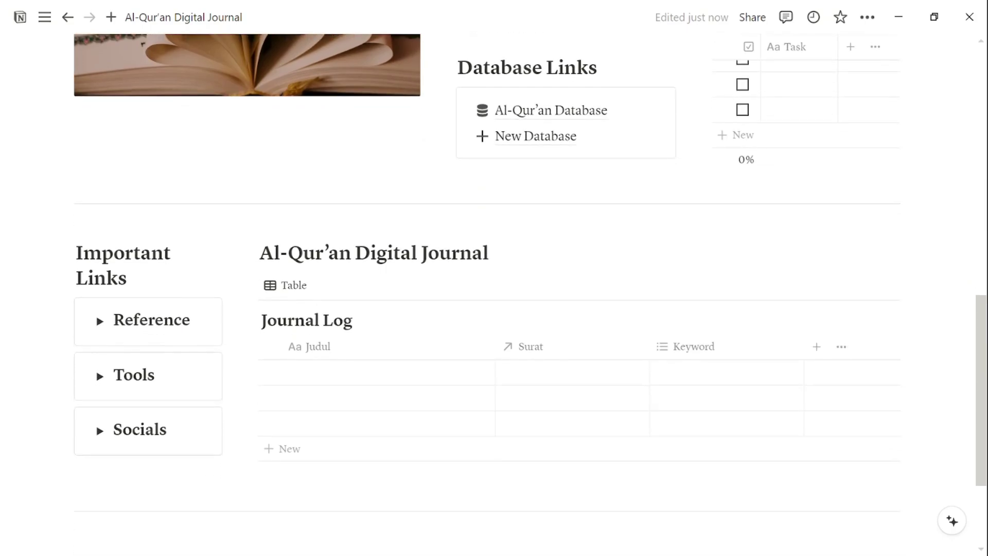
pyautogui.scroll(-2, 494, 294)
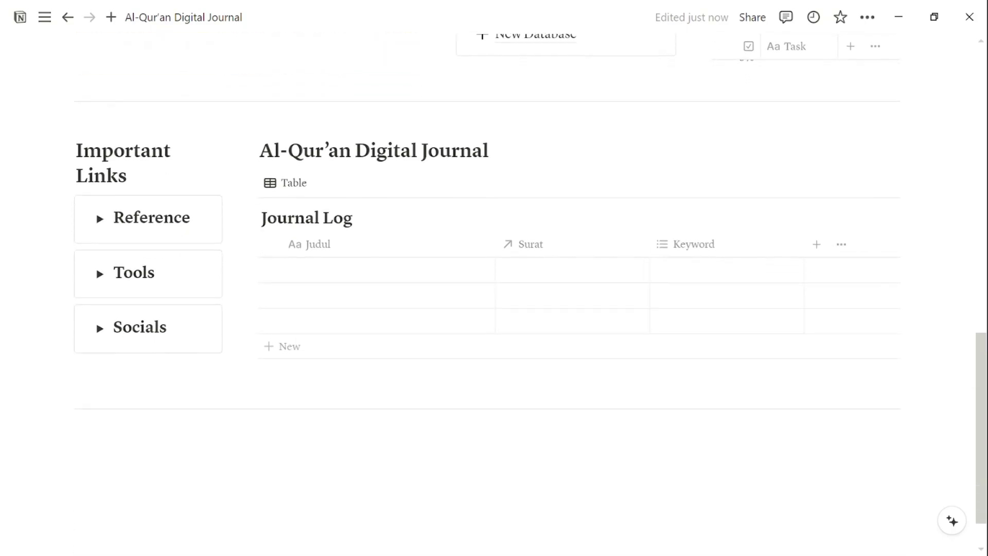
pyautogui.scroll(6, 494, 293)
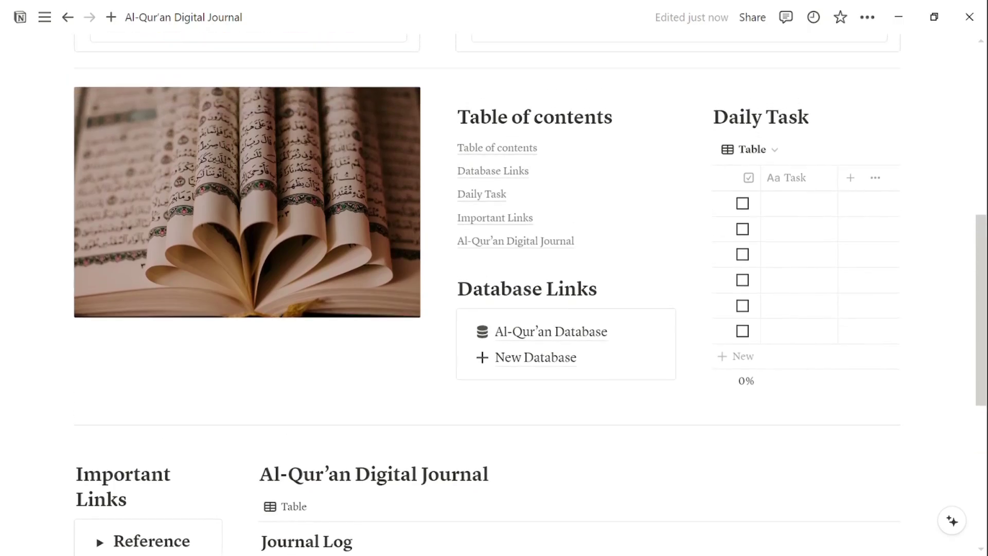
# Open the Al-Qur'an Database from the Database Links and set the first row's Juz to "Juz 1".
pyautogui.scroll(5, 985, 136)
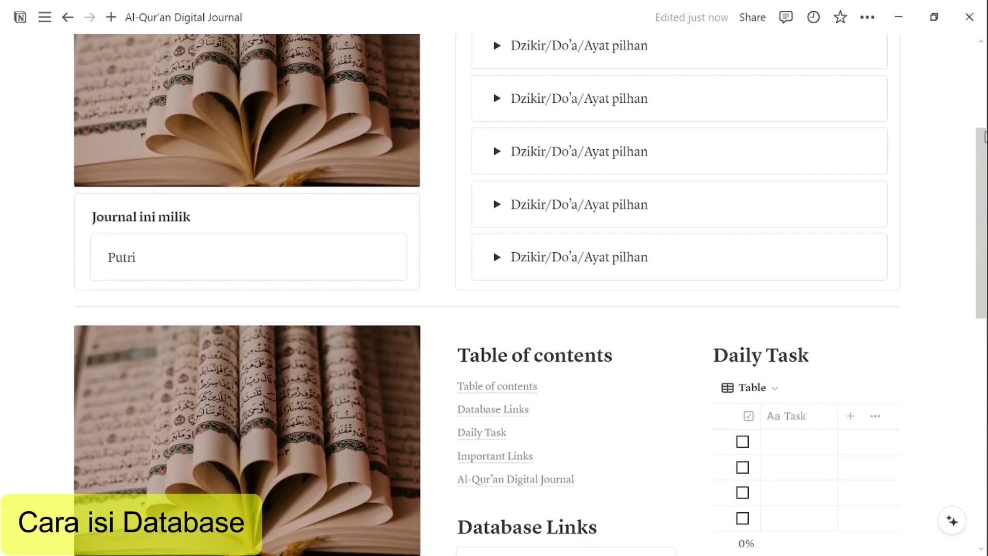
pyautogui.moveTo(986, 136); pyautogui.dragTo(985, 193)
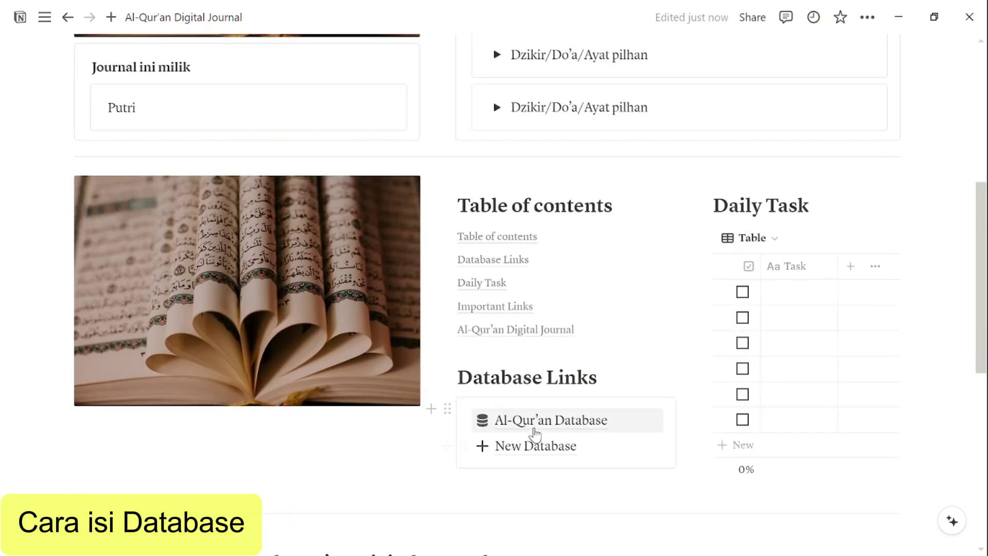
pyautogui.click(550, 421)
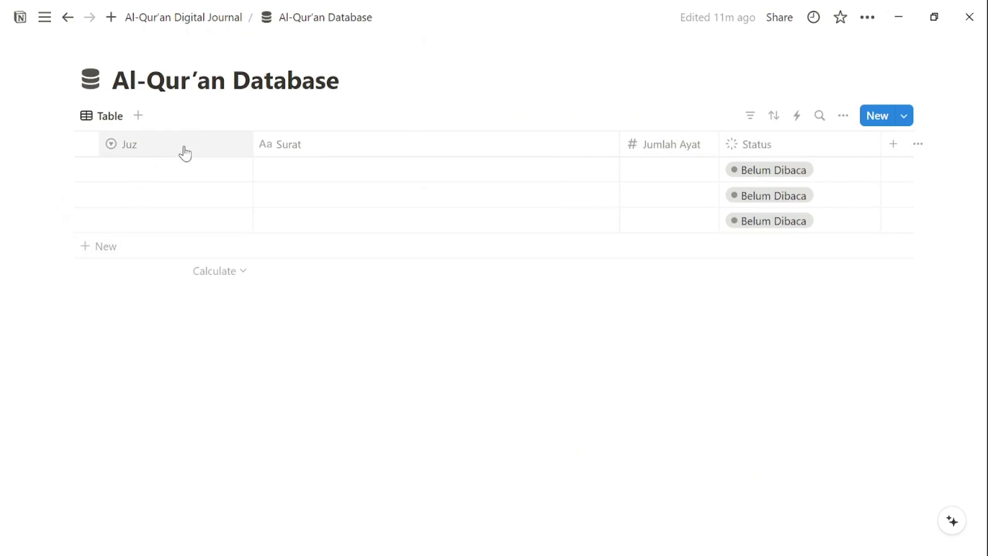
pyautogui.click(141, 177)
pyautogui.click(139, 221)
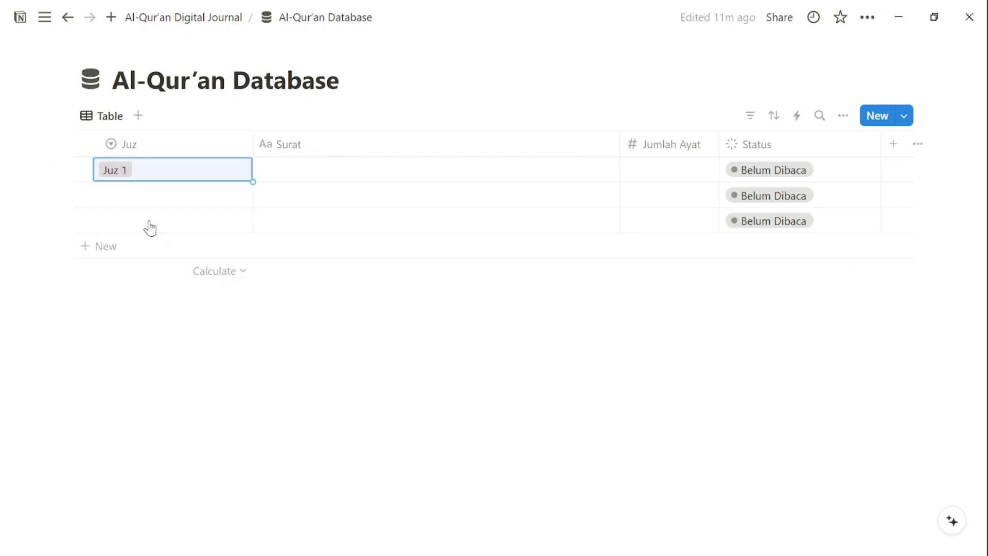
# Fill the Juz 1 row with Surat "Q.s Al-Fatihah", Jumlah Ayat 7 and status "Sudah dihafal".
pyautogui.click(338, 171)
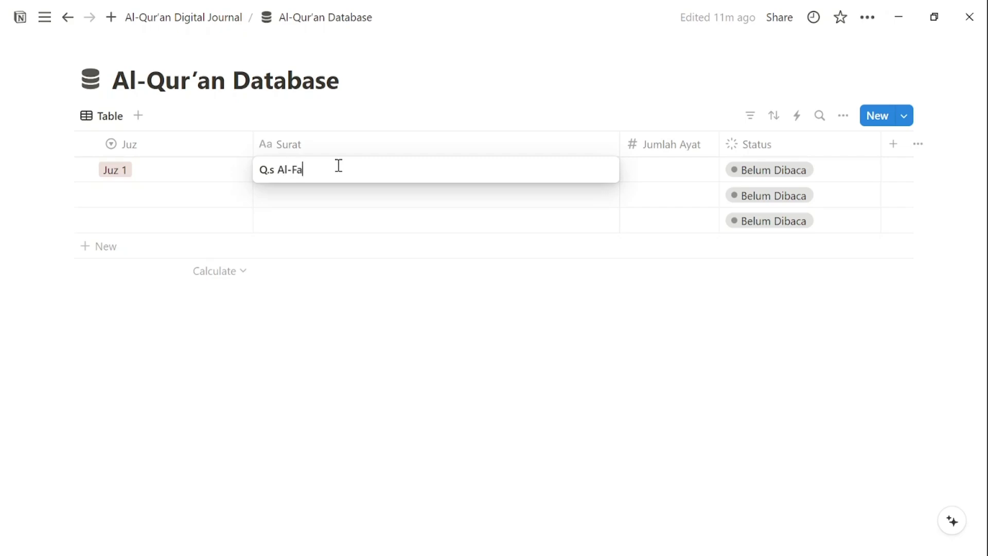
pyautogui.click(655, 173)
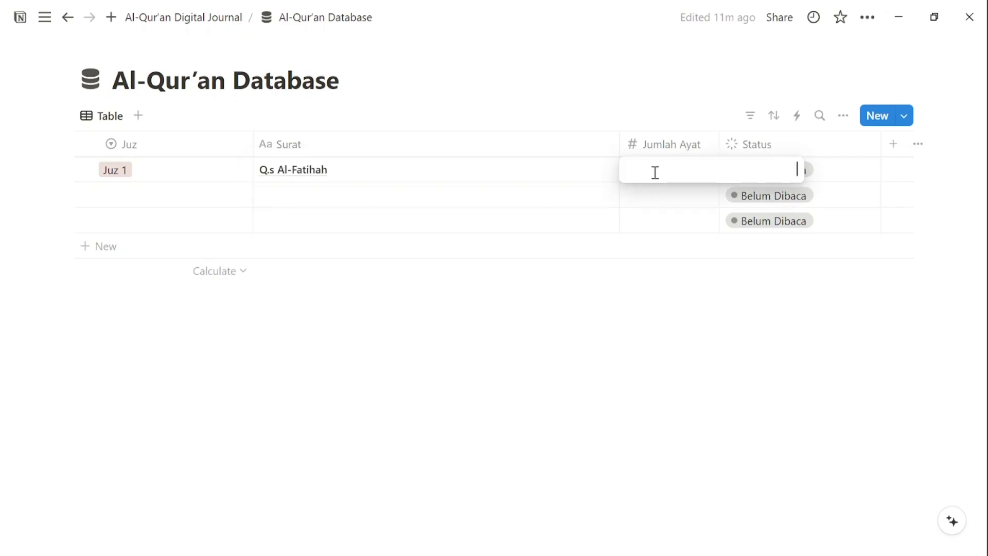
pyautogui.press('Return')
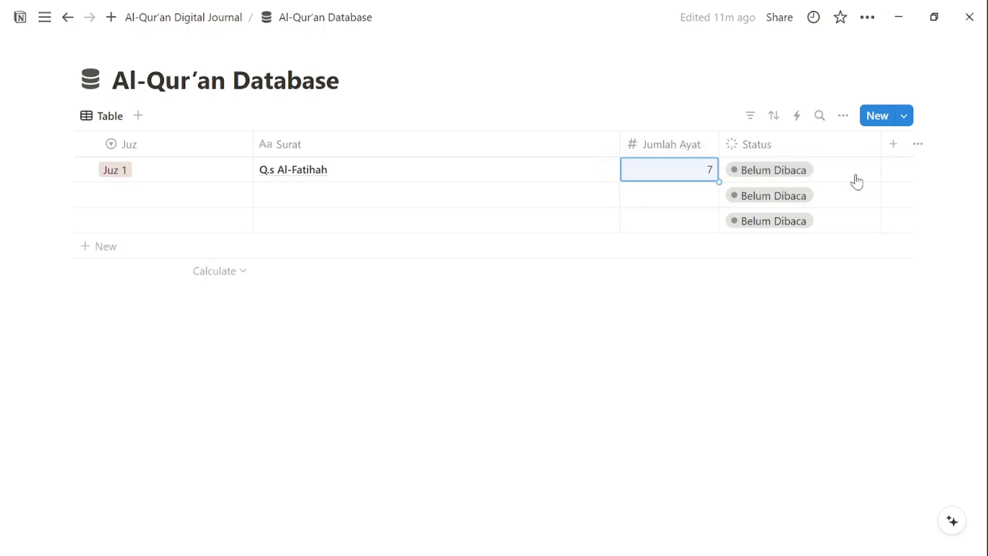
pyautogui.click(857, 178)
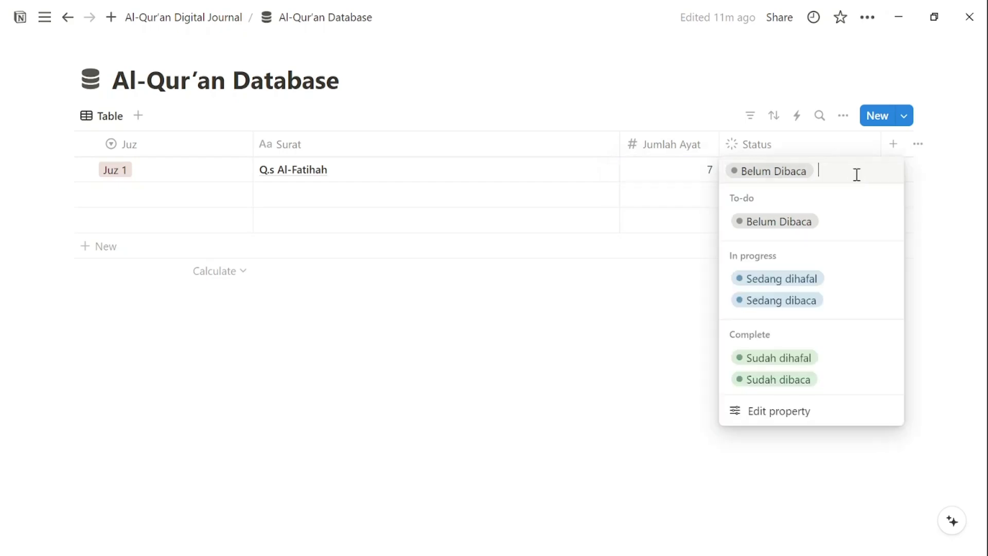
pyautogui.click(834, 355)
# Open the Q.s Al-Fatihah page and add a number property named "Nomor Surat".
pyautogui.click(599, 169)
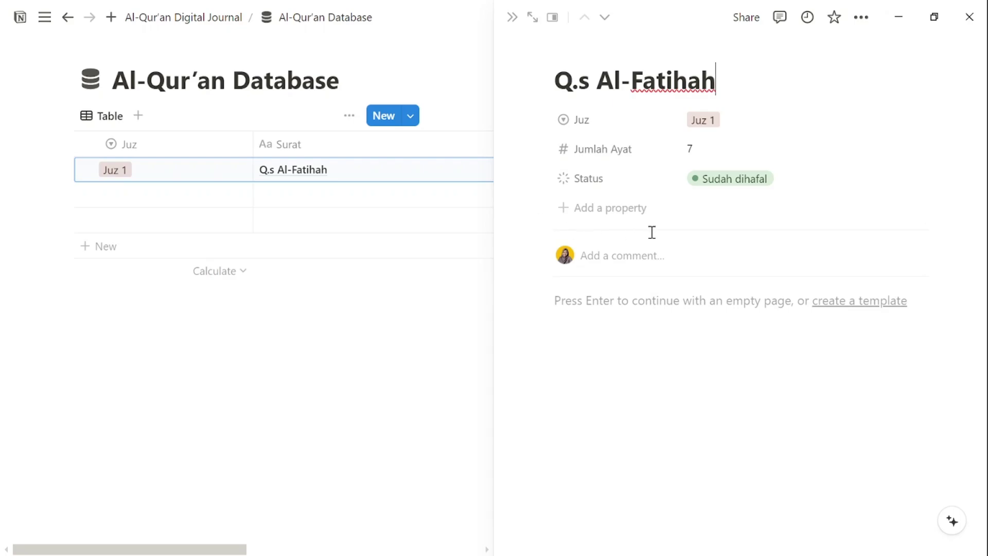
pyautogui.click(602, 212)
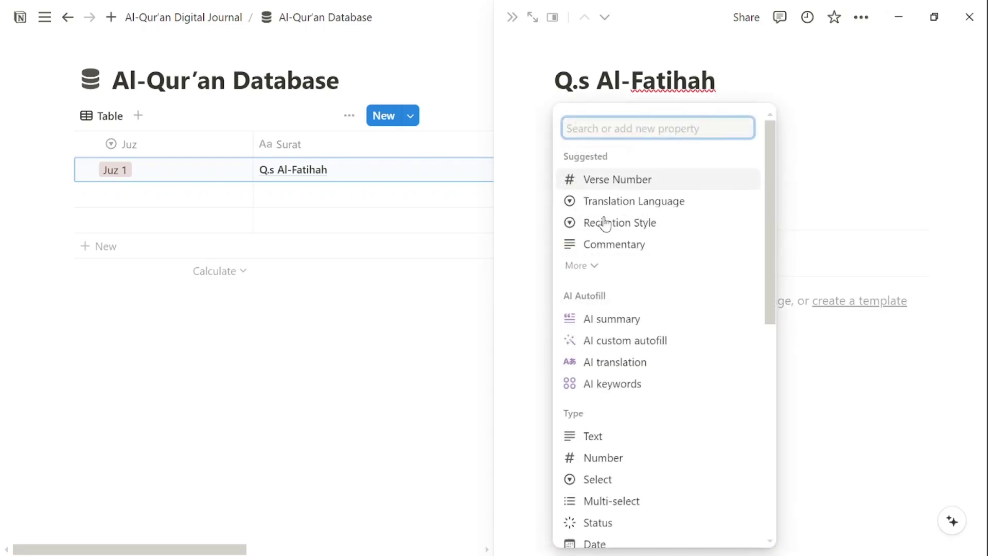
pyautogui.scroll(-3, 592, 278)
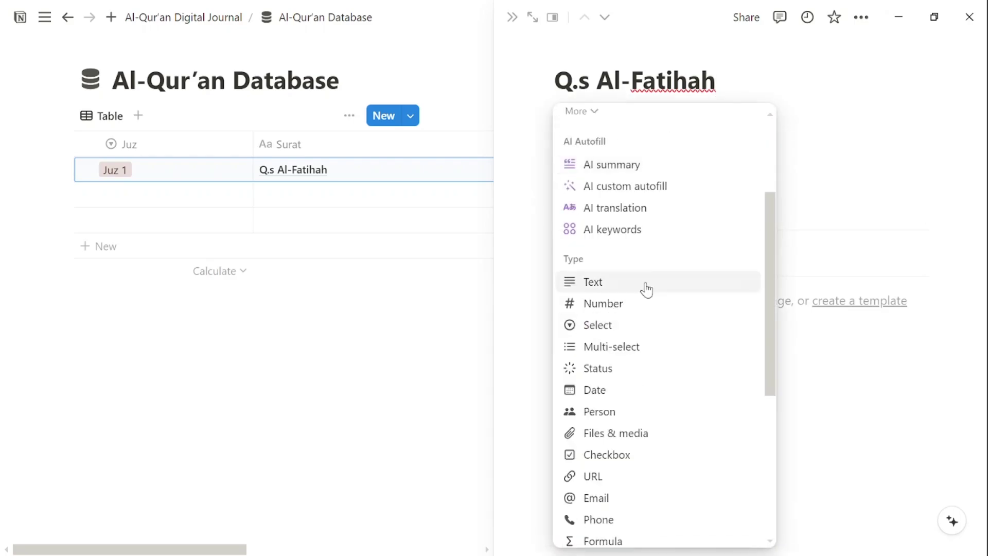
pyautogui.scroll(-2, 646, 290)
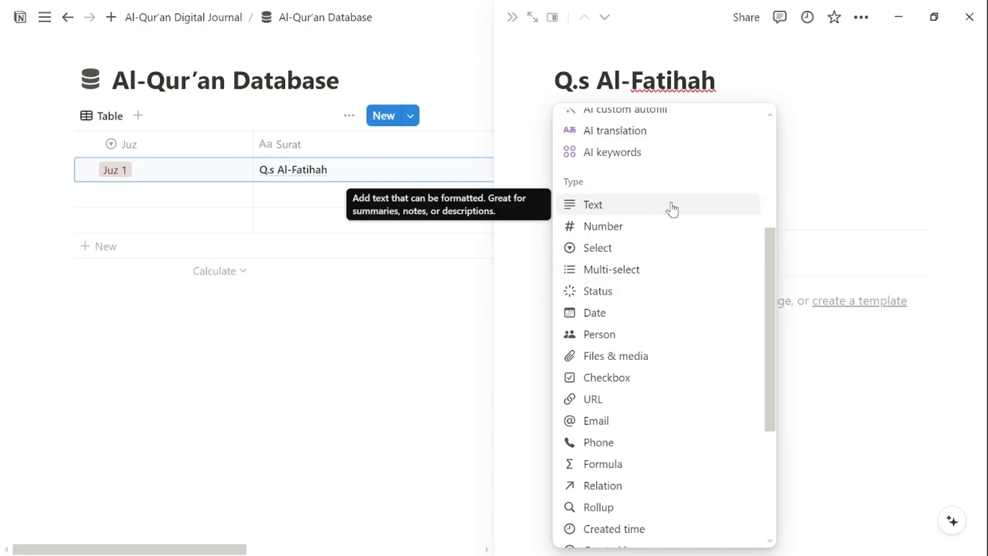
pyautogui.click(671, 226)
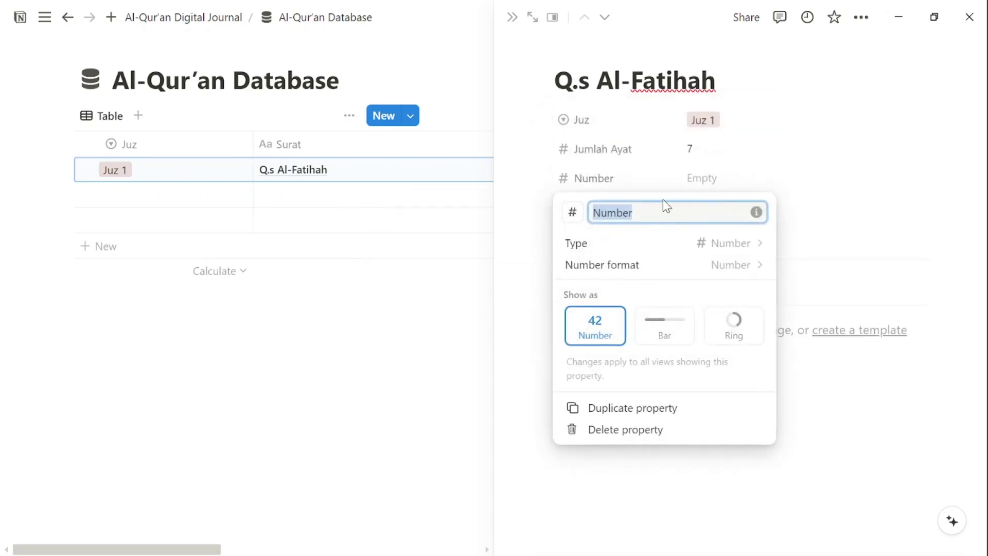
pyautogui.press('BackSpace')
pyautogui.write('Nomor Surat')
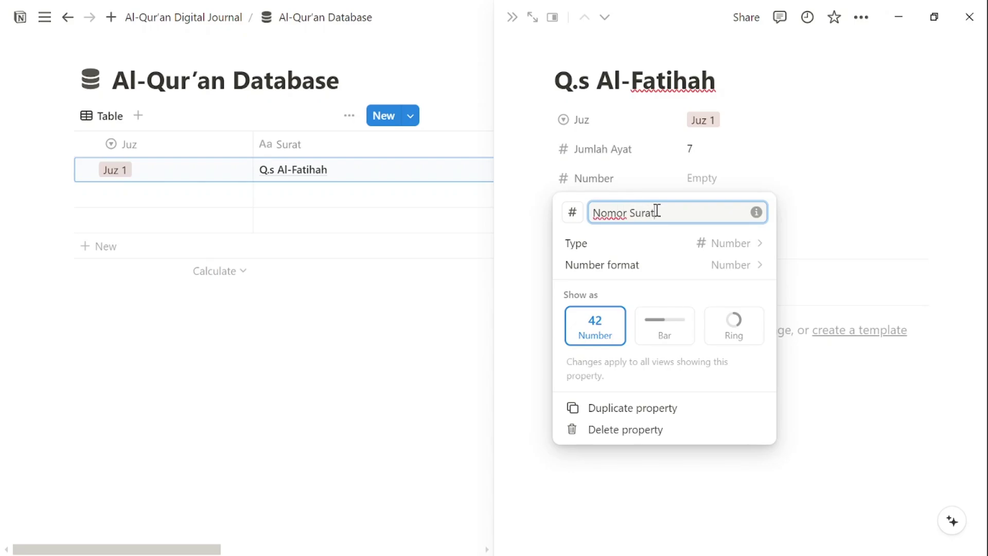
pyautogui.press('Return')
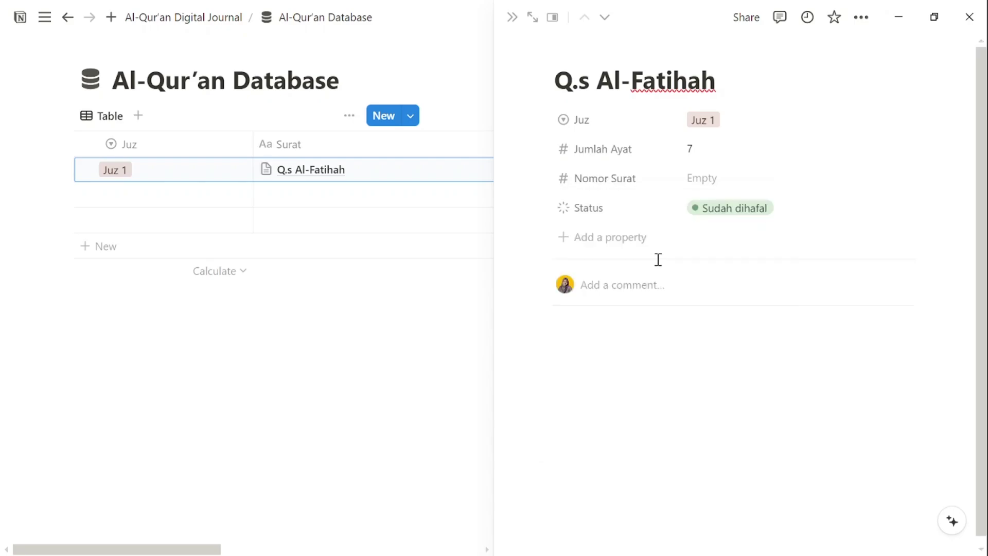
# Add a text property named "Arti Surat" to the Q.s Al-Fatihah page.
pyautogui.click(616, 237)
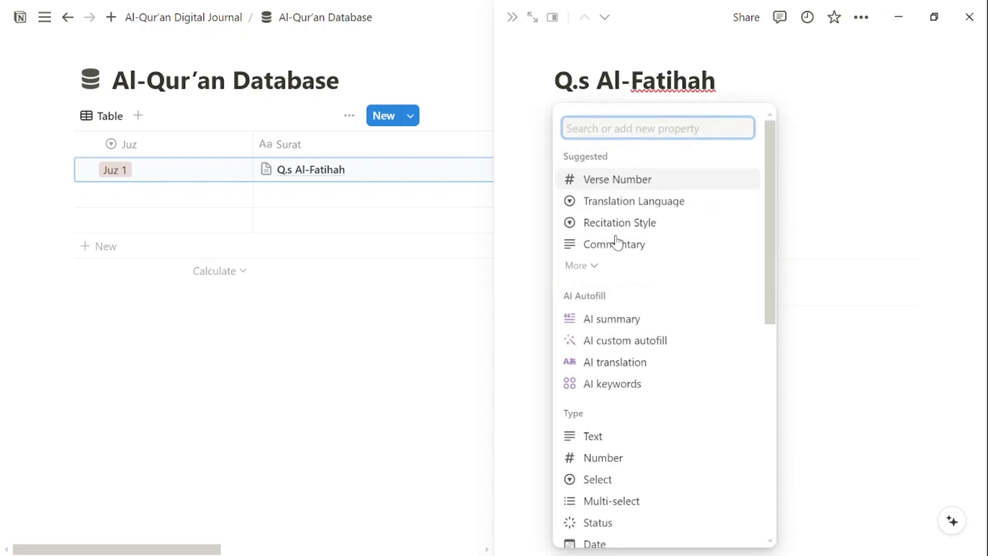
pyautogui.click(610, 436)
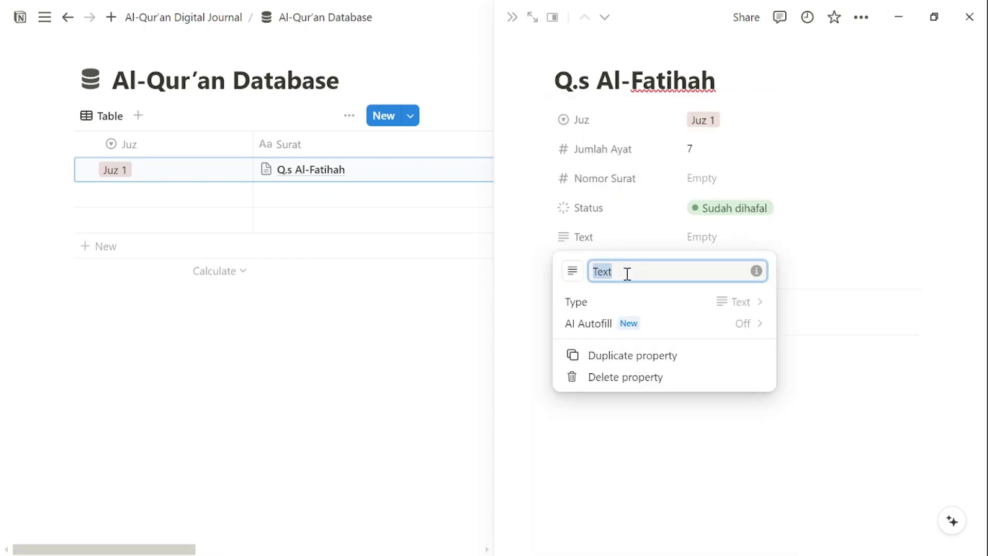
pyautogui.press('BackSpace')
pyautogui.write('Arti Surat')
pyautogui.press('Return')
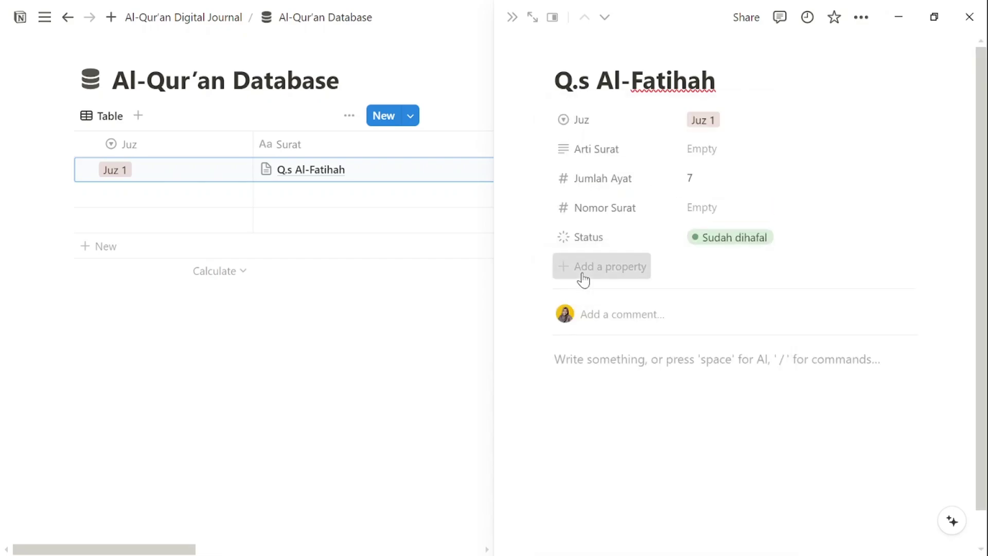
pyautogui.click(583, 280)
pyautogui.press('Escape')
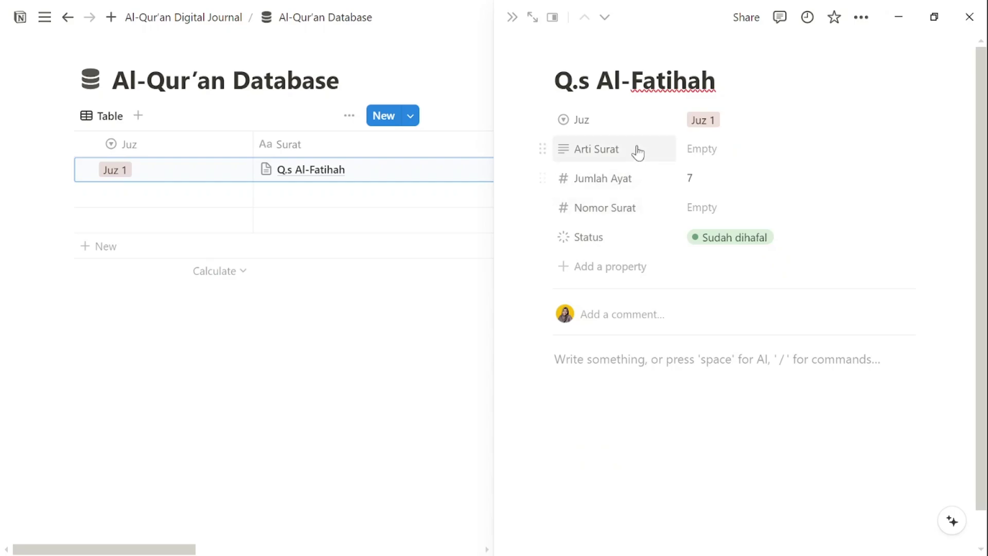
# Add a select property named "Jenis Surat" to the Q.s Al-Fatihah page.
pyautogui.click(599, 268)
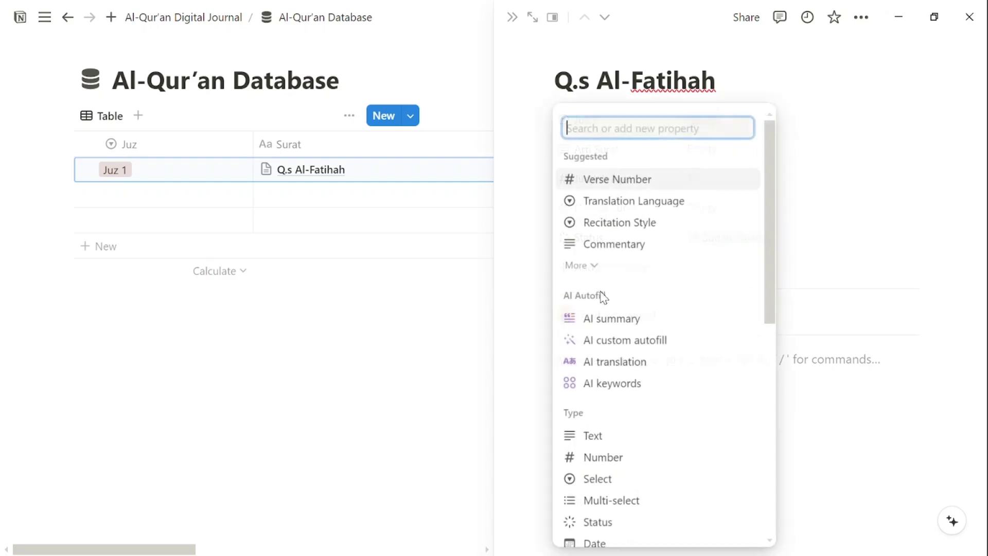
pyautogui.click(621, 481)
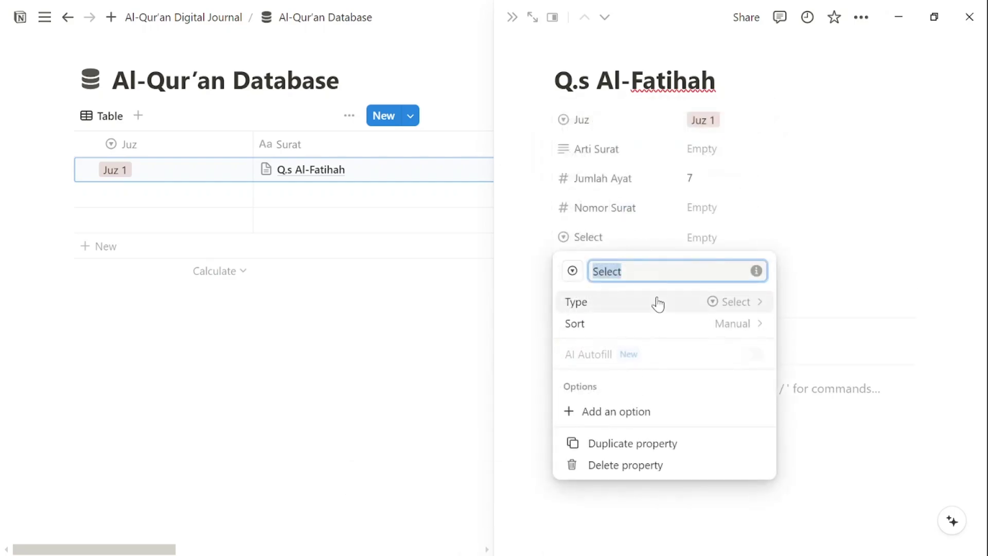
pyautogui.press('BackSpace')
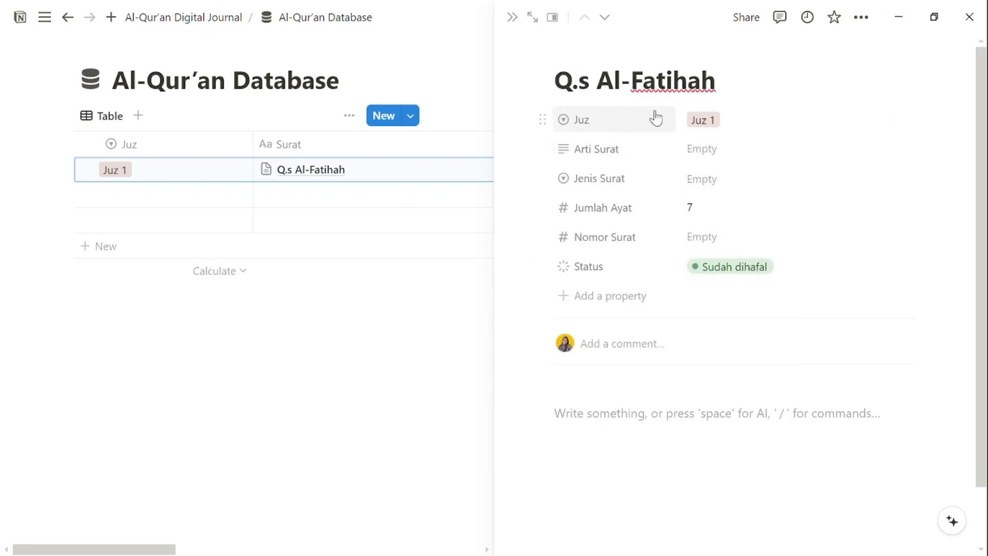
# Set Q.s Al-Fatihah's Arti Surat to "Pembuka", Jenis Surat to "Makiyyah" and Nomor Surat to 1.
pyautogui.click(709, 154)
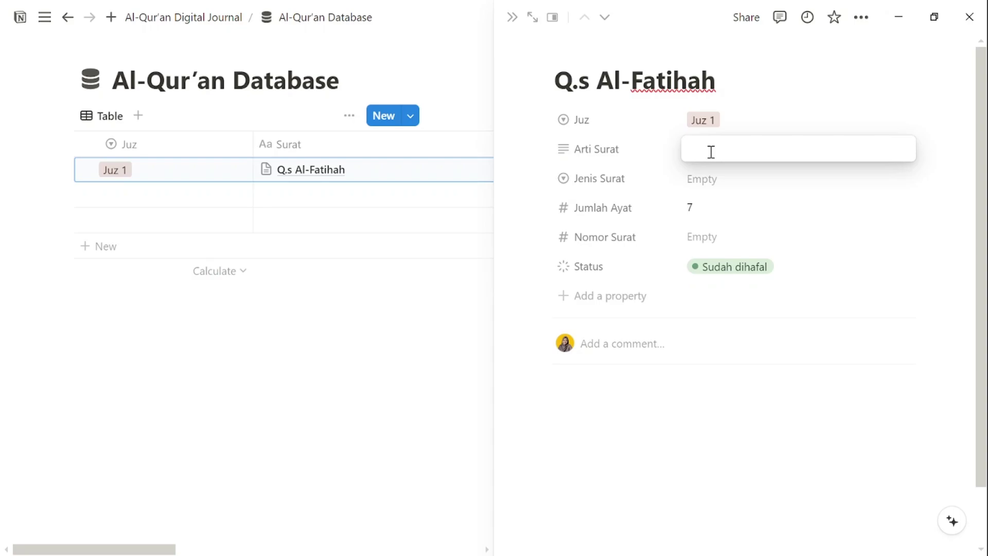
pyautogui.write('Pembuka')
pyautogui.press('Return')
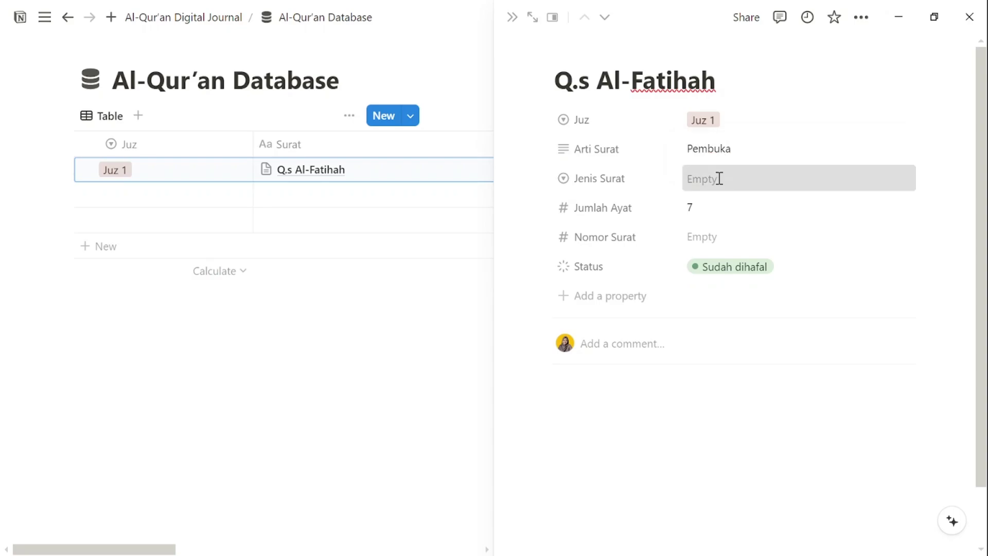
pyautogui.click(718, 179)
pyautogui.write('Makiyyah')
pyautogui.press('Return')
pyautogui.click(715, 239)
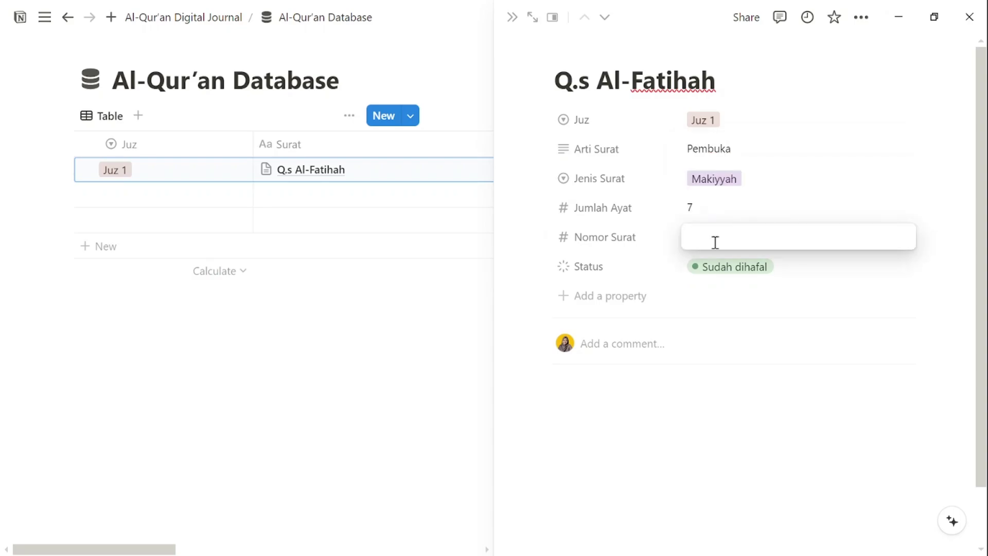
pyautogui.write('1')
pyautogui.press('Return')
# Give the Q.s Al-Fatihah page a diagonal arrow icon.
pyautogui.click(571, 48)
pyautogui.click(569, 76)
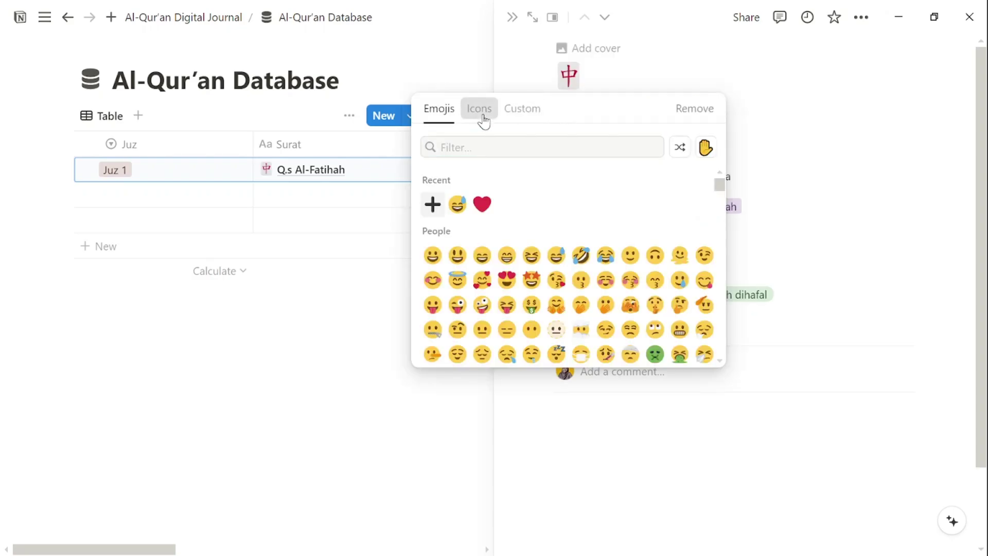
pyautogui.click(480, 109)
pyautogui.click(556, 204)
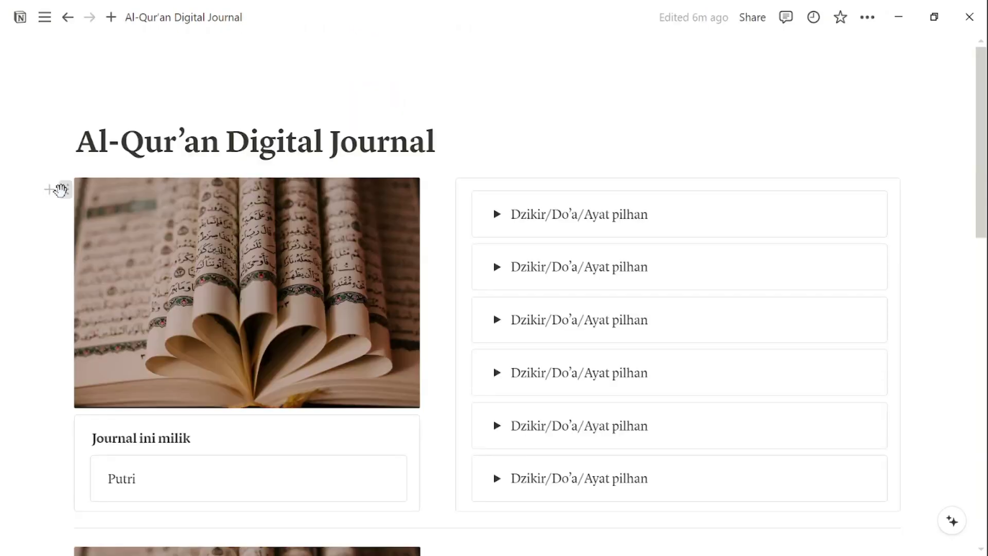
# Duplicate the Qur'an photo above "Journal ini milik" on the journal page and move one copy into the Q.s Al-Fatihah page.
pyautogui.click(65, 190)
pyautogui.click(129, 211)
pyautogui.scroll(-7, 358, 281)
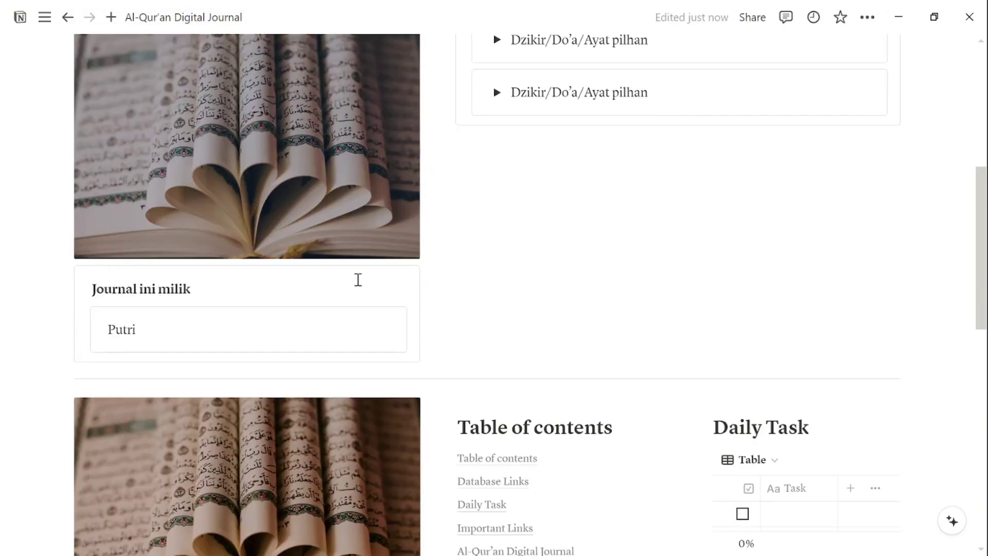
pyautogui.scroll(-4, 358, 280)
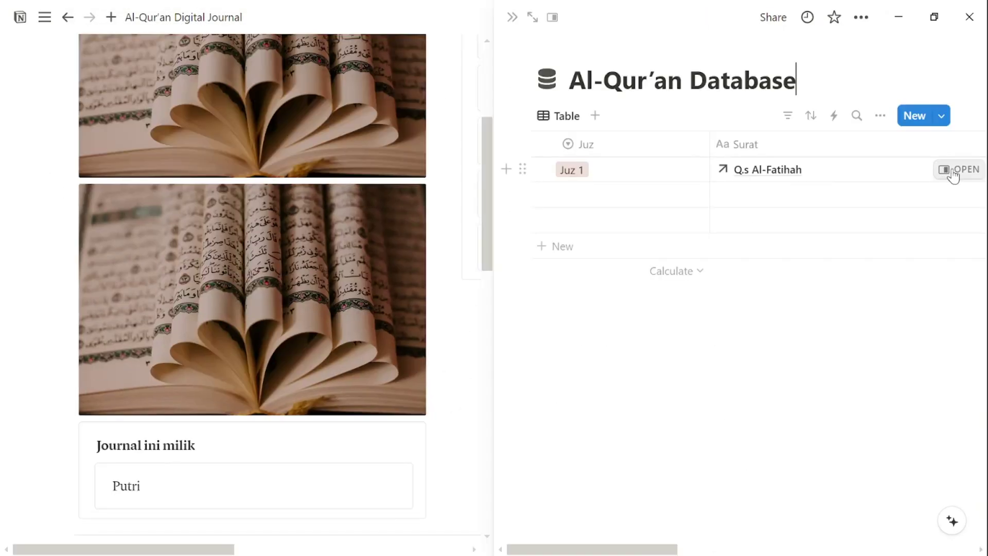
pyautogui.click(952, 174)
pyautogui.moveTo(70, 196); pyautogui.dragTo(585, 412)
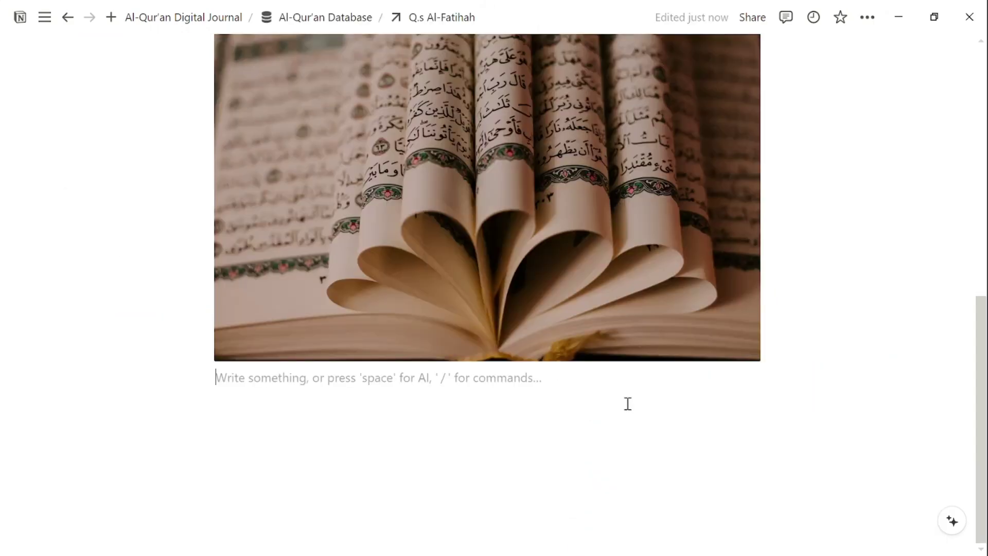
# Add a heading "Keutamaan" below the photo on the Q.s Al-Fatihah page.
pyautogui.write('/')
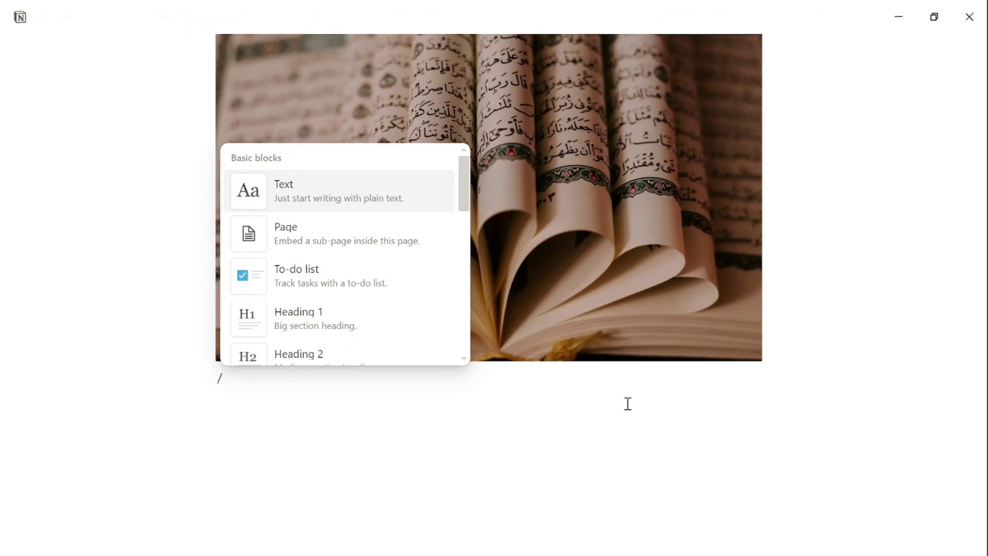
pyautogui.write('head')
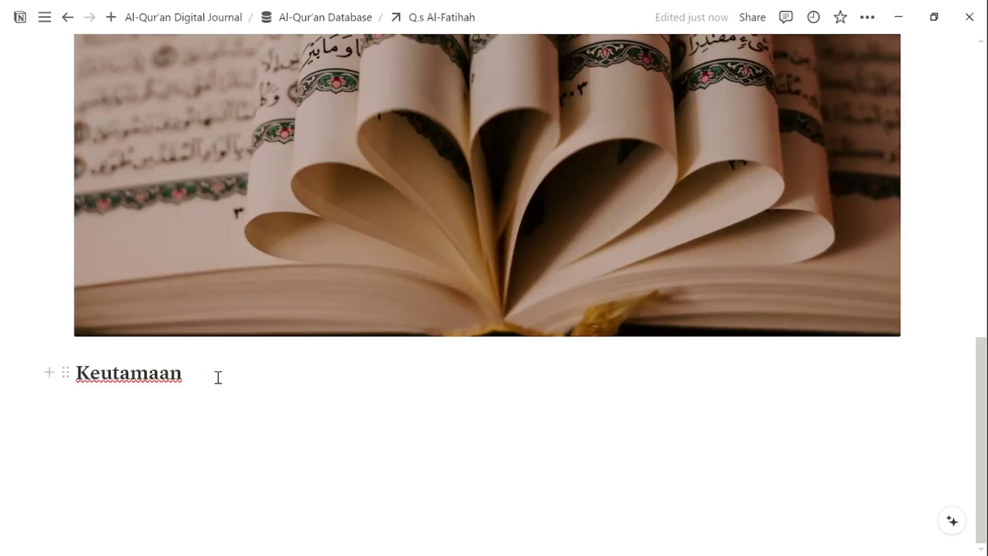
pyautogui.press('Return')
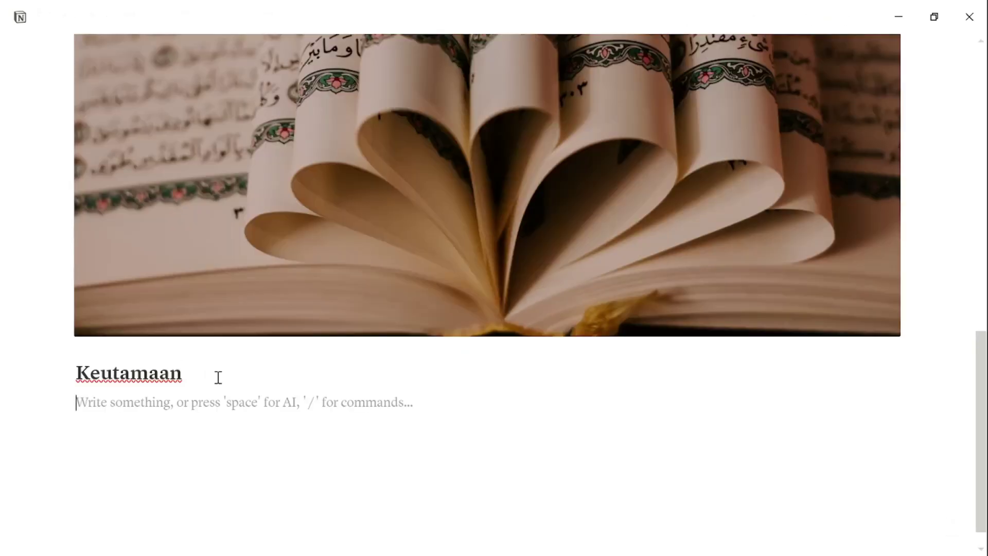
# Add a Toggle heading 3 titled "Keutamaan 1" under the Keutamaan heading.
pyautogui.write('/togg')
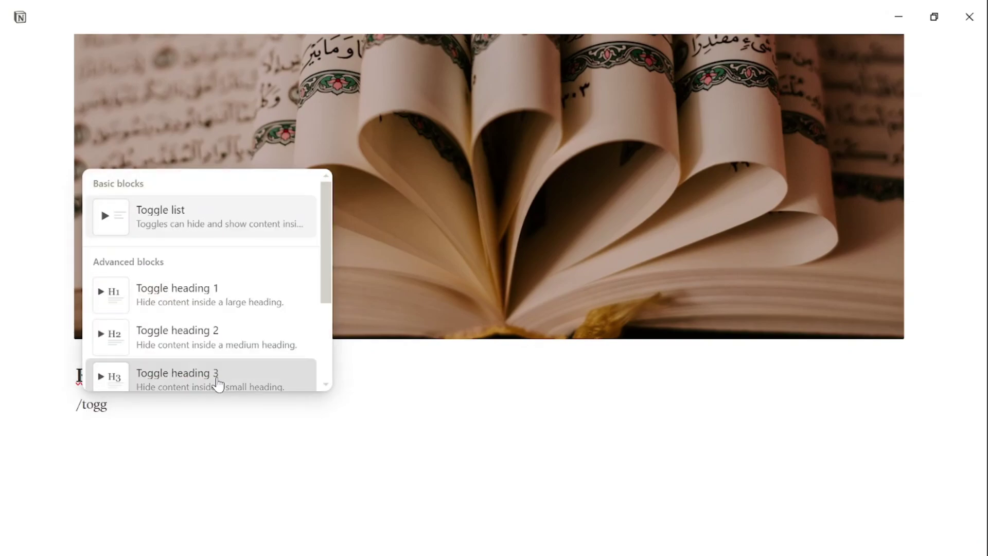
pyautogui.click(219, 383)
pyautogui.write('Keutamaan 1')
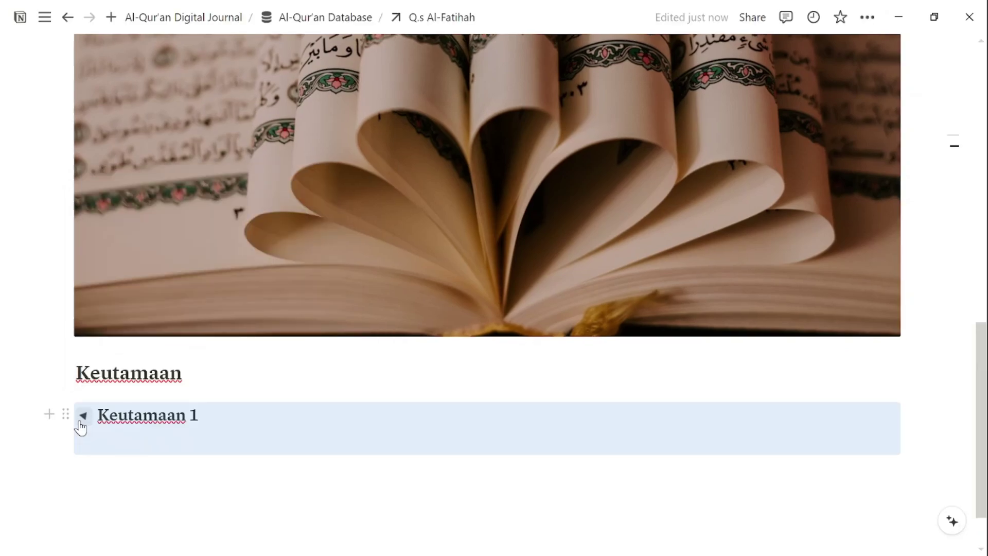
# Insert an empty callout inside the Keutamaan 1 toggle heading.
pyautogui.press('Return')
pyautogui.write('/')
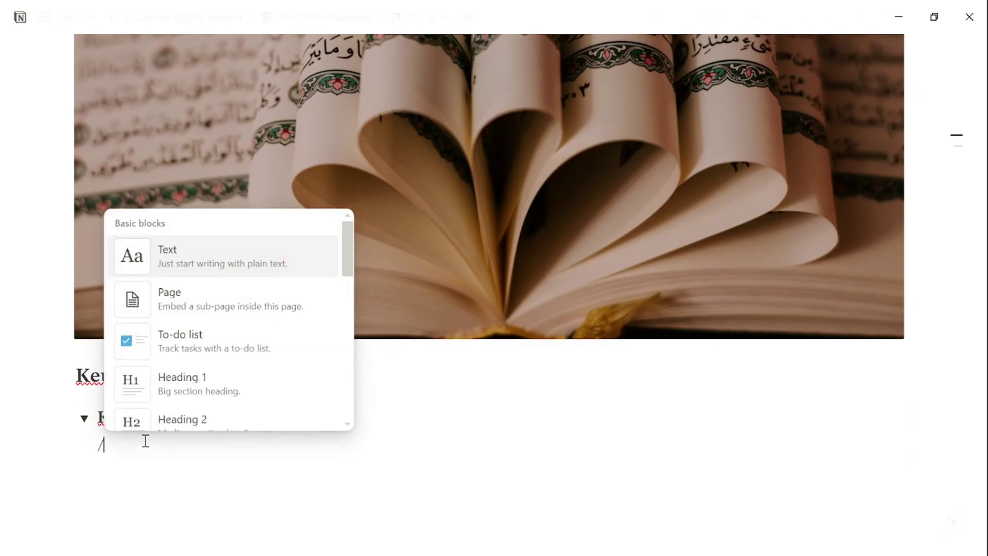
pyautogui.write('call')
pyautogui.click(183, 347)
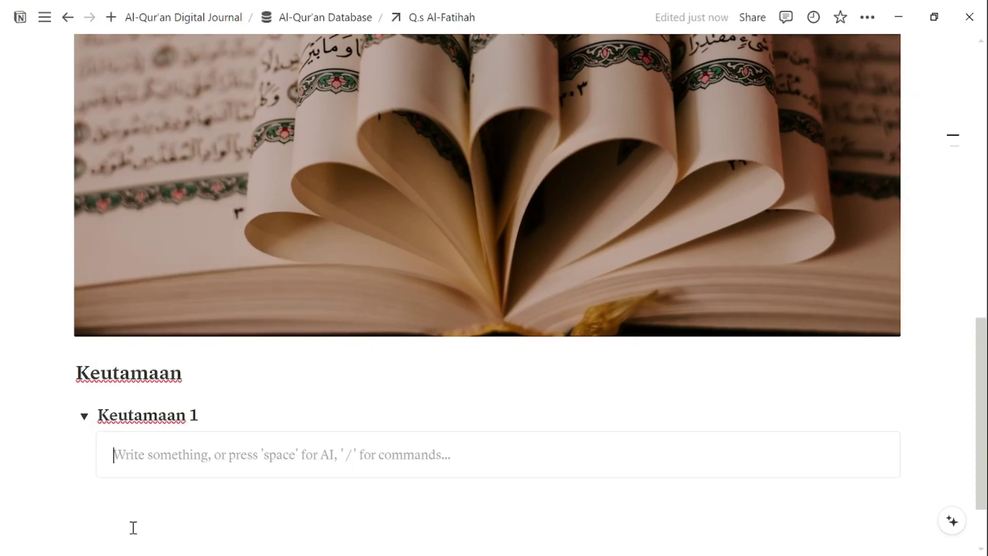
# Collapse the Keutamaan 1 toggle and duplicate it as Keutamaan 2 and Keutamaan 3.
pyautogui.click(84, 416)
pyautogui.click(66, 371)
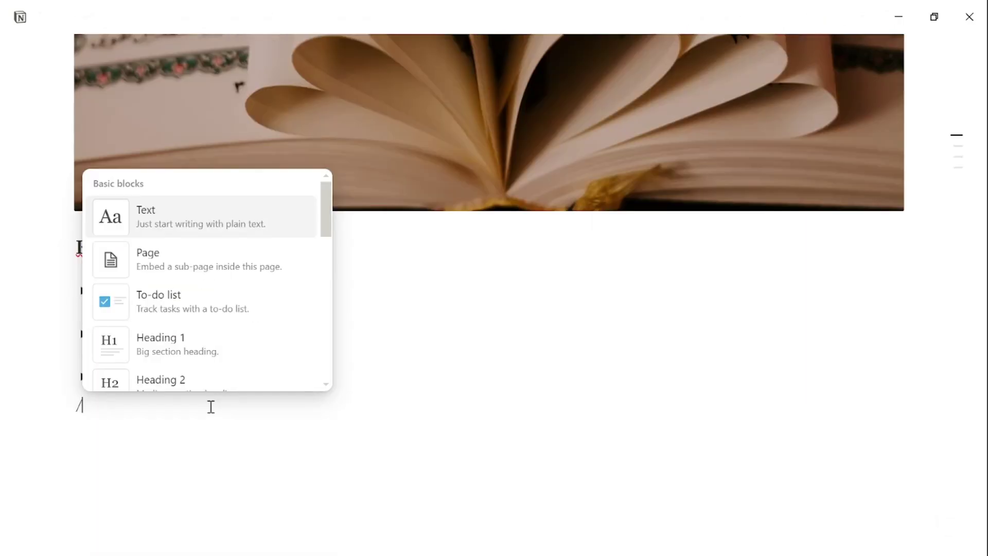
# Insert a linked database view of Journal Log below the Keutamaan 3 toggle.
pyautogui.write('view')
pyautogui.click(221, 220)
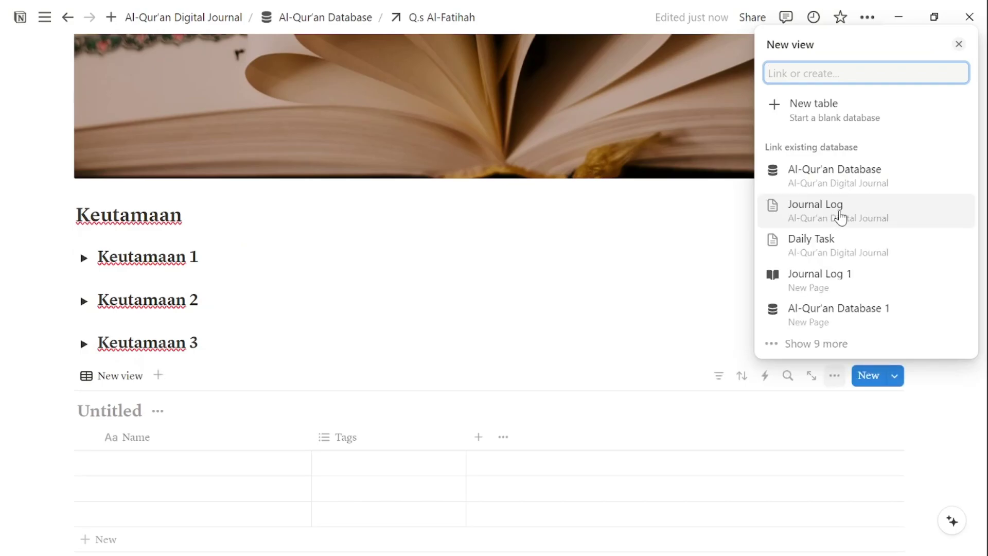
pyautogui.click(831, 214)
# Filter the linked Journal Log view so that Surat contains Q.s Al-Fatihah.
pyautogui.click(835, 375)
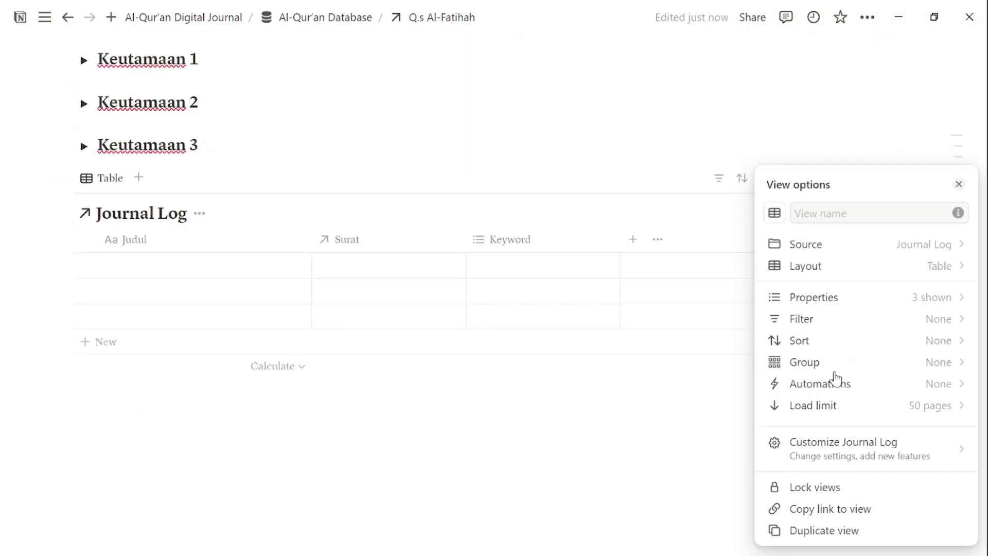
pyautogui.click(824, 318)
pyautogui.click(820, 240)
pyautogui.click(800, 323)
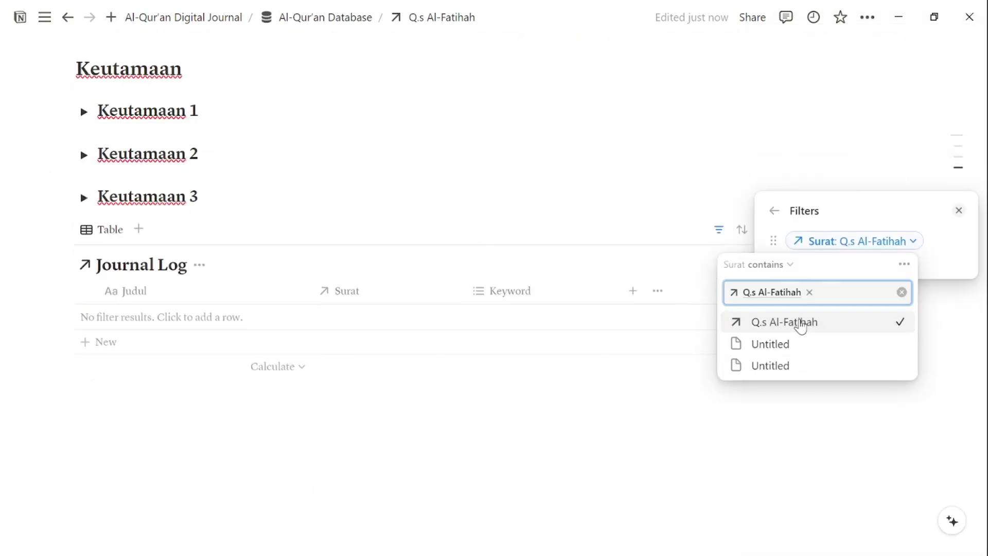
pyautogui.click(637, 266)
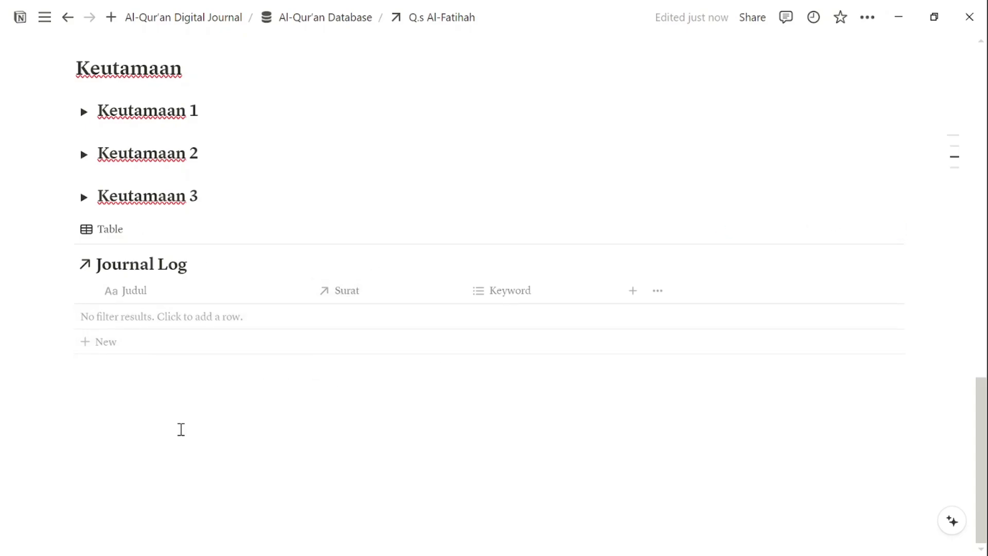
# Review the Q.s Al-Fatihah page from the photo to the Journal Log and check the contents of the Keutamaan toggles.
pyautogui.scroll(10, 252, 430)
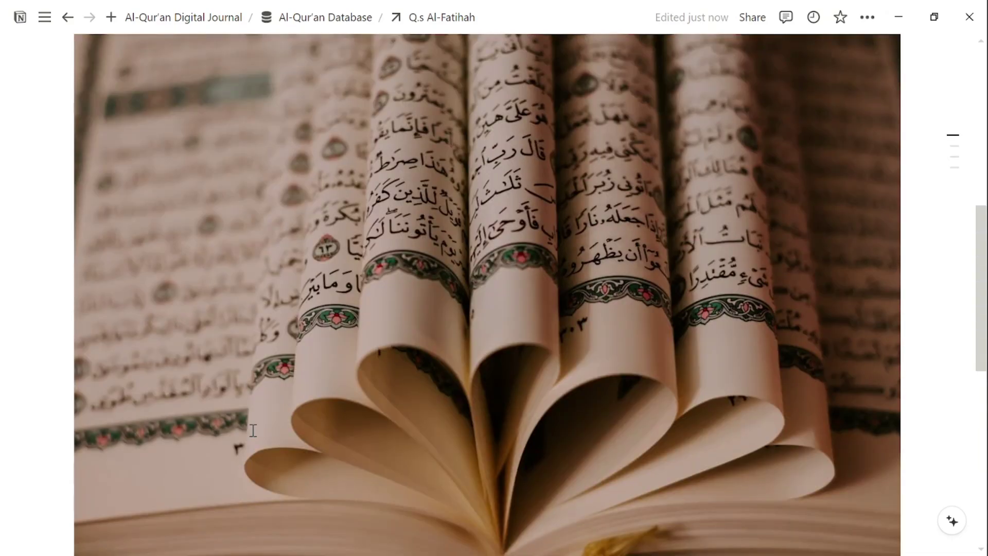
pyautogui.scroll(9, 252, 430)
pyautogui.scroll(-11, 252, 430)
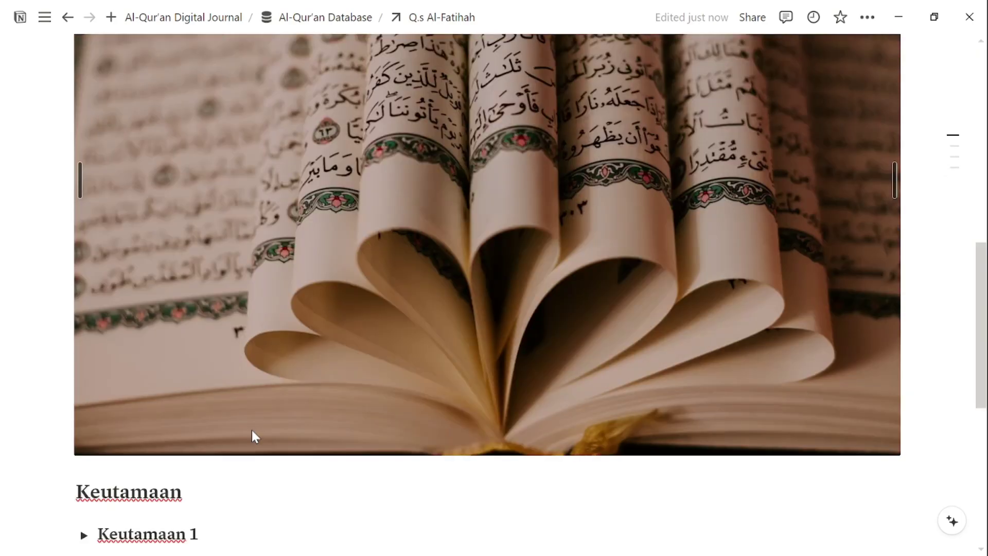
pyautogui.scroll(-5, 252, 430)
pyautogui.click(83, 304)
pyautogui.click(83, 303)
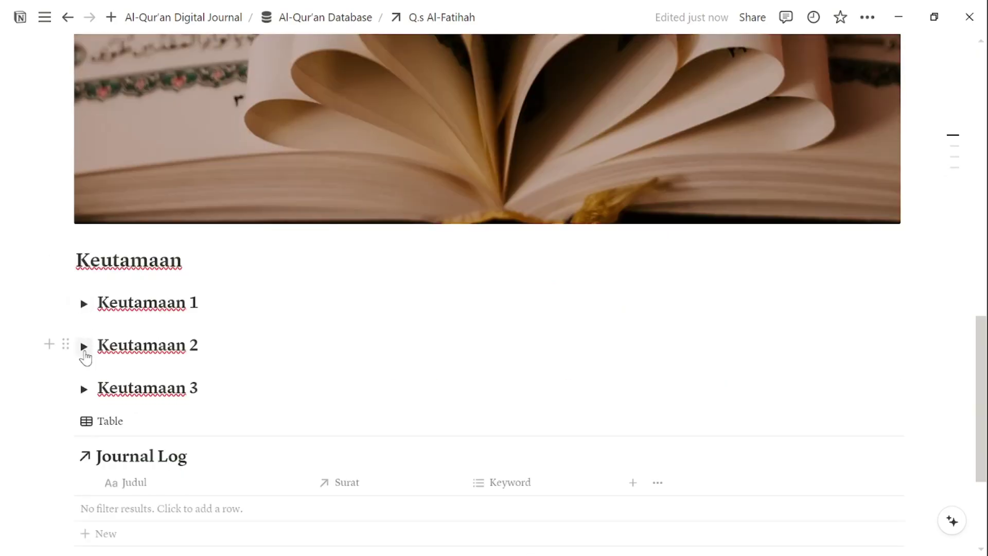
pyautogui.click(84, 345)
pyautogui.click(83, 346)
pyautogui.click(83, 388)
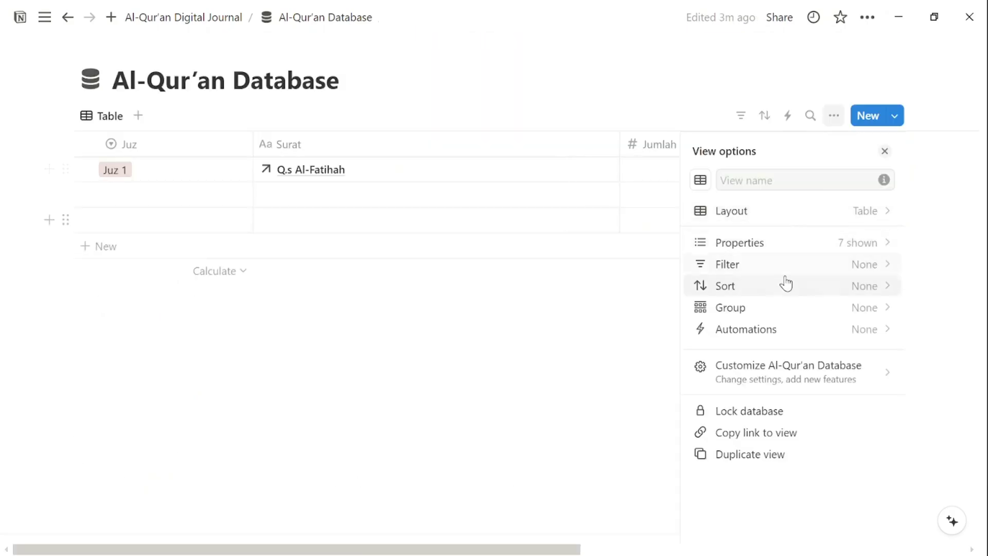
# Hide the Nomor Surat, Jenis Surat and Arti Surat properties in the Al-Qur'an Database table view.
pyautogui.click(779, 243)
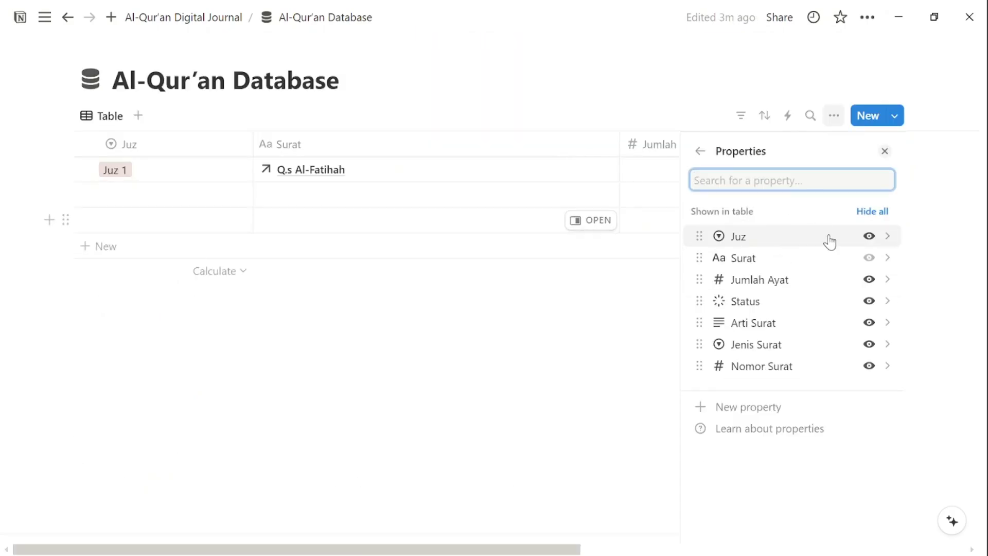
pyautogui.click(869, 366)
pyautogui.click(869, 345)
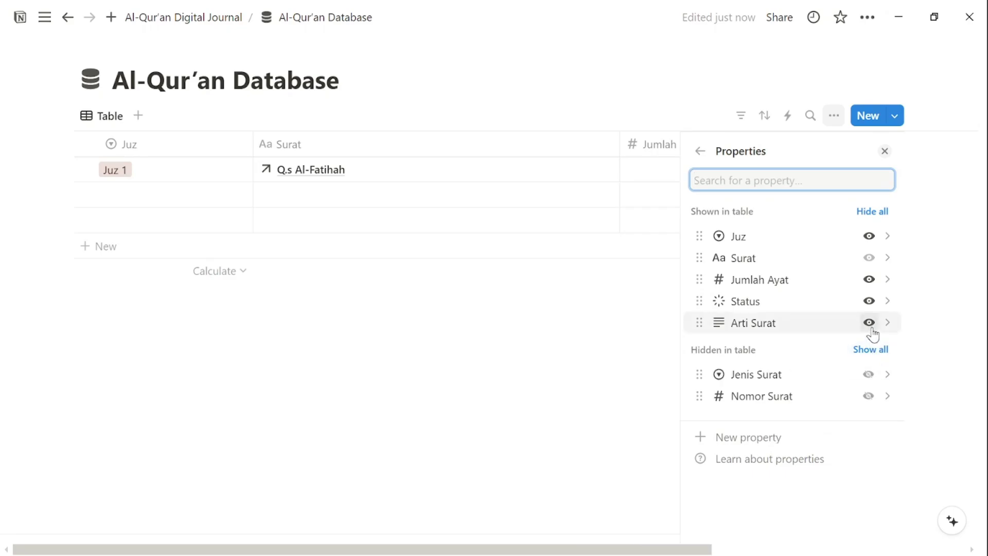
pyautogui.click(869, 323)
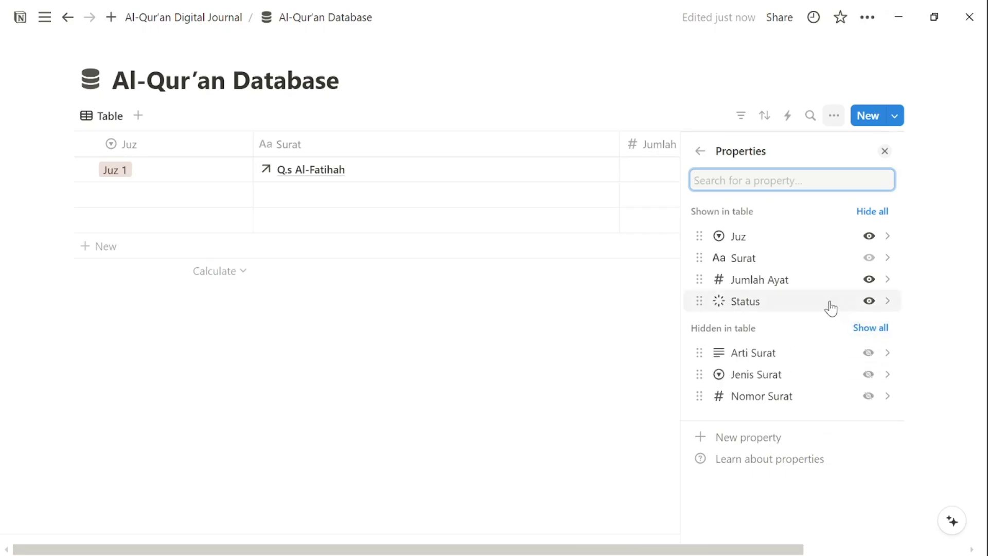
pyautogui.click(538, 347)
# Add a Gallery view to the Al-Qur'an Database and sort it by Nomor Surat in ascending order.
pyautogui.click(138, 115)
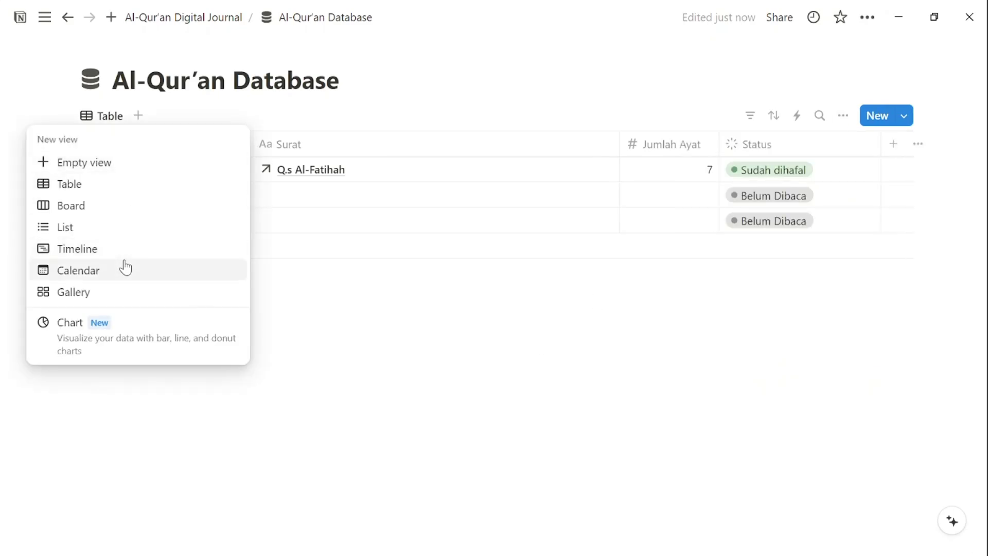
pyautogui.click(113, 294)
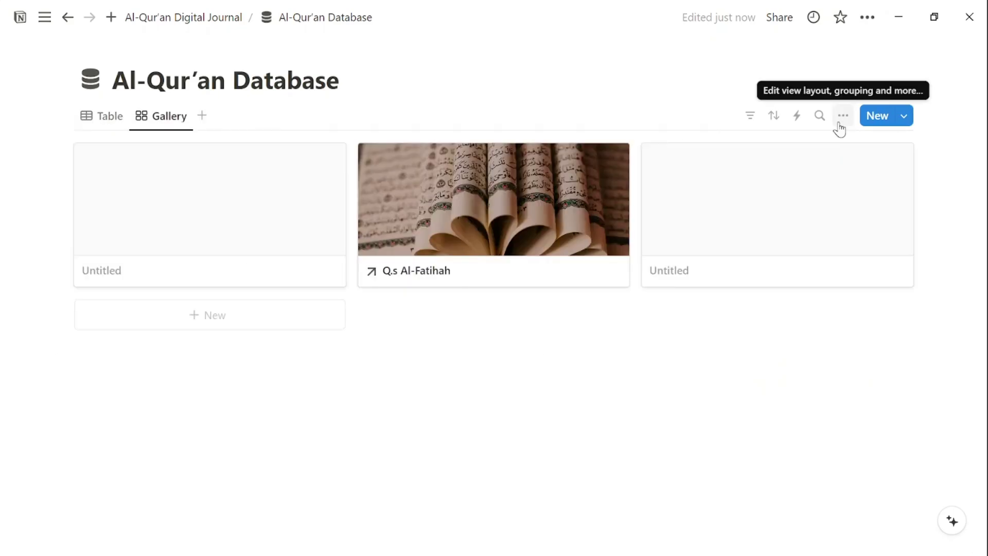
pyautogui.click(780, 120)
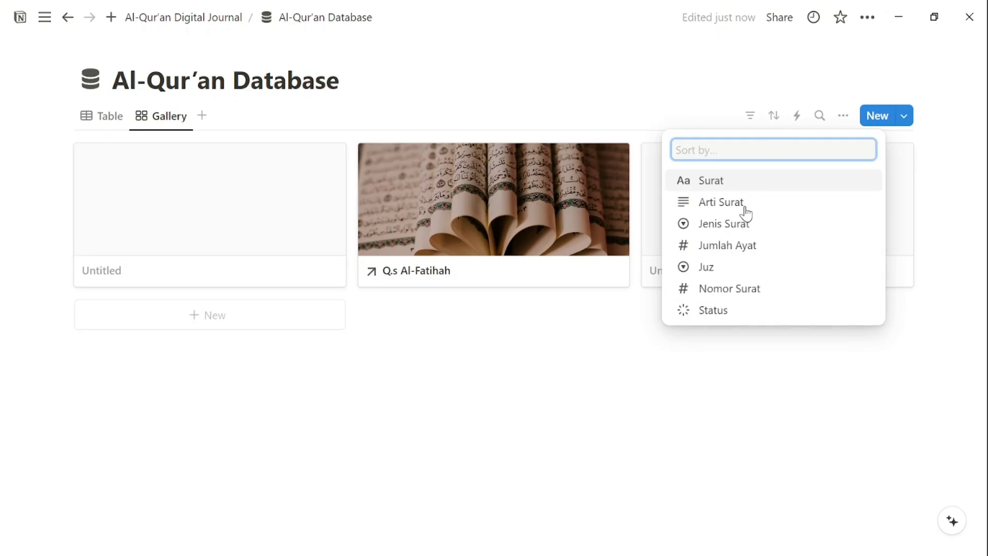
pyautogui.click(733, 287)
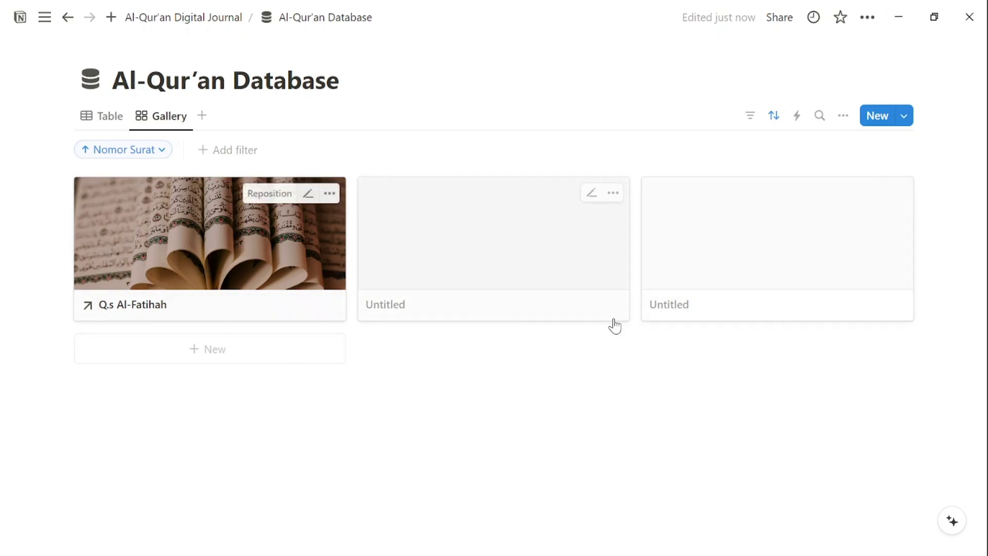
# Compare the database's Table and Gallery views, finishing on the Table view.
pyautogui.click(89, 123)
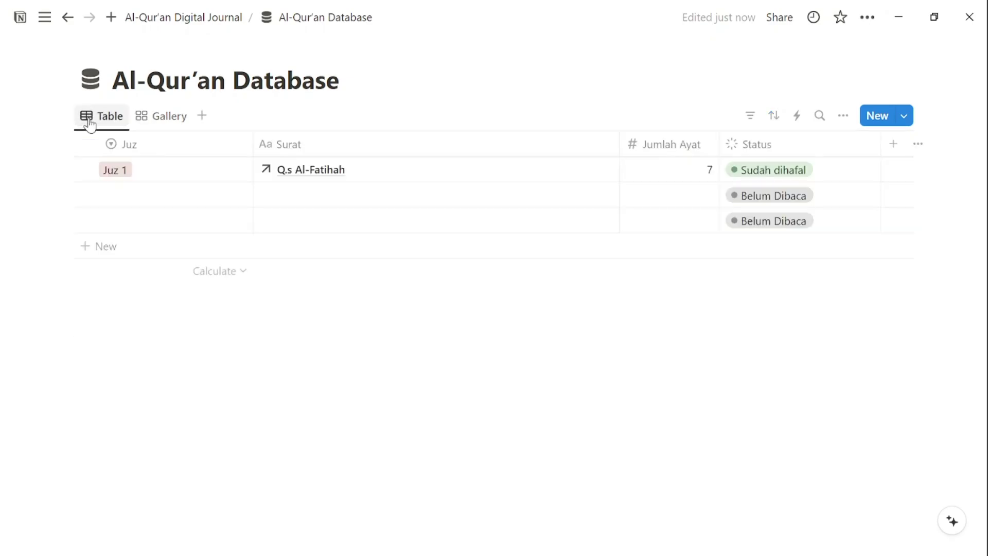
pyautogui.click(150, 117)
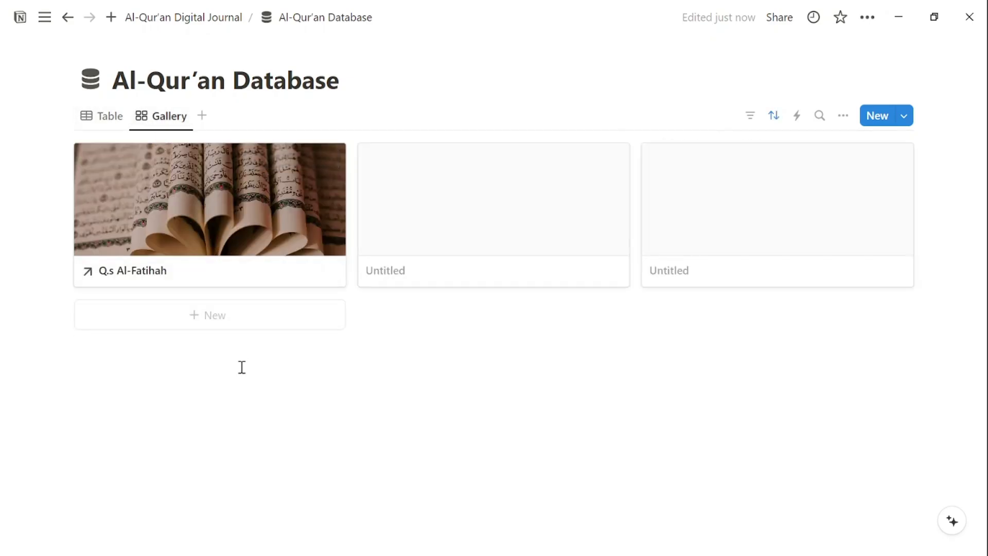
pyautogui.click(103, 116)
# On the Al-Qur'an Digital Journal page, title the first Journal Log entry "Apa manfaat dari baca Bismillah?" and link its Surat to Q.s Al-Fatihah.
pyautogui.click(207, 21)
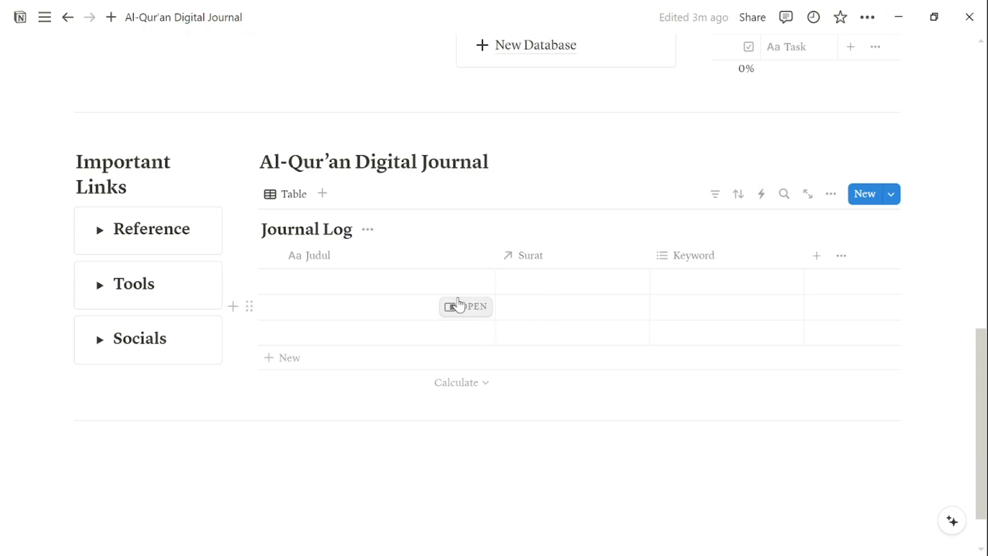
pyautogui.click(373, 285)
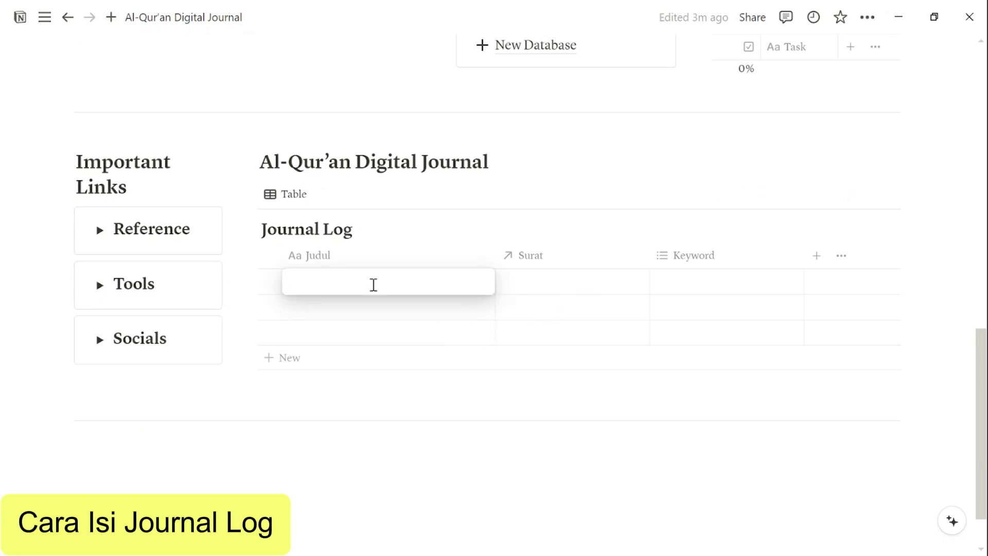
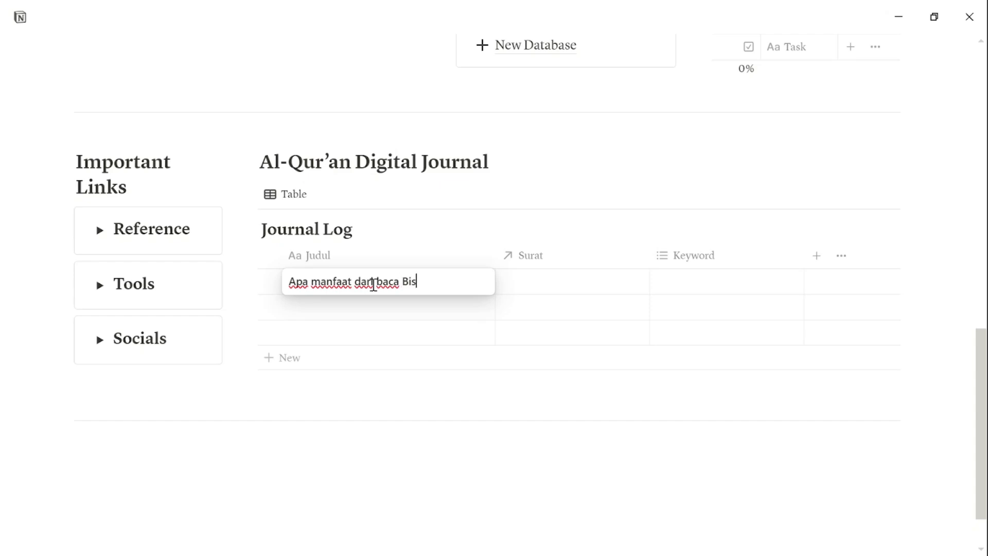
pyautogui.write('llah?')
pyautogui.click(523, 282)
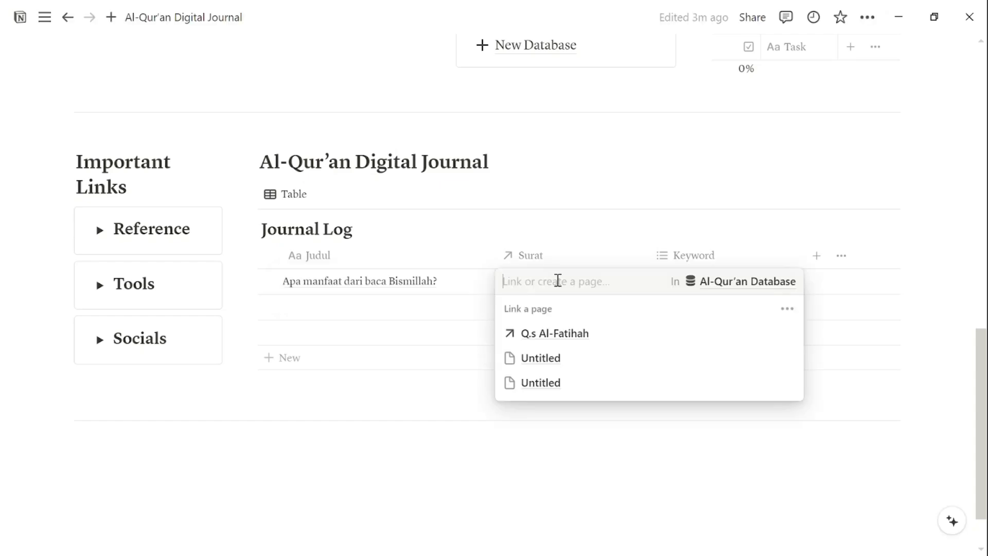
pyautogui.click(558, 333)
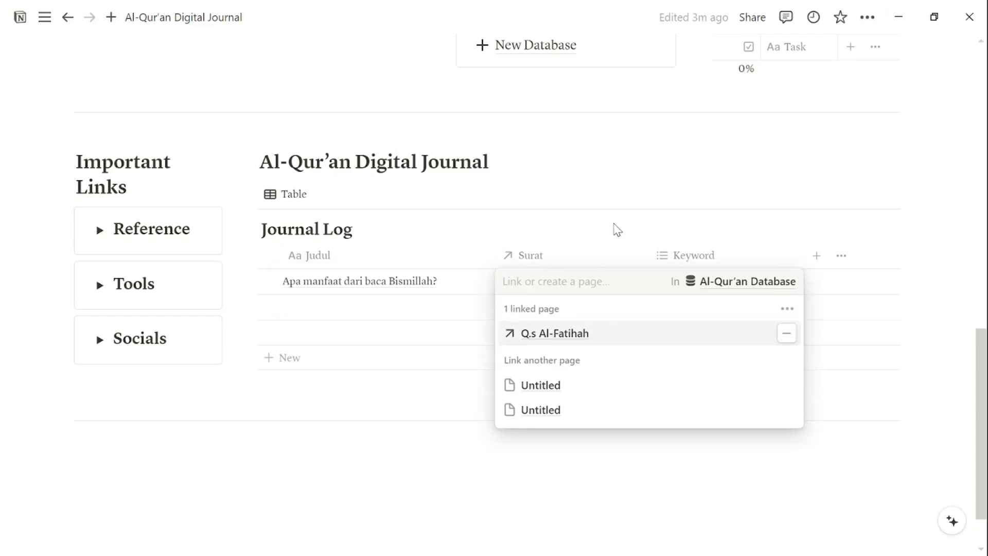
# Create the keywords "Do'a" and "Dzikir" and assign both to the first Journal Log entry.
pyautogui.click(694, 282)
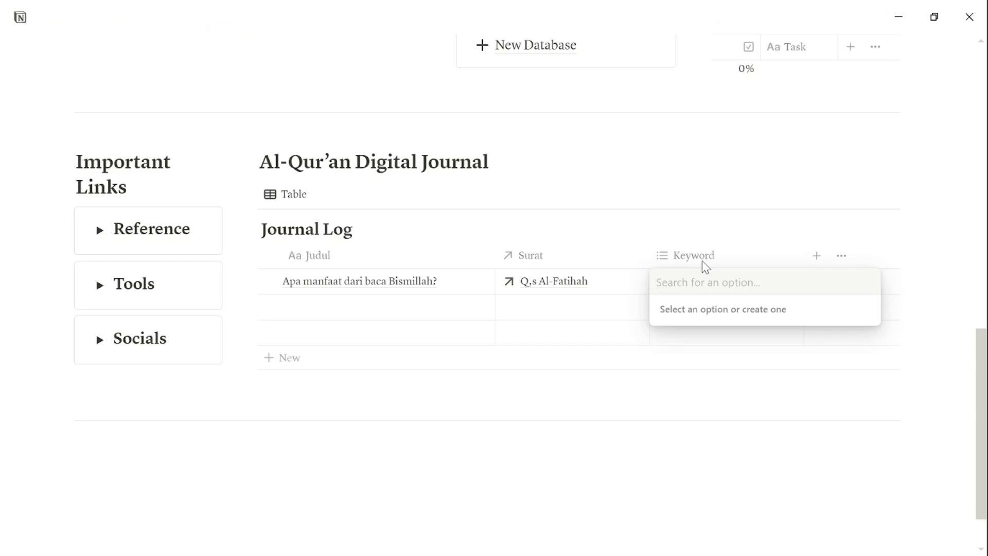
pyautogui.write("Do'a")
pyautogui.press('Return')
pyautogui.write('Dzikir')
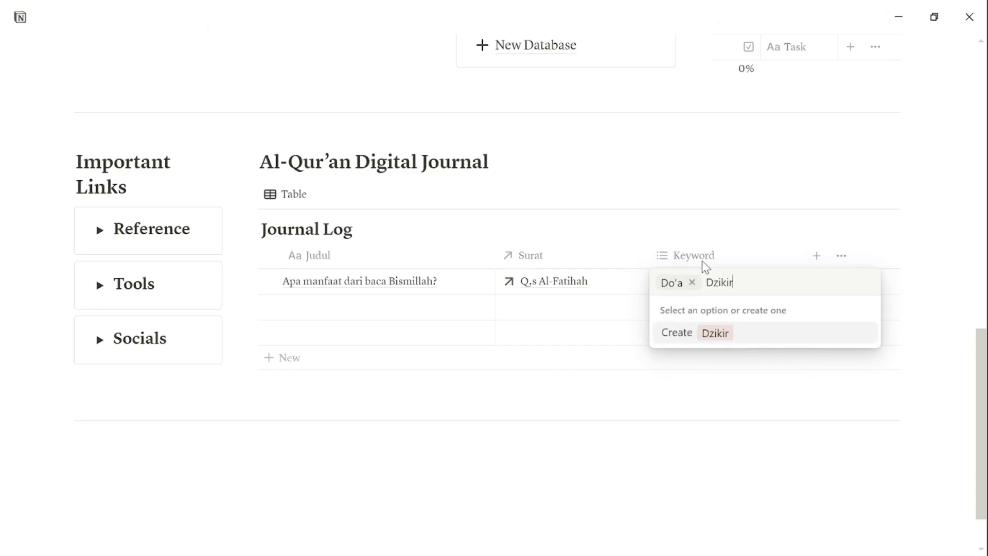
pyautogui.press('Return')
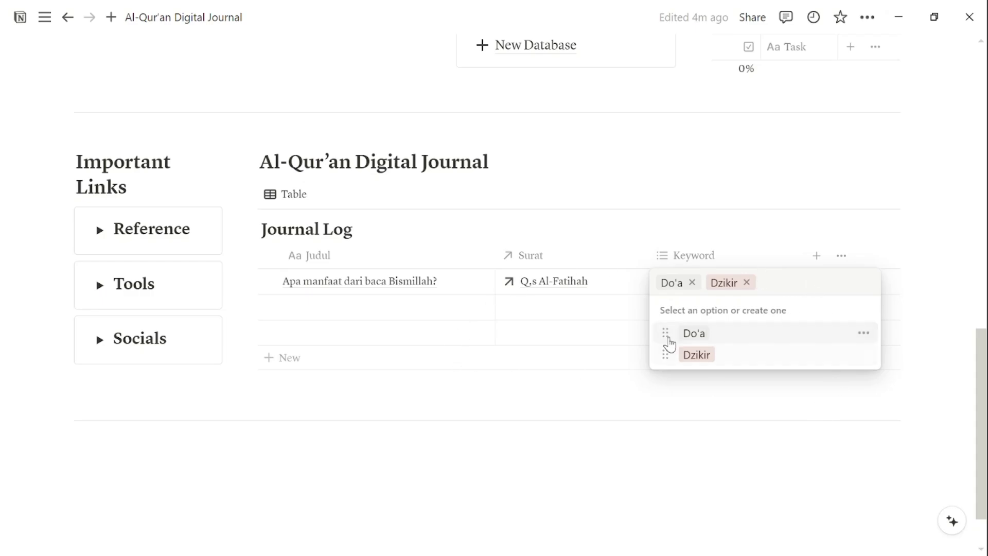
pyautogui.click(700, 208)
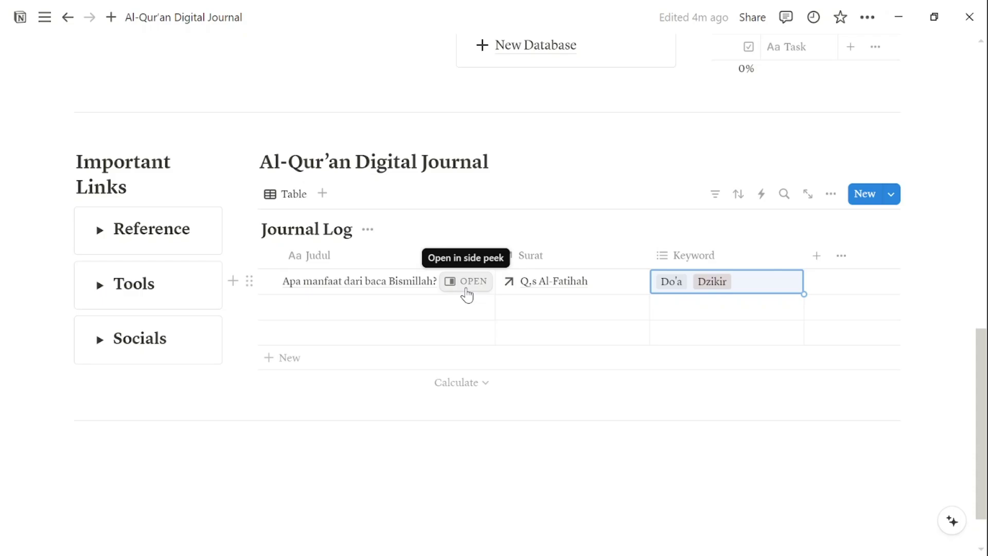
# Open the "Apa manfaat dari baca Bismillah?" entry in side peek and rename its Summary property to "Rangkuman".
pyautogui.click(466, 286)
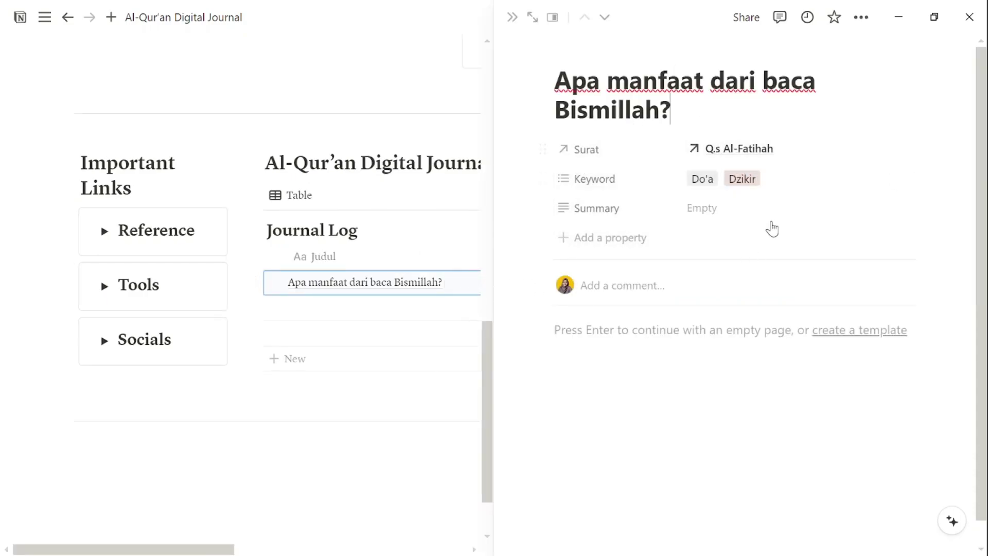
pyautogui.click(643, 215)
pyautogui.click(634, 214)
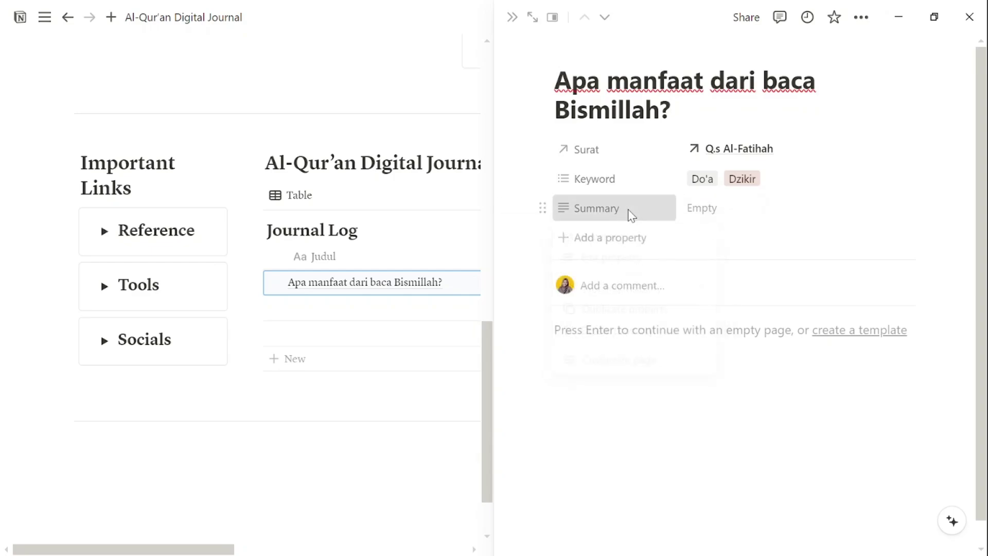
pyautogui.click(629, 212)
pyautogui.click(625, 240)
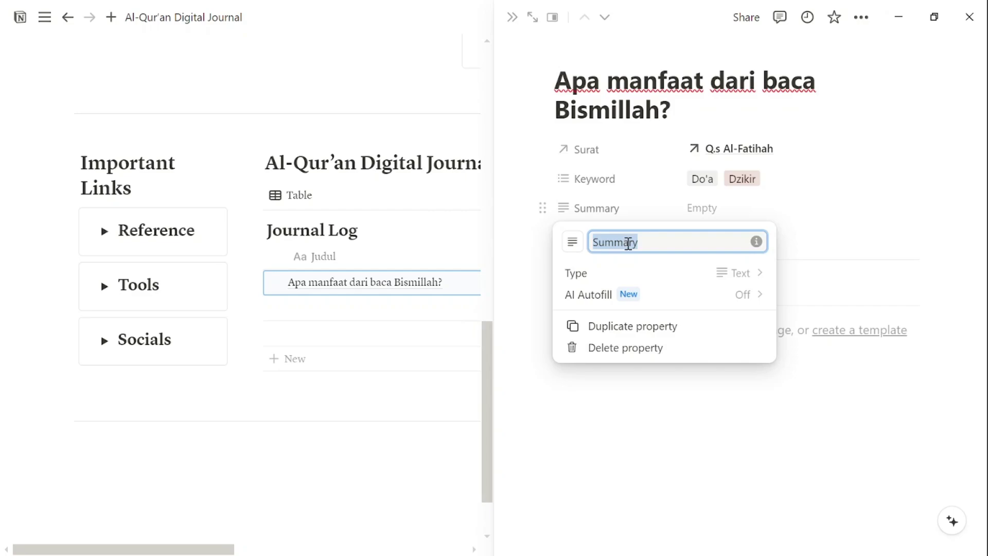
pyautogui.write('Rangkum')
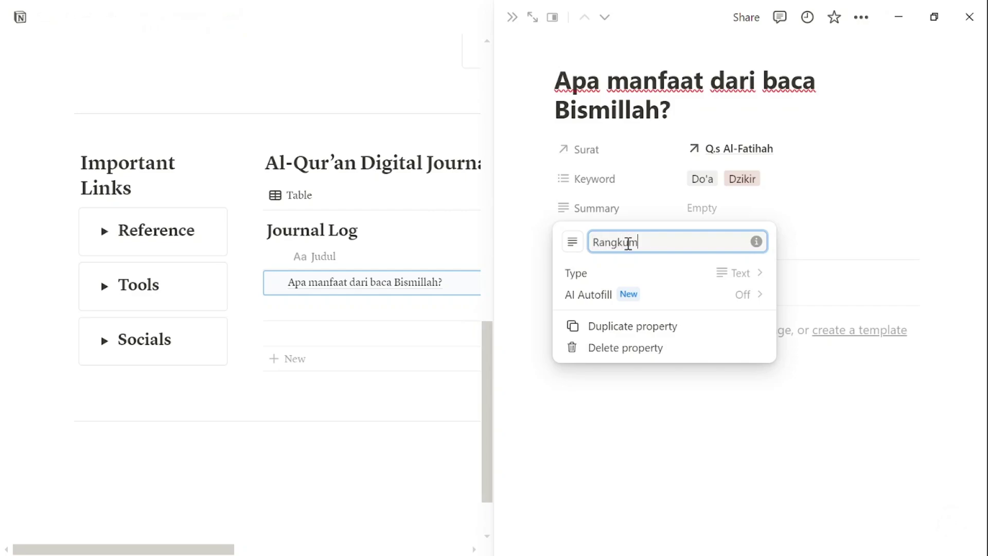
pyautogui.write('an')
pyautogui.click(839, 243)
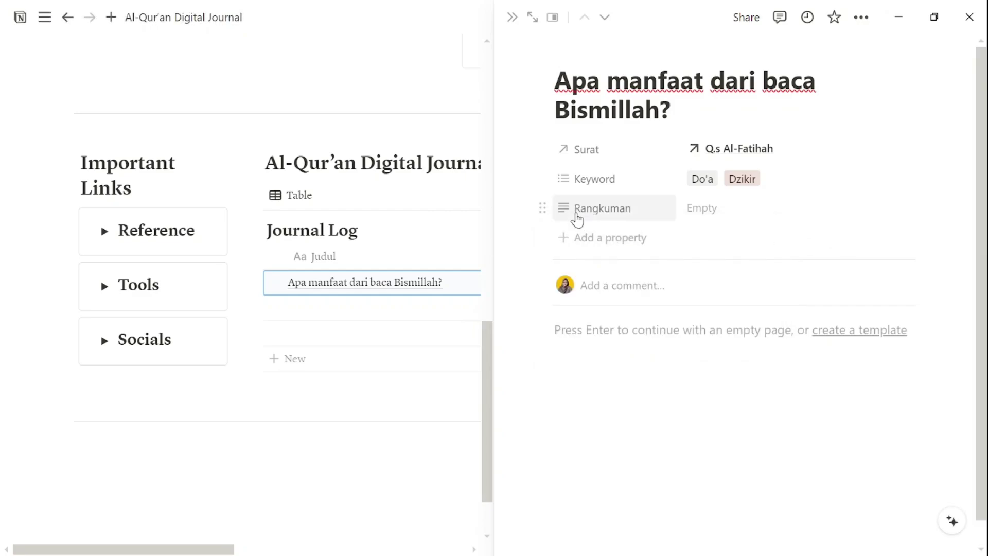
# Add a text property named "Ayat" to the journal entry and set its value to 1.
pyautogui.click(610, 238)
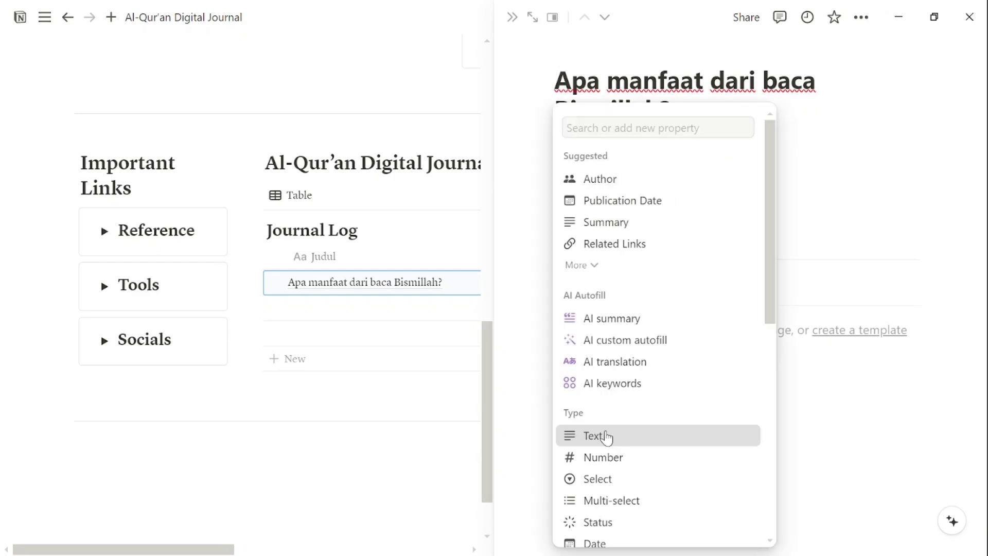
pyautogui.click(607, 434)
pyautogui.press('BackSpace')
pyautogui.write('Ayat')
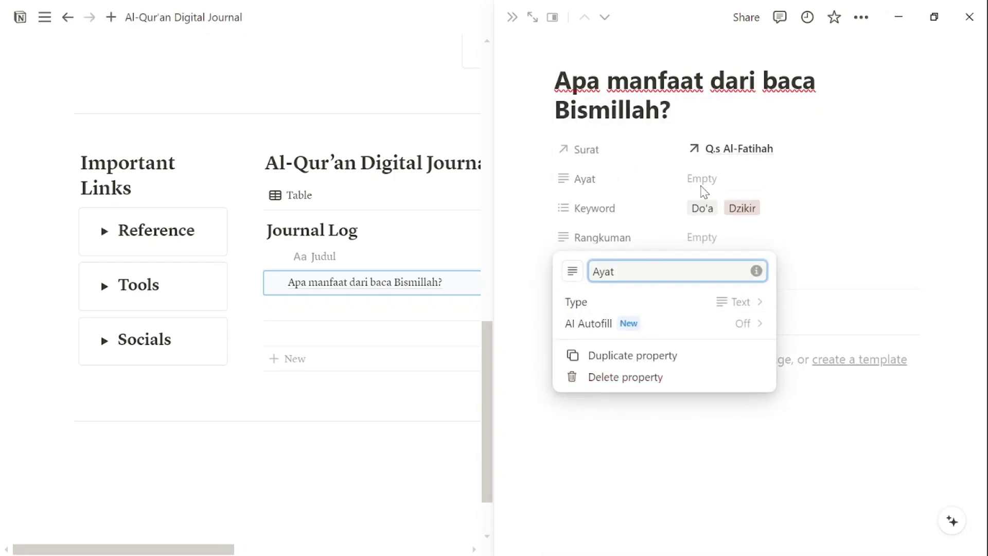
pyautogui.click(706, 177)
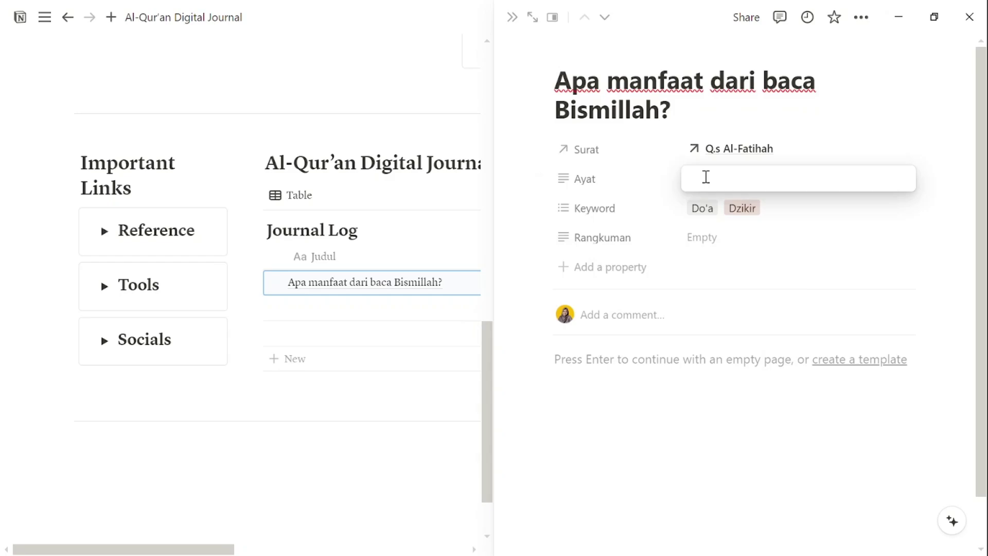
# Add a Last edited time property to the entry and move it below Rangkuman.
pyautogui.click(632, 266)
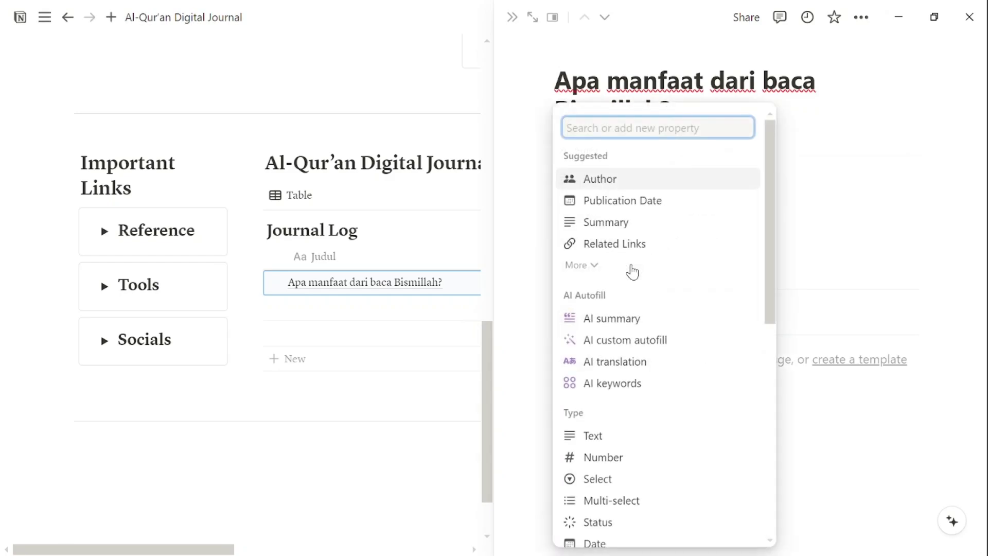
pyautogui.scroll(-8, 624, 403)
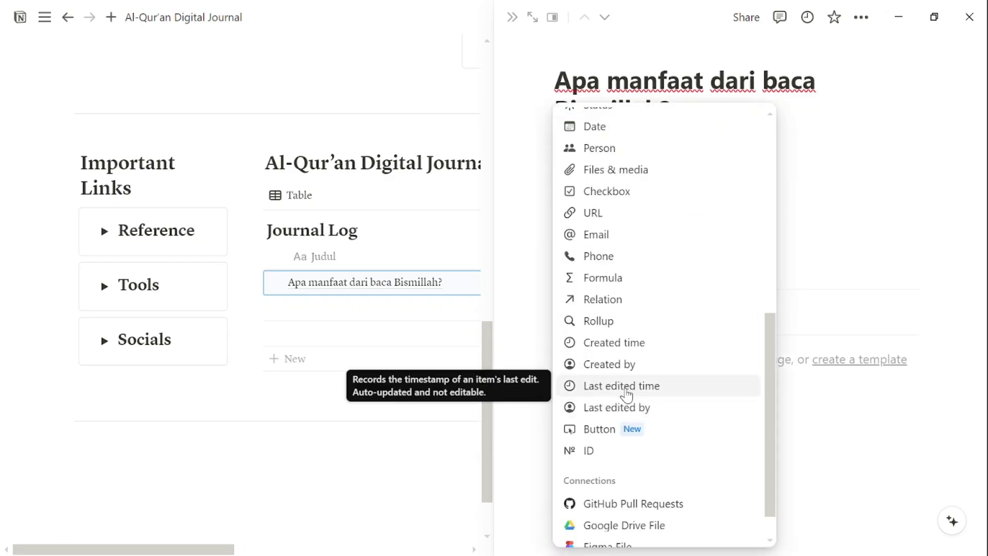
pyautogui.click(625, 391)
pyautogui.click(822, 287)
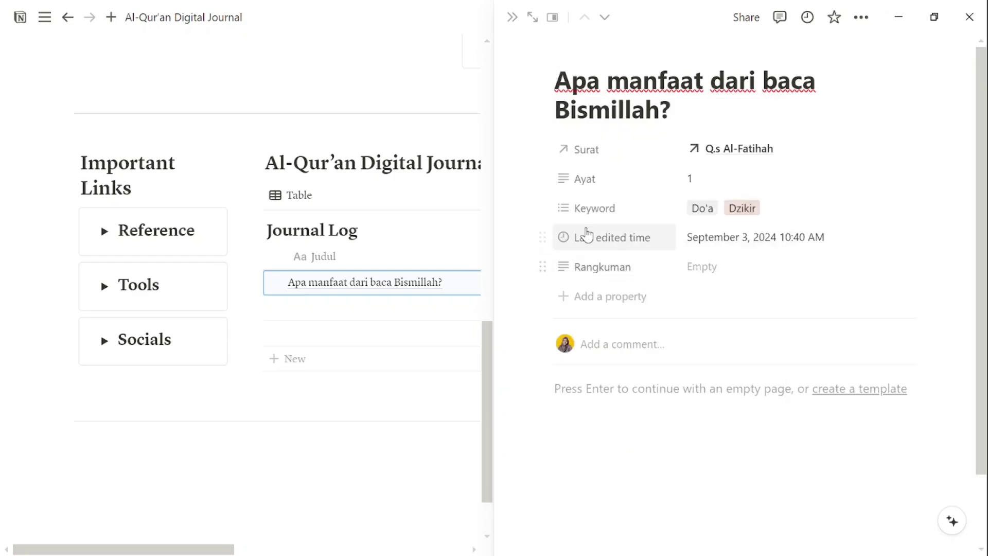
pyautogui.moveTo(545, 237); pyautogui.dragTo(546, 265)
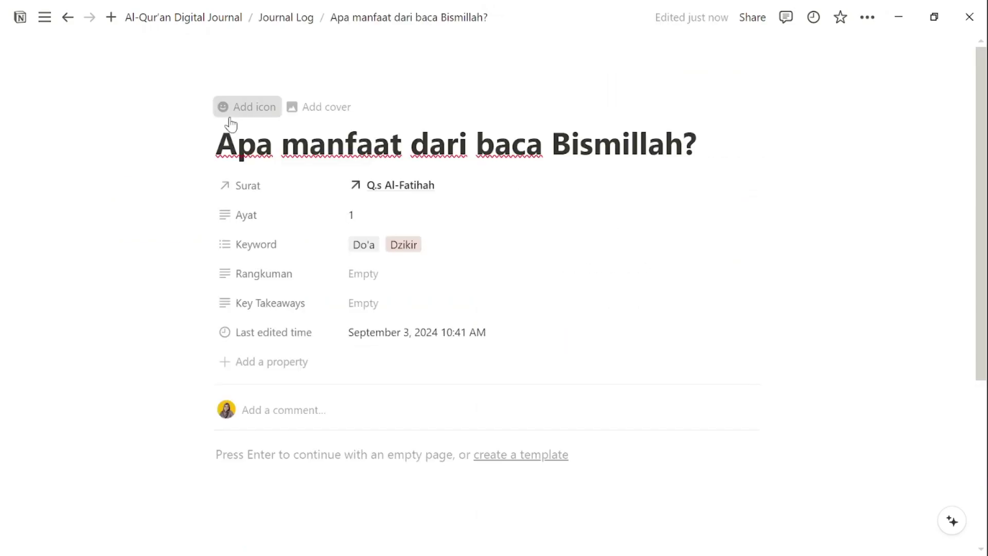
# Give the "Apa manfaat dari baca Bismillah?" page a question mark icon.
pyautogui.click(236, 184)
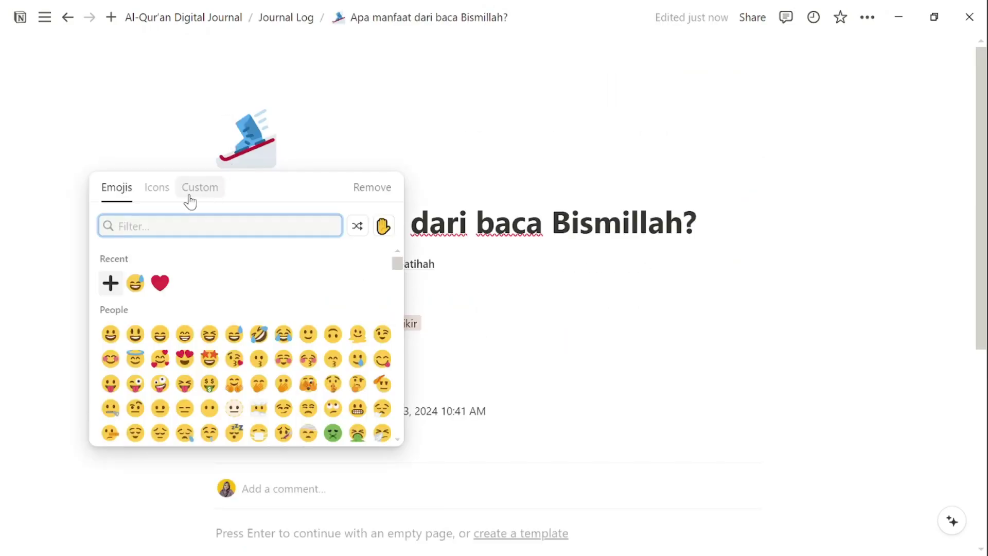
pyautogui.click(155, 187)
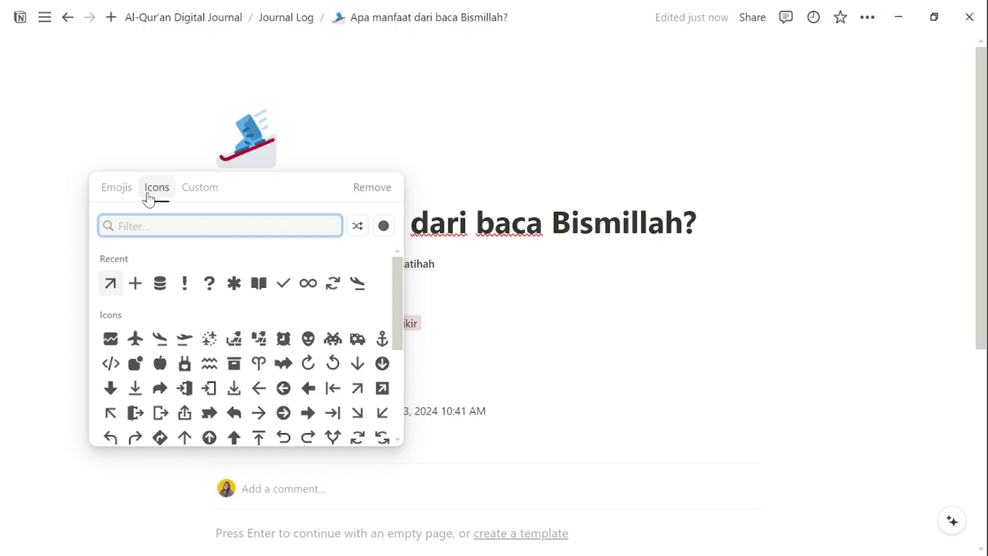
pyautogui.click(206, 282)
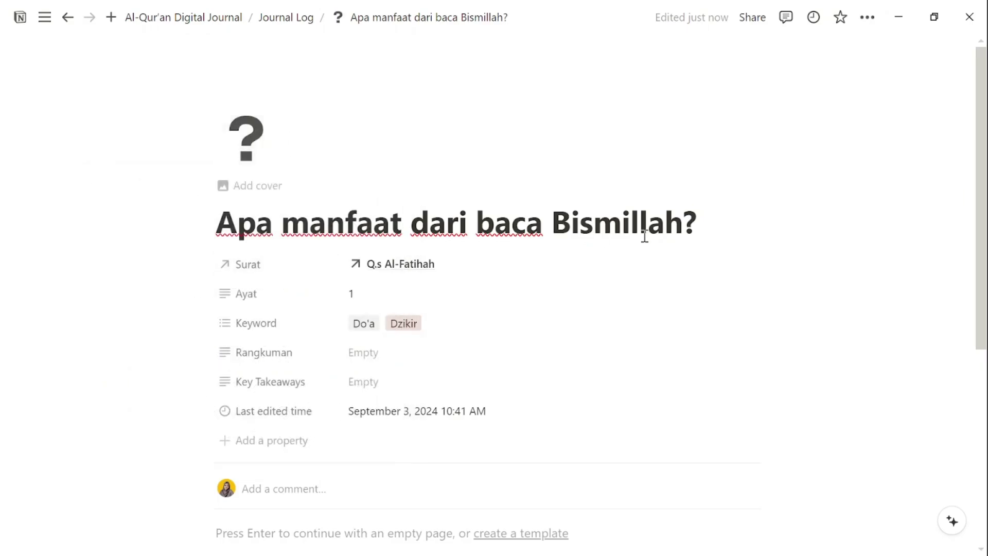
# Start the page body with a Heading 2 reading "Ayat - Al-Qur'an".
pyautogui.scroll(-3, 238, 132)
pyautogui.scroll(2, 237, 127)
pyautogui.scroll(-3, 560, 302)
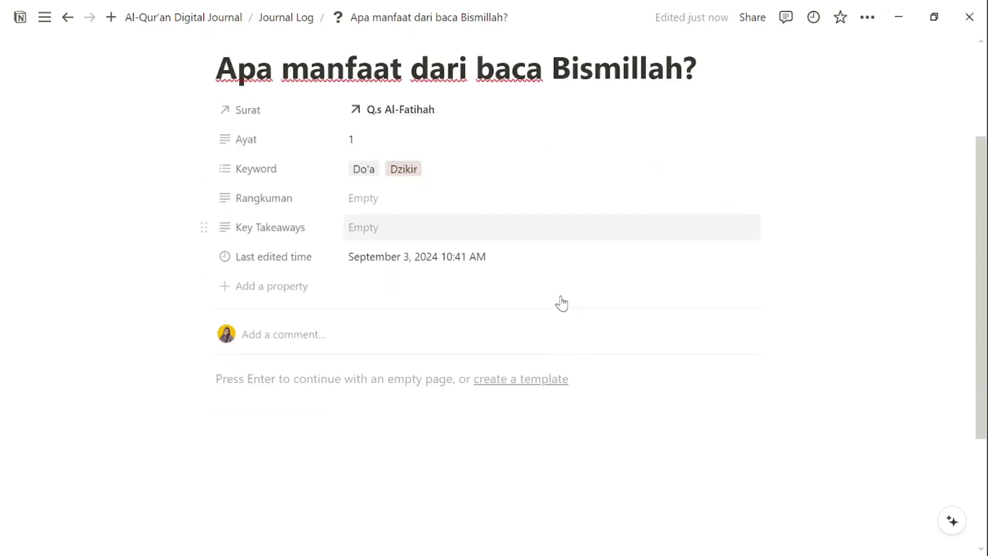
pyautogui.click(339, 306)
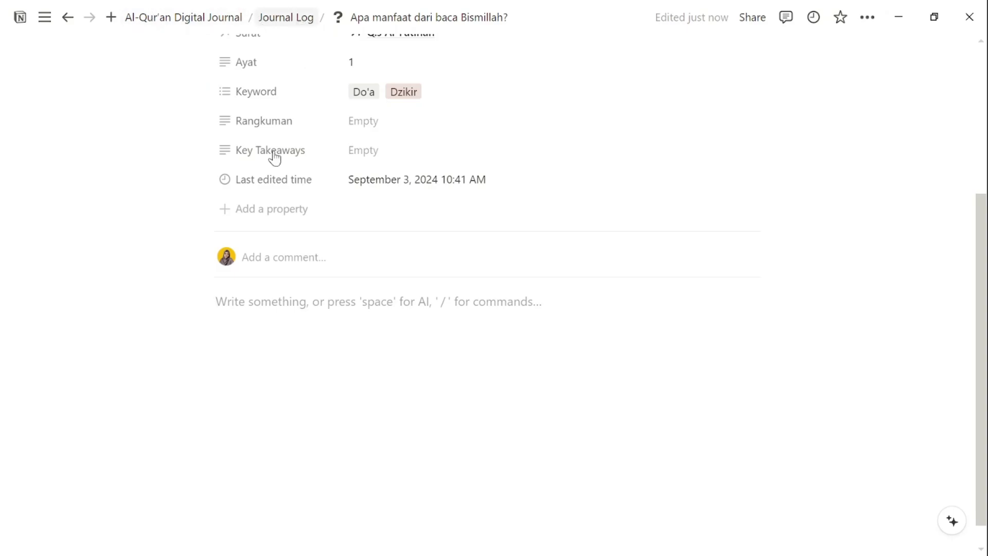
pyautogui.write('/he')
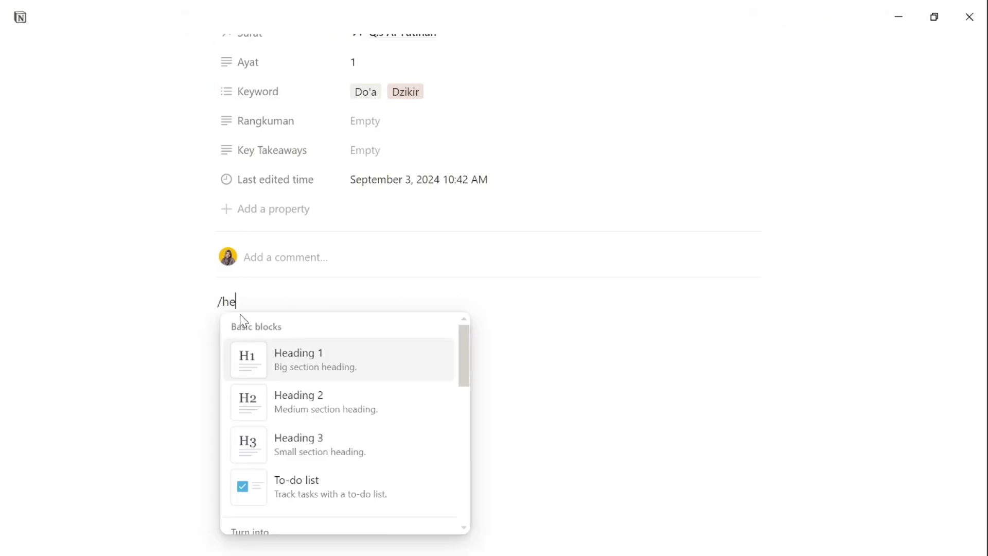
pyautogui.press('Return')
pyautogui.write('Ayat - Al')
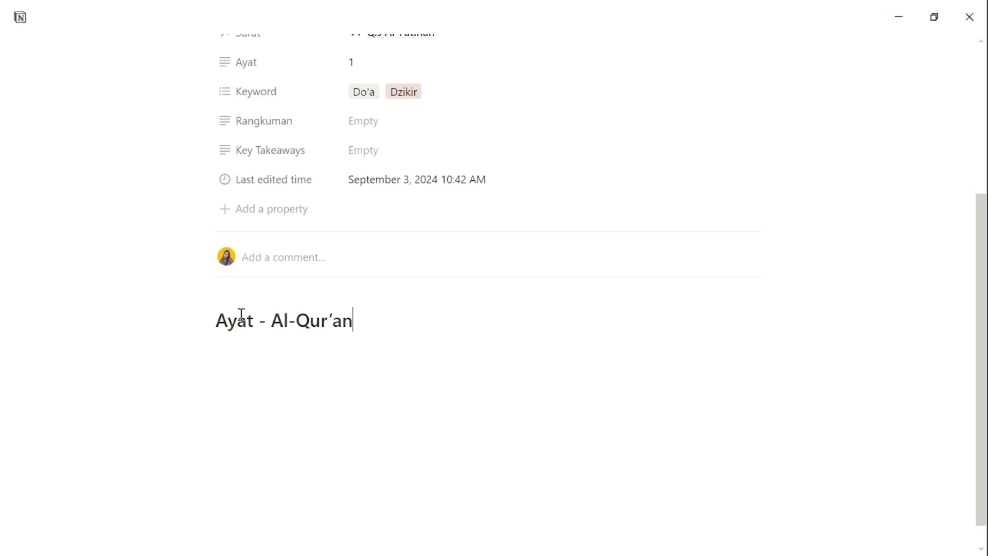
pyautogui.write("-Qur'an")
pyautogui.press('Return')
# Add a Heading 2 "Asbabun Nuzul dan Tafsir" and, beneath it, a Toggle heading 2 "Asbabun Nuzul".
pyautogui.write('/')
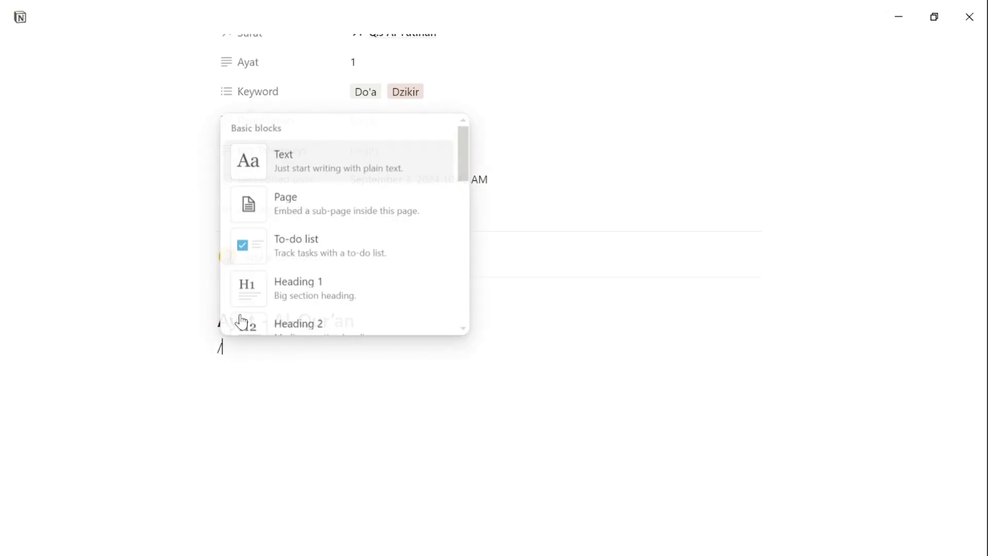
pyautogui.click(240, 322)
pyautogui.write('/')
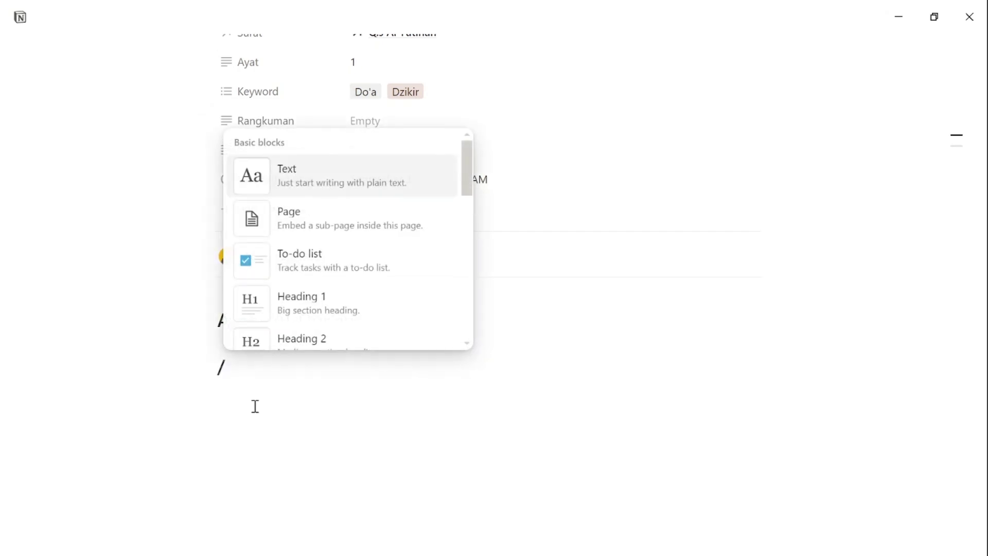
pyautogui.write('tog')
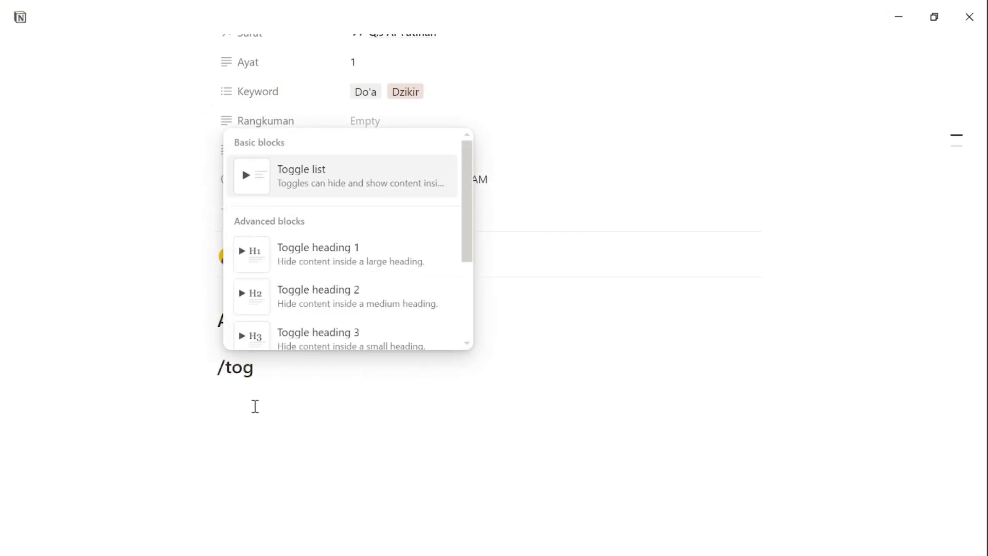
pyautogui.write('g')
pyautogui.click(331, 308)
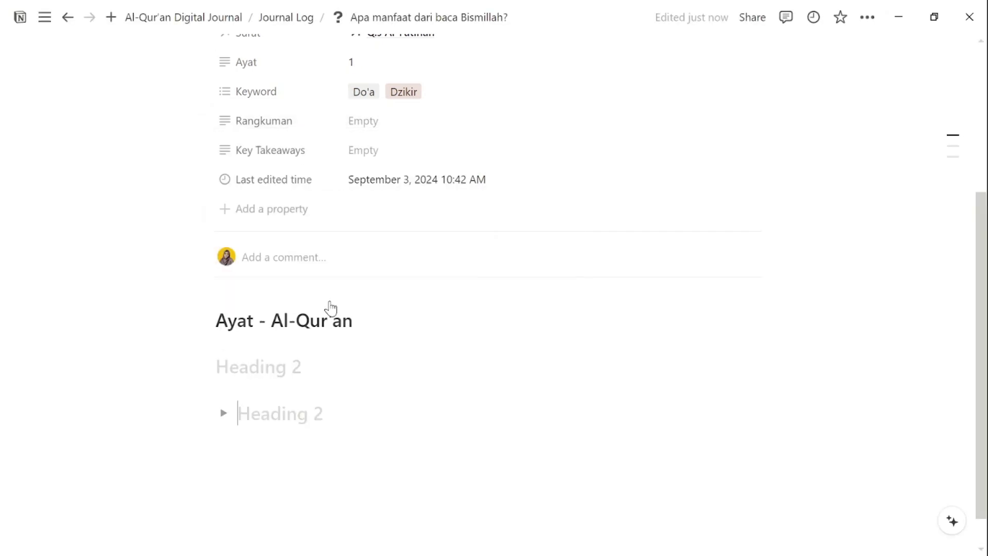
pyautogui.click(294, 364)
pyautogui.write('Asbabun Nu')
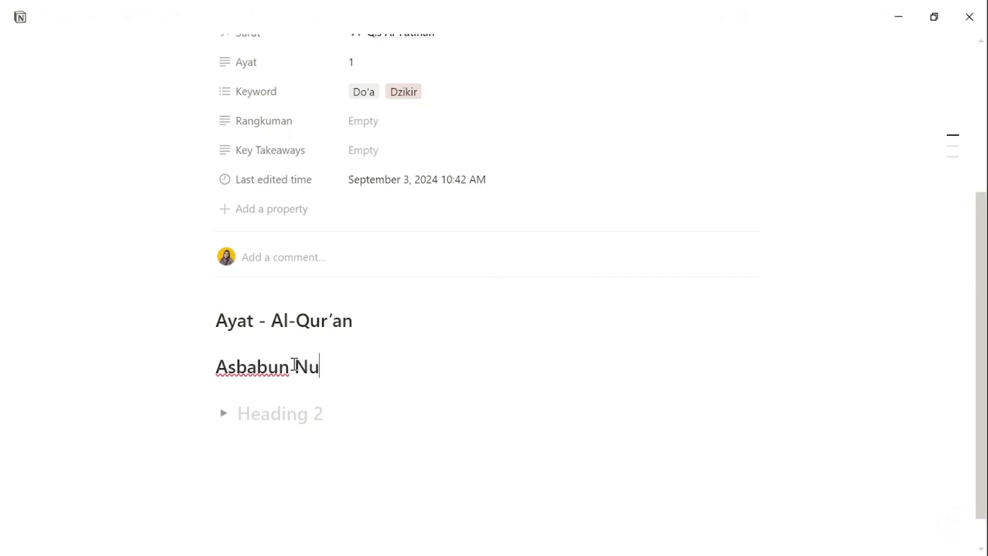
pyautogui.write('zul dan TafsirAsbabun Nuzul')
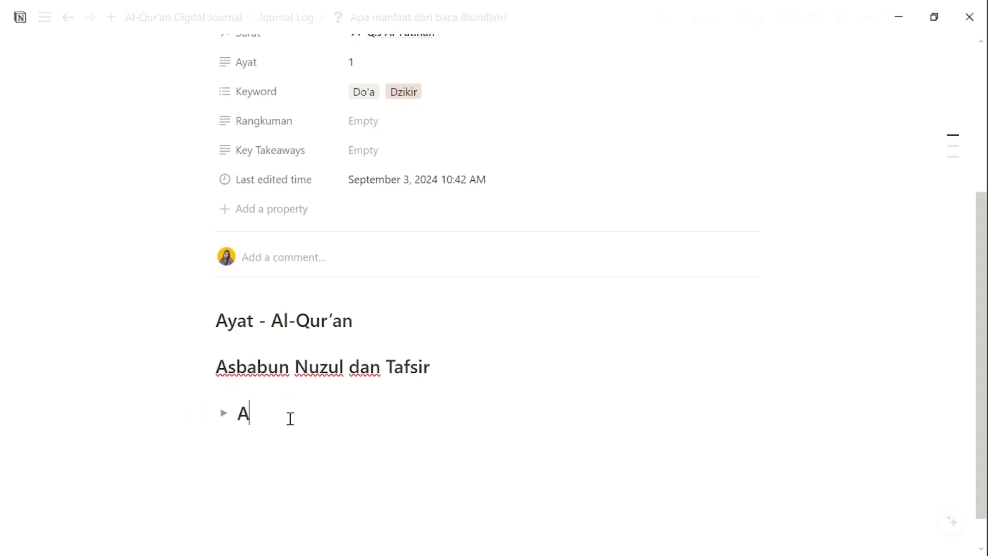
pyautogui.press('Escape')
# Insert a callout reading "Sumber" inside the "Asbabun Nuzul" toggle.
pyautogui.click(225, 416)
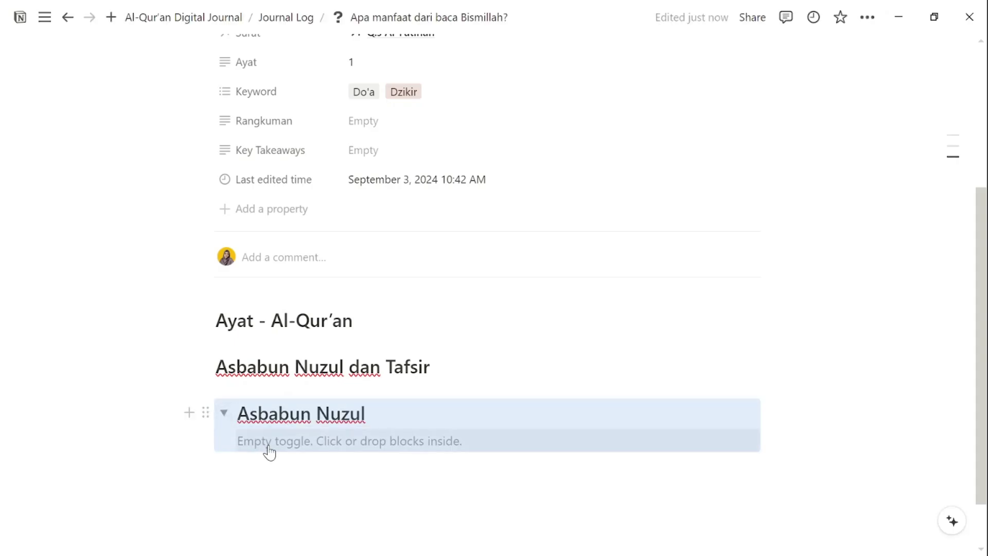
pyautogui.click(267, 447)
pyautogui.write('/')
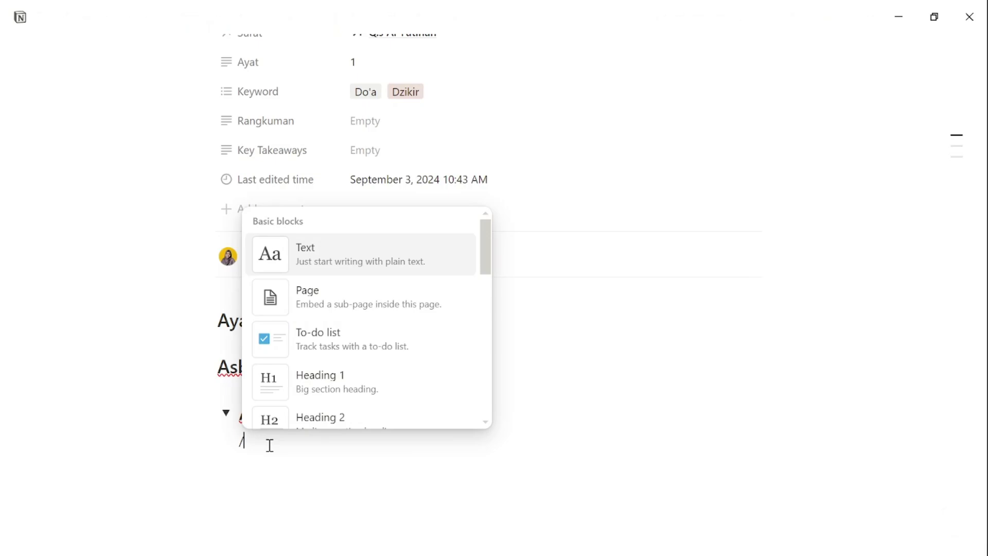
pyautogui.write('cal')
pyautogui.press('Return')
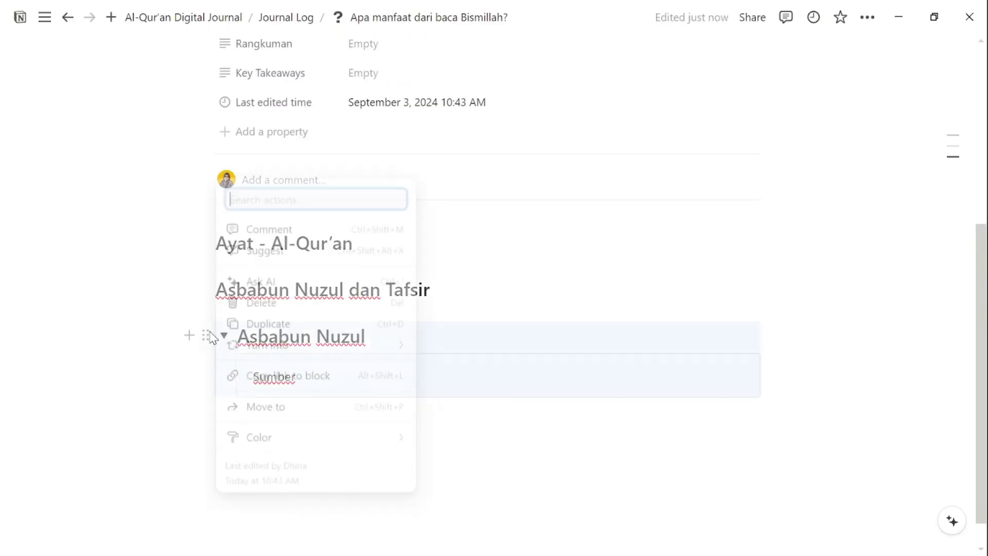
# Duplicate the "Asbabun Nuzul" toggle and rename the copy "Tafsir 1#".
pyautogui.click(206, 335)
pyautogui.click(233, 332)
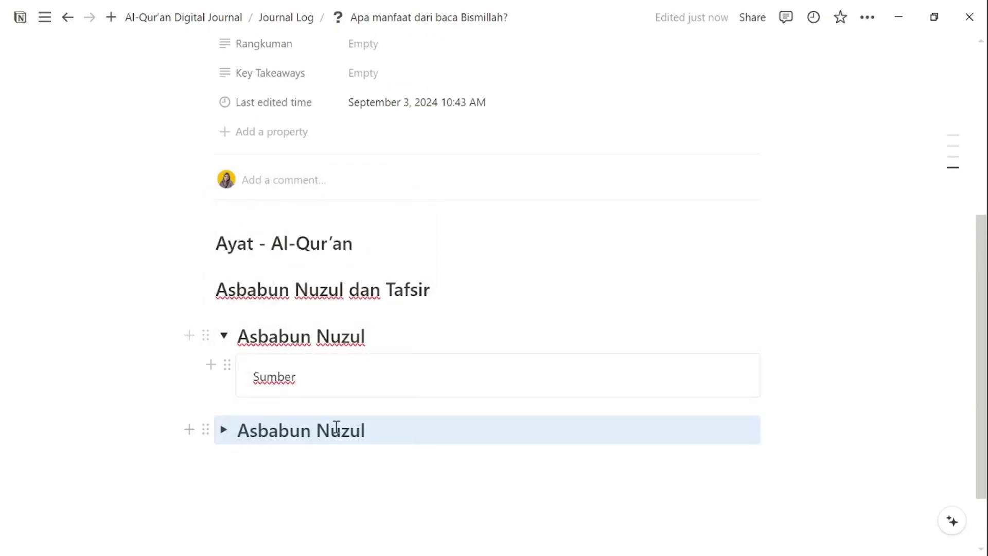
pyautogui.moveTo(378, 427); pyautogui.dragTo(240, 437)
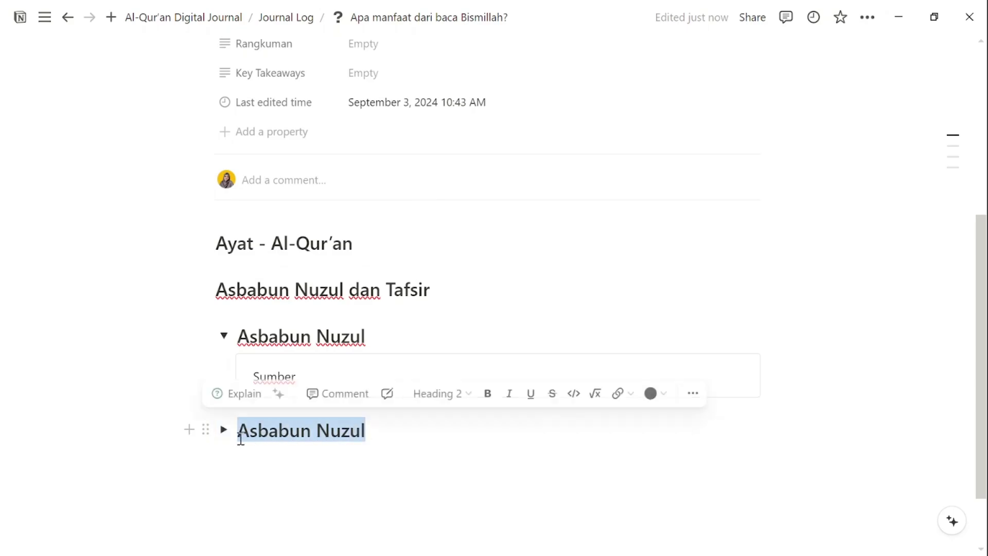
pyautogui.press('BackSpace')
pyautogui.write('Tafsir 1#')
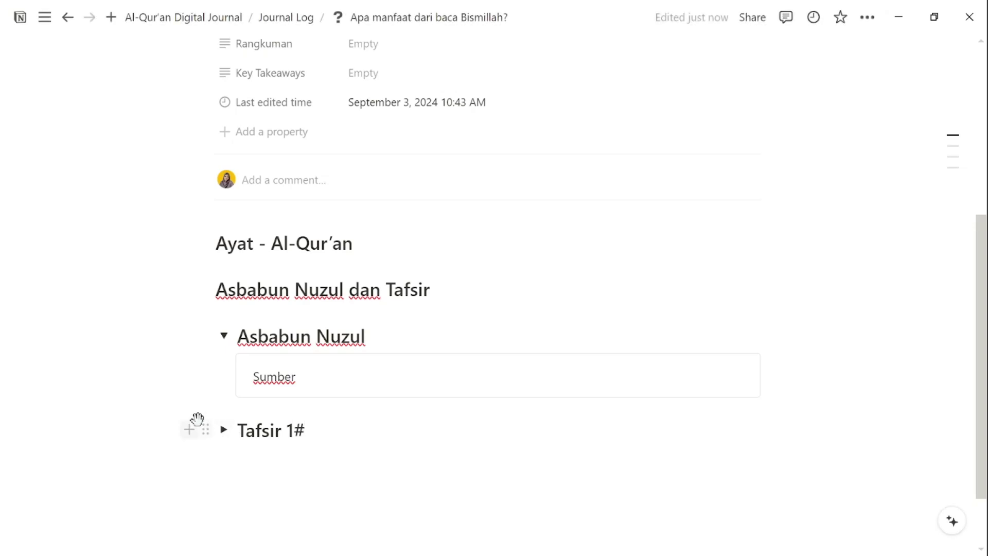
# Collapse the "Asbabun Nuzul" toggle, then duplicate "Tafsir 1#" and rename the copy "Tafsir 2#".
pyautogui.click(224, 337)
pyautogui.click(297, 430)
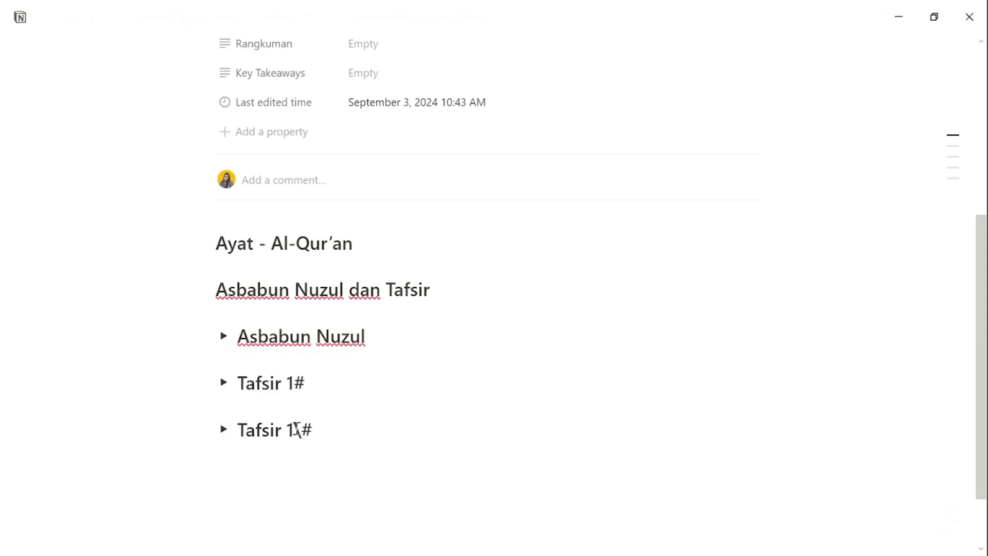
pyautogui.press('BackSpace')
pyautogui.write('2#')
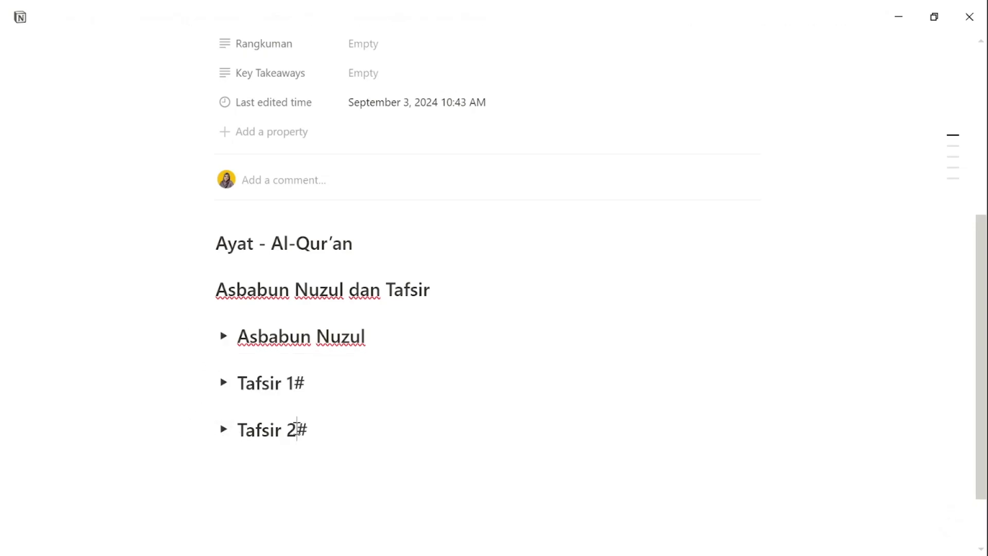
pyautogui.click(327, 489)
# Duplicate the "Asbabun Nuzul dan Tafsir" heading with its "Asbabun Nuzul" toggle and move the copies below "Tafsir 2#".
pyautogui.scroll(2, 348, 474)
pyautogui.scroll(-3, 307, 391)
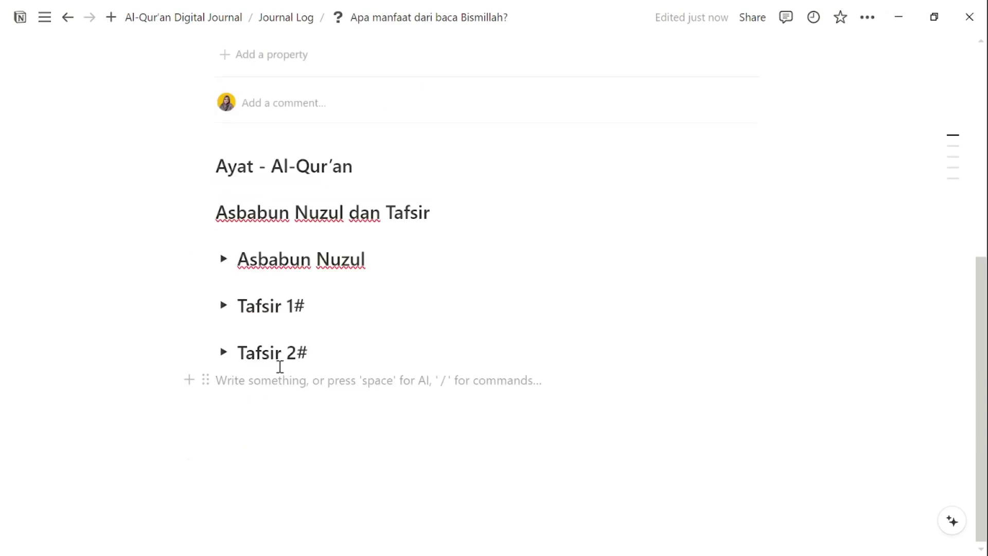
pyautogui.moveTo(366, 260); pyautogui.dragTo(214, 213)
pyautogui.click(206, 213)
pyautogui.hotkey('ctrl', 'd')
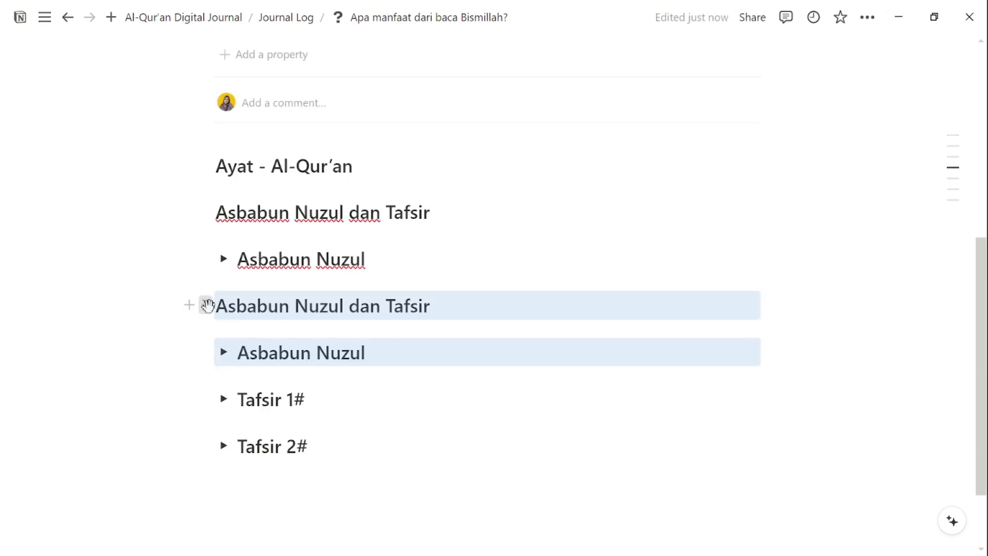
pyautogui.moveTo(208, 306); pyautogui.dragTo(221, 463)
# Rename the copied heading "Reflection" and the copied toggle below it "Kajian Islam".
pyautogui.tripleClick(242, 406)
pyautogui.write('Reflec')
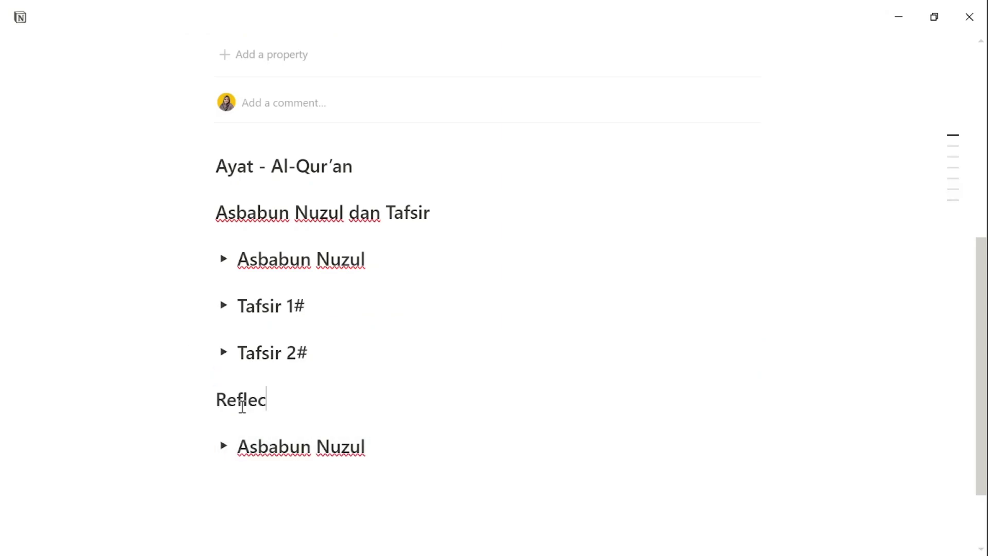
pyautogui.write('tion')
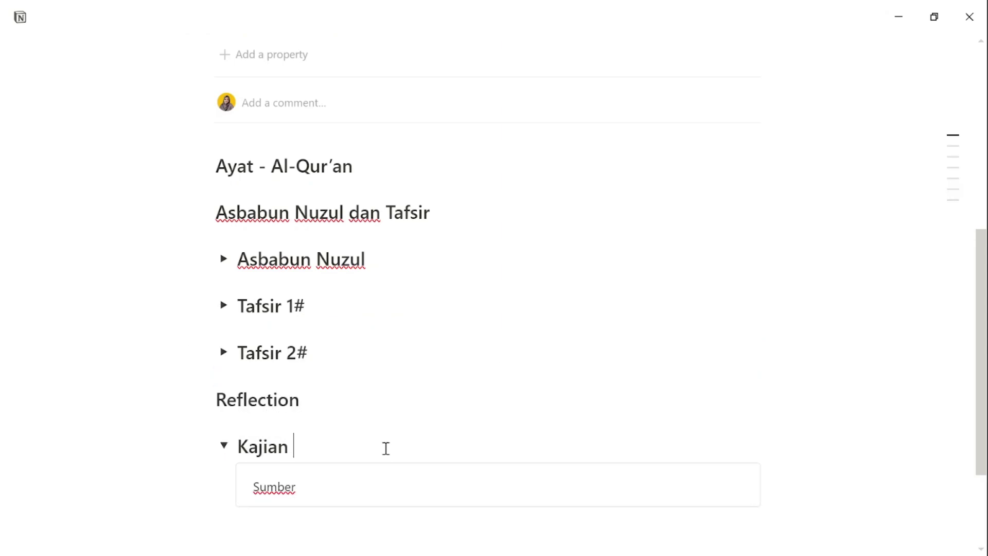
pyautogui.write('lam')
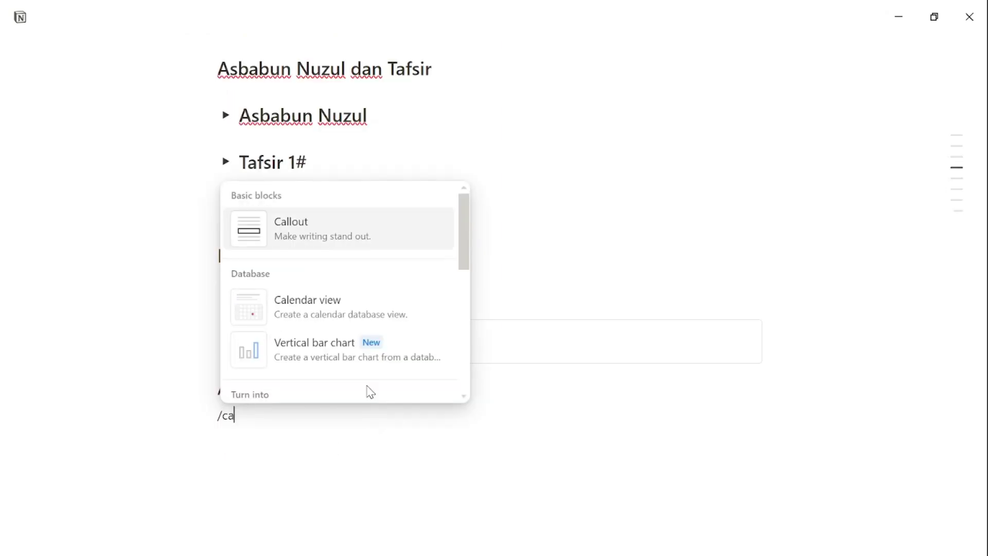
# Add headings "Action 1#", "Action 2#" and "Action 3#", each with an empty callout, and nest them inside the "Kajian Islam" toggle.
pyautogui.press('Return')
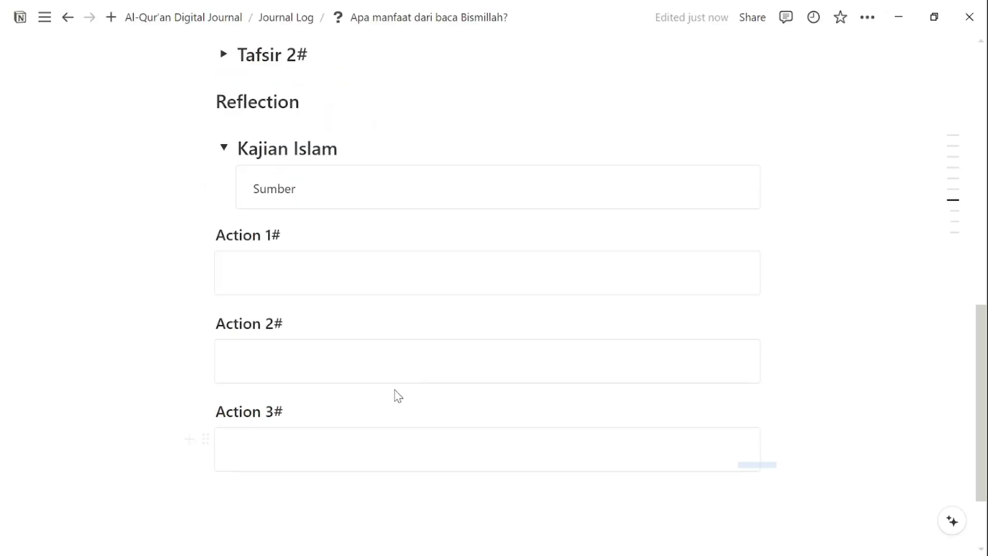
pyautogui.moveTo(776, 470); pyautogui.dragTo(253, 222)
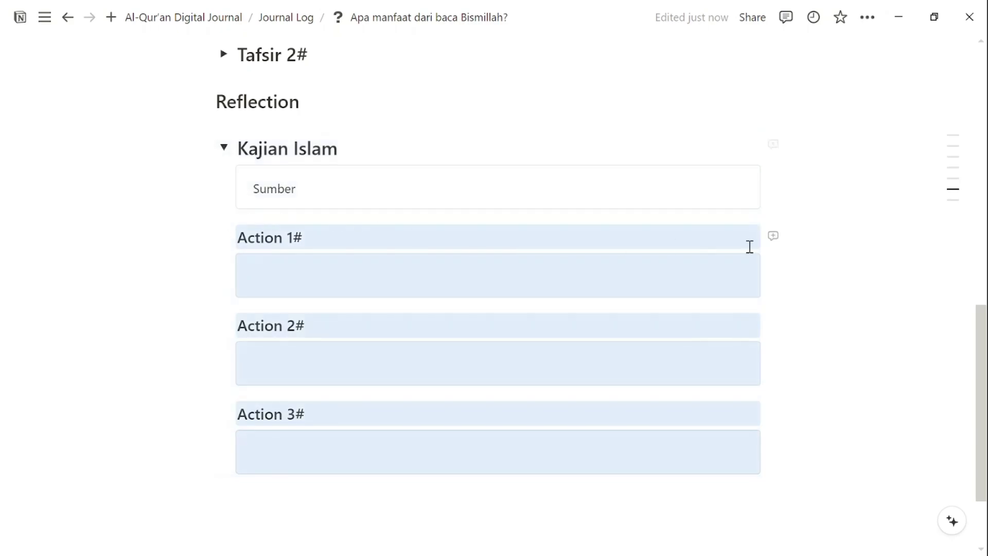
# Collapse and reopen the "Kajian Islam" toggle, then review the verse, tafsir and action sections of the page.
pyautogui.click(801, 287)
pyautogui.click(225, 149)
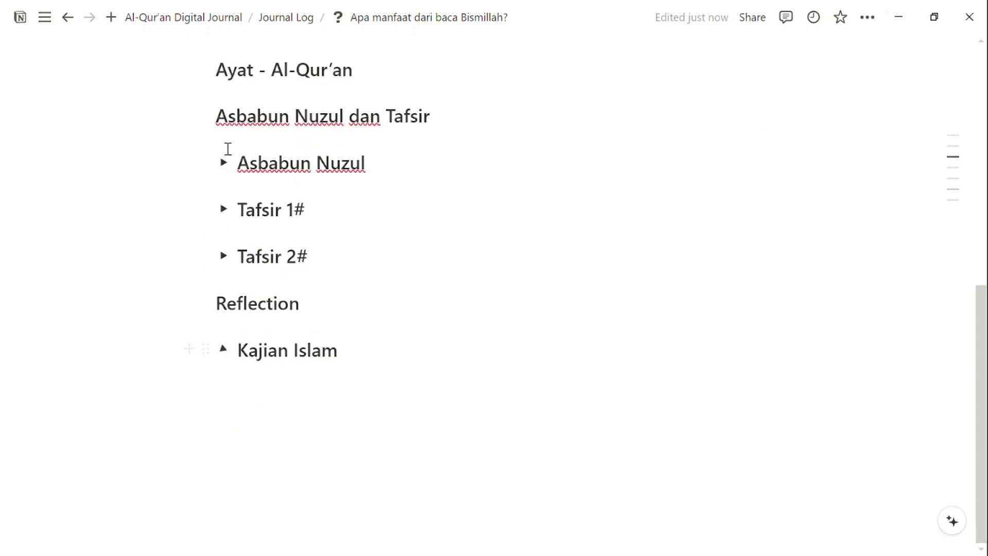
pyautogui.click(223, 348)
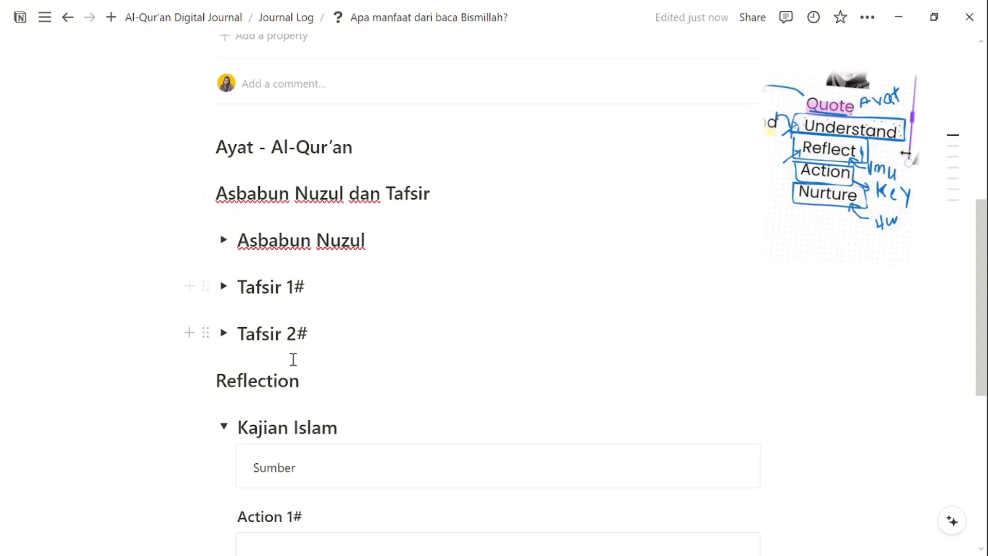
pyautogui.scroll(-2, 292, 407)
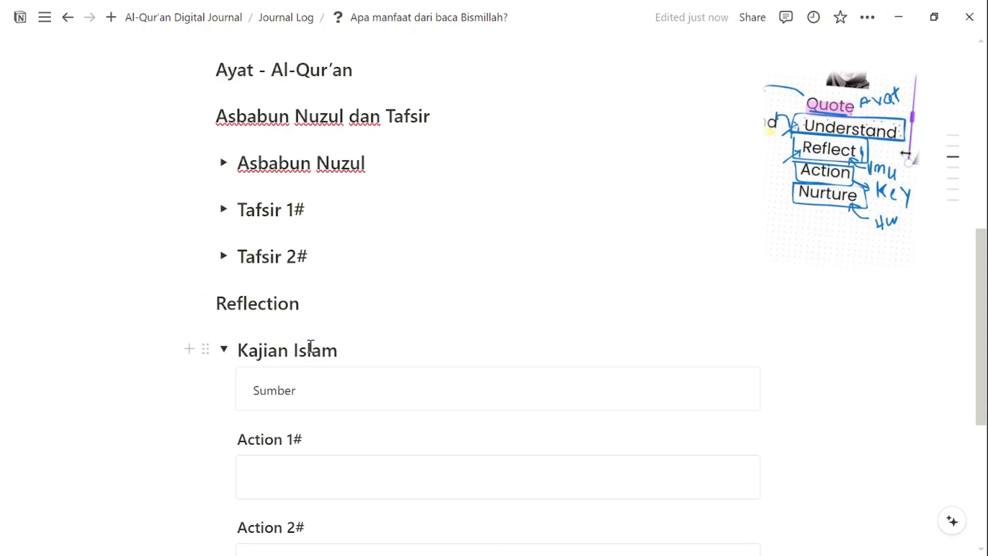
pyautogui.scroll(-3, 329, 384)
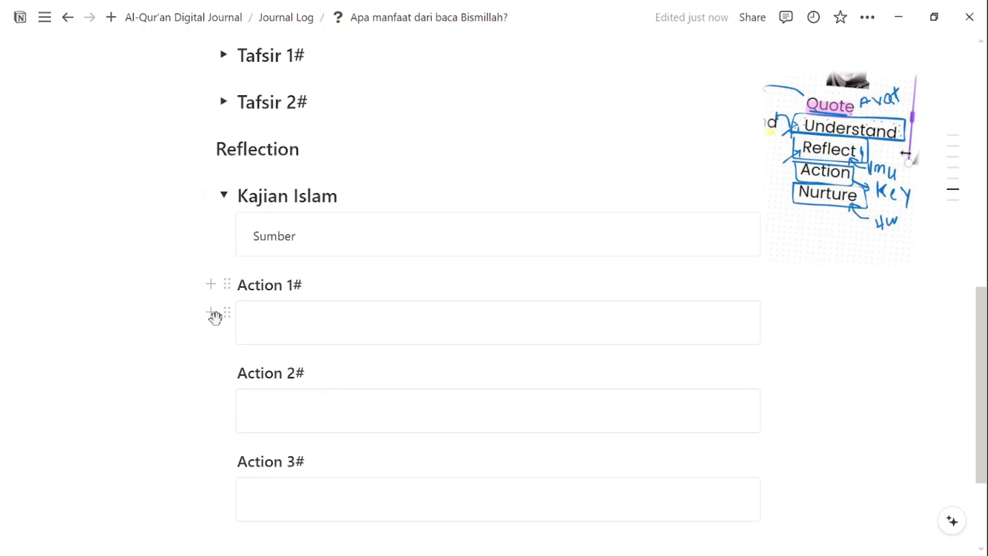
pyautogui.scroll(-2, 255, 458)
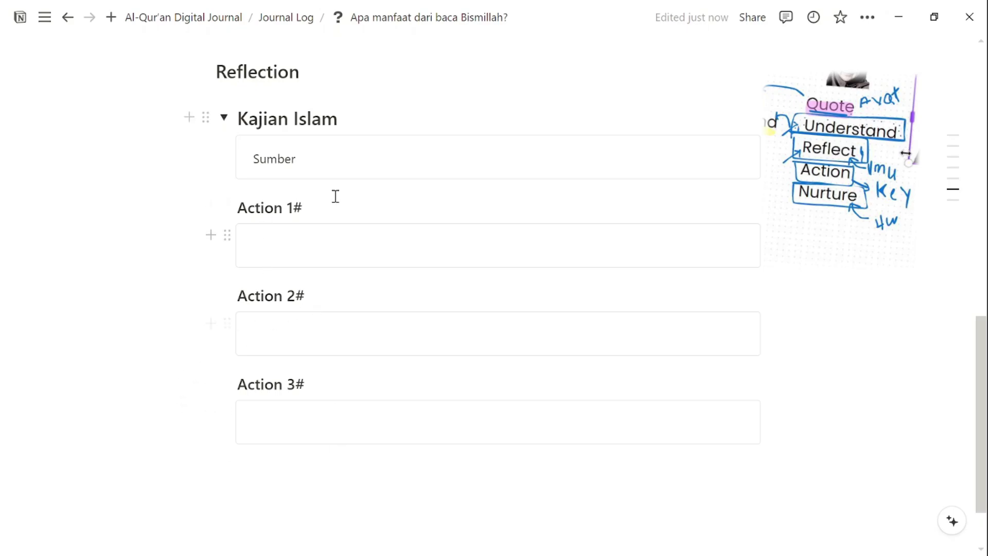
# Insert a divider below the "Kajian Islam" toggle and add a "Nurture Log" heading beneath it.
pyautogui.scroll(-2, 170, 506)
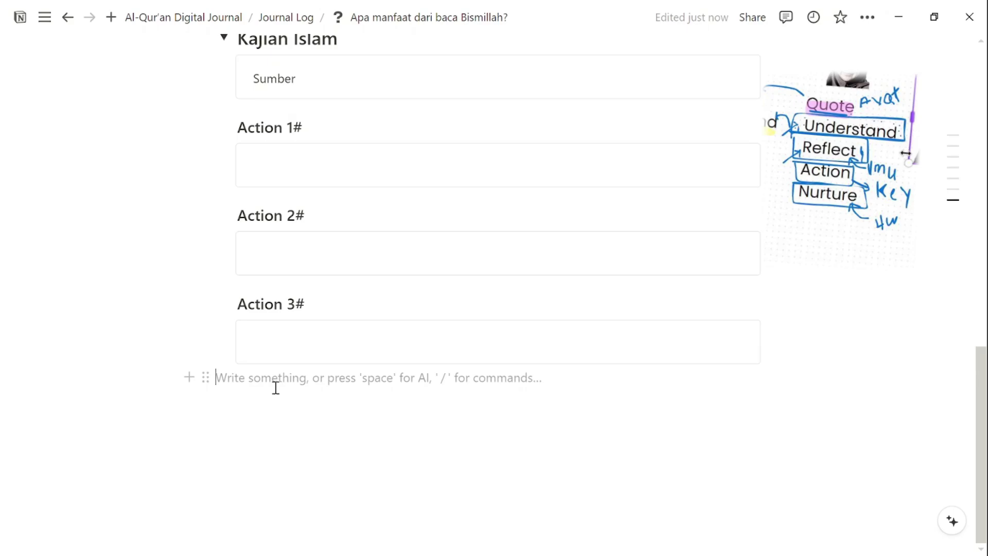
pyautogui.write('/div')
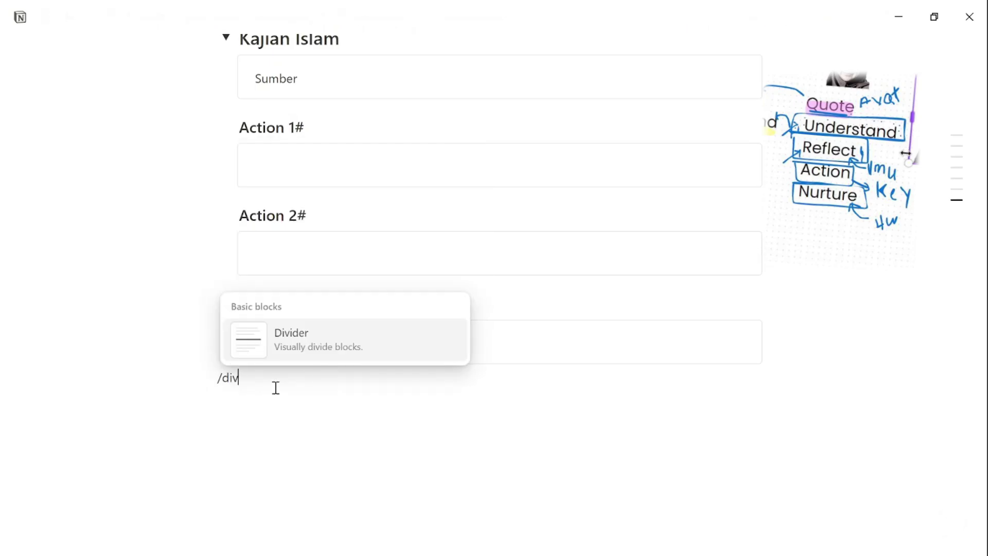
pyautogui.press('Return')
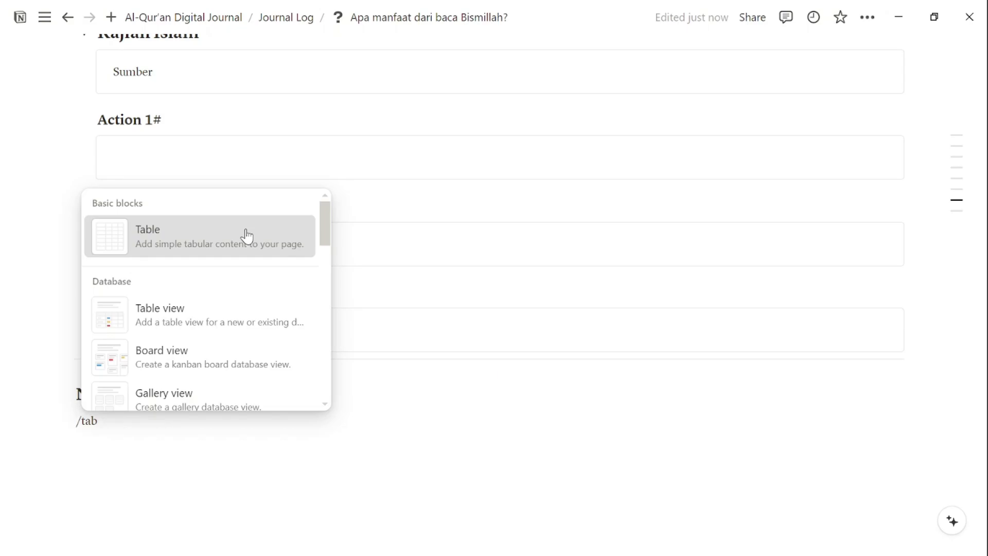
# Insert a simple table under "Nurture Log" with header cells "Date" and "Context", and stretch it across the page width.
pyautogui.click(245, 236)
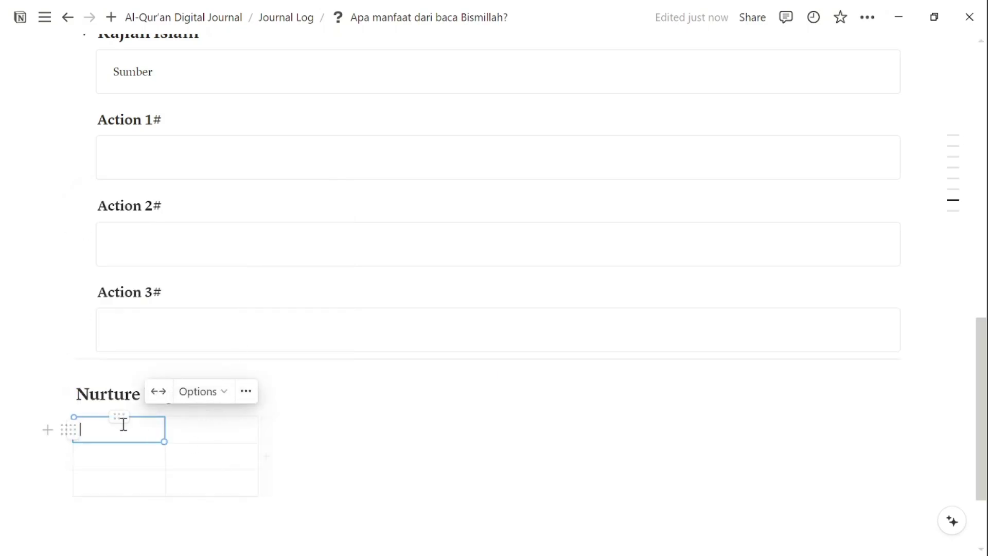
pyautogui.write('Date')
pyautogui.click(218, 432)
pyautogui.write('Context')
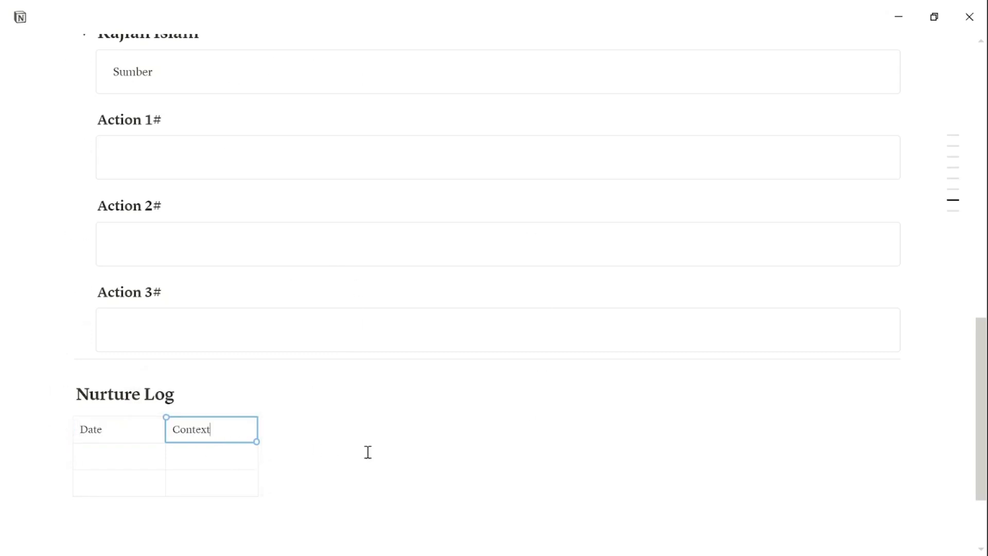
pyautogui.click(309, 430)
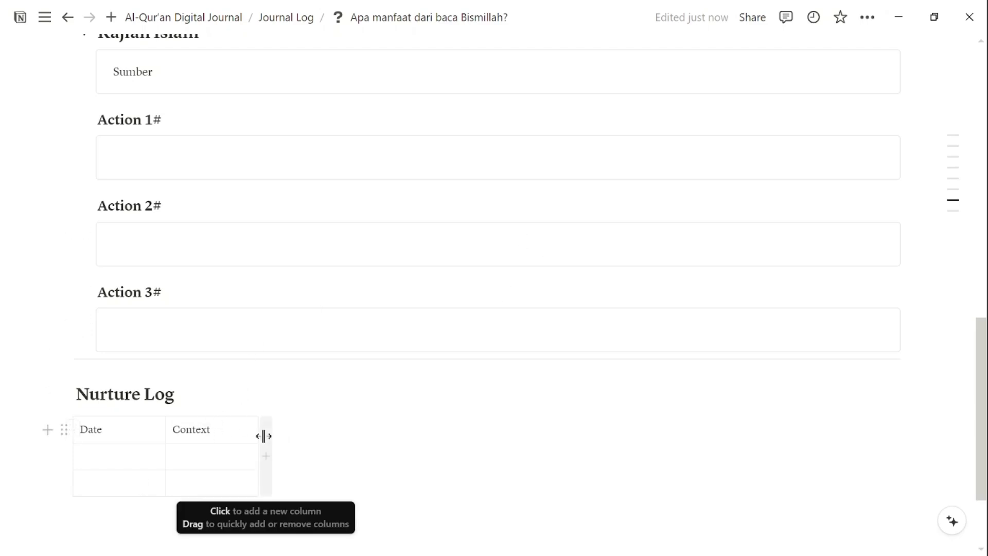
pyautogui.moveTo(258, 431); pyautogui.dragTo(917, 431)
# Insert the Bismillah verse as an image block under the "Ayat - Al-Qur'an" heading.
pyautogui.scroll(-2, 468, 383)
pyautogui.scroll(10, 187, 247)
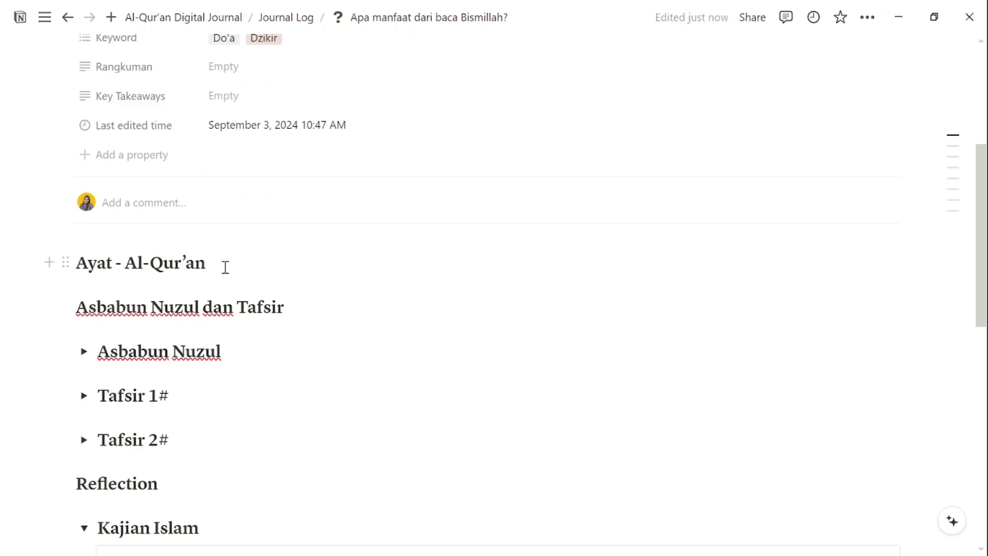
pyautogui.click(226, 266)
pyautogui.press('Return')
pyautogui.write('/im')
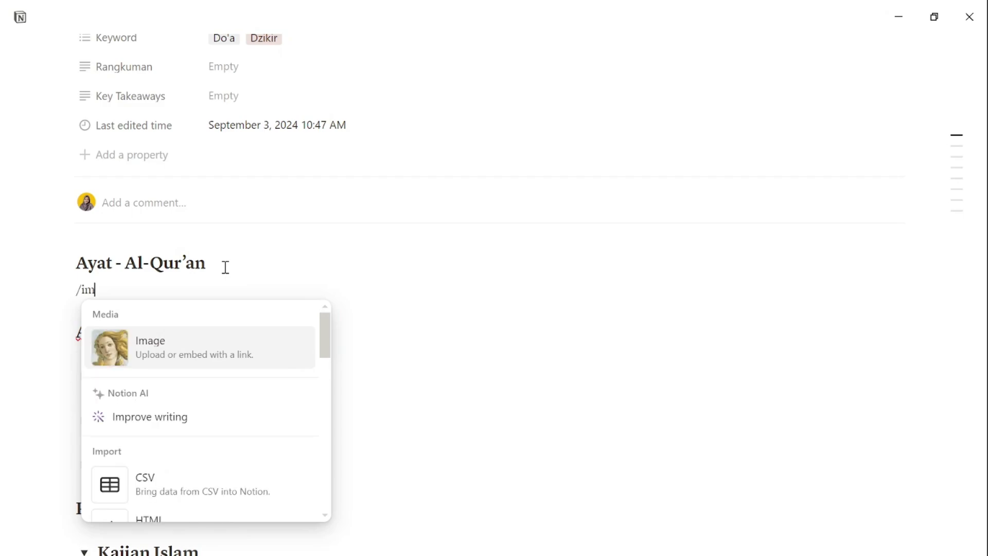
pyautogui.press('Return')
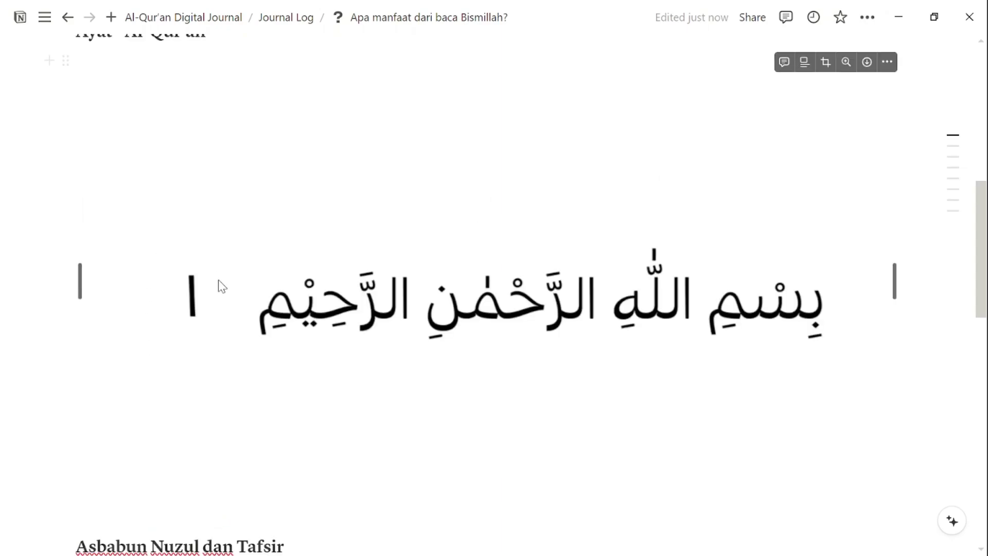
# Shrink the verse image to about half the page width and align it right.
pyautogui.moveTo(83, 268); pyautogui.dragTo(292, 238)
pyautogui.click(579, 144)
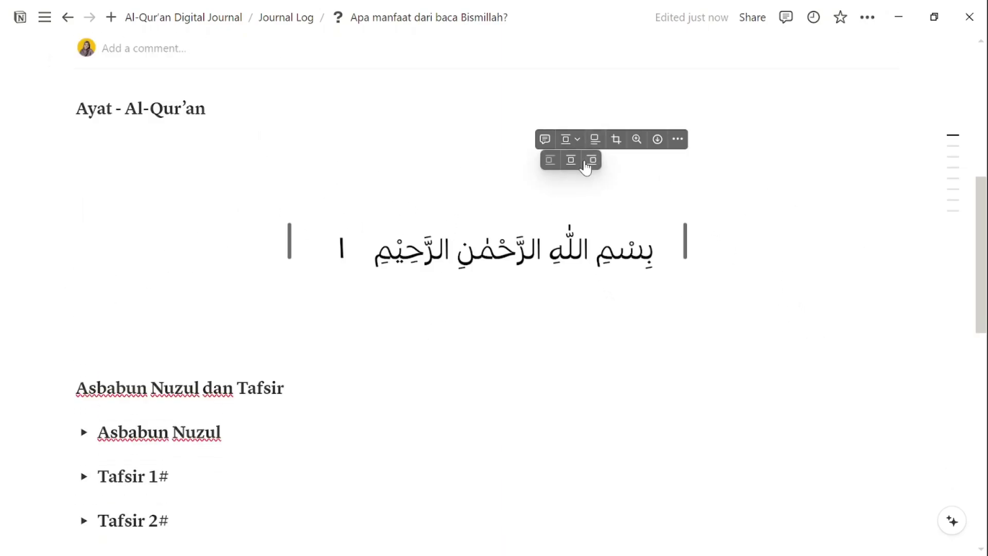
pyautogui.click(591, 159)
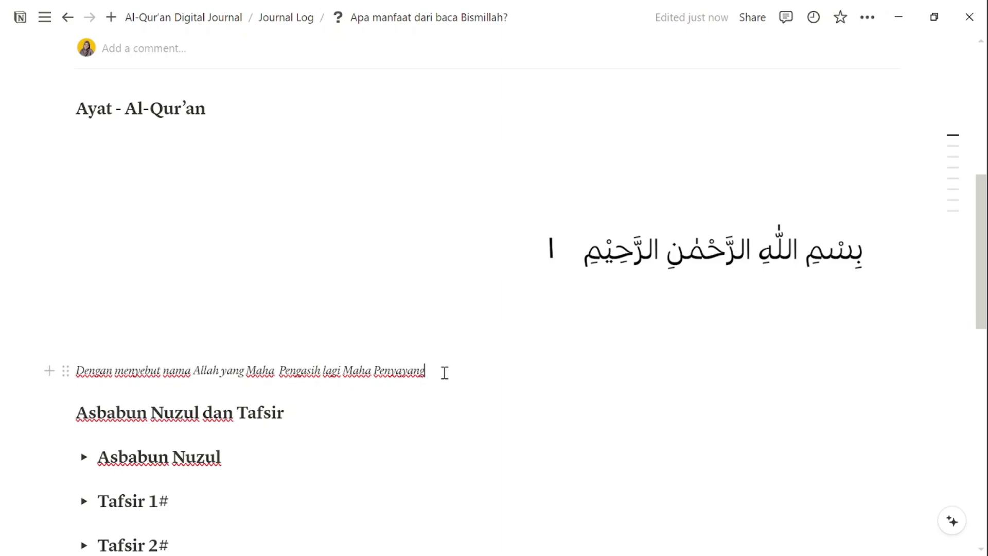
# Check the contents of the "Tafsir 1#" and "Tafsir 2#" toggles, leaving them and "Kajian Islam" collapsed.
pyautogui.scroll(-2, 445, 372)
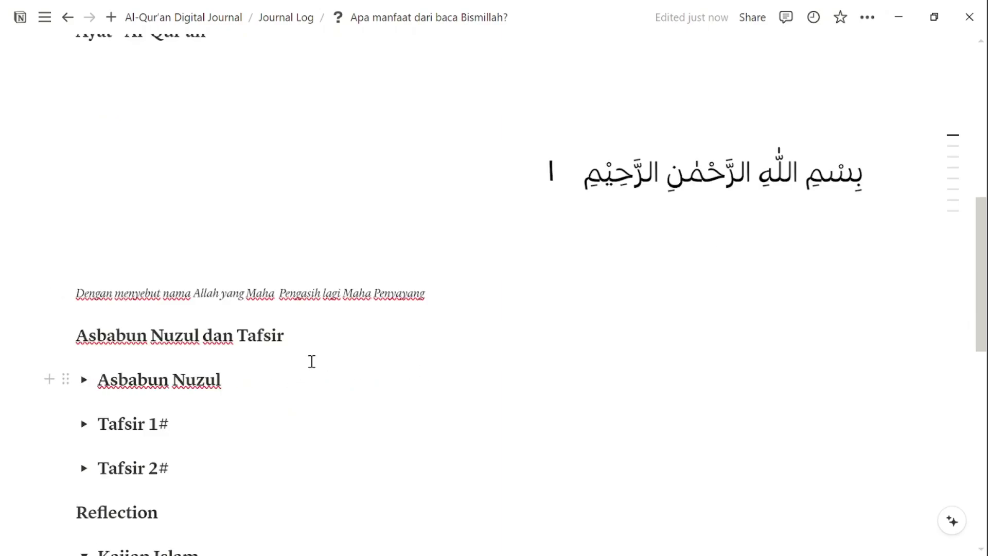
pyautogui.click(87, 427)
pyautogui.click(88, 427)
pyautogui.scroll(-3, 89, 427)
pyautogui.click(84, 315)
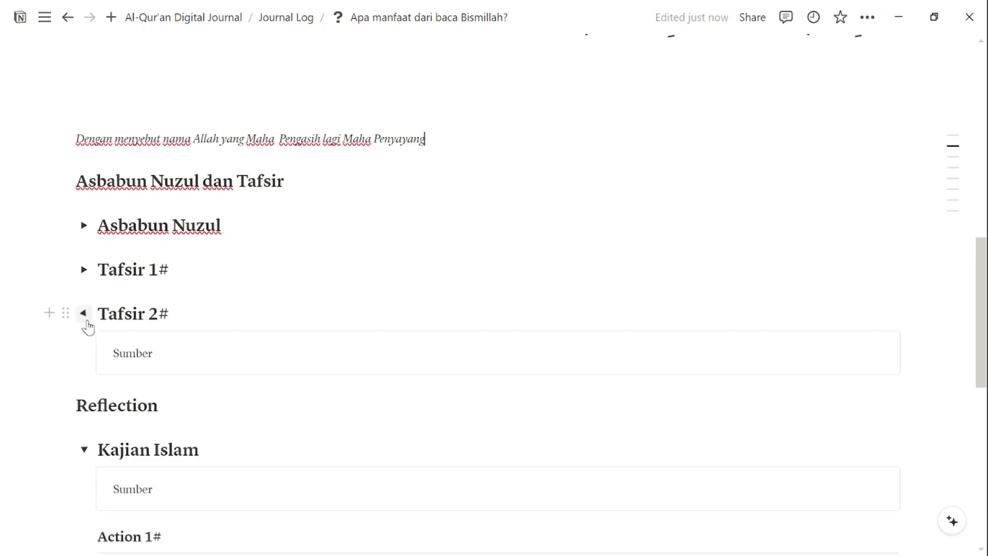
pyautogui.click(84, 315)
pyautogui.click(84, 405)
pyautogui.scroll(-1, 83, 406)
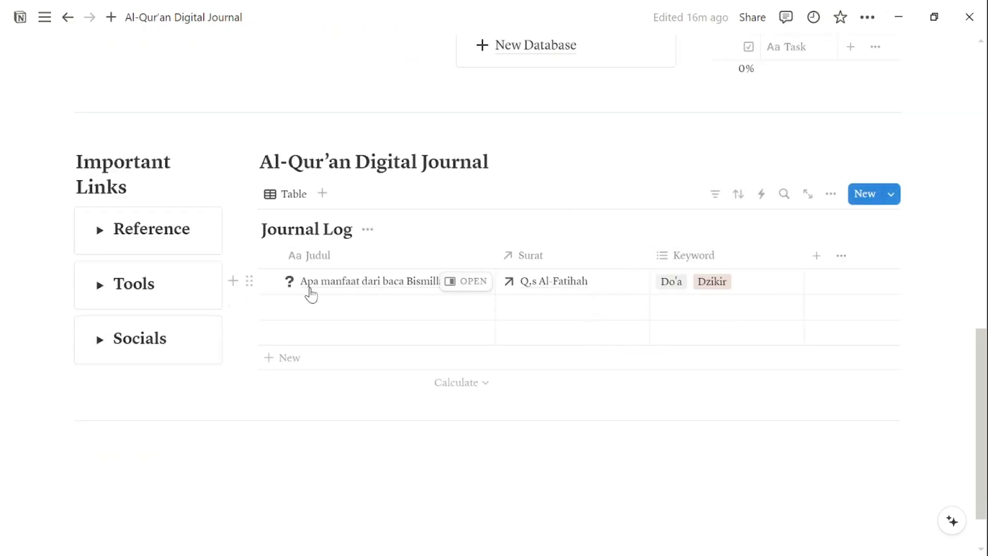
# Open the linked Q.s Al-Fatihah page from the journal entry's Surat property as a full page and review its contents.
pyautogui.click(556, 291)
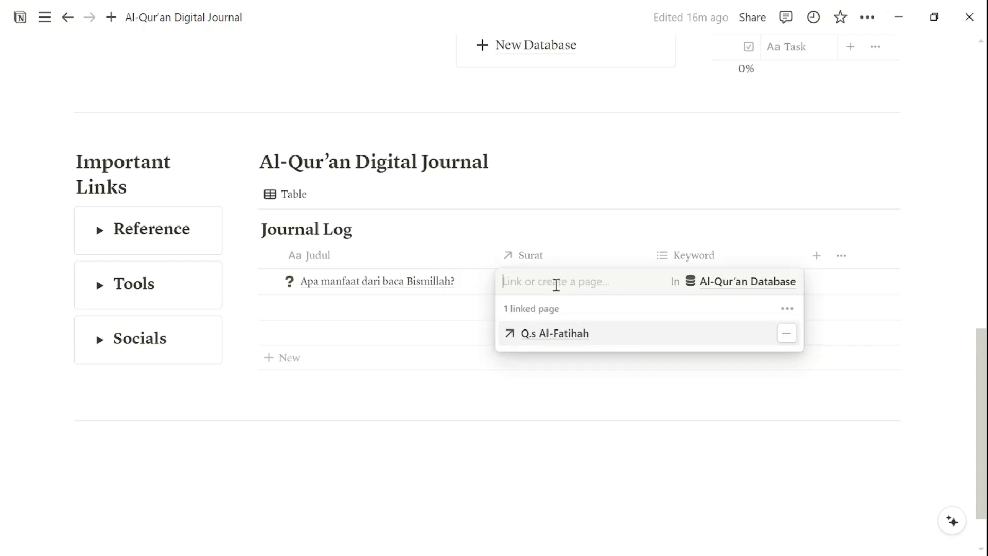
pyautogui.click(549, 333)
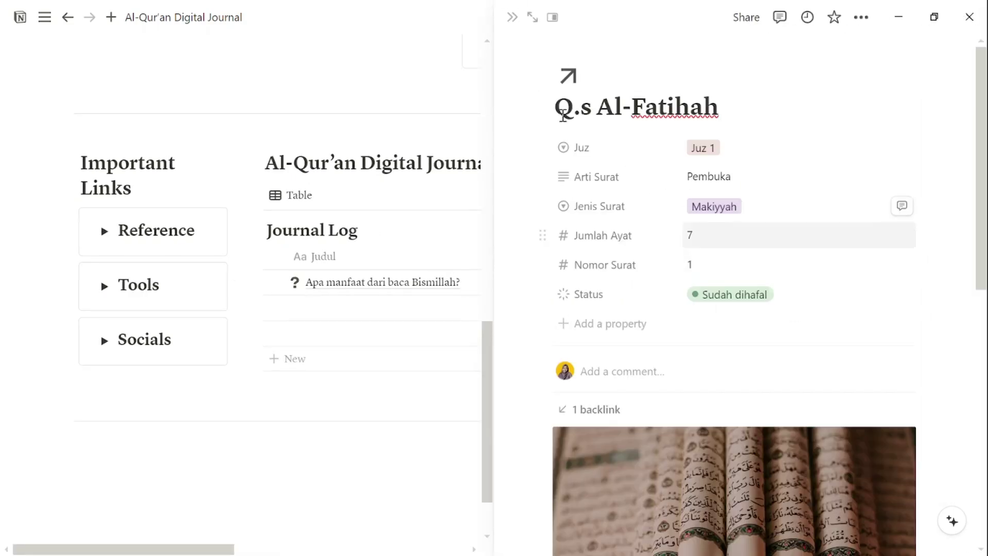
pyautogui.click(539, 22)
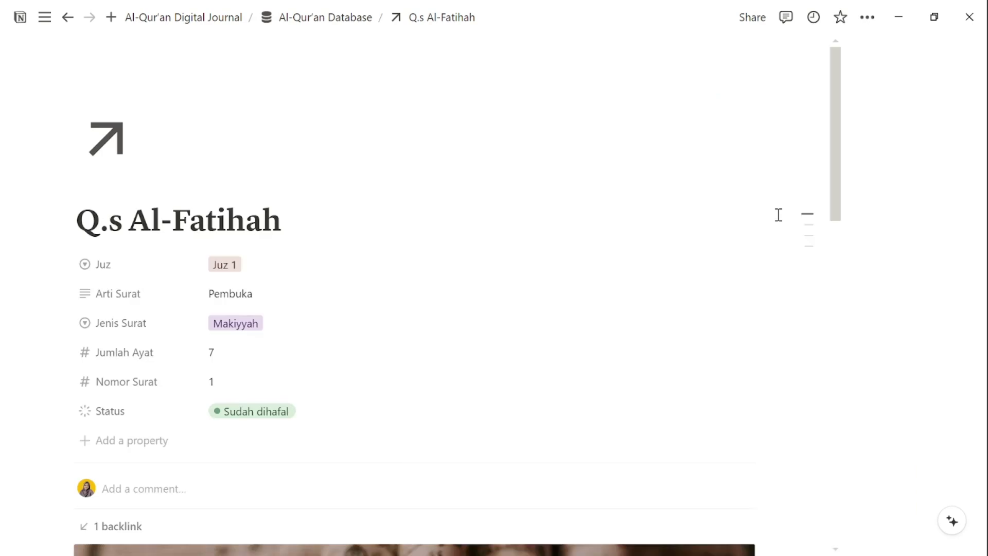
pyautogui.scroll(-10, 776, 217)
pyautogui.scroll(-10, 777, 223)
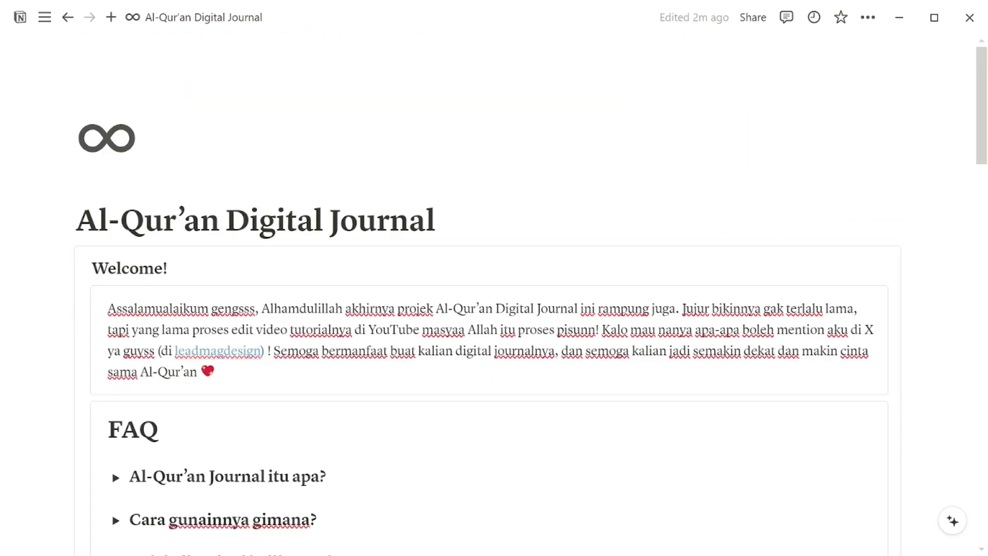
# Review the finished Al-Qur'an Digital Journal template from the Welcome block and its available actions down to the Journal Log.
pyautogui.moveTo(983, 95); pyautogui.dragTo(983, 117)
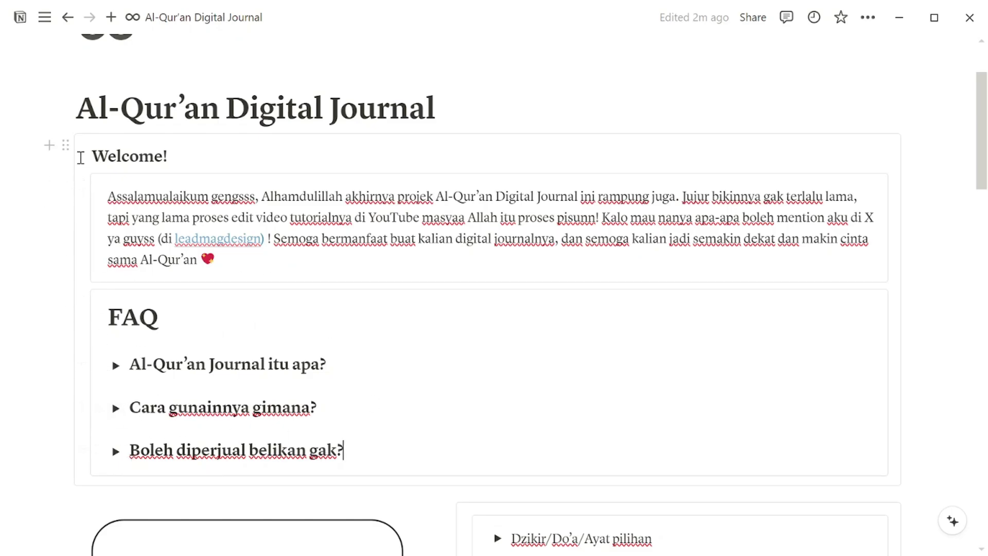
pyautogui.click(68, 146)
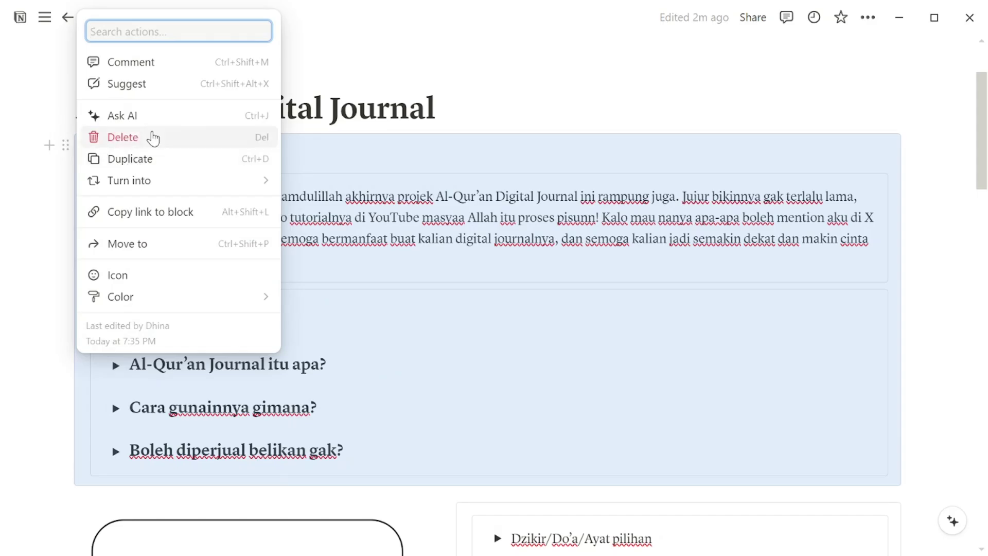
pyautogui.scroll(-8, 268, 309)
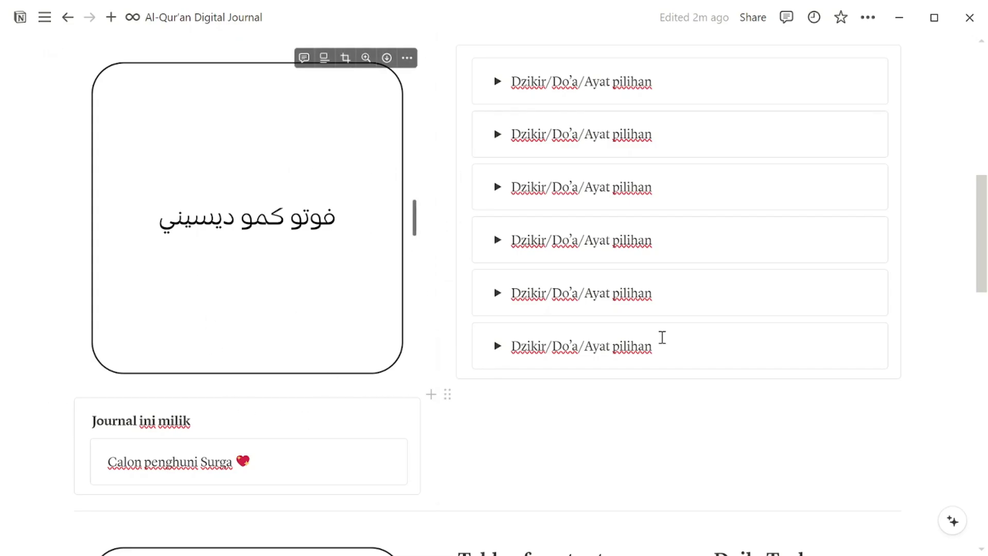
pyautogui.moveTo(981, 250); pyautogui.dragTo(982, 357)
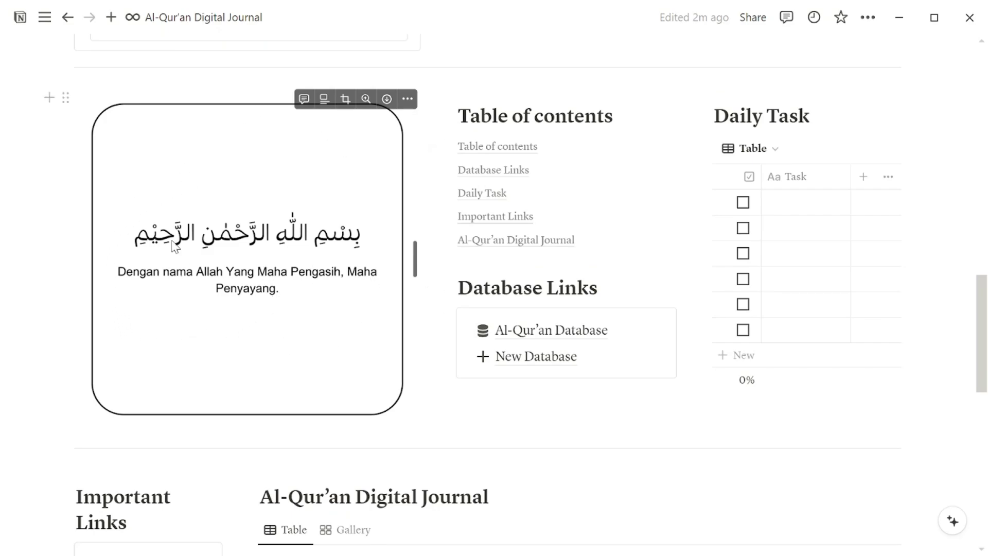
pyautogui.moveTo(983, 313); pyautogui.dragTo(983, 398)
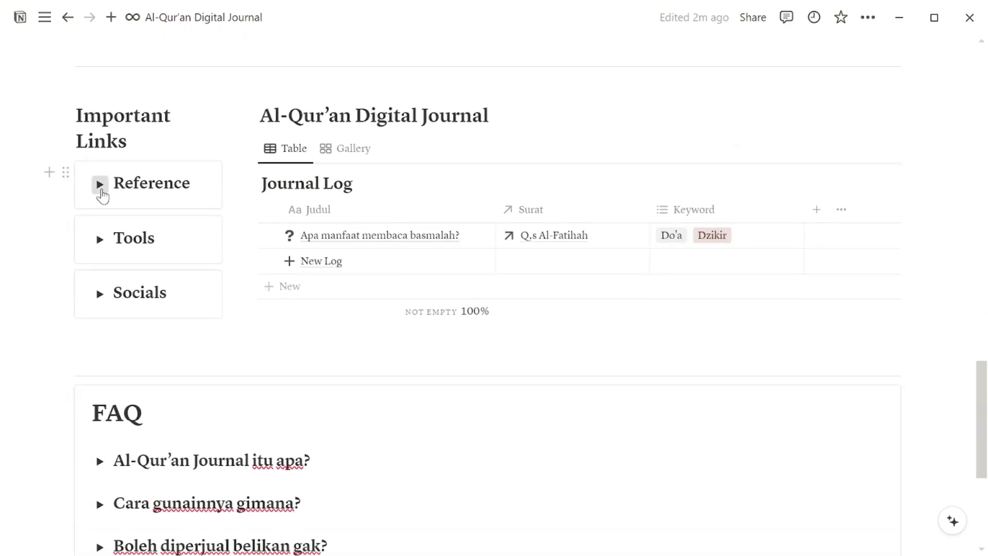
# Expand the Reference, Tools and Socials toggles under Important Links.
pyautogui.click(100, 184)
pyautogui.click(100, 318)
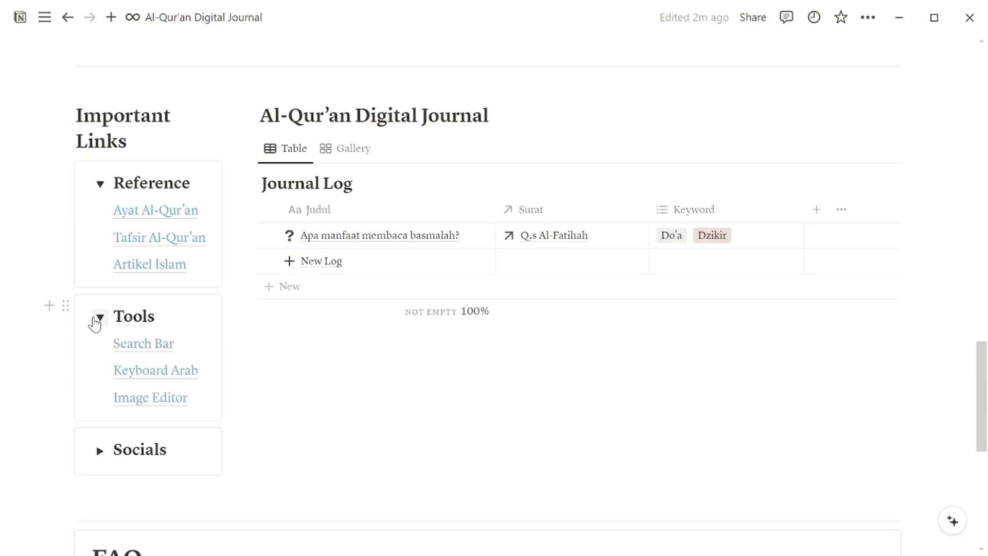
pyautogui.click(100, 451)
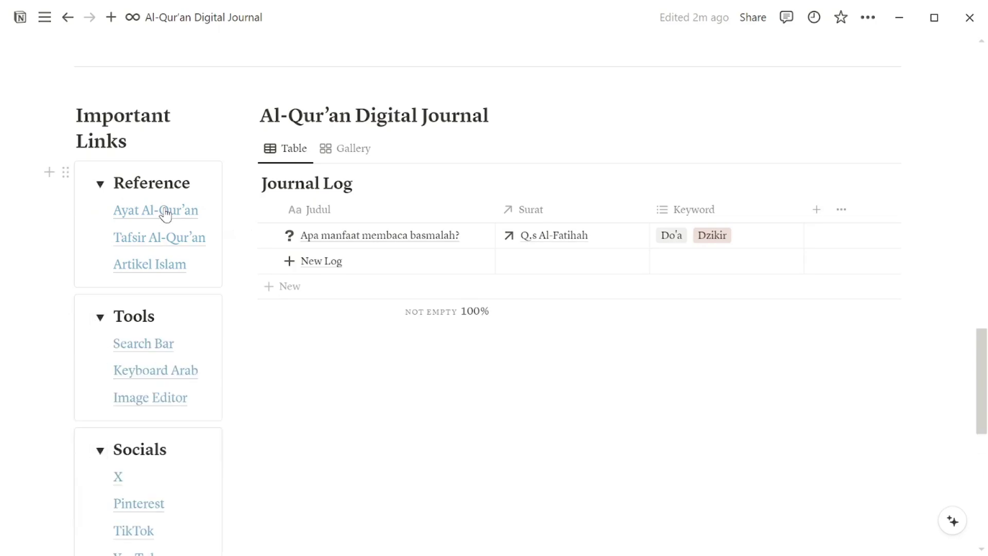
# Inspect the URL of the "Ayat Al-Qur'an" link in its link editor, then close the editor without changing it.
pyautogui.moveTo(165, 214)
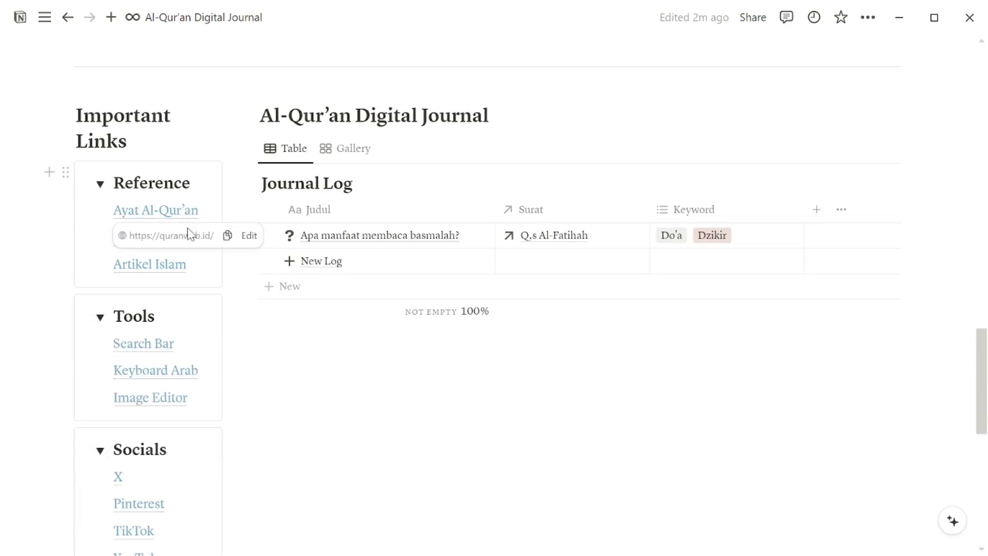
pyautogui.click(248, 237)
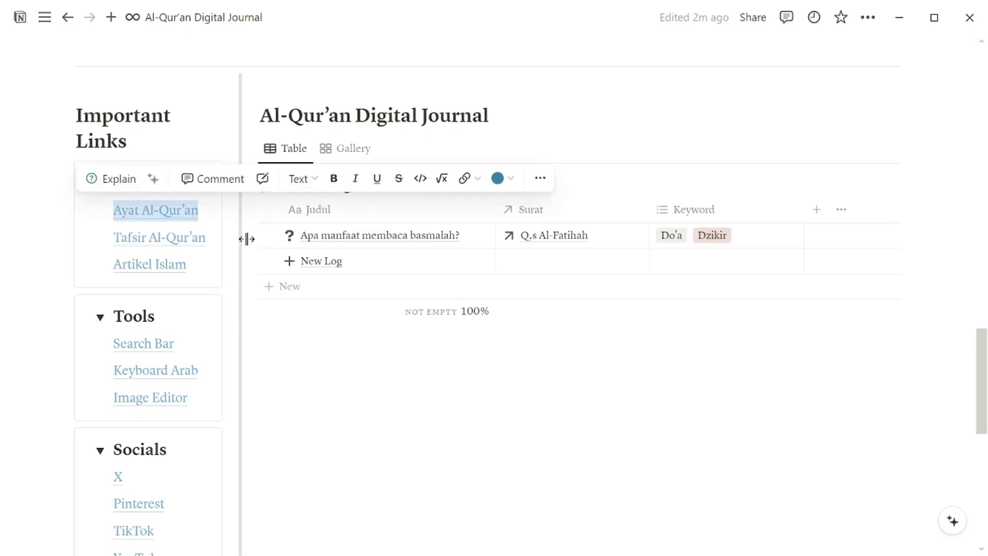
pyautogui.click(479, 180)
pyautogui.moveTo(161, 263); pyautogui.dragTo(81, 265)
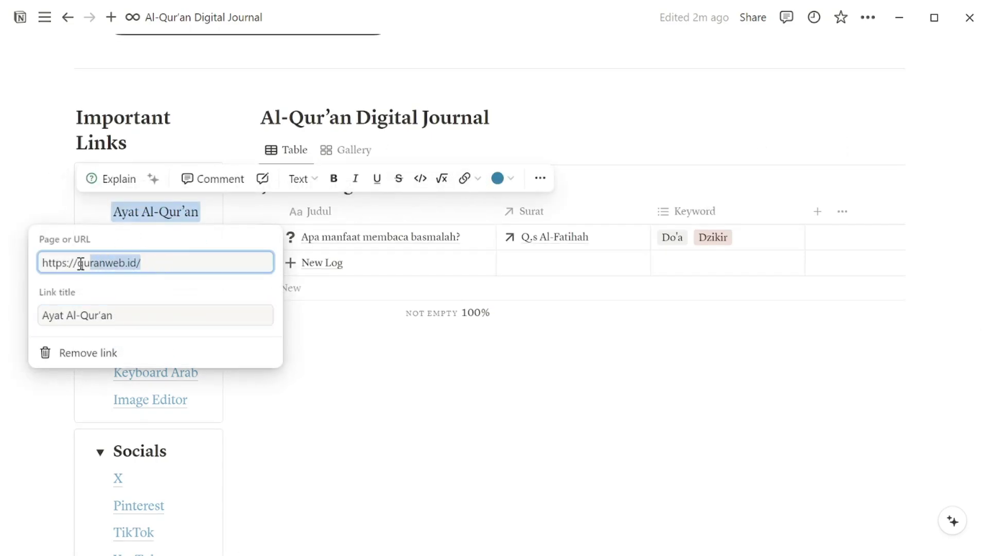
pyautogui.press('Escape')
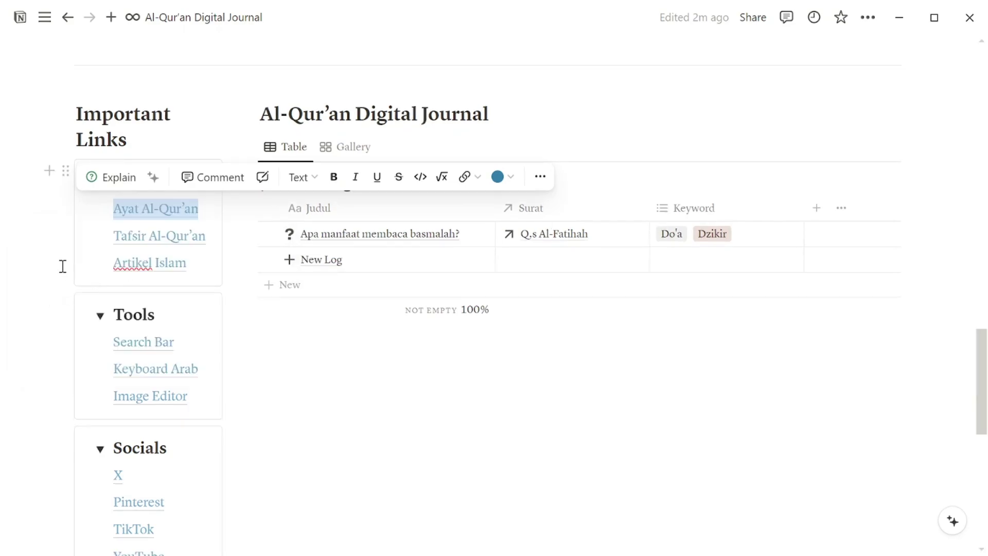
pyautogui.press('Escape')
pyautogui.click(200, 259)
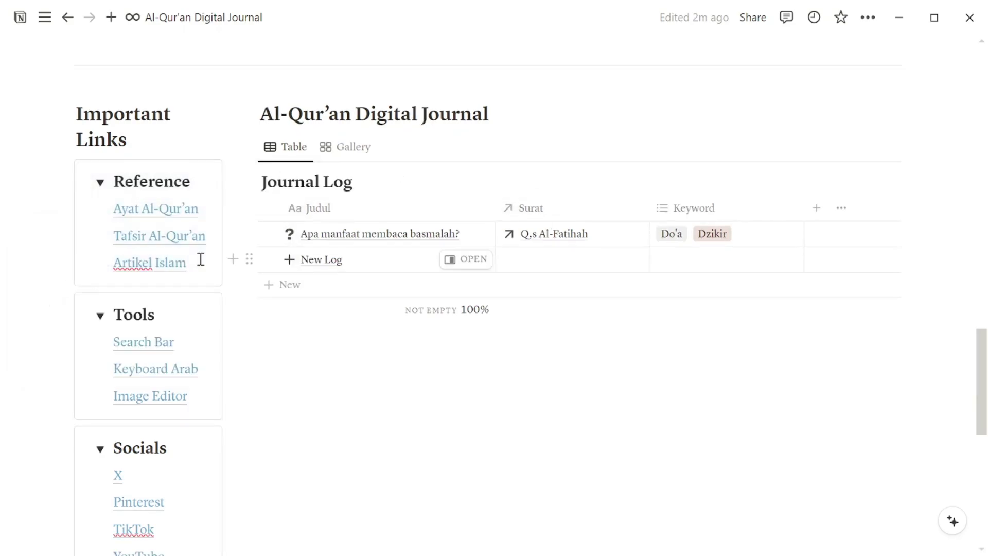
# Collapse the Reference and Tools toggles and preview the URLs of the Pinterest and X links under Socials.
pyautogui.press('Return')
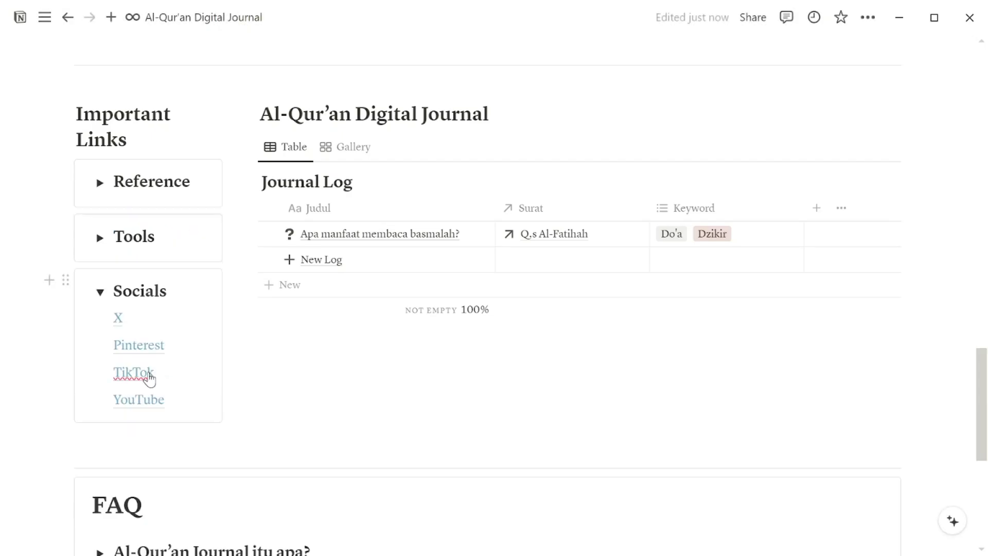
pyautogui.moveTo(150, 379)
pyautogui.moveTo(150, 359)
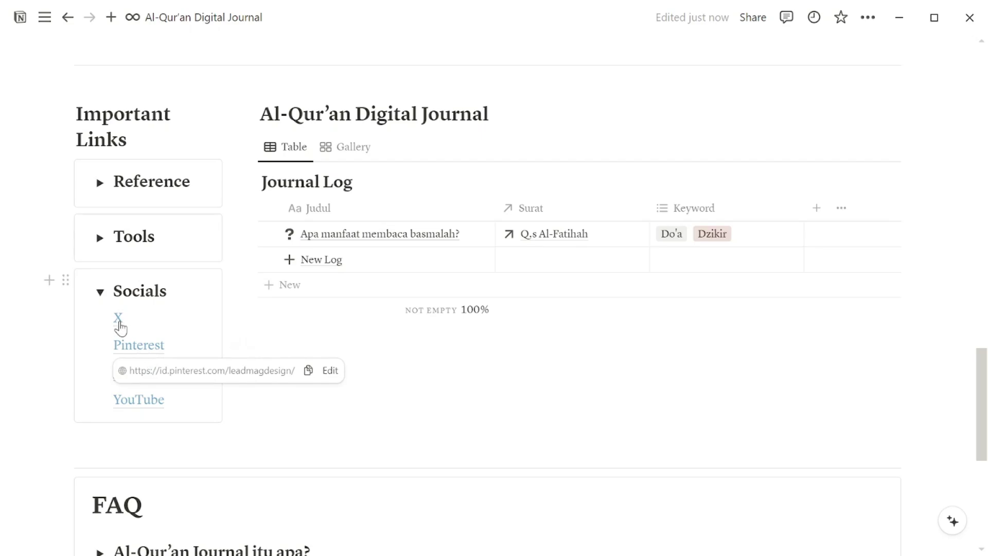
pyautogui.moveTo(117, 321)
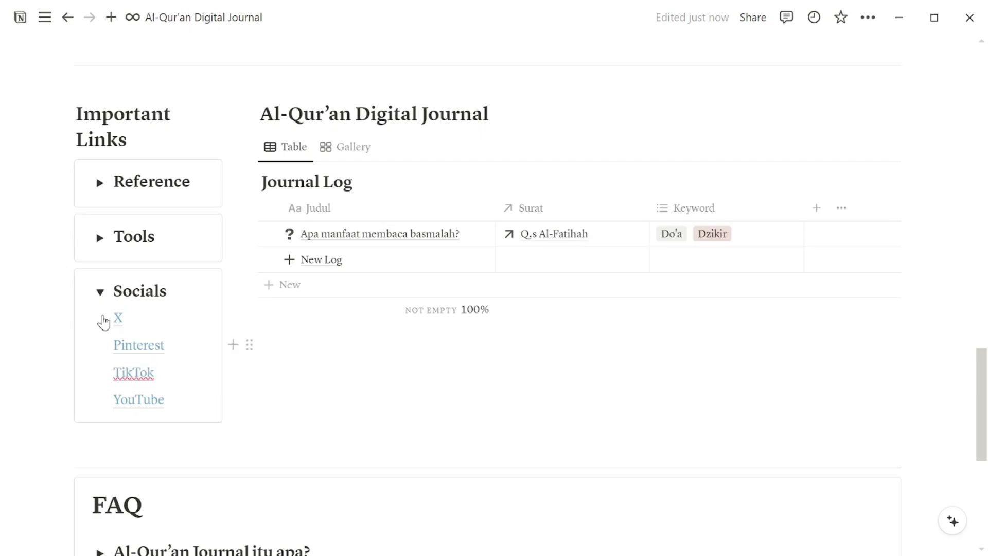
# Open the Al-Qur'an Database page from Database Links and show it in its Table view.
pyautogui.scroll(15, 949, 210)
pyautogui.scroll(-5, 953, 238)
pyautogui.scroll(-7, 952, 279)
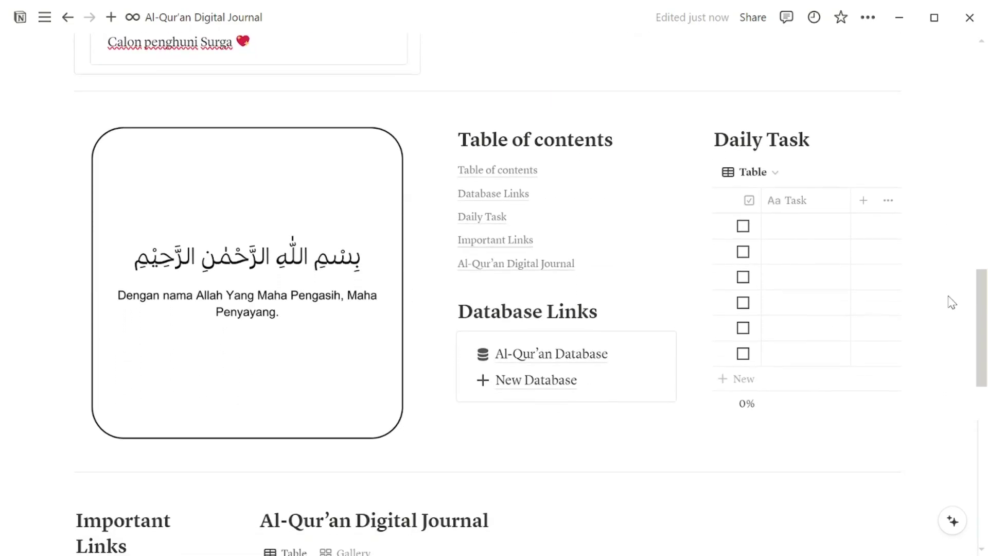
pyautogui.scroll(2, 950, 340)
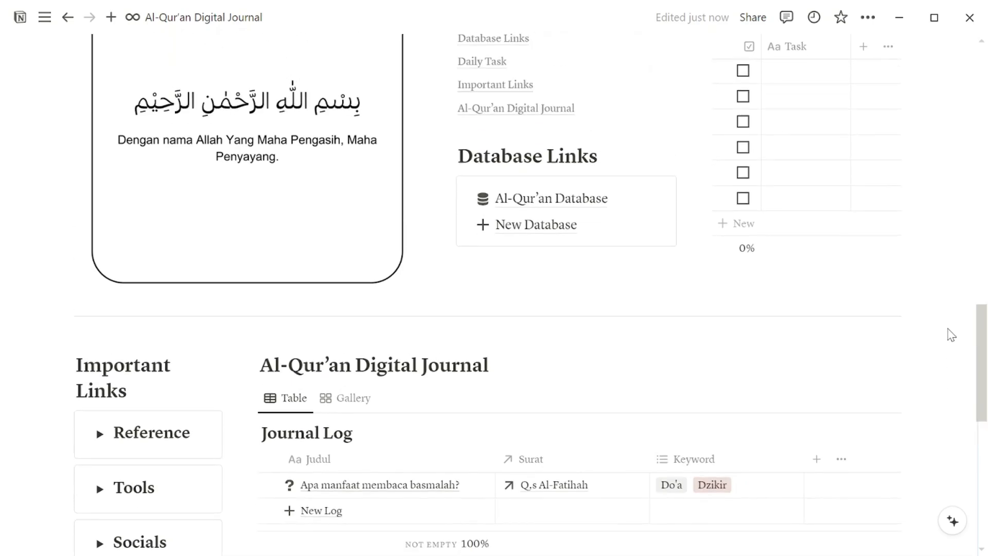
pyautogui.click(550, 198)
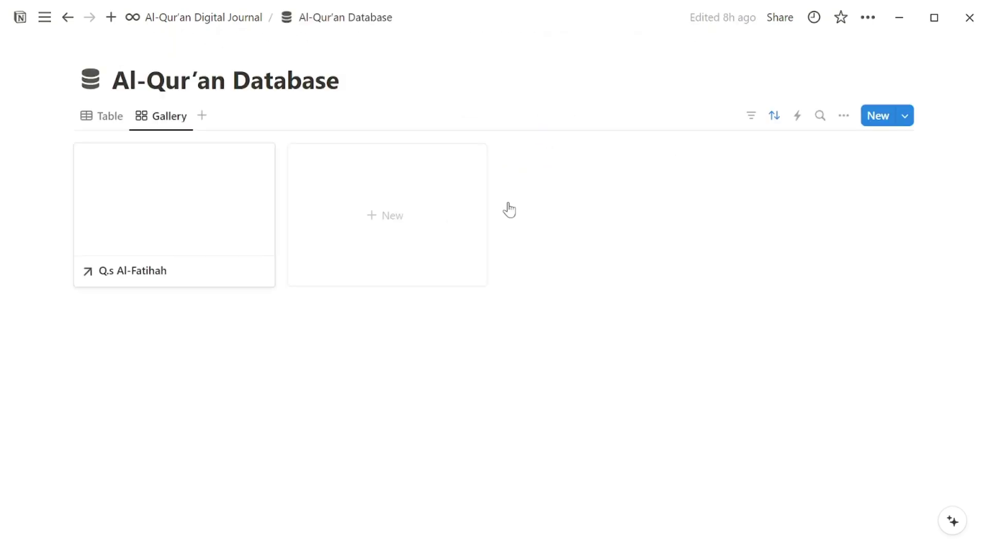
pyautogui.click(103, 125)
# Open the Q.s Al-Fatihah entry in side peek, review its cover image and Keutamaan section, and close the peek.
pyautogui.moveTo(282, 176)
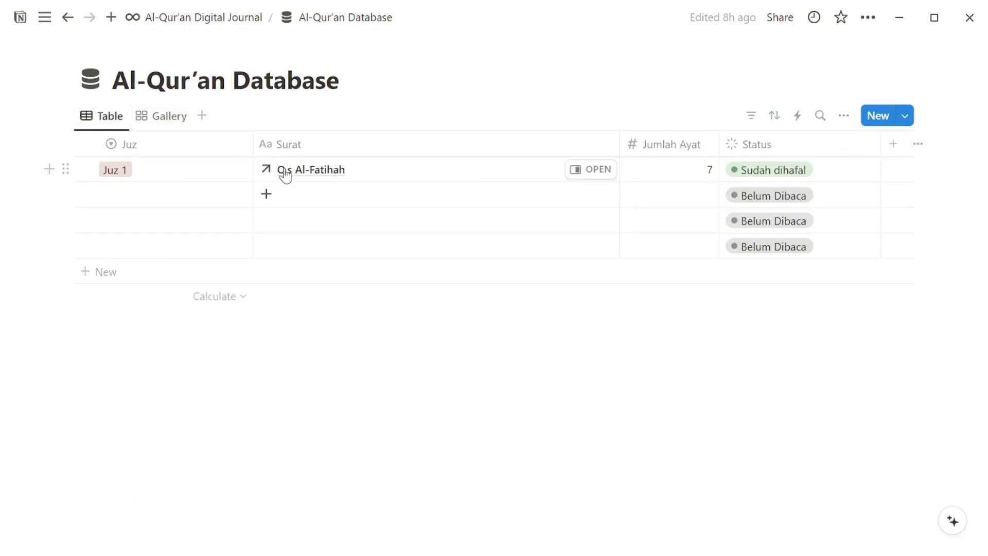
pyautogui.click(592, 171)
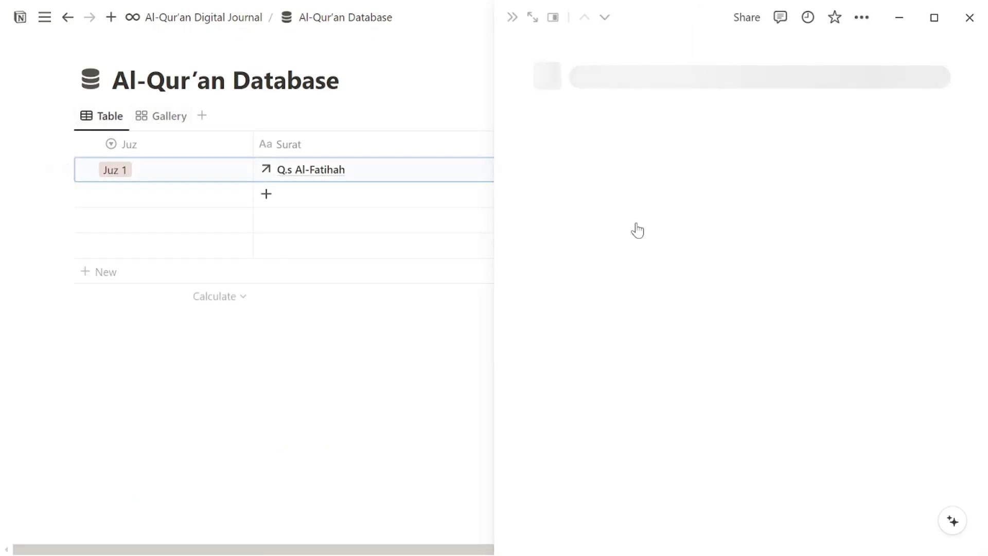
pyautogui.moveTo(983, 154); pyautogui.dragTo(953, 269)
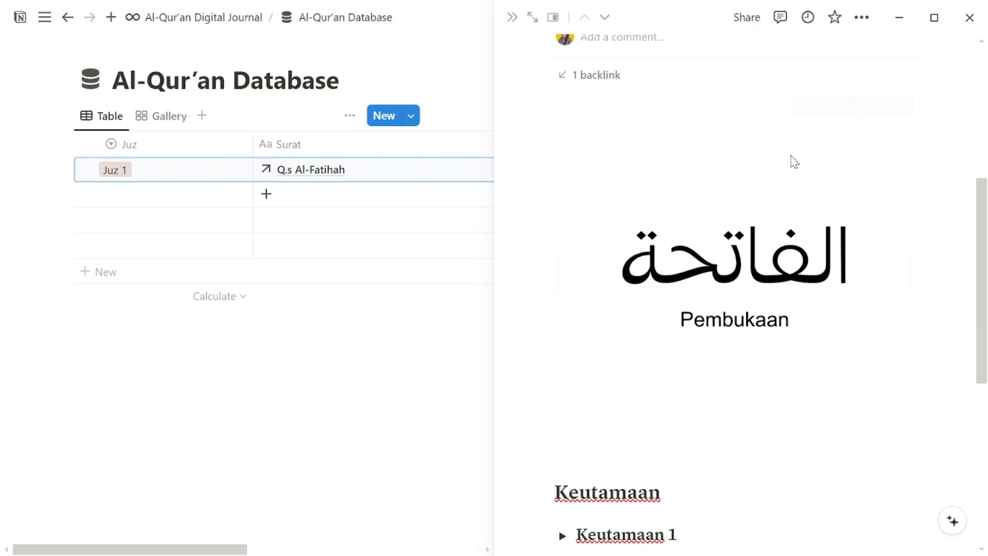
pyautogui.click(511, 17)
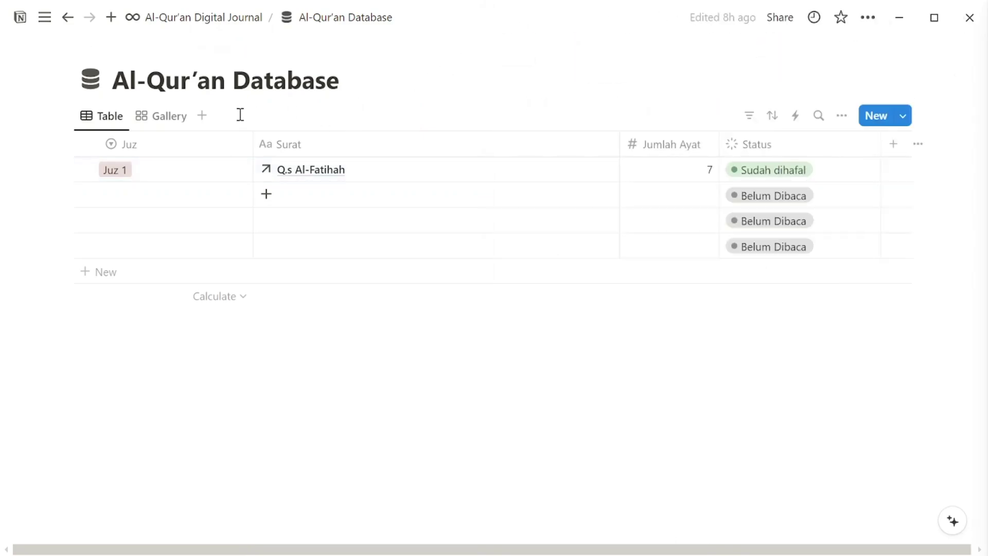
# Show the database in its Gallery view and open the Q.s Al-Fatihah card to review the page down to its Journal Log.
pyautogui.click(165, 119)
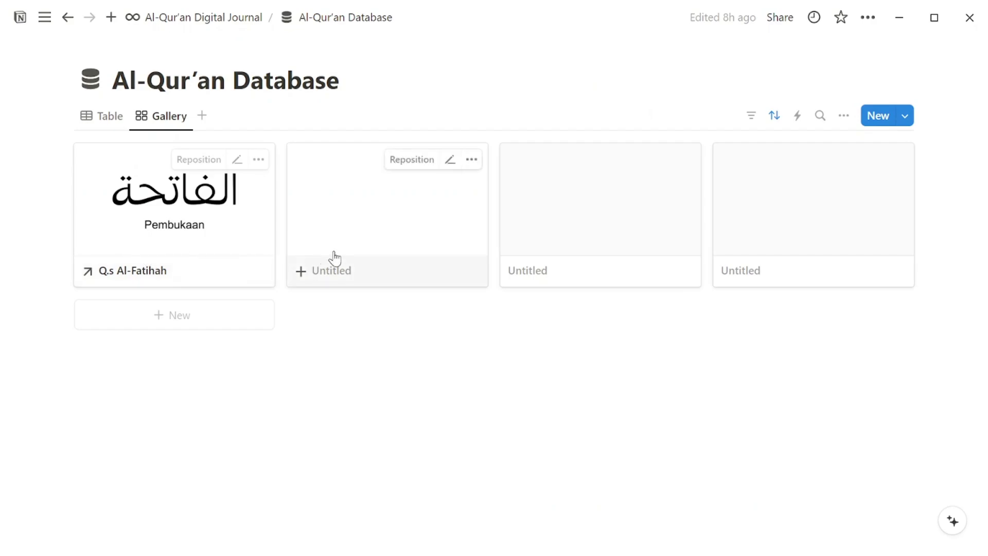
pyautogui.click(143, 272)
pyautogui.scroll(-7, 976, 200)
pyautogui.moveTo(975, 197); pyautogui.dragTo(968, 438)
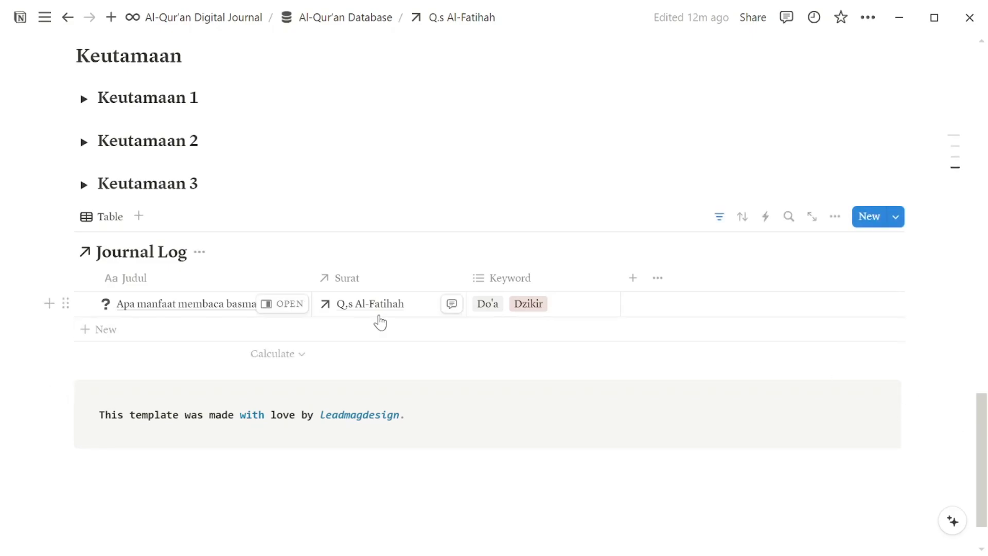
# Open the source Journal Log database in Gallery view and return to the main Al-Qur'an Digital Journal page.
pyautogui.click(141, 252)
pyautogui.click(144, 123)
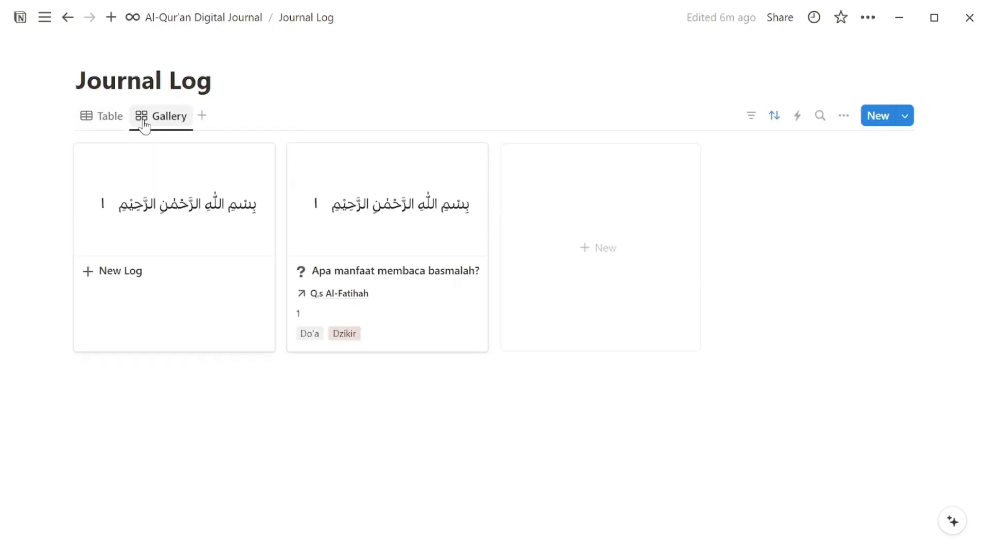
pyautogui.click(161, 17)
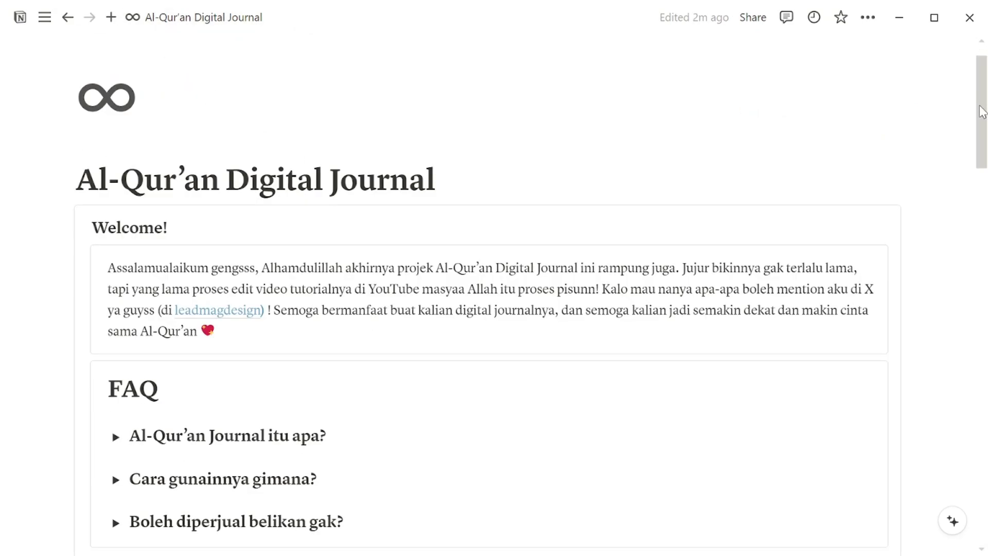
# Switch to Canva and look through the Al-Qur'an Journal Covers, Ayat Al-Qur'an and Al-Qur'an Journal designs.
pyautogui.click(899, 18)
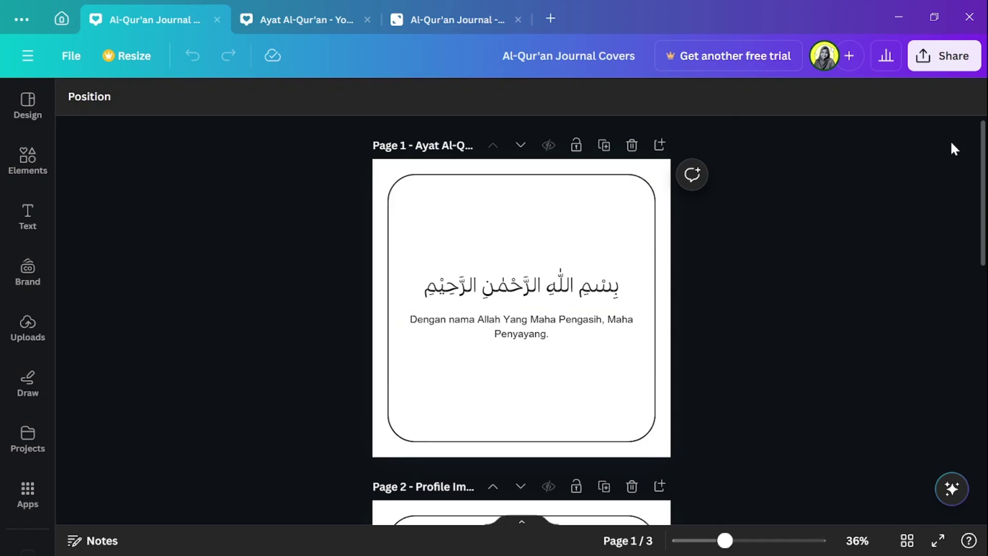
pyautogui.moveTo(981, 151); pyautogui.dragTo(926, 143)
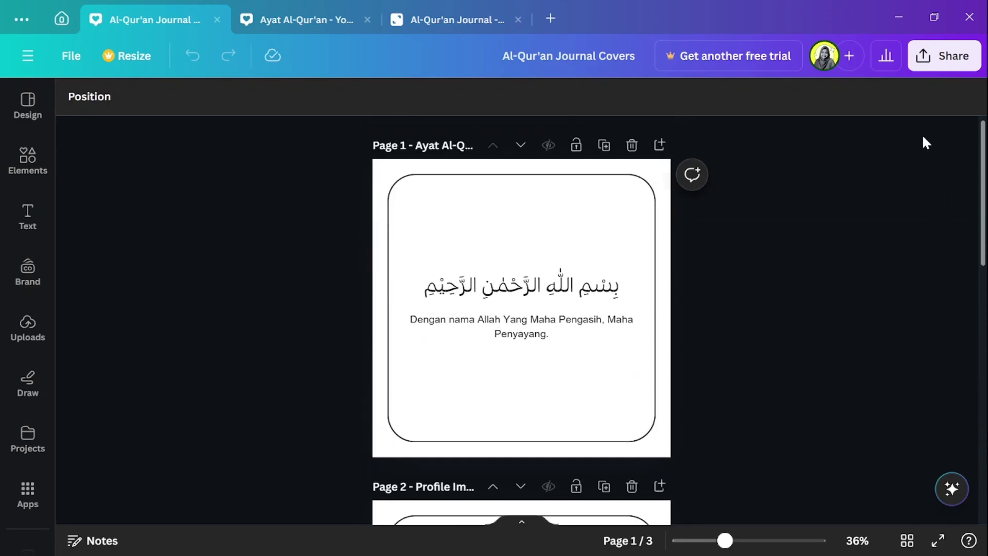
pyautogui.click(287, 19)
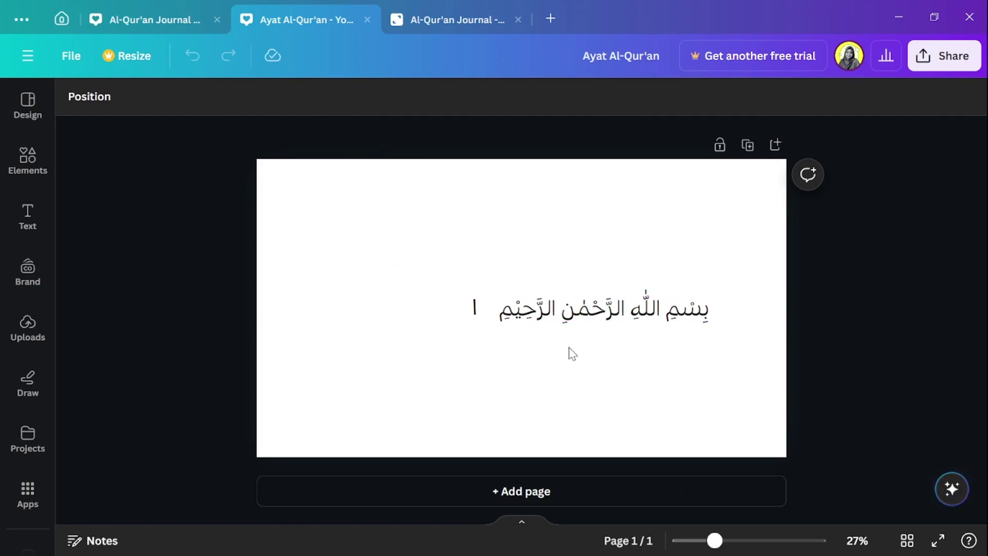
pyautogui.hotkey('ctrl', 'Tab')
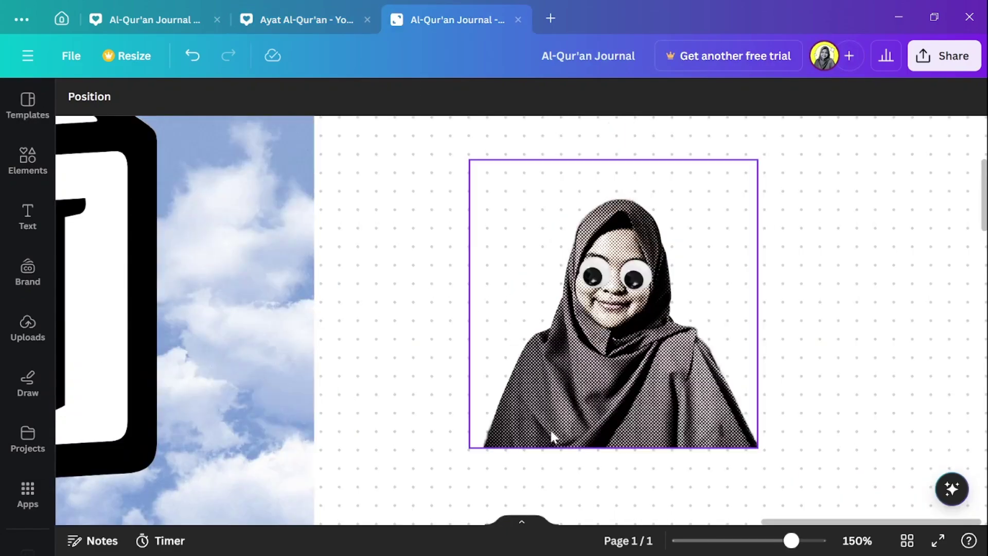
# Reposition the grouped halftone portrait with googly eyes in the empty whiteboard area beside the cloud image.
pyautogui.moveTo(644, 386); pyautogui.dragTo(577, 421)
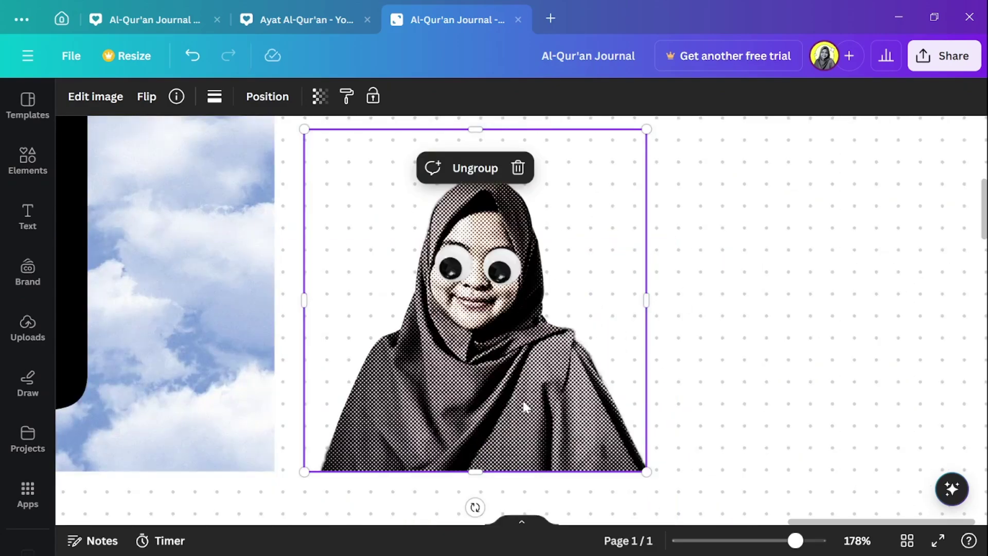
pyautogui.moveTo(525, 407); pyautogui.dragTo(585, 410)
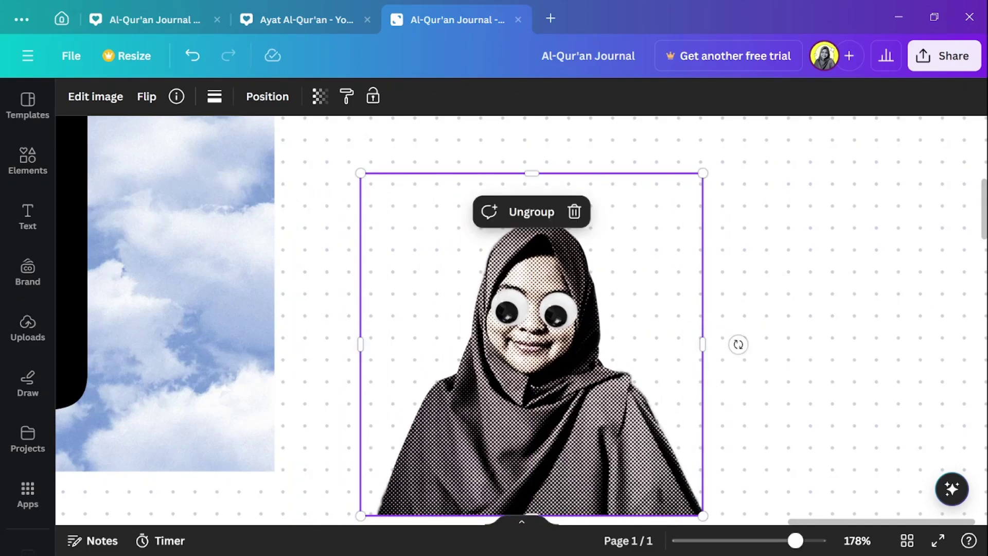